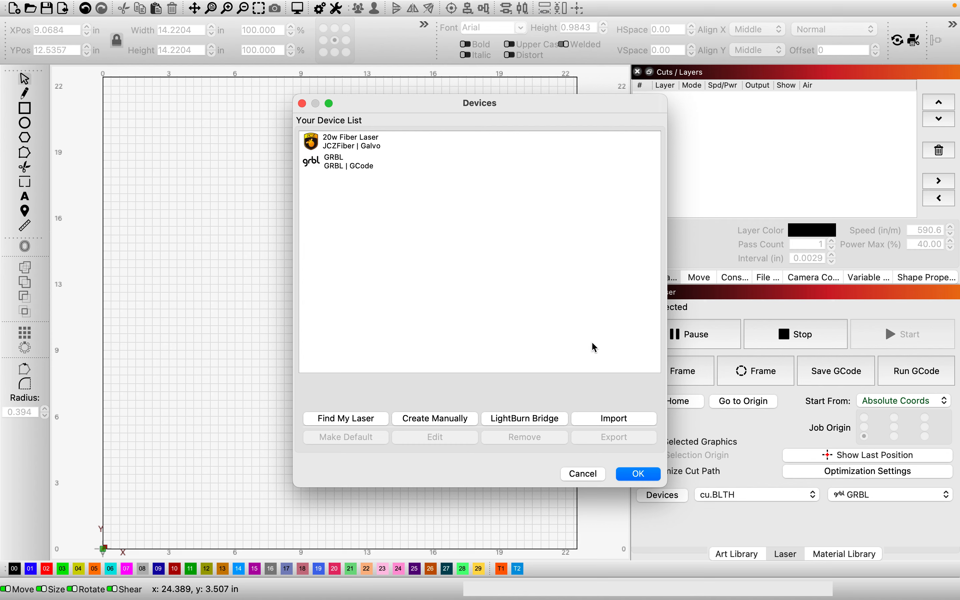
Step: Dismiss the device list and review the lasers available for this workspace, keeping GRBL as the active device
left_click(583, 473)
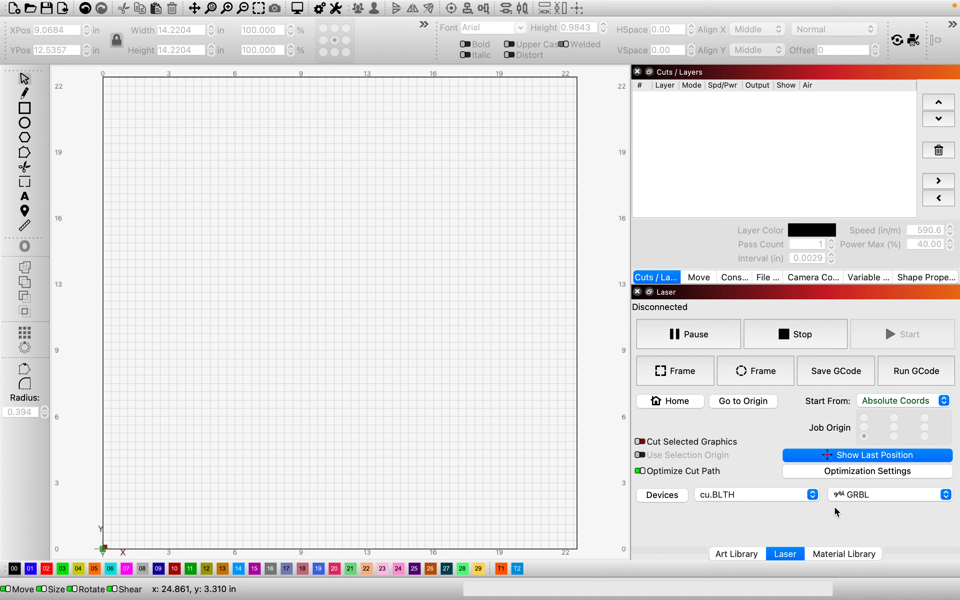
left_click(867, 495)
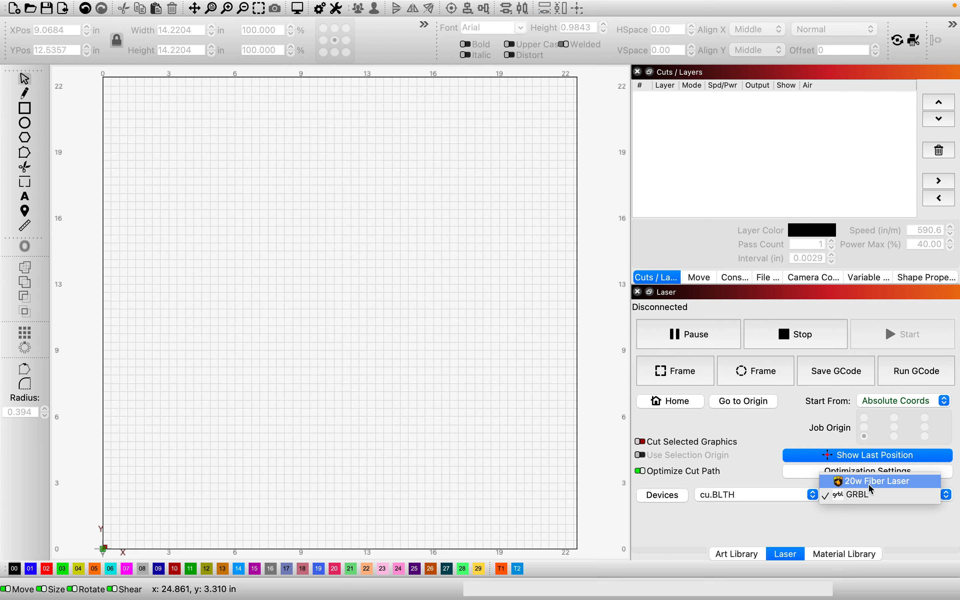
left_click(761, 448)
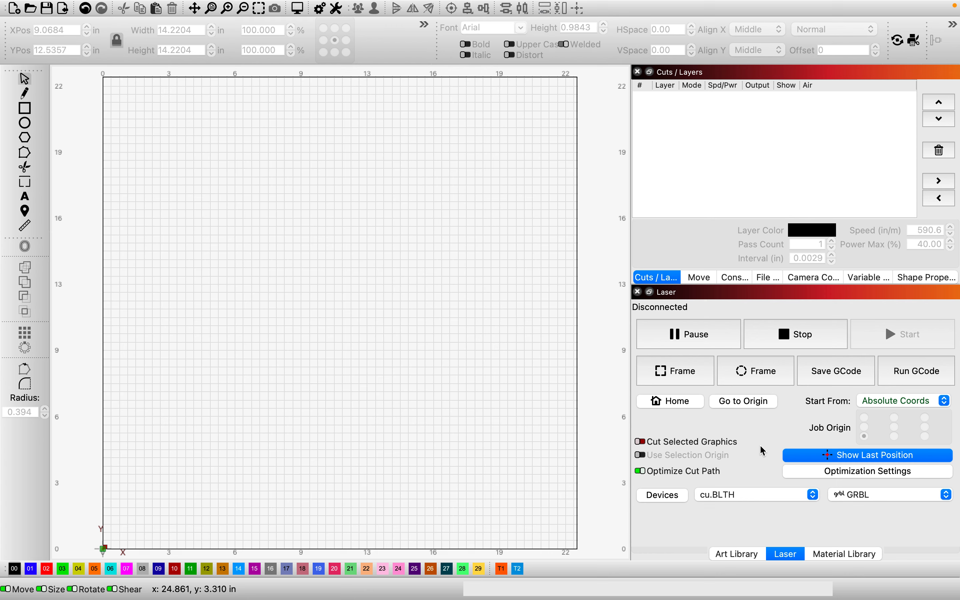
left_click(849, 502)
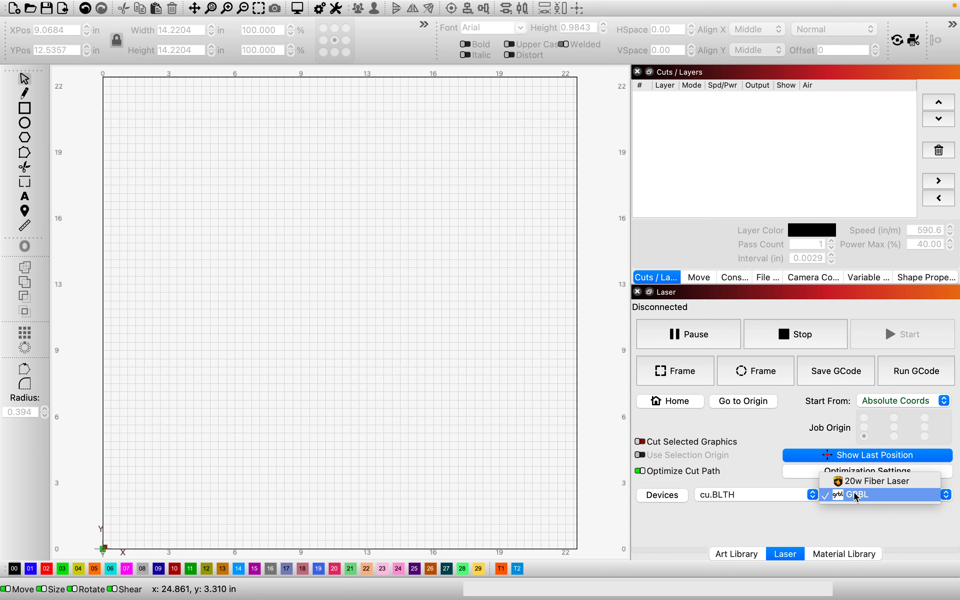
left_click(857, 494)
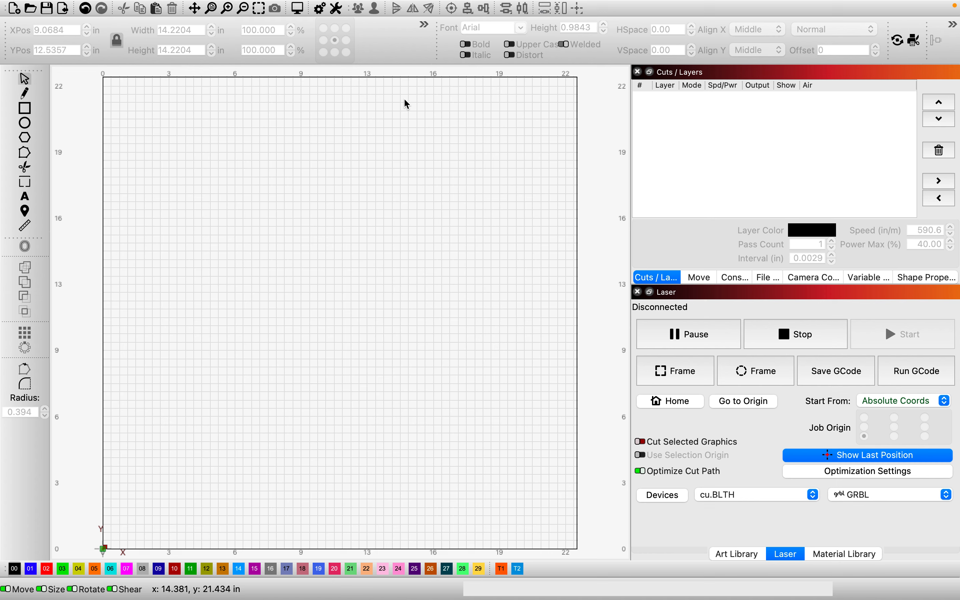
Step: Open the machine settings for the GRBL laser and close them without changing anything
mouse_move(188, 2)
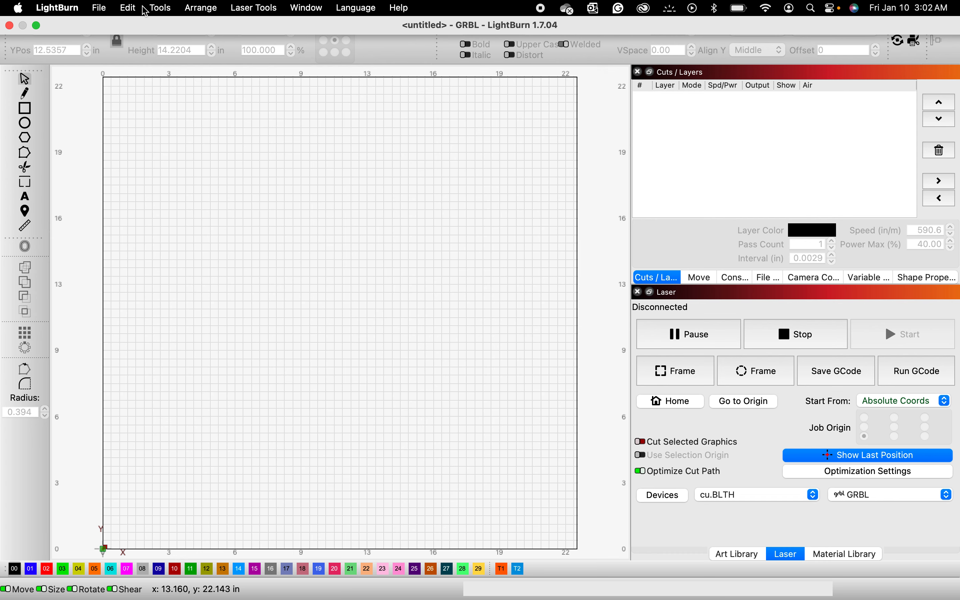
left_click(102, 9)
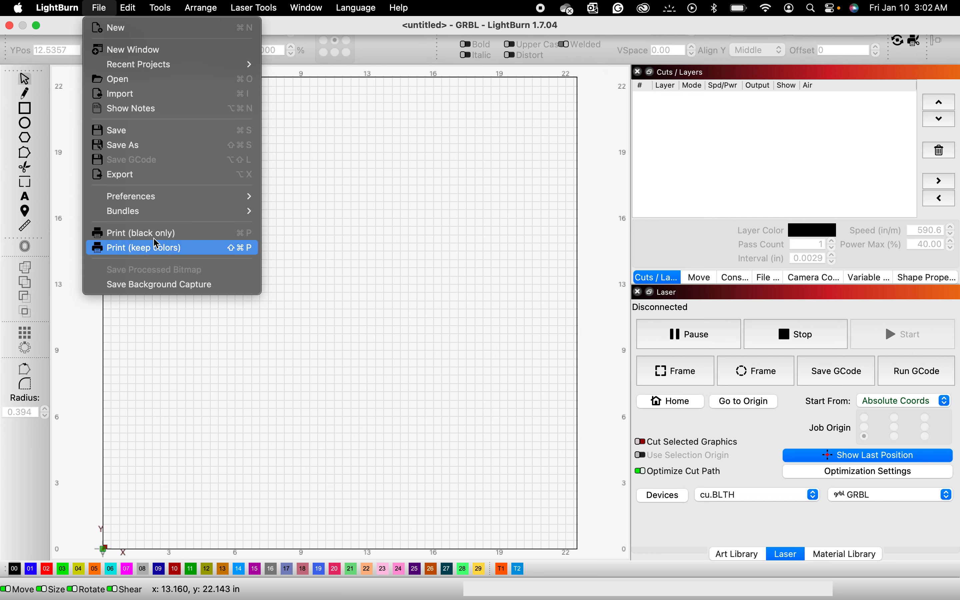
mouse_move(128, 8)
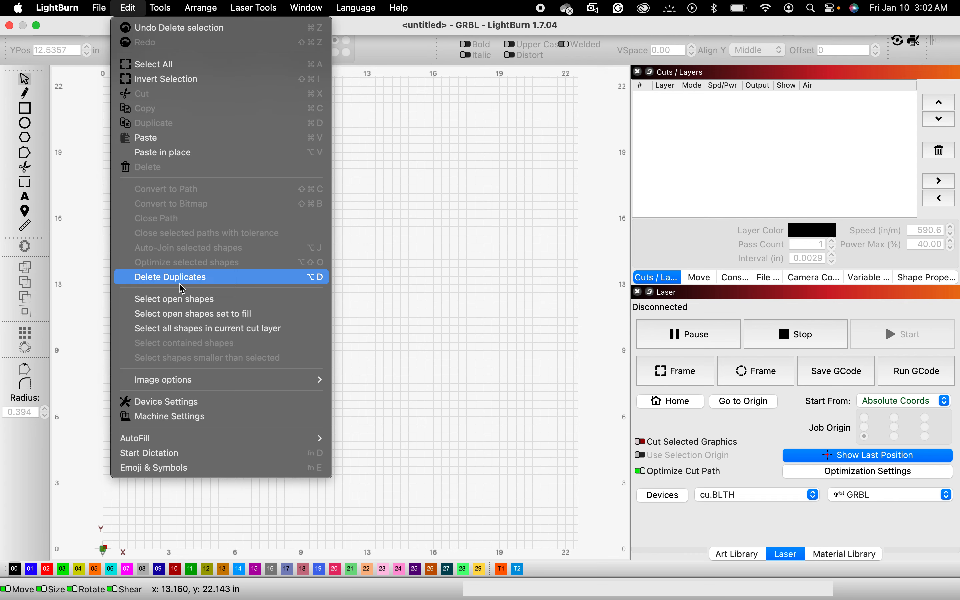
left_click(171, 417)
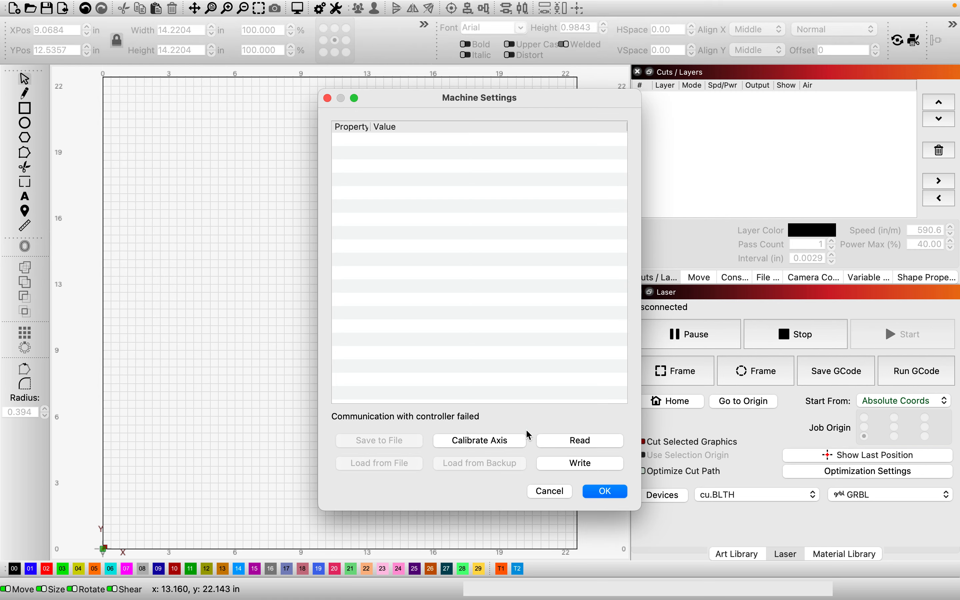
left_click(602, 492)
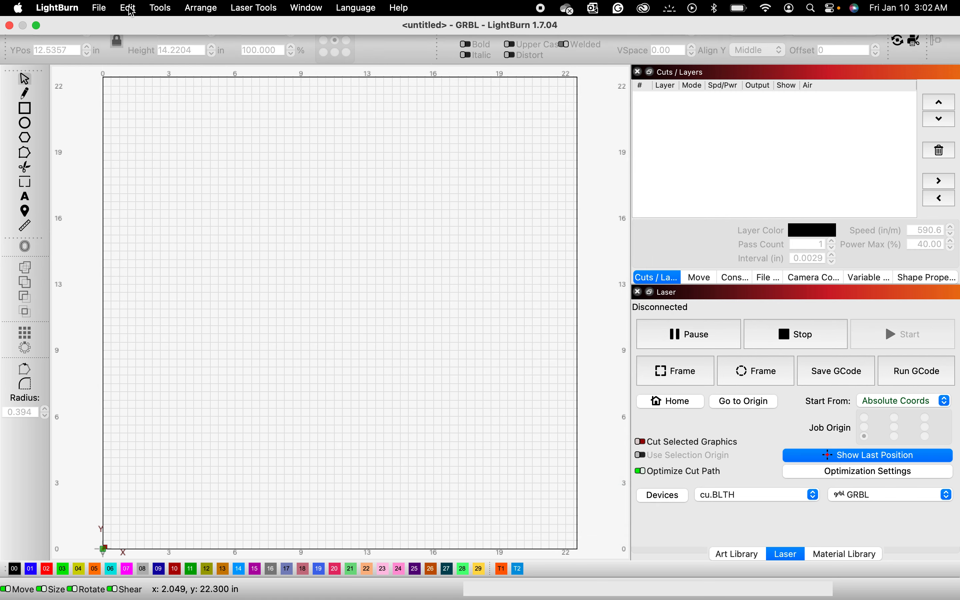
Step: Review the basic and additional device settings for GRBL, including working size and origin, and close them
left_click(140, 10)
left_click(311, 396)
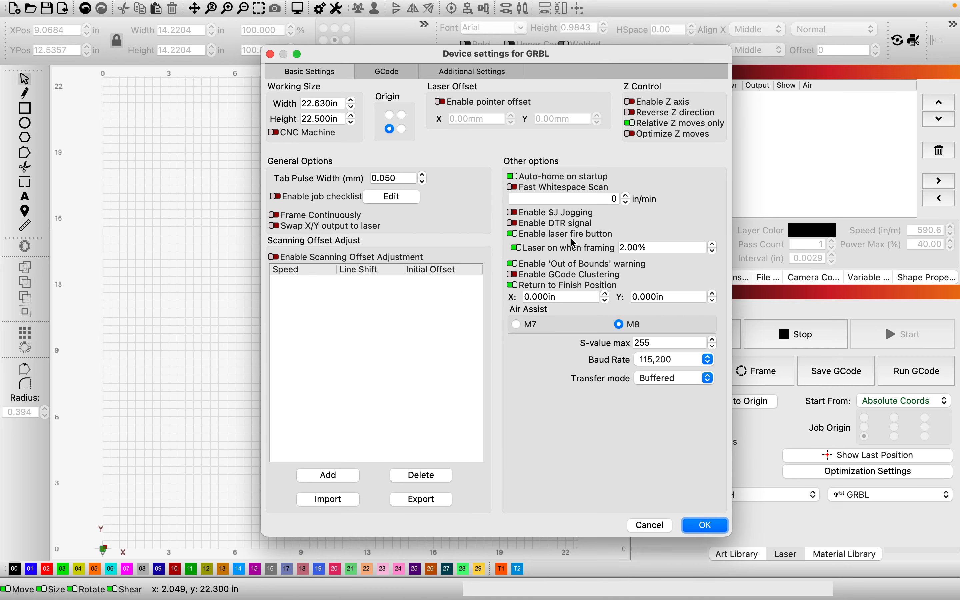
mouse_move(574, 243)
left_click(450, 73)
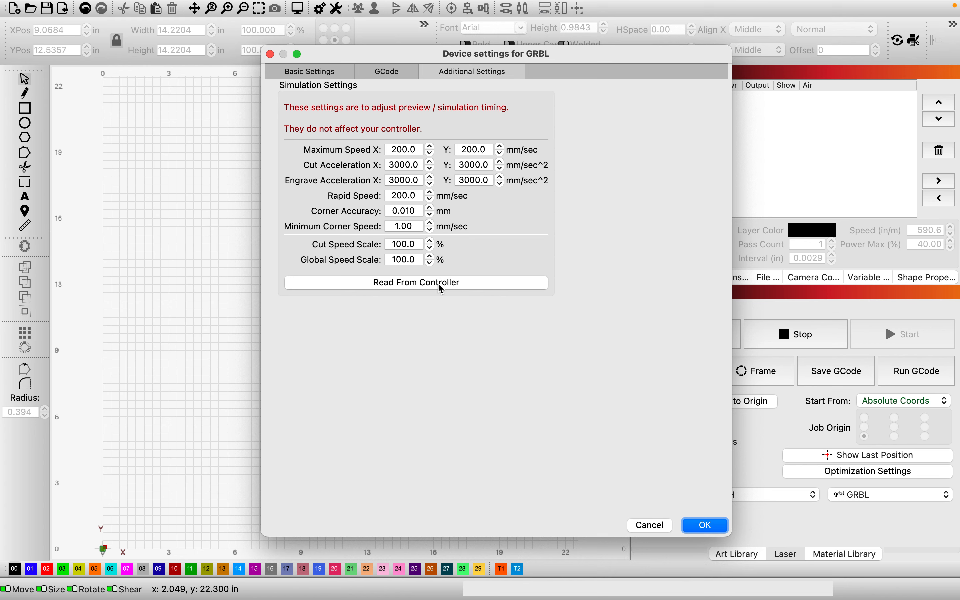
left_click(346, 79)
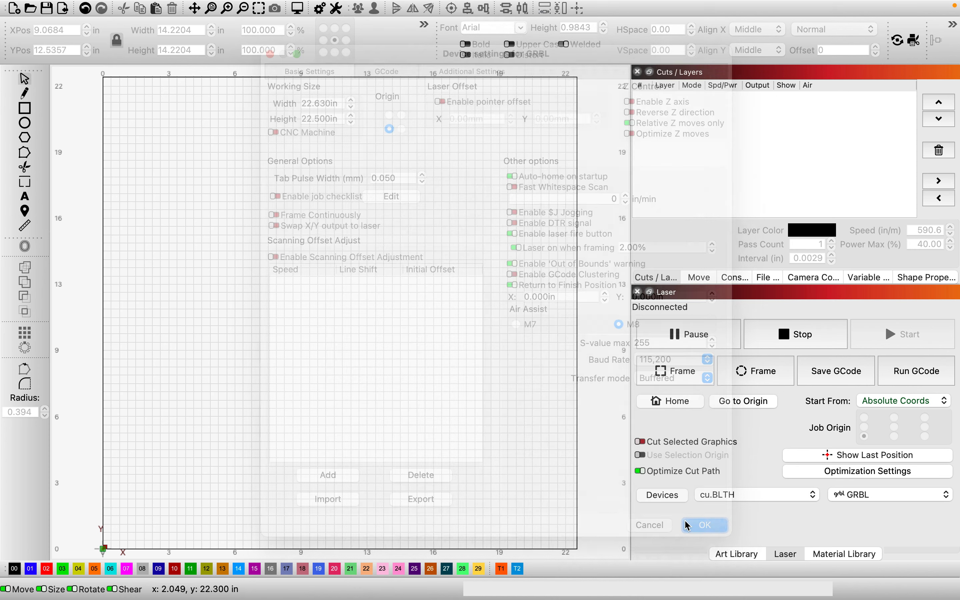
left_click(699, 526)
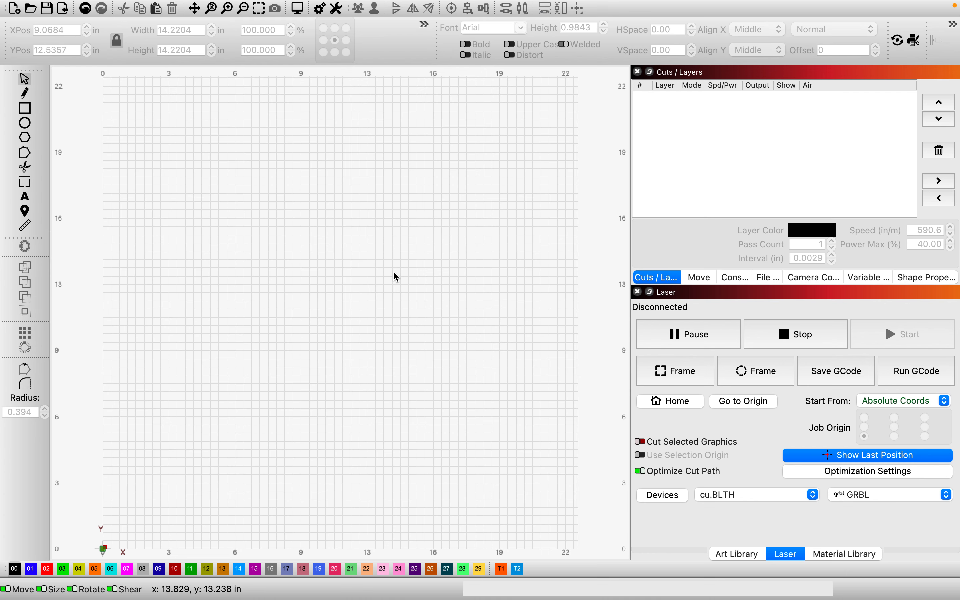
Step: Draw an ellipse about 8.87 in wide and 9.10 in high in the upper middle of the work area
left_click(27, 122)
left_click_drag(264, 168, 452, 361)
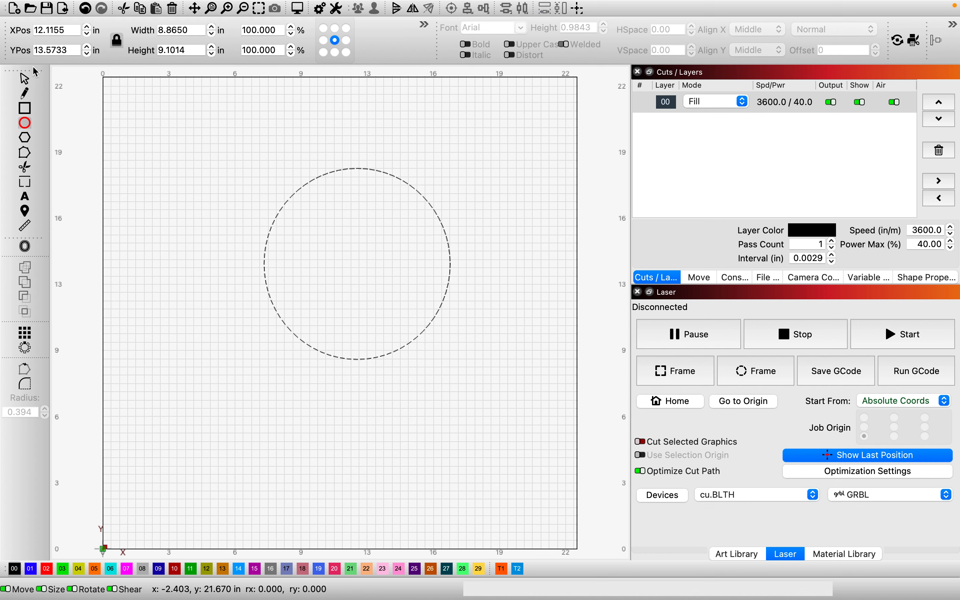
left_click(25, 79)
left_click(380, 227)
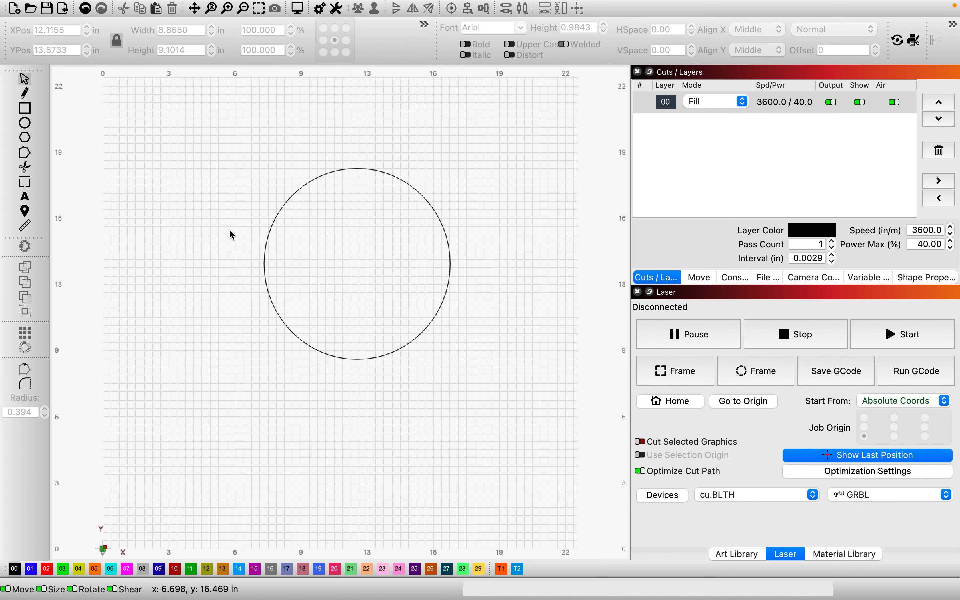
Step: Move the ellipse down about 1.3 in and delete it
left_click(376, 168)
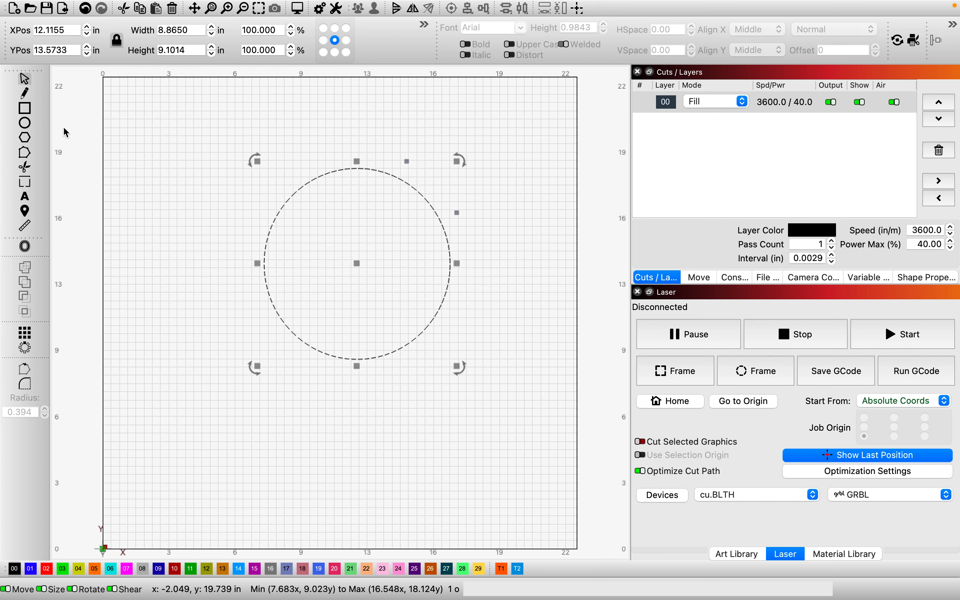
left_click_drag(357, 263, 356, 291)
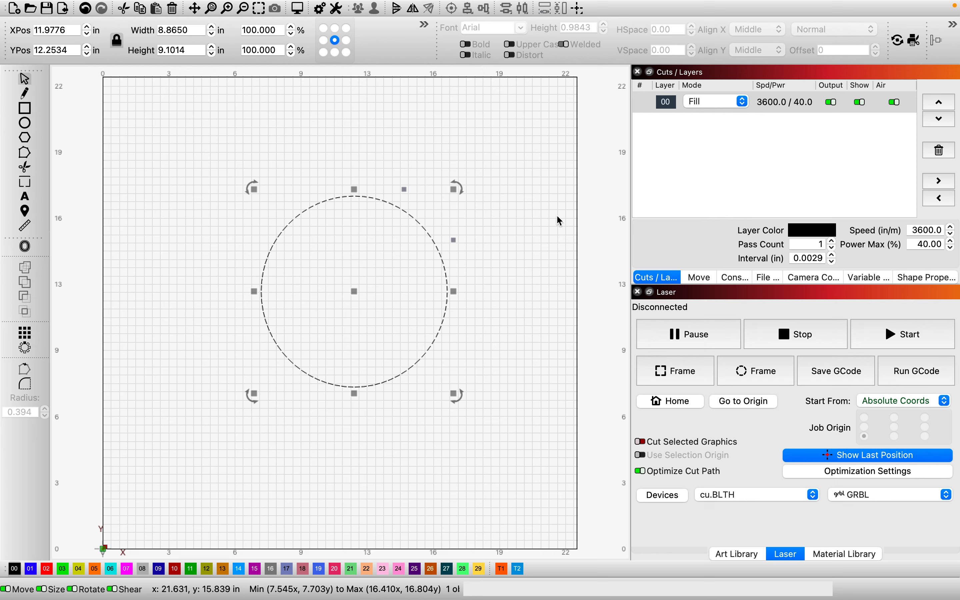
key("Delete")
Step: Draw an ellipse near the middle of the work area and, with proportions unlocked, set its width and height to 3 in
left_click(25, 127)
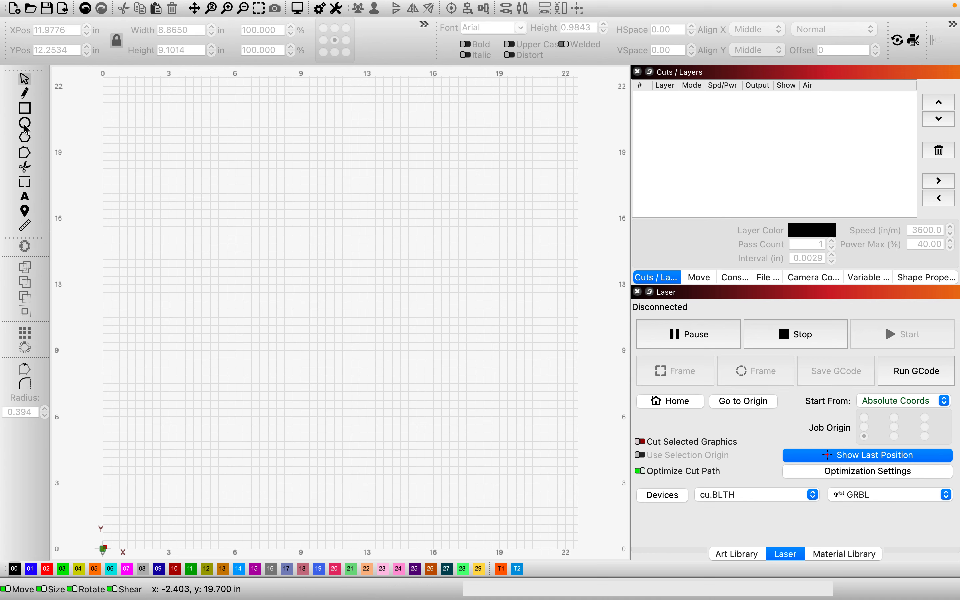
left_click_drag(275, 204, 463, 399)
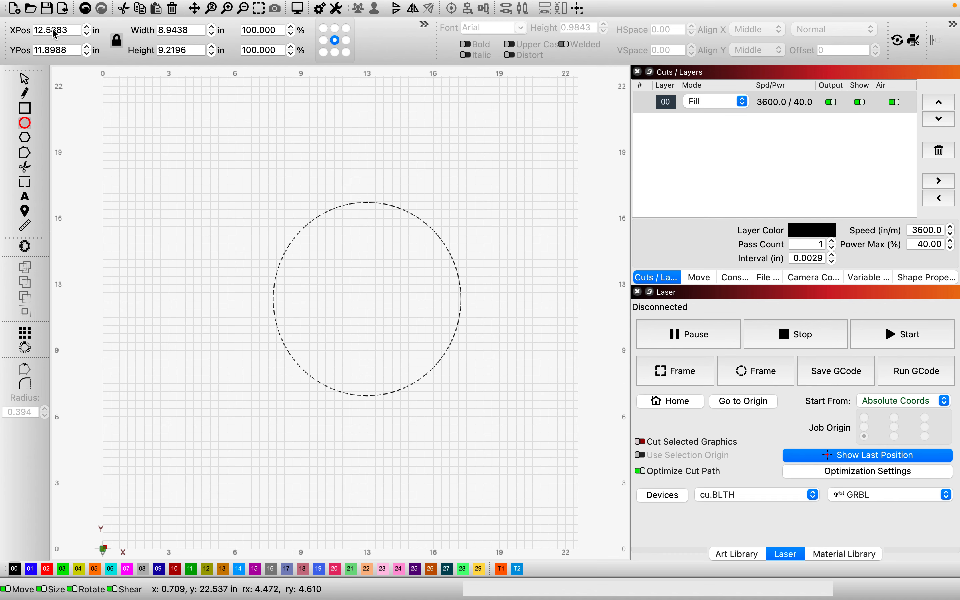
left_click(192, 31)
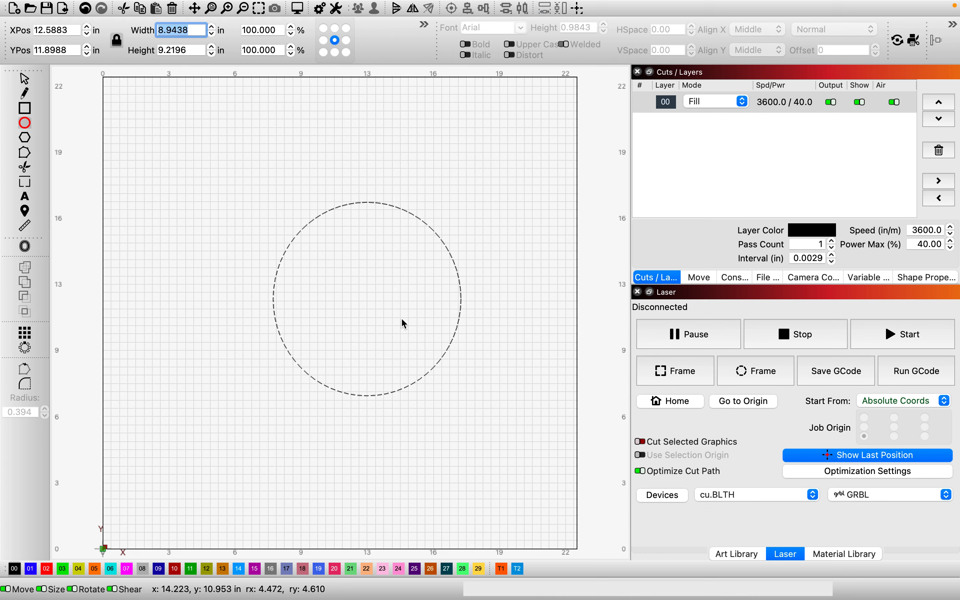
type("3")
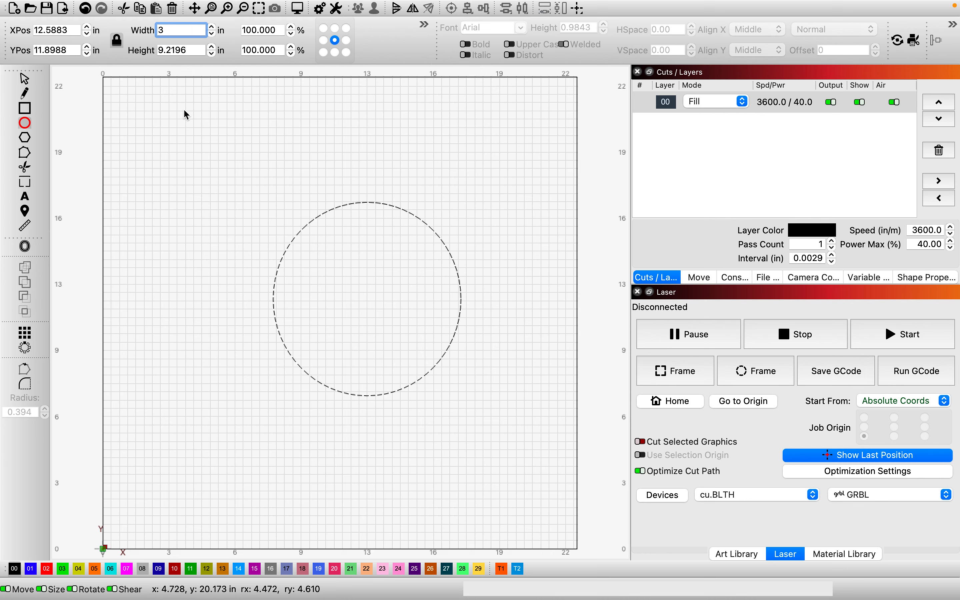
left_click(116, 44)
key("Tab")
type("3")
key("Return")
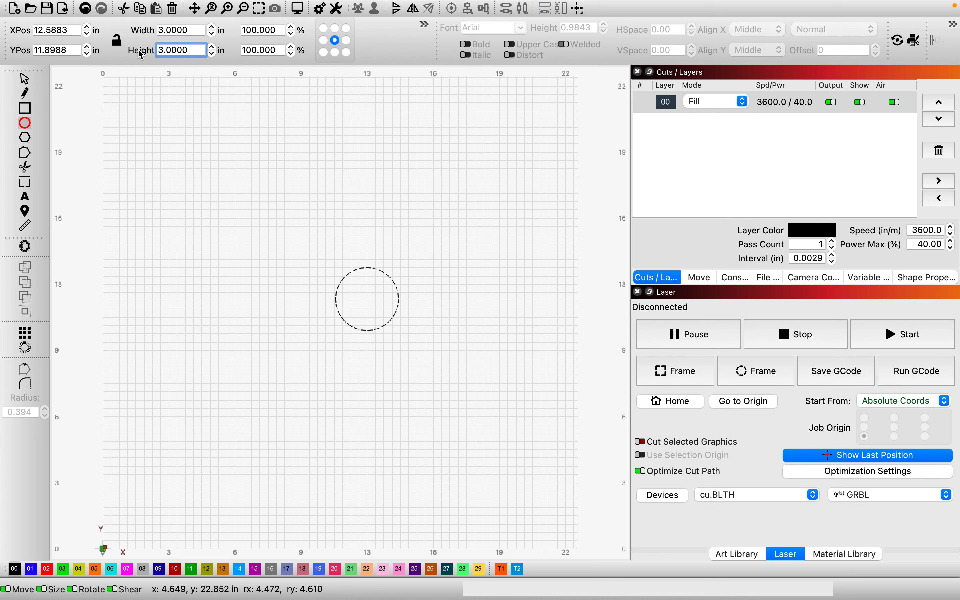
Step: Lock the circle's proportions and scale it to 4 in wide
left_click(116, 41)
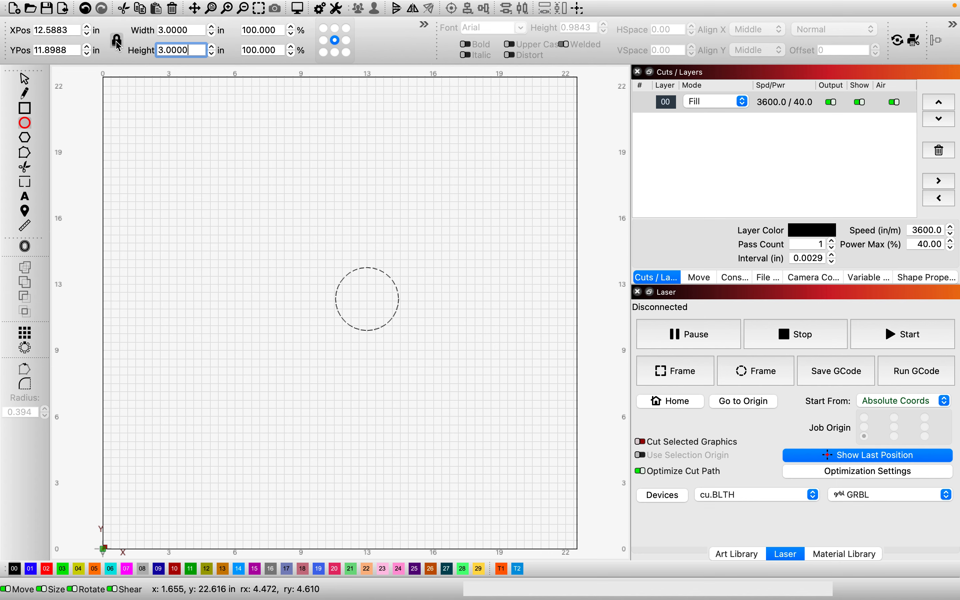
left_click(198, 32)
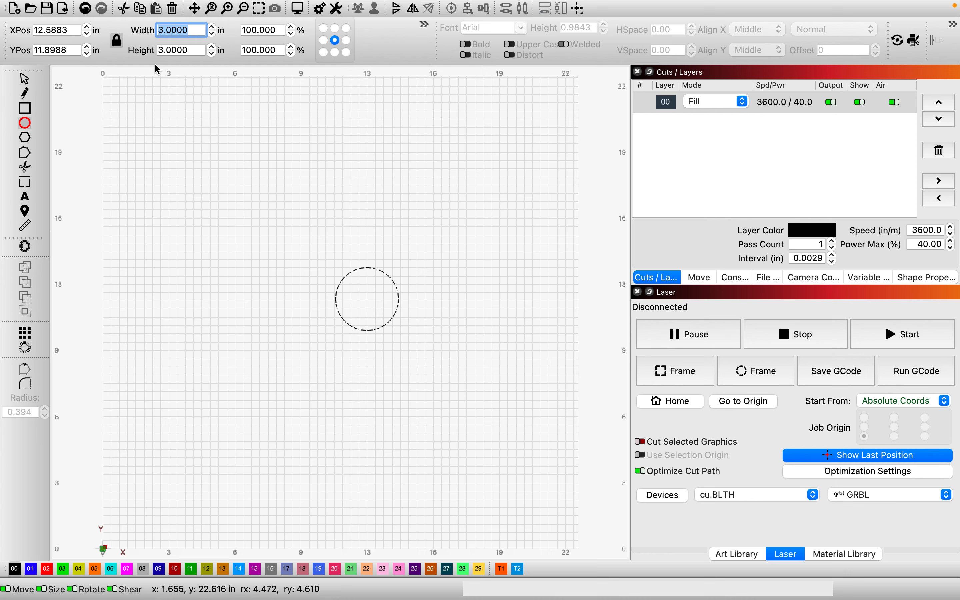
type("4")
key("Tab")
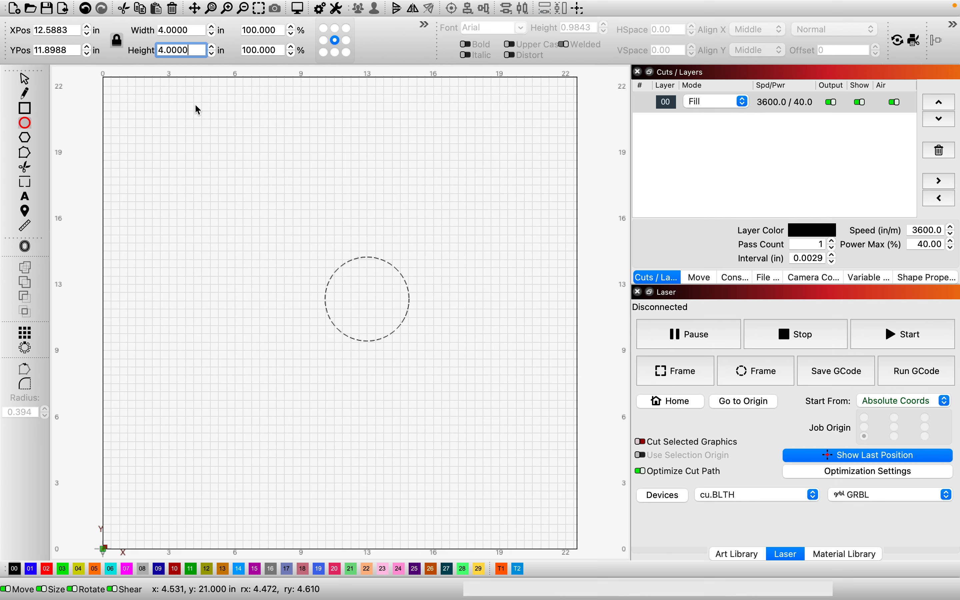
Step: Unlock the circle's proportions and set only its height to 3 in, restoring it to 4 in
left_click(118, 41)
double_click(192, 50)
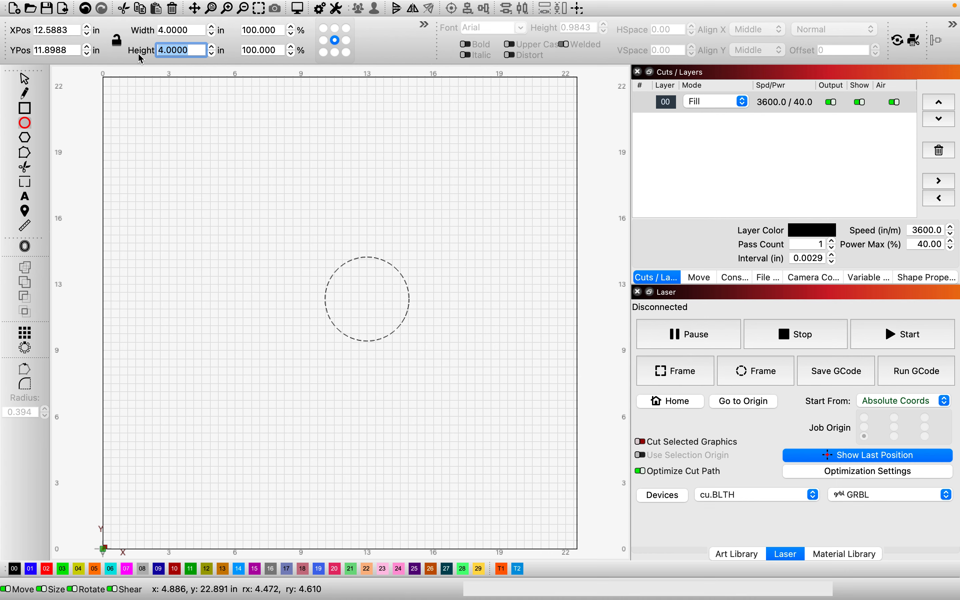
type("3")
key("Return")
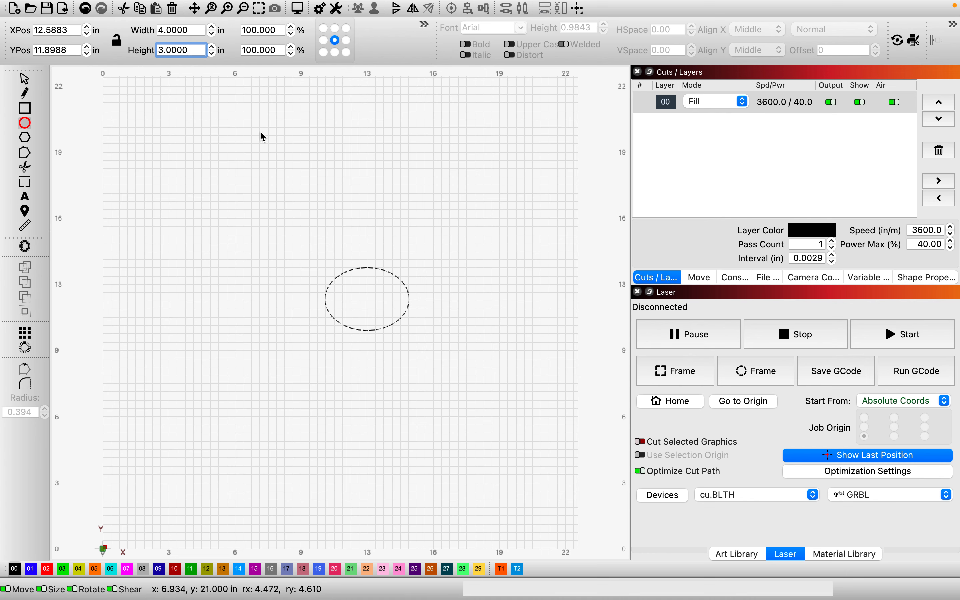
double_click(203, 51)
type("4")
key("Return")
Step: Lock the width-to-height ratio and scale the circle proportionally to a width of 3 in
left_click(117, 41)
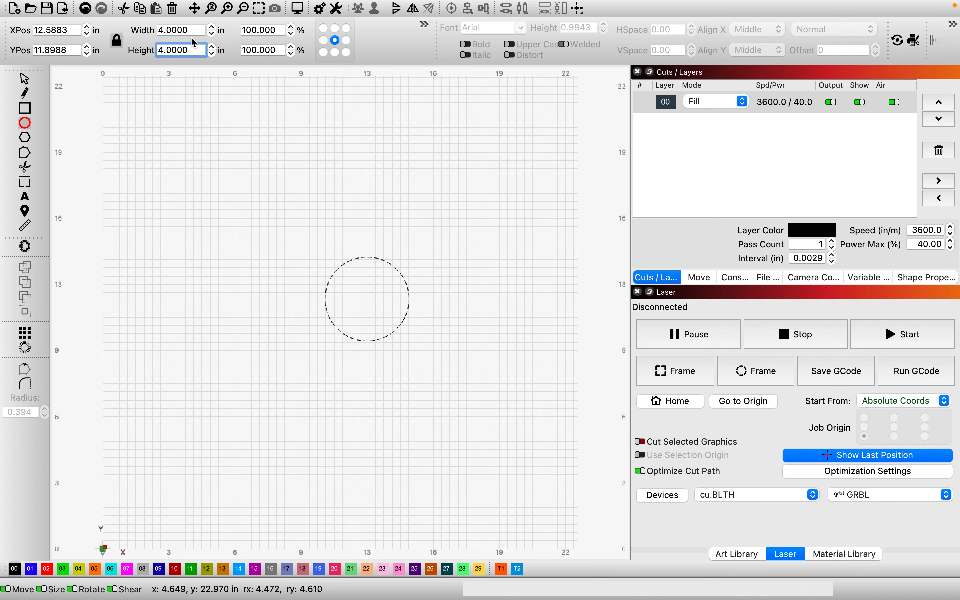
left_click(173, 33)
type("3")
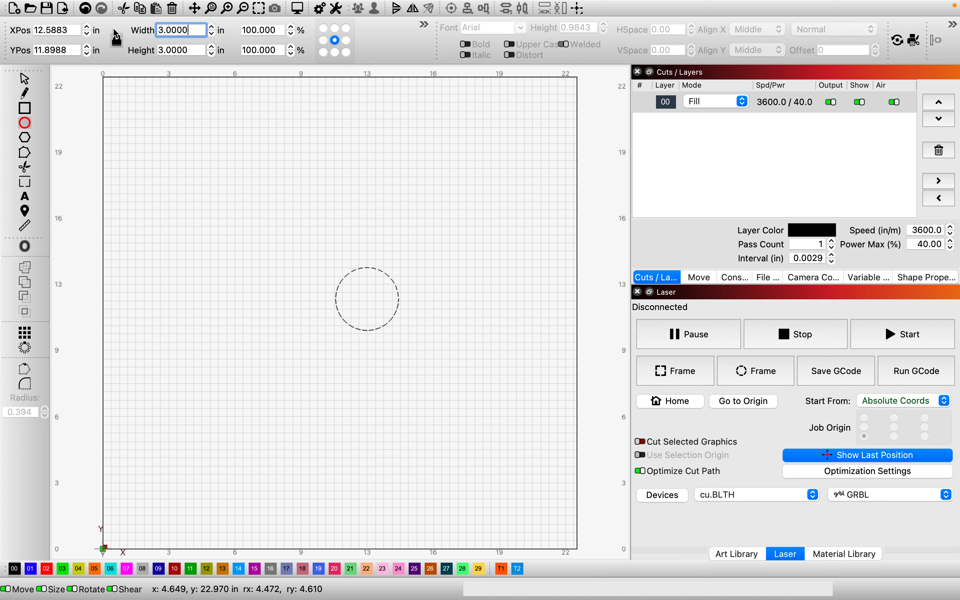
Step: Select the 3-inch circle and offset it outward by 0.0775 in with the Round corner style
scroll(392, 278, "up", 5)
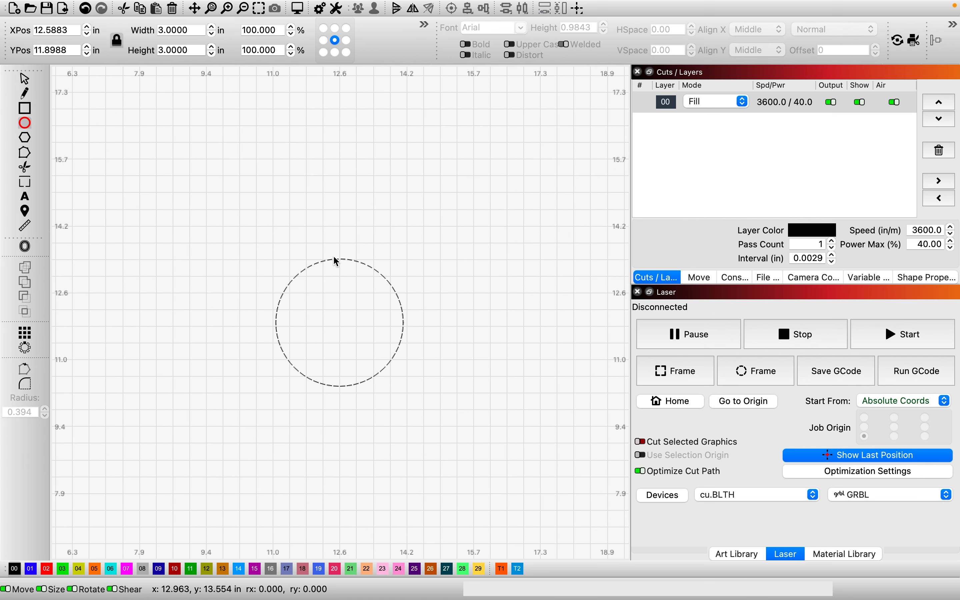
left_click(24, 79)
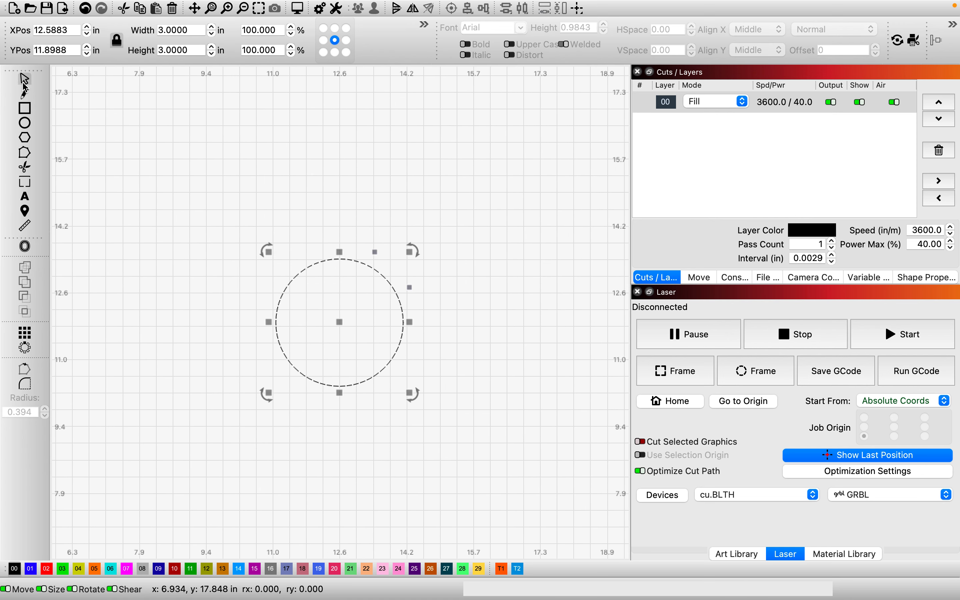
left_click(380, 206)
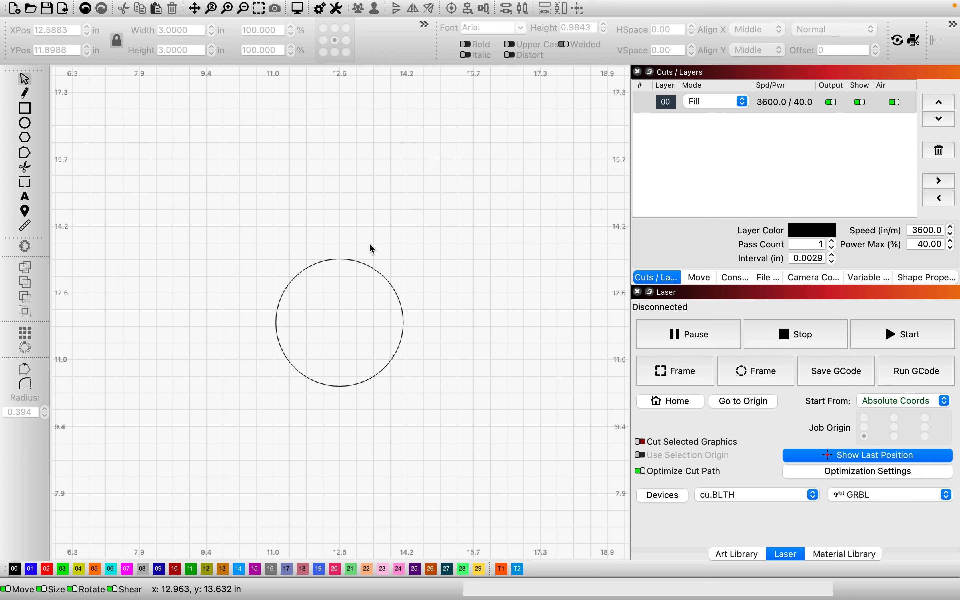
left_click(349, 260)
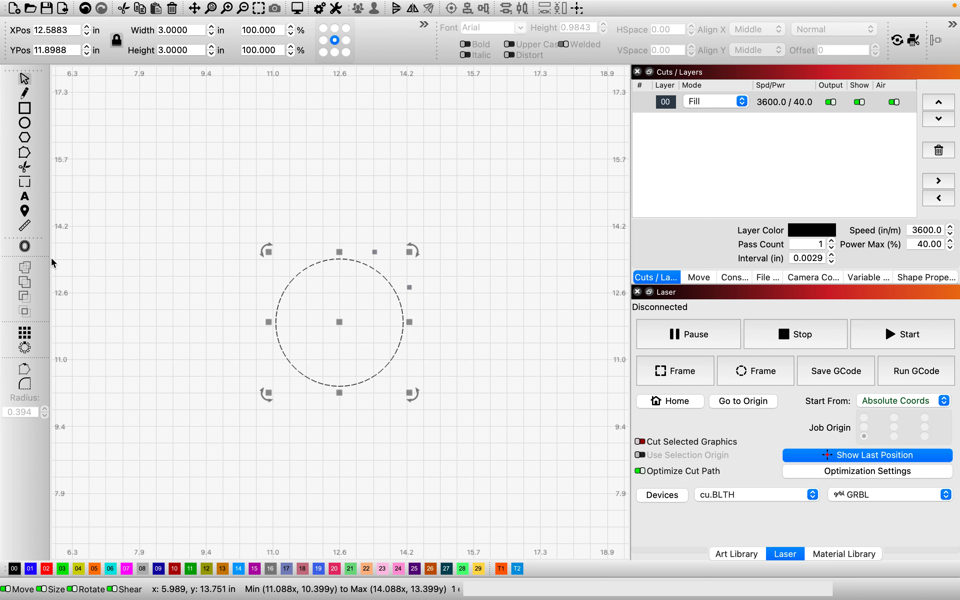
left_click(25, 246)
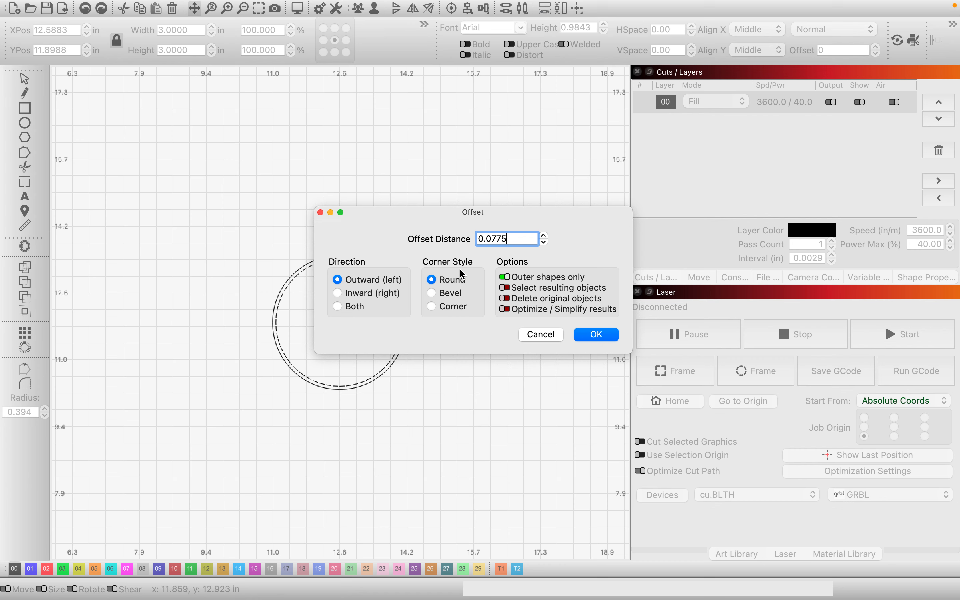
left_click_drag(516, 239, 499, 244)
left_click(591, 337)
left_click(264, 221)
Step: Preview the filled area between the two circles with Invert switched off, and close the preview
scroll(319, 284, "up", 3)
scroll(319, 291, "up", 2)
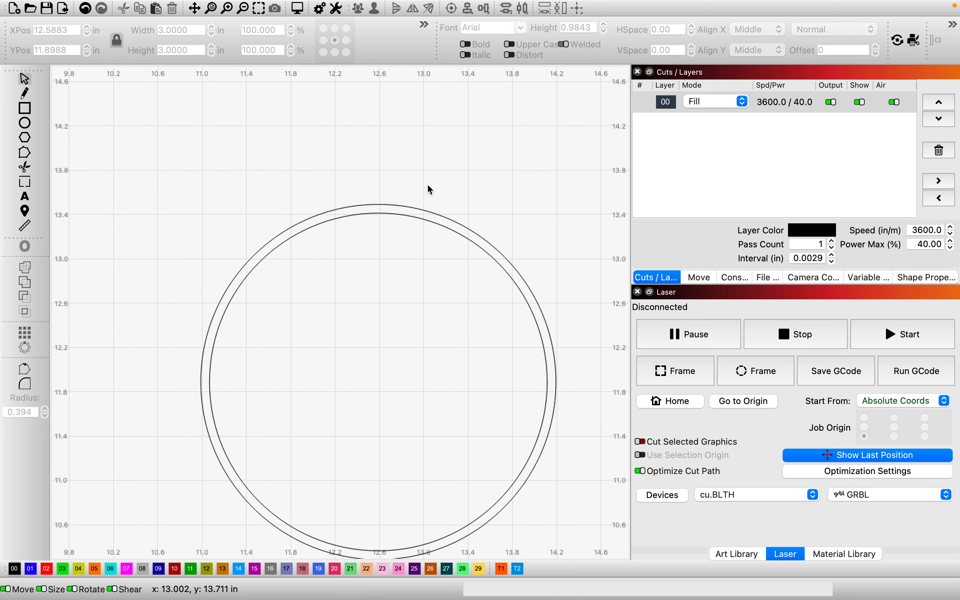
scroll(395, 437, "down", 3)
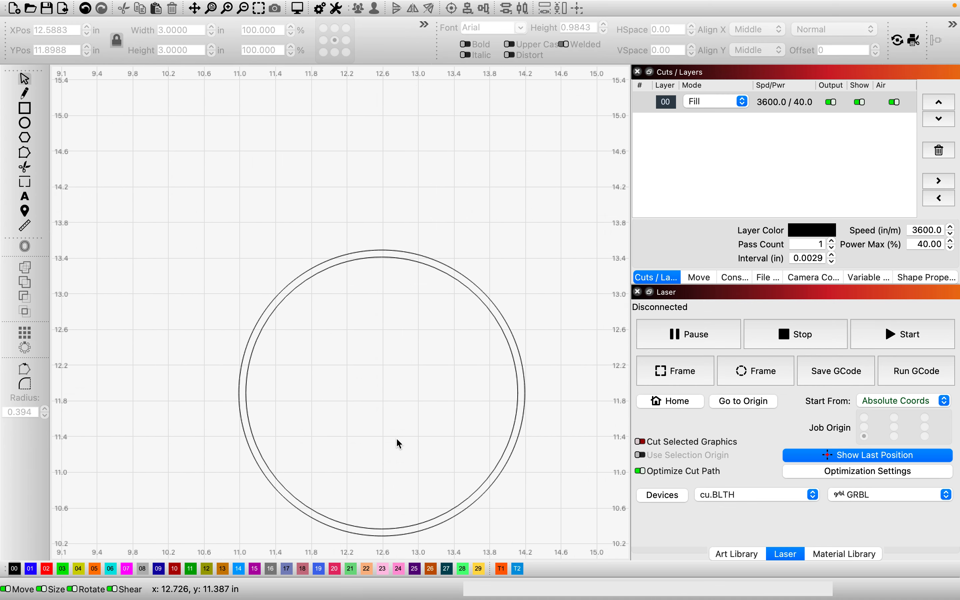
scroll(399, 443, "down", 1)
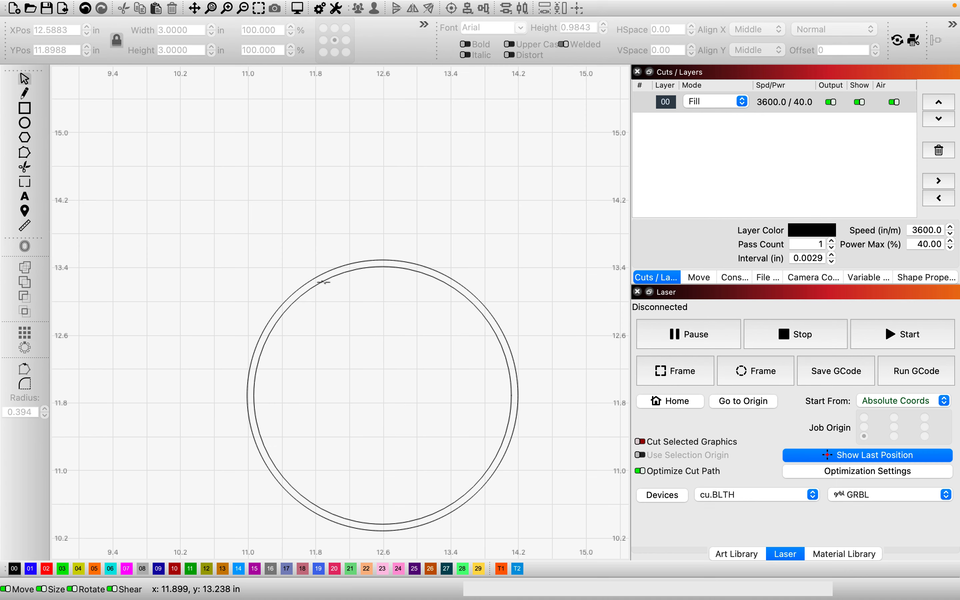
left_click(298, 8)
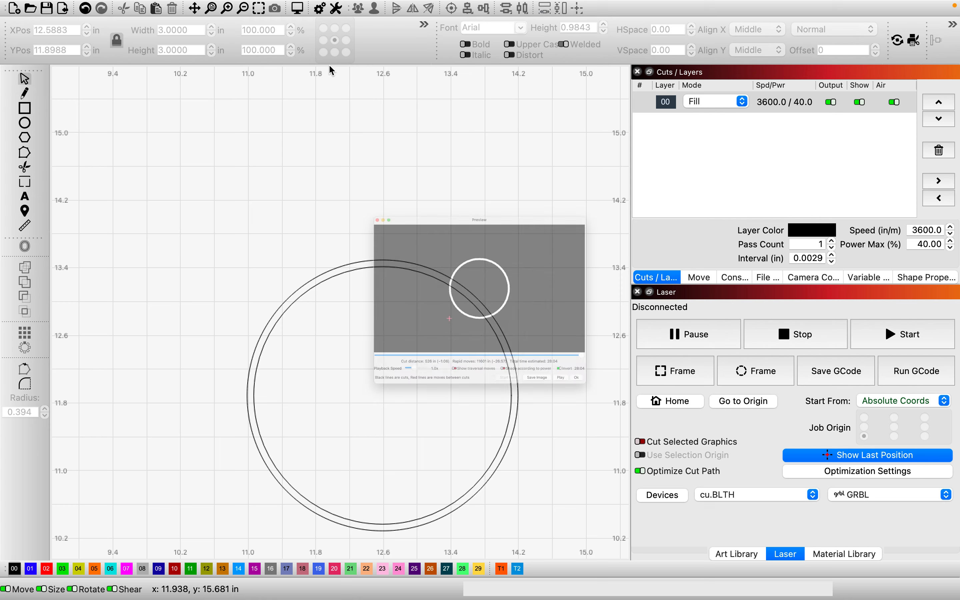
scroll(446, 218, "down", 1)
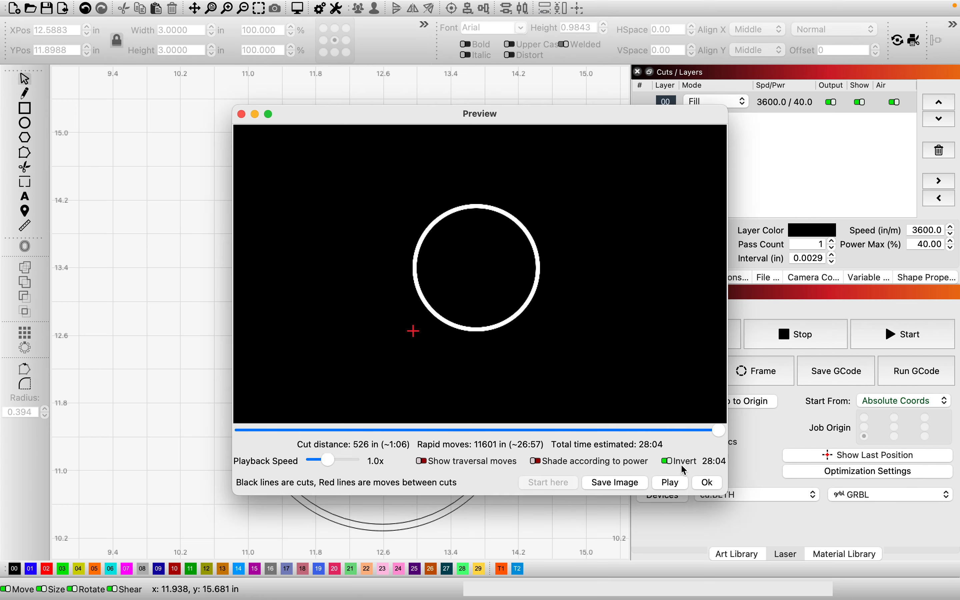
left_click(669, 460)
scroll(438, 220, "up", 3)
scroll(438, 219, "up", 2)
scroll(438, 220, "down", 5)
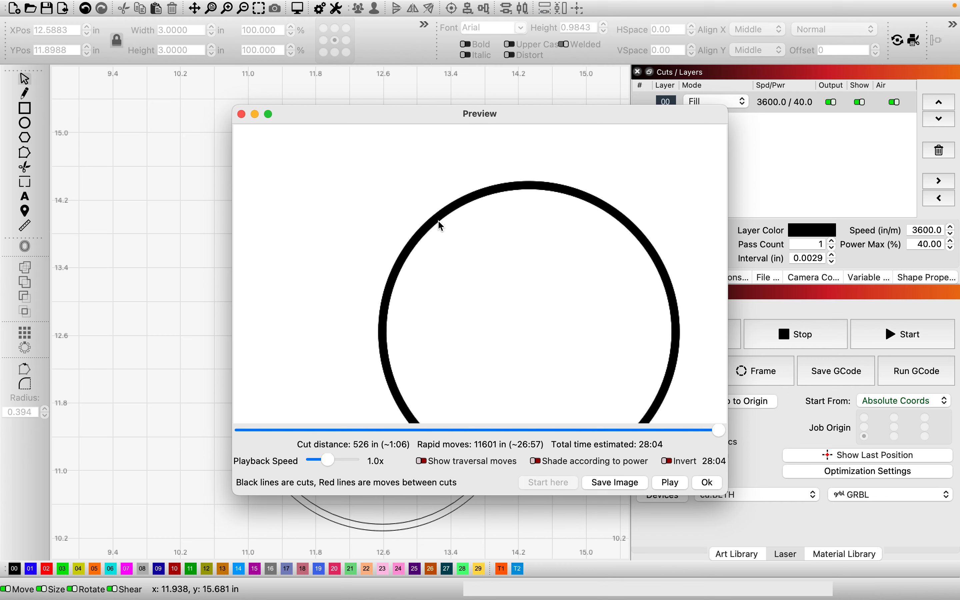
left_click(242, 114)
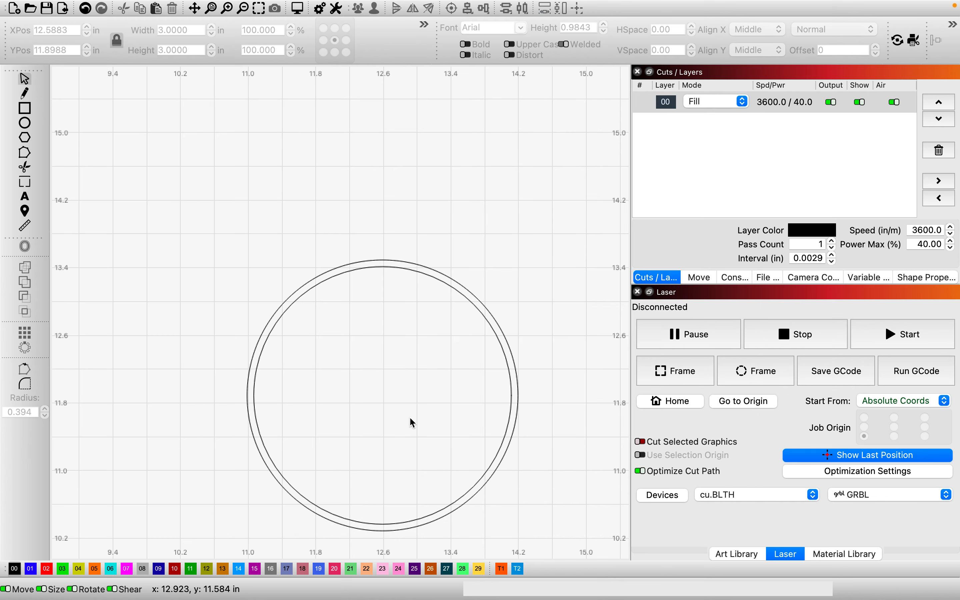
Step: Offset the outer circle outward by 0.0775 in to add a third concentric circle
left_click(320, 274)
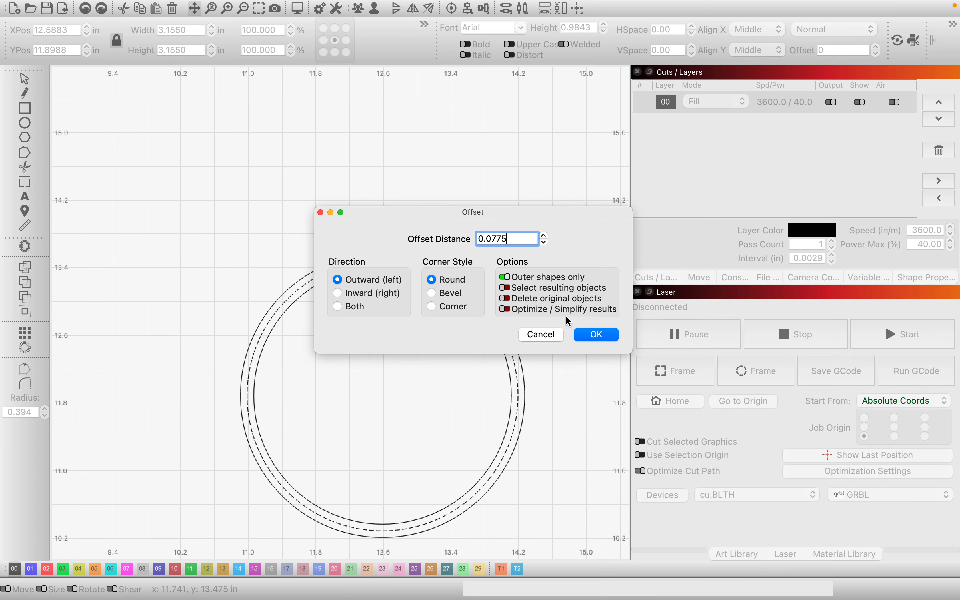
left_click(592, 333)
left_click(355, 314)
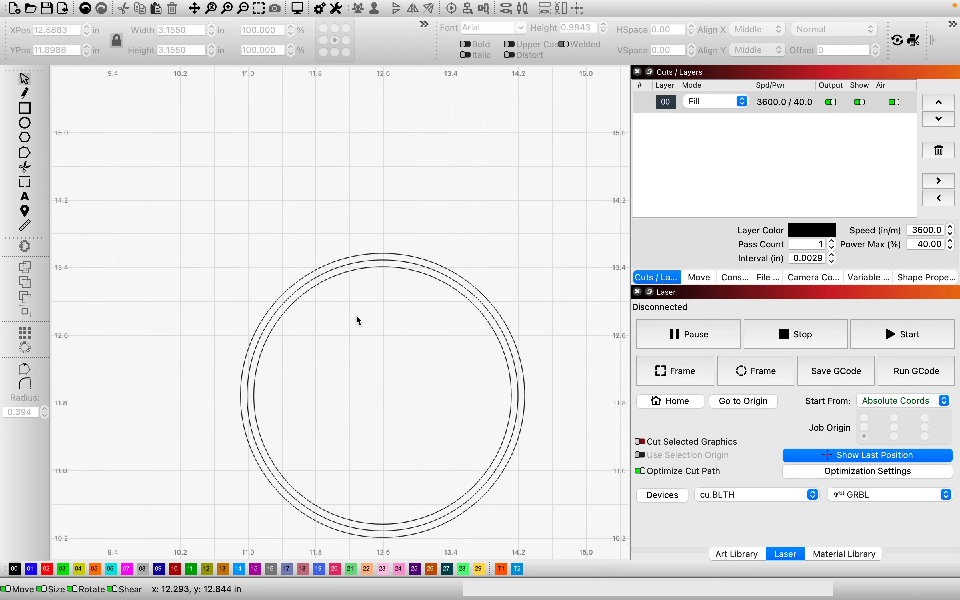
Step: Preview how the Fill layer engraves three nested circles, close the preview and examine the outlines up close
left_click(298, 8)
scroll(421, 246, "up", 5)
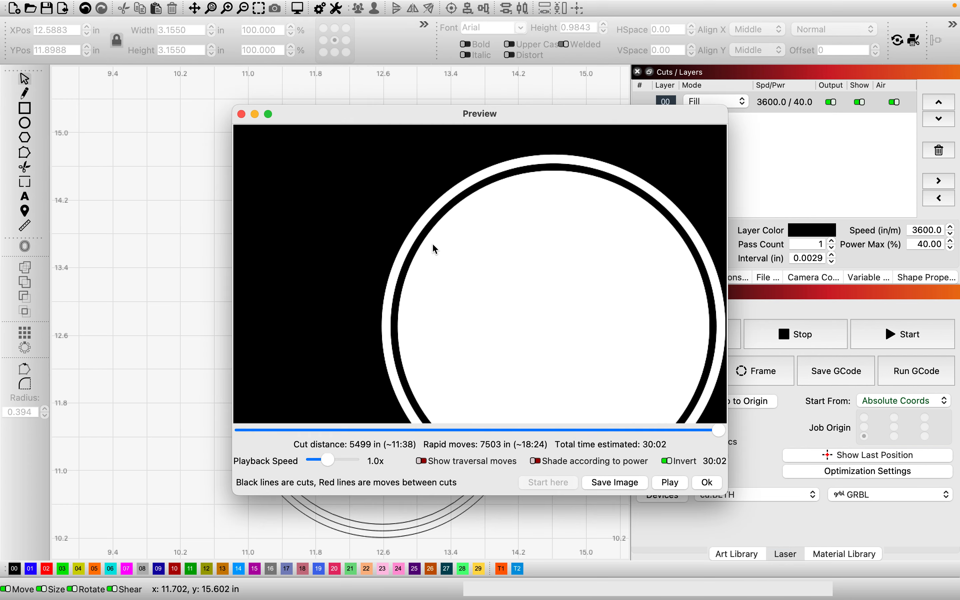
left_click(698, 483)
scroll(334, 262, "up", 5)
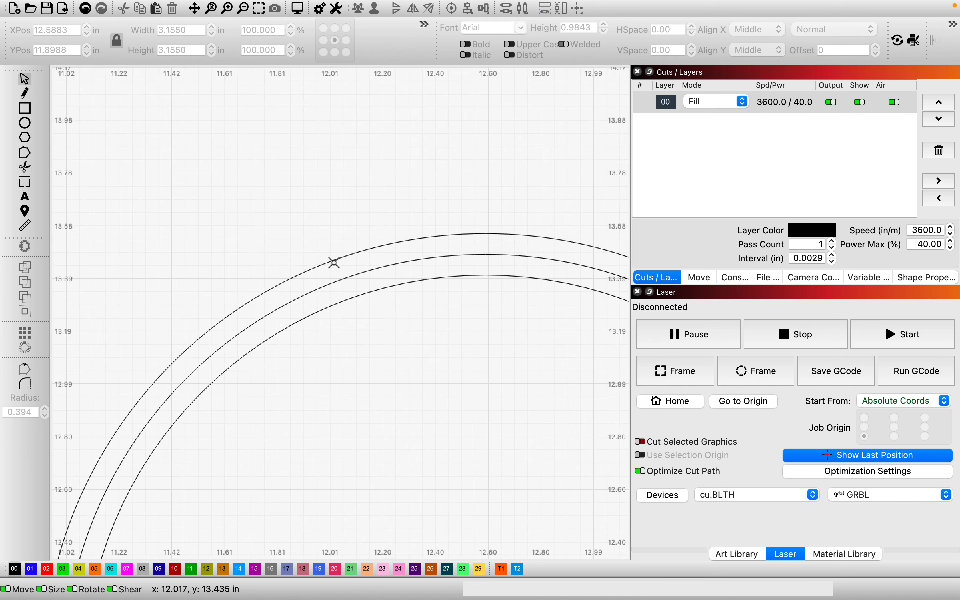
scroll(334, 262, "up", 1)
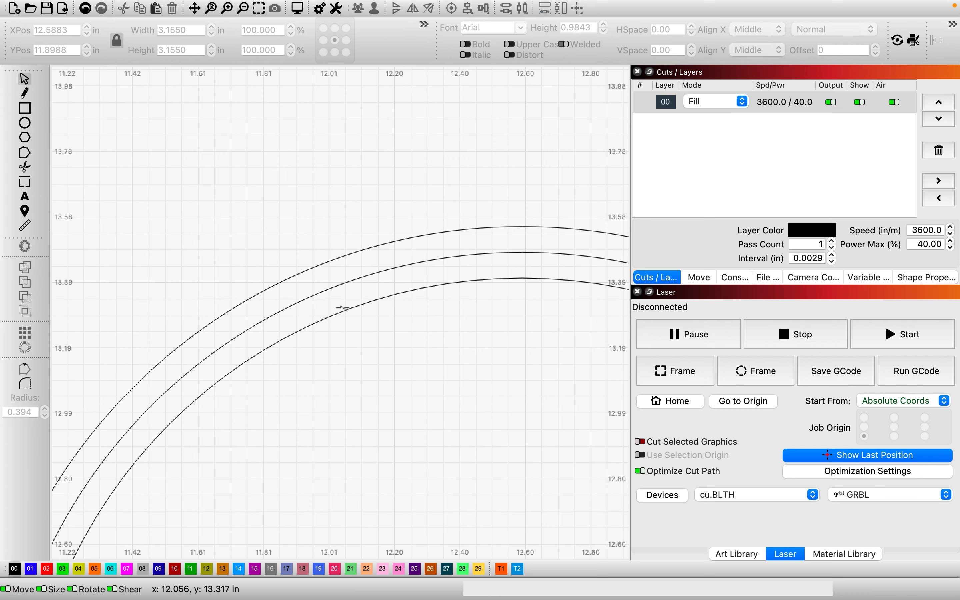
scroll(289, 234, "down", 5)
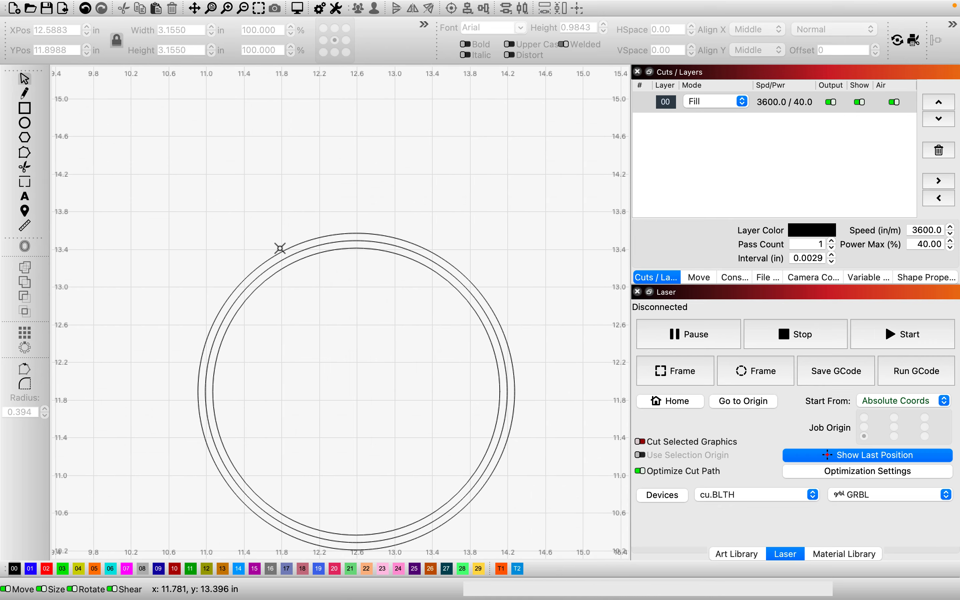
Step: Offset the outermost circle outward by 0.0775 in to add a fourth concentric circle
left_click(280, 248)
key("alt+o")
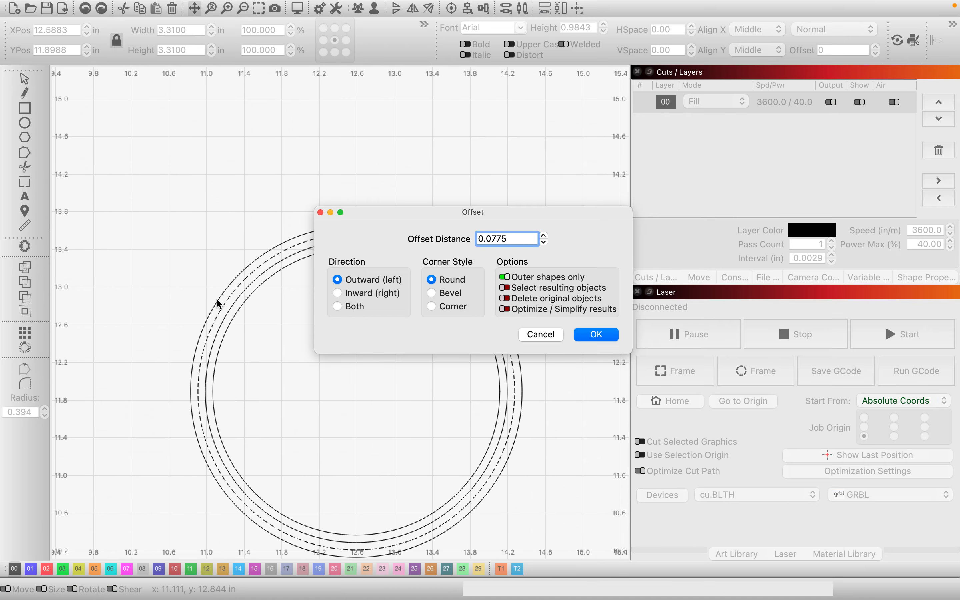
key("Return")
left_click(270, 312)
Step: Preview the fill of the four circles, toggle Invert off and back on, and close the preview
left_click(297, 8)
scroll(414, 243, "up", 6)
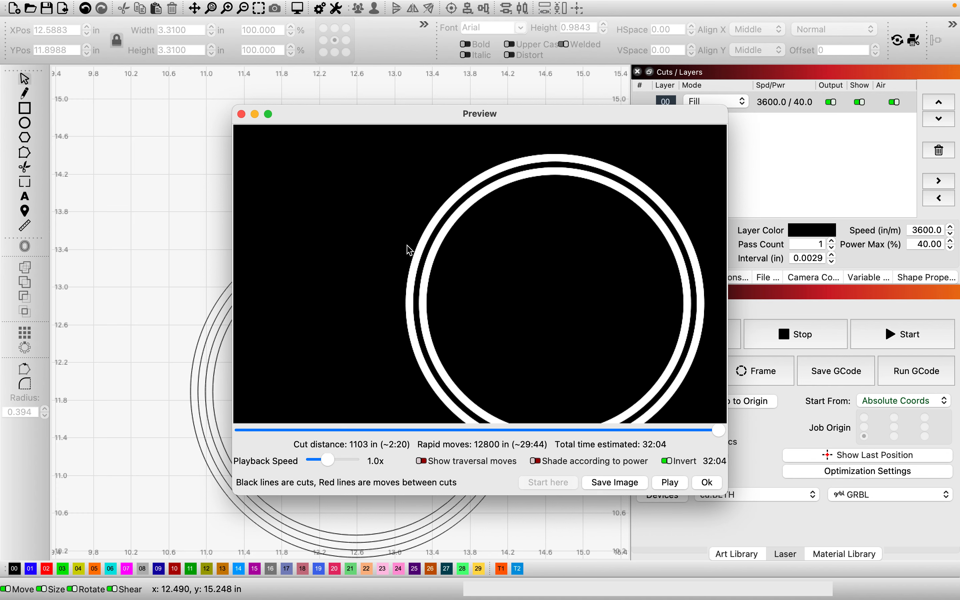
left_click(664, 460)
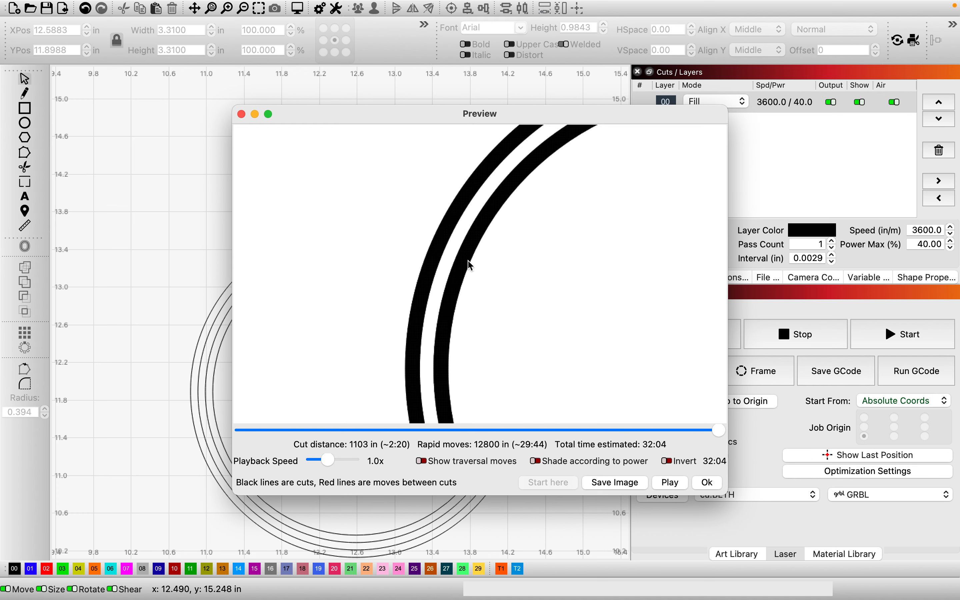
left_click(668, 462)
left_click(710, 483)
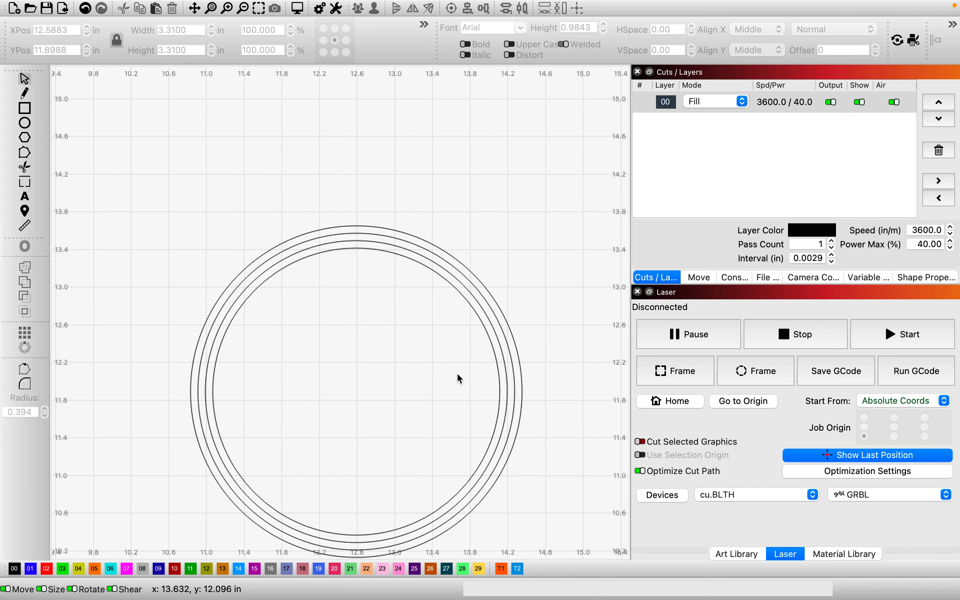
Step: Delete the three outer offset circles, keeping only the innermost 3-inch circle
scroll(440, 367, "down", 2)
scroll(430, 359, "down", 3)
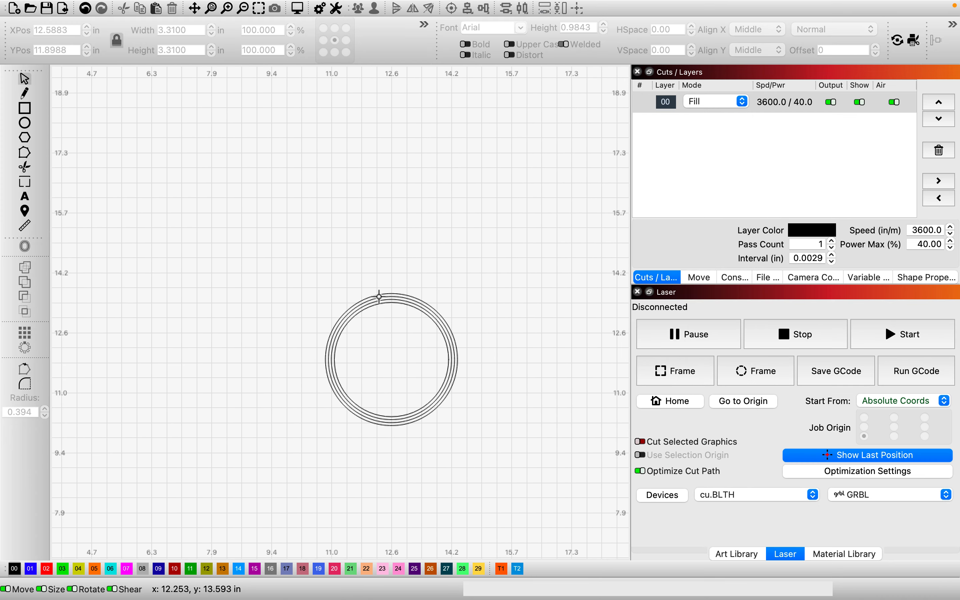
left_click(388, 298)
key("Delete")
left_click(386, 296)
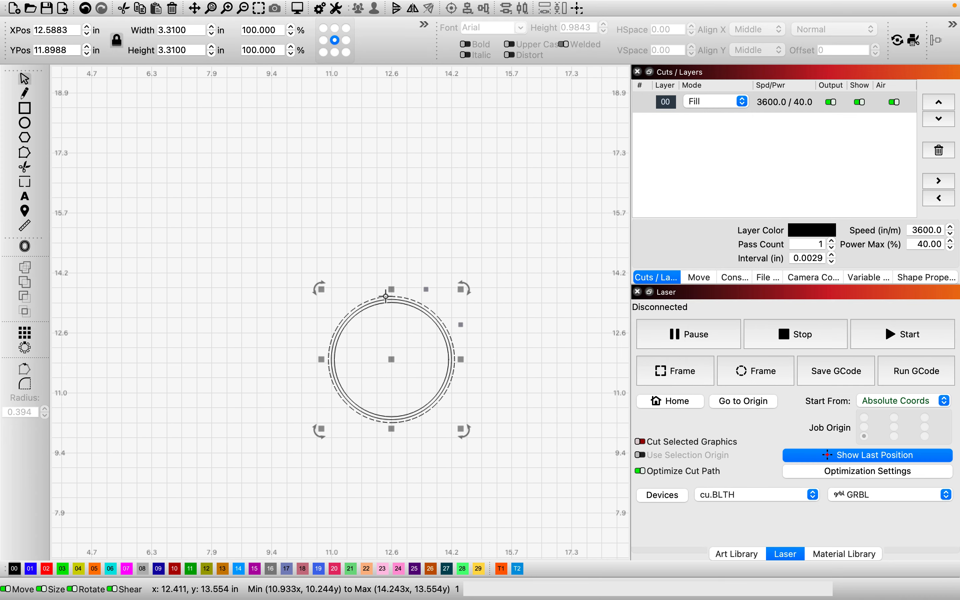
key("Delete")
left_click(353, 315)
key("Delete")
Step: Assign the remaining 3-inch circle to the red 02 layer and deselect it
scroll(397, 346, "up", 5)
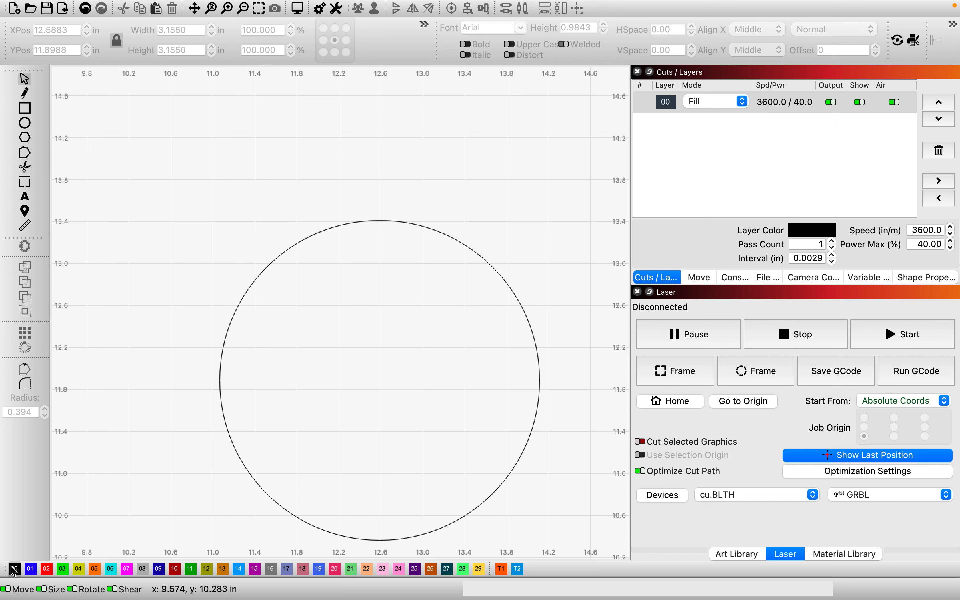
left_click(255, 277)
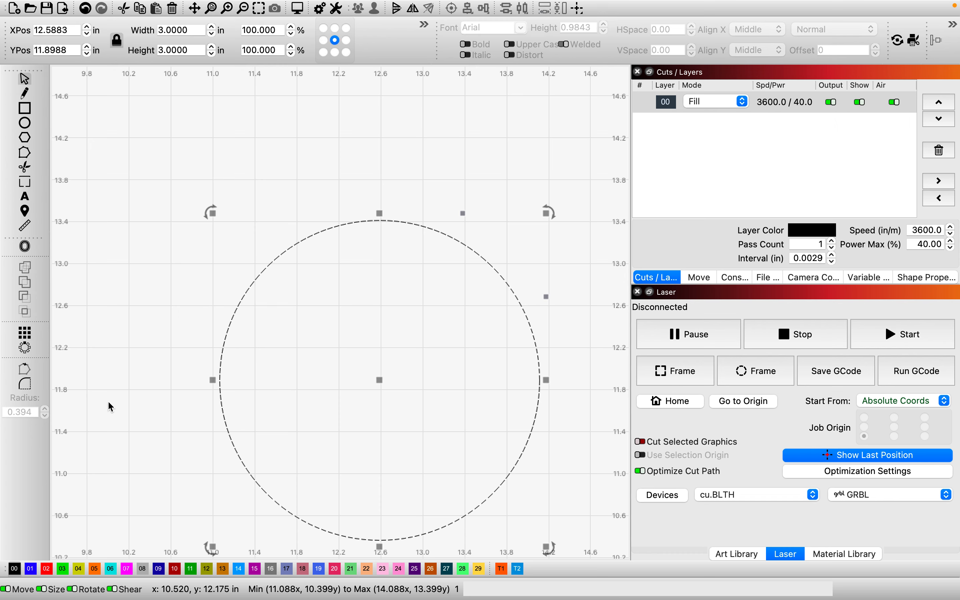
left_click(46, 568)
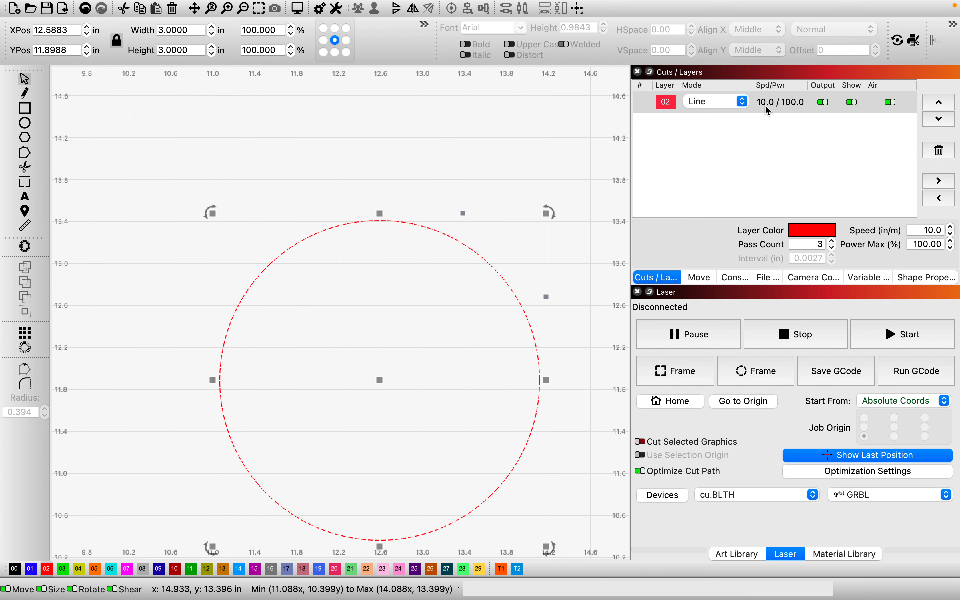
left_click(393, 252)
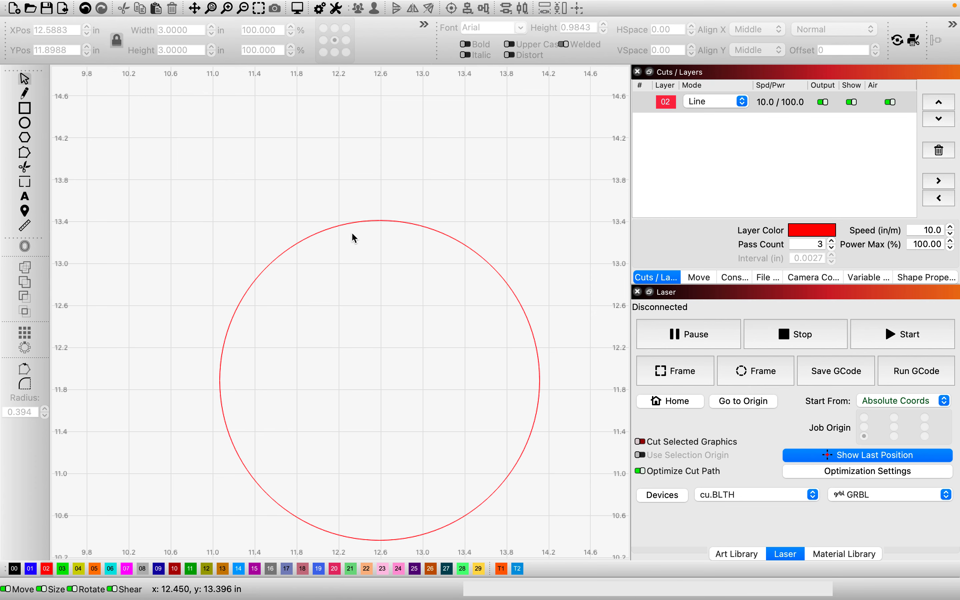
Step: Offset the red circle outward by 0.0775 in and assign the new outer circle to the black 00 layer
left_click(335, 227)
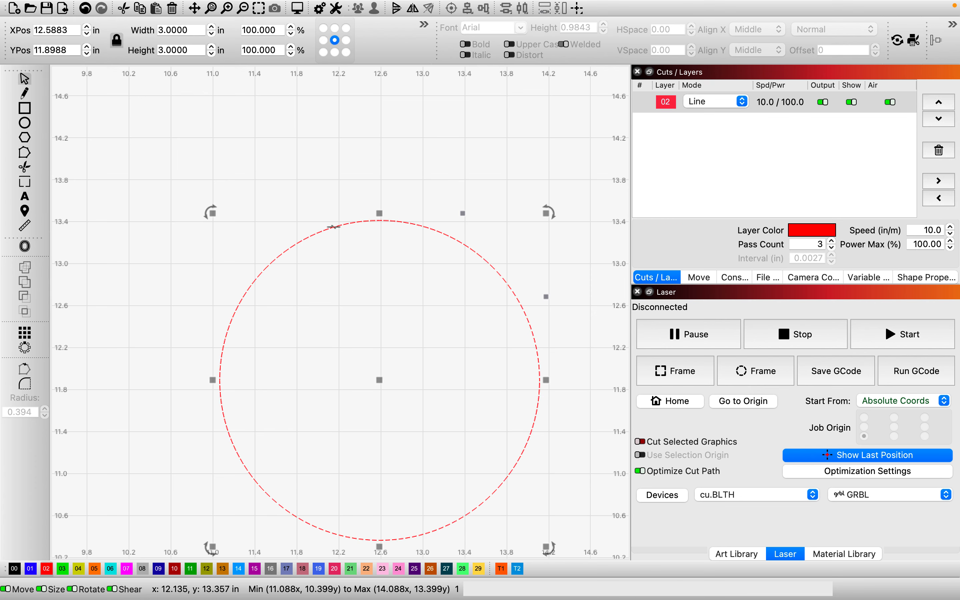
left_click(25, 246)
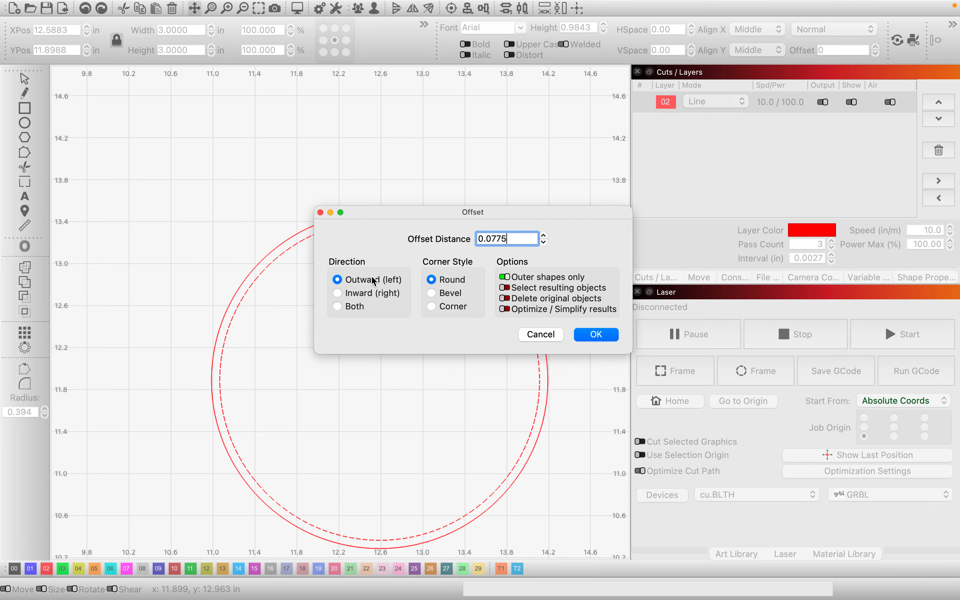
key("Return")
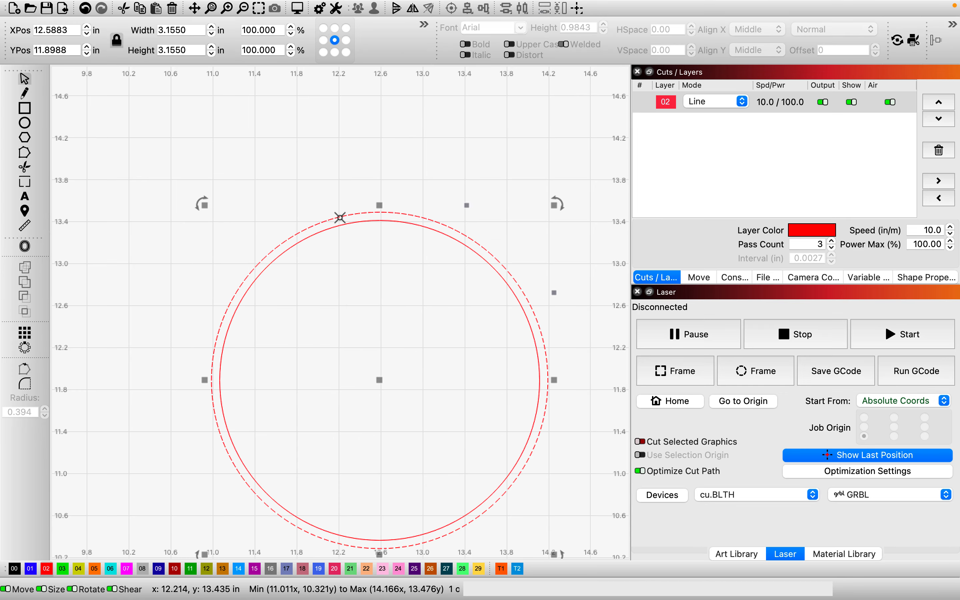
left_click(15, 568)
left_click(347, 203)
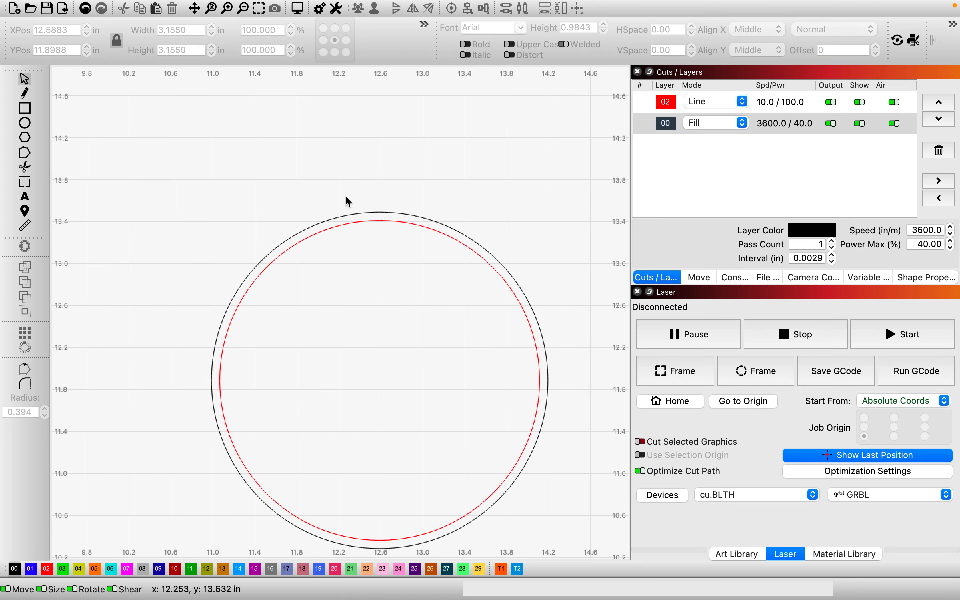
Step: Try Fill as the mode of the red 02 layer and settle on Offset Fill
left_click(734, 102)
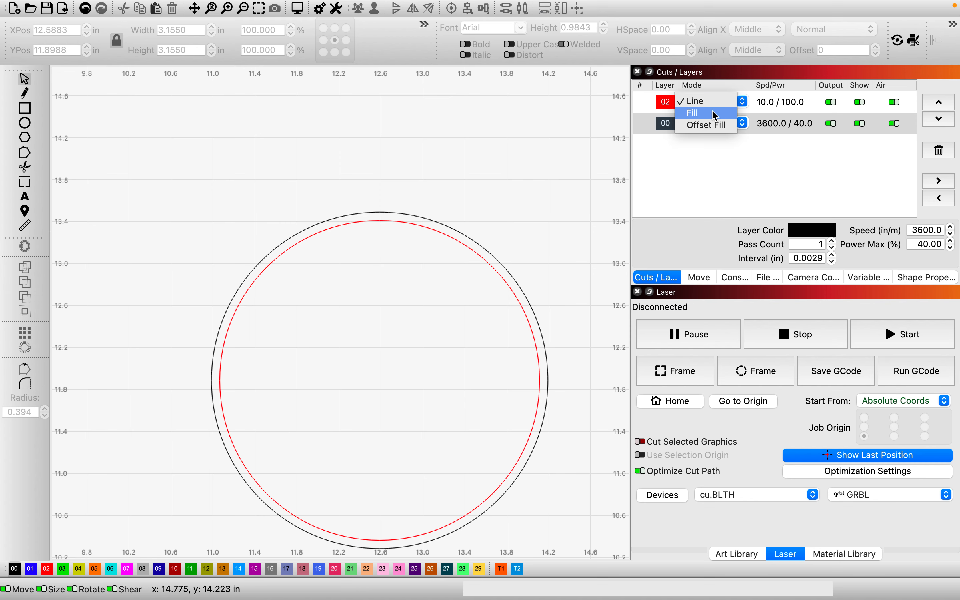
left_click(709, 112)
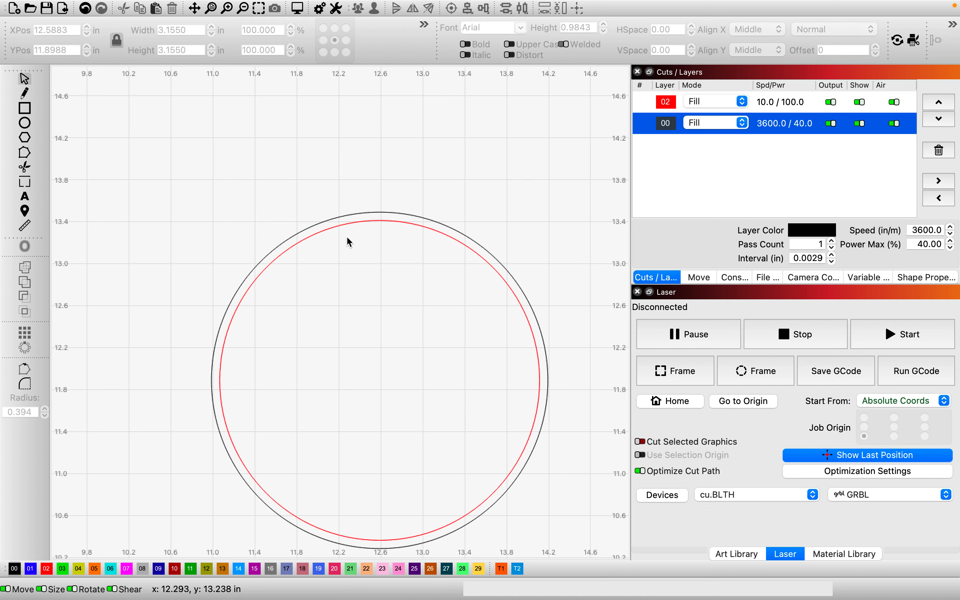
left_click(714, 105)
left_click(704, 90)
left_click(699, 104)
left_click(699, 127)
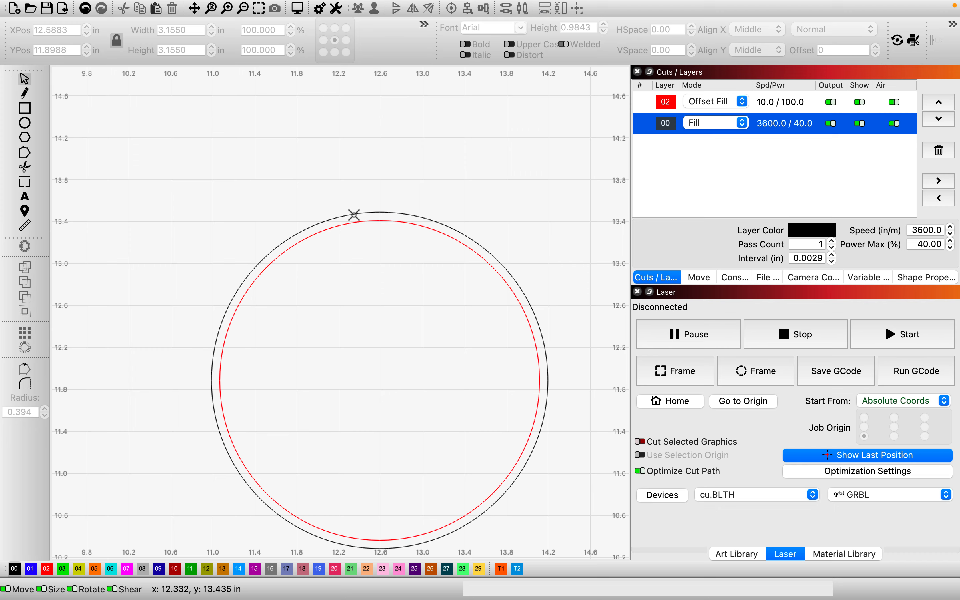
Step: Set the mode of both the red 02 layer and the black 00 layer to Line
scroll(354, 215, "up", 8)
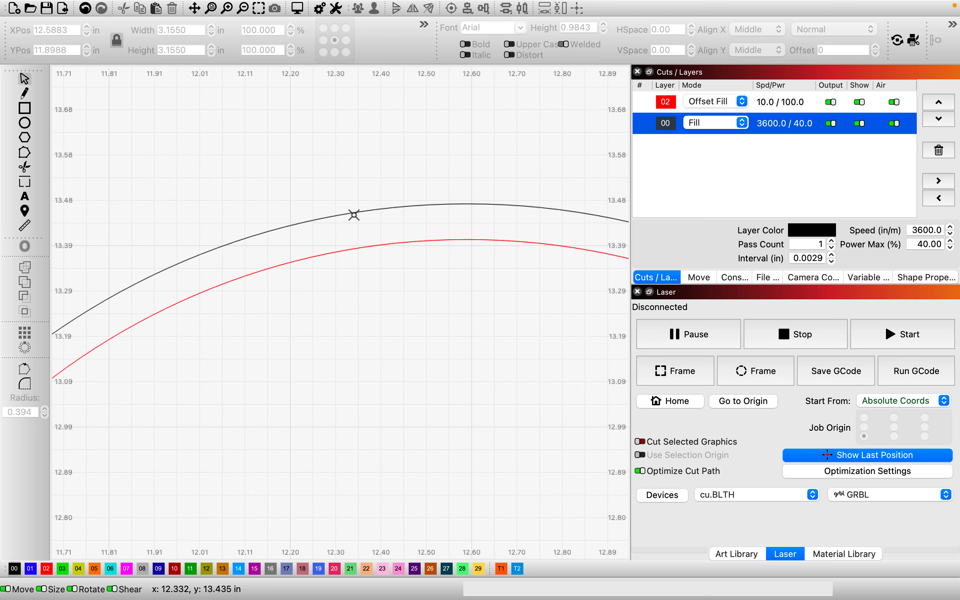
scroll(354, 215, "down", 3)
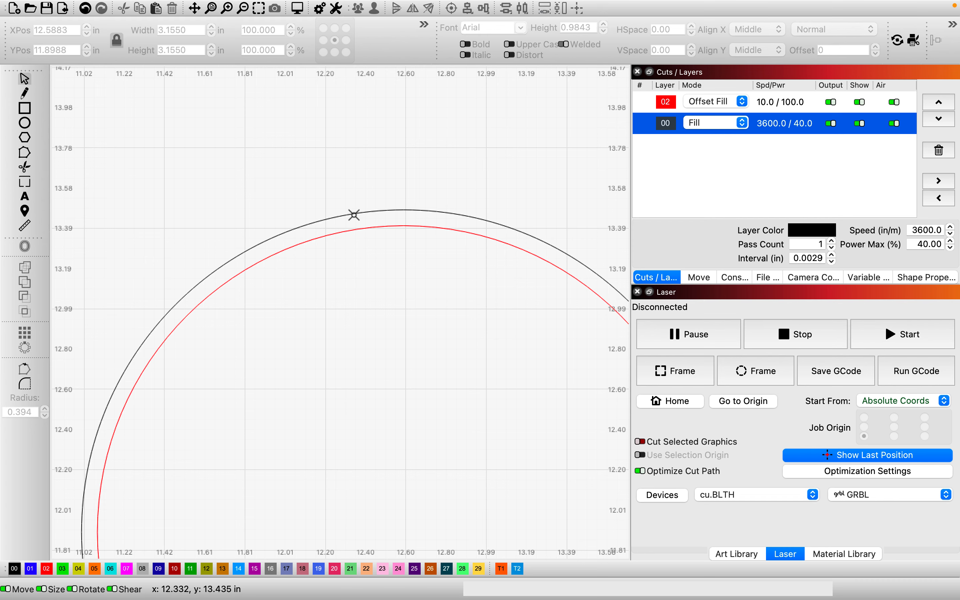
left_click(707, 104)
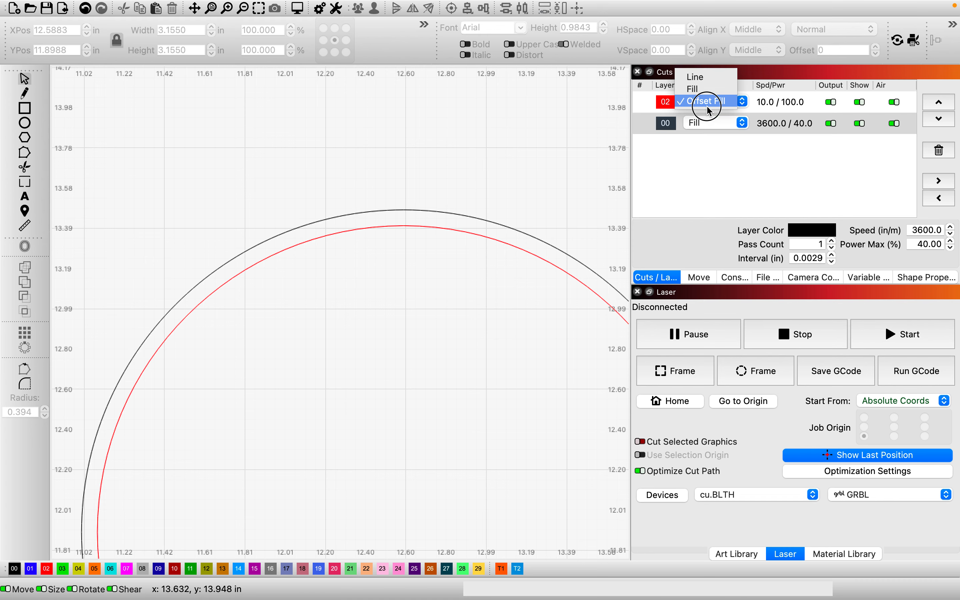
left_click(699, 79)
left_click(701, 122)
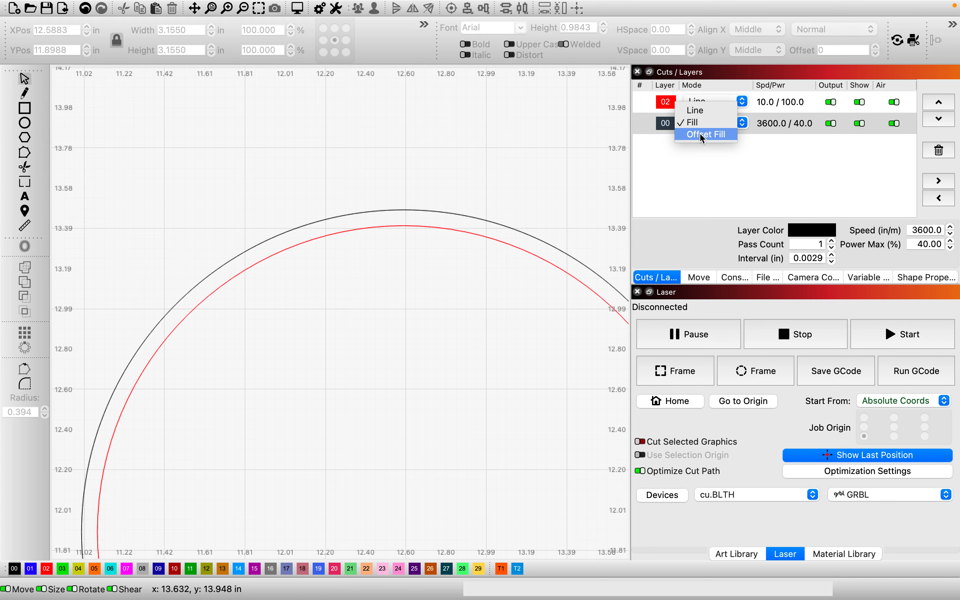
left_click(700, 115)
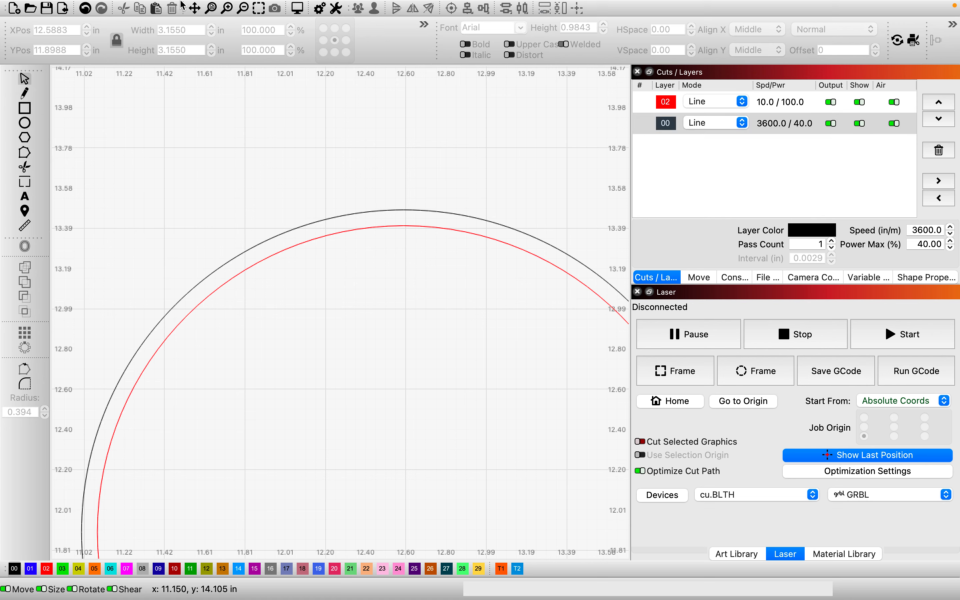
Step: Preview the two circles in Line mode with the preview's Invert option turned off
left_click(297, 9)
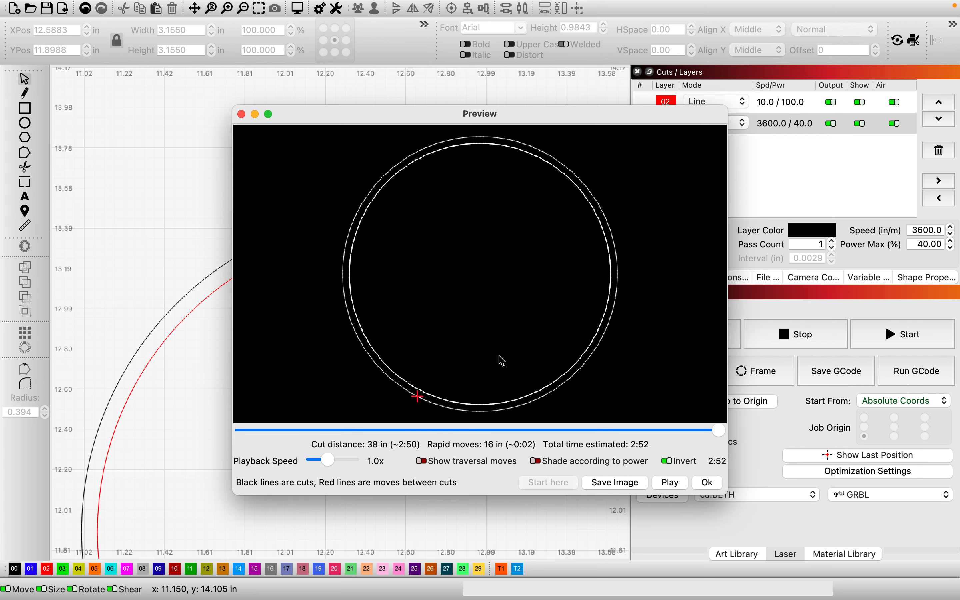
left_click(666, 461)
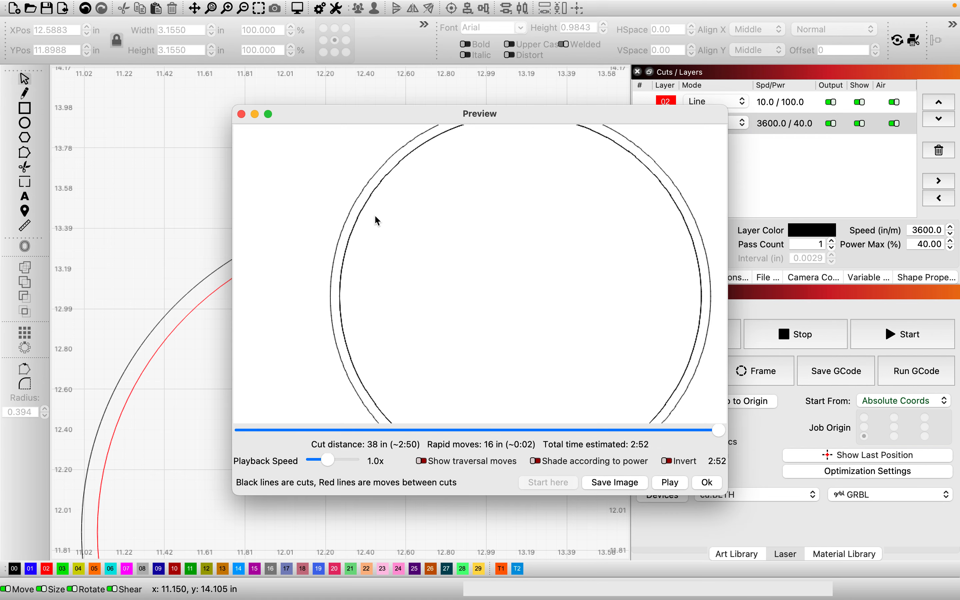
left_click(710, 482)
Step: Set the mode of the red 02 layer to Fill
left_click(741, 102)
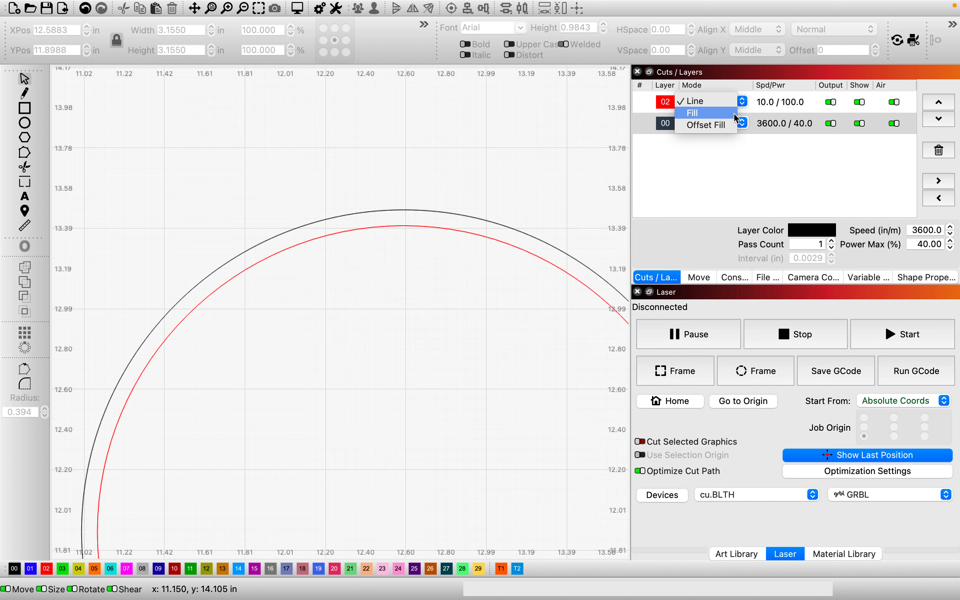
left_click(721, 113)
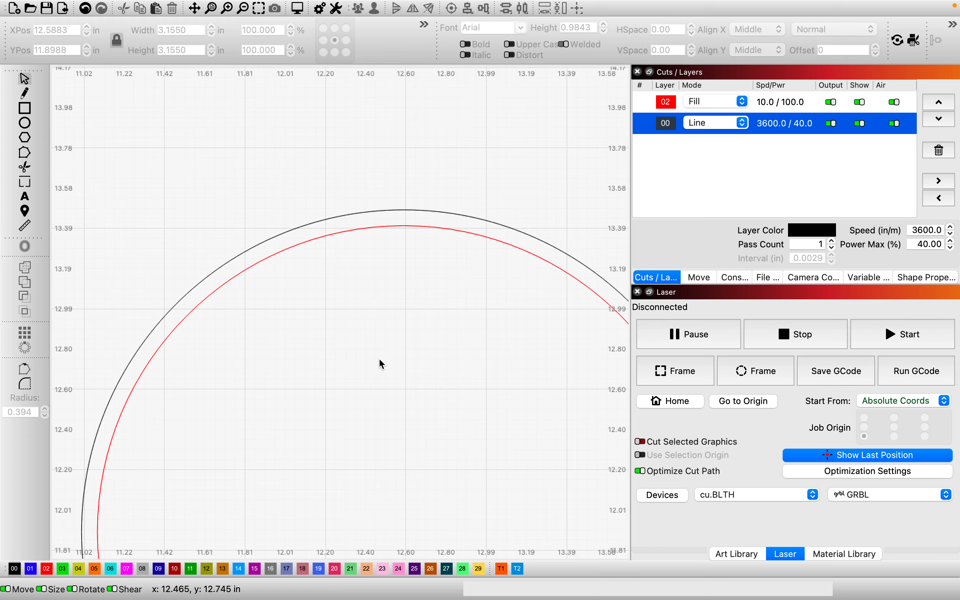
scroll(379, 358, "up", 2)
scroll(379, 358, "down", 6)
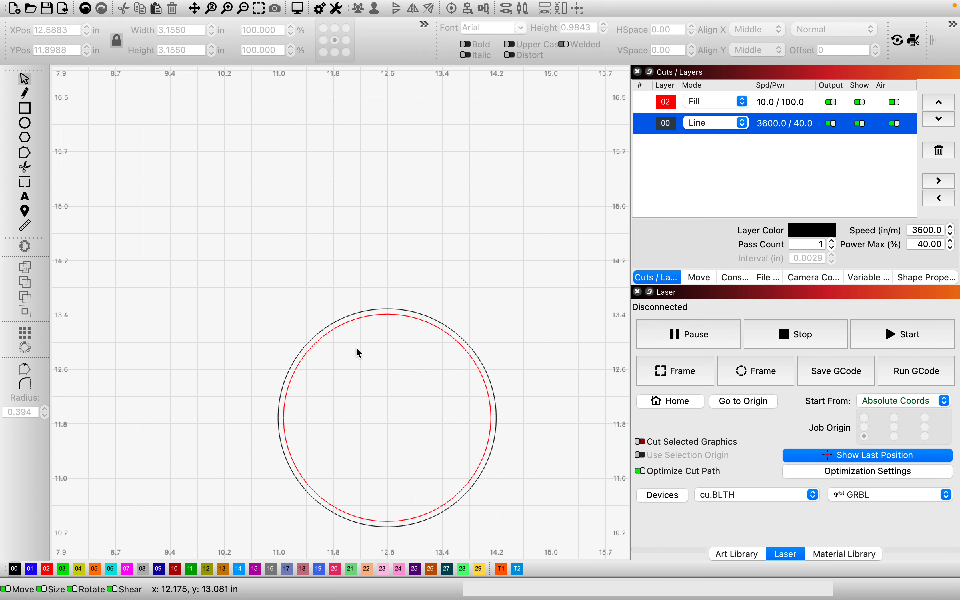
scroll(294, 353, "up", 5)
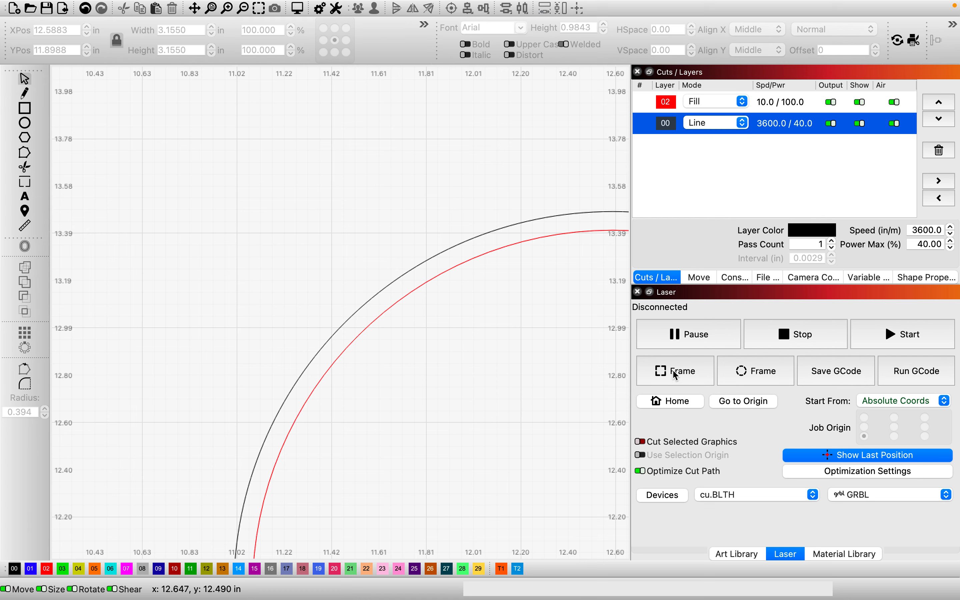
Step: Preview the filled red circle with its black outline and examine the gap between them up close
left_click(298, 9)
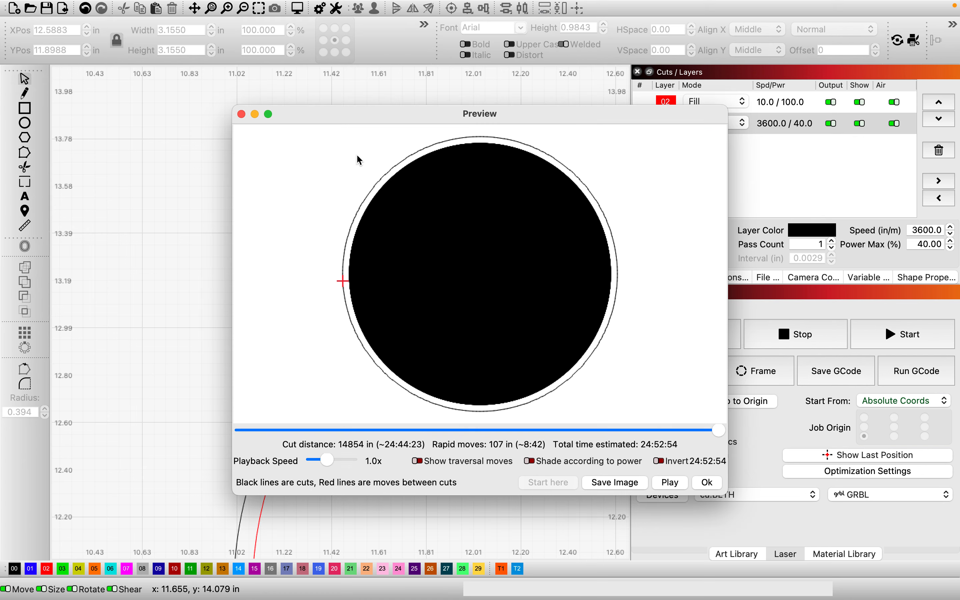
scroll(357, 186, "up", 3)
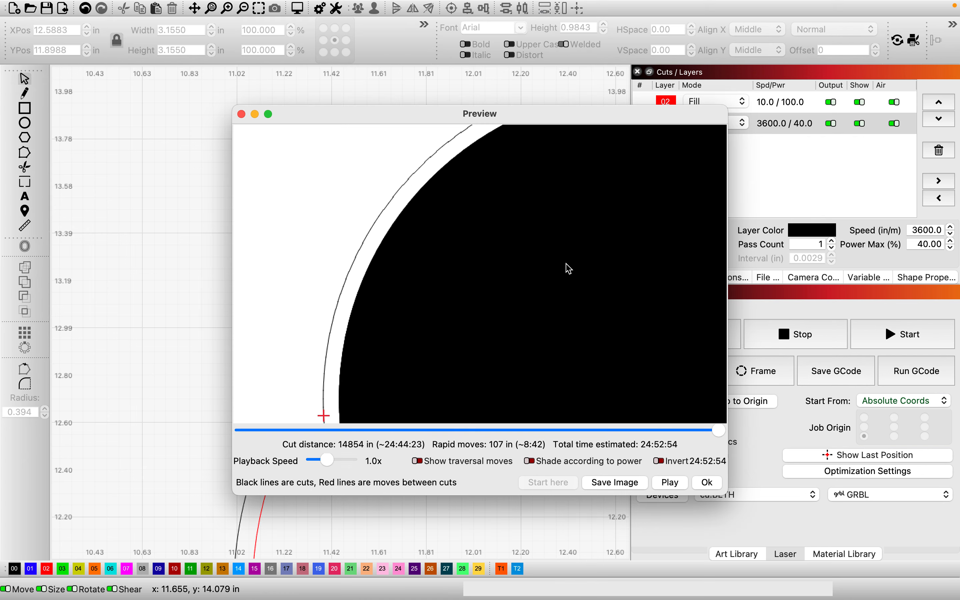
scroll(566, 263, "down", 4)
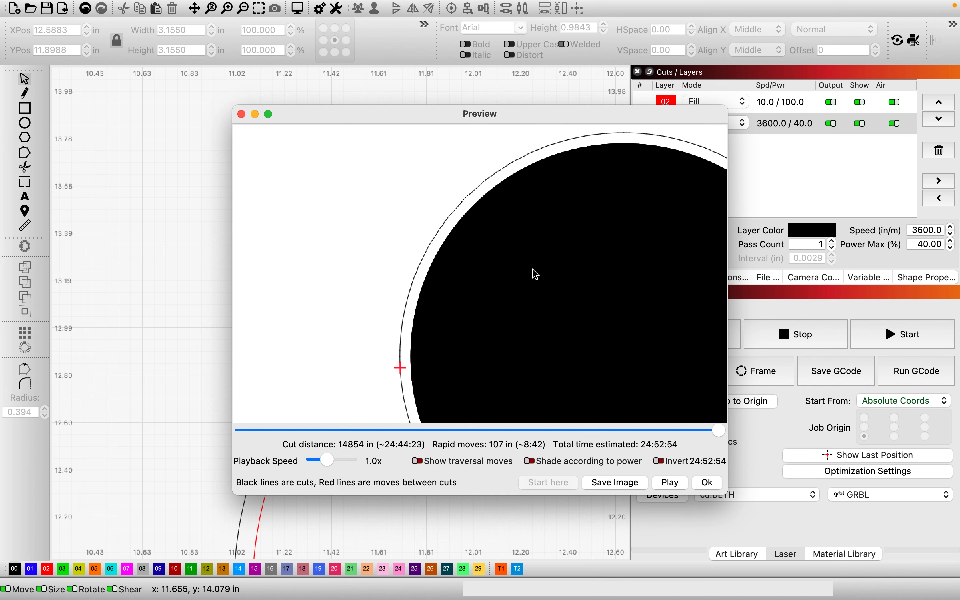
left_click(717, 488)
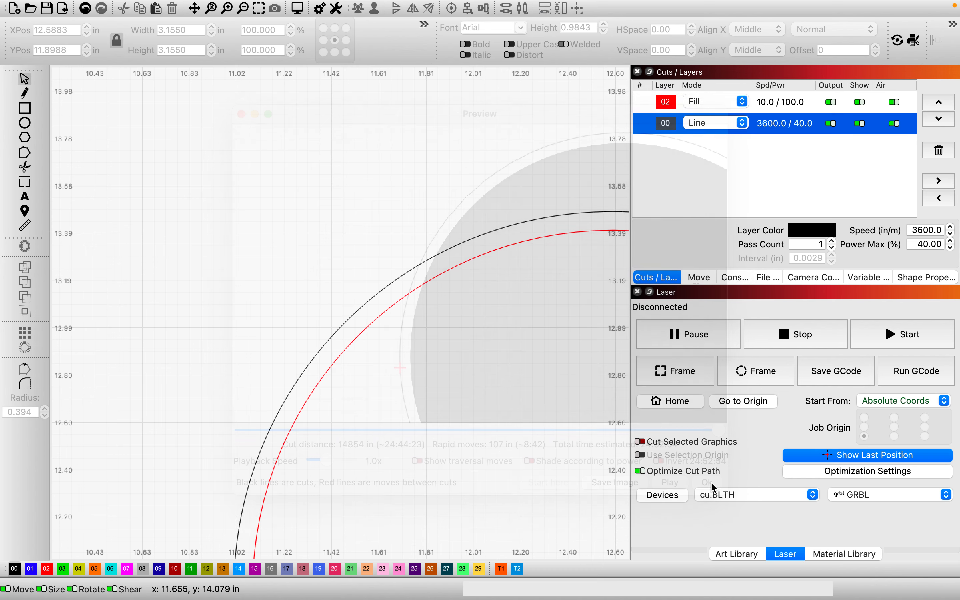
Step: Delete the outer black circle, keeping only the red 3-inch circle
left_click(420, 264)
left_click(434, 283)
left_click(420, 261)
key("Delete")
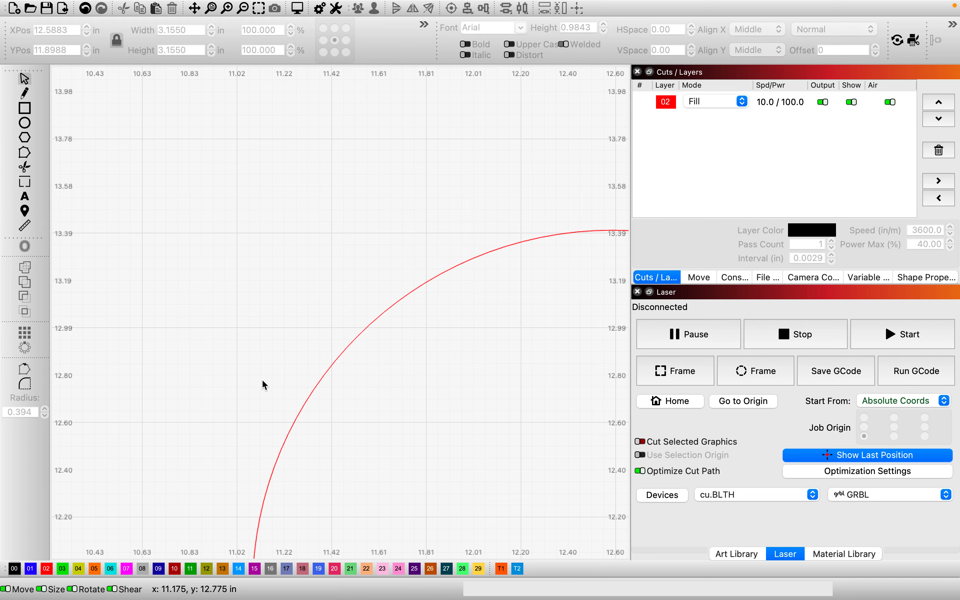
Step: Assign the remaining 3-inch circle to the T2 tool layer and switch it to the T1 tool layer
scroll(150, 303, "down", 3)
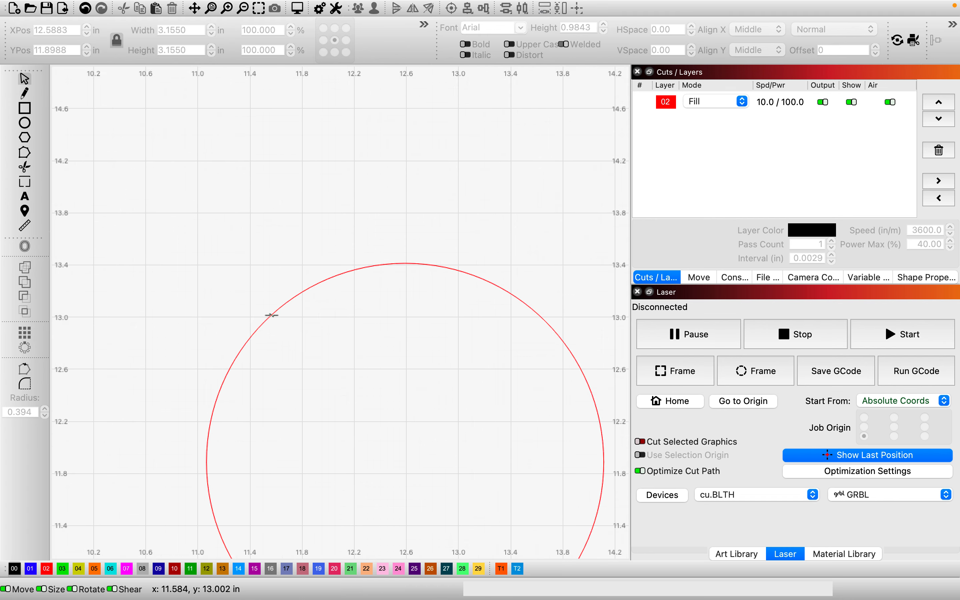
left_click(269, 320)
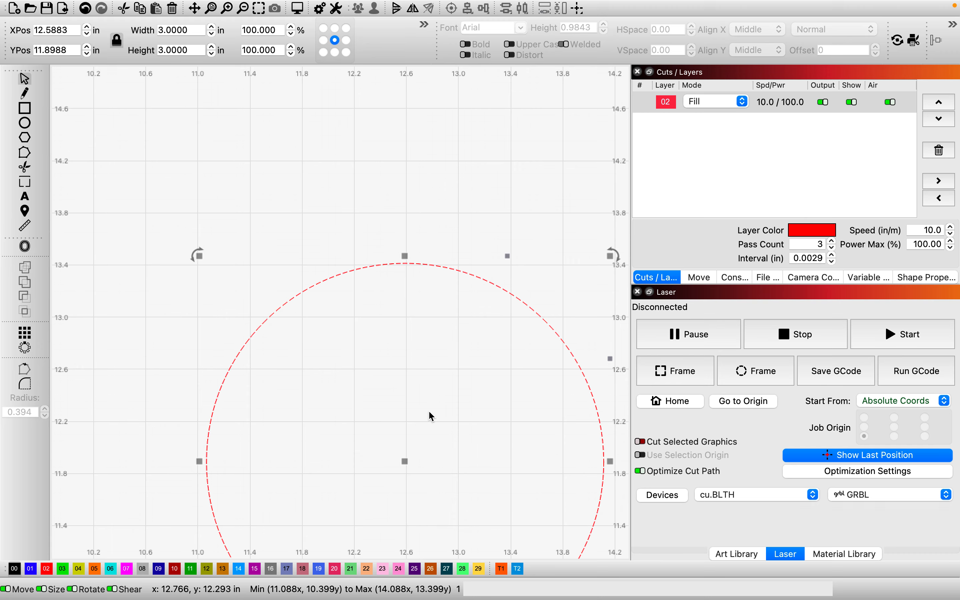
scroll(430, 413, "up", 2)
scroll(432, 416, "down", 2)
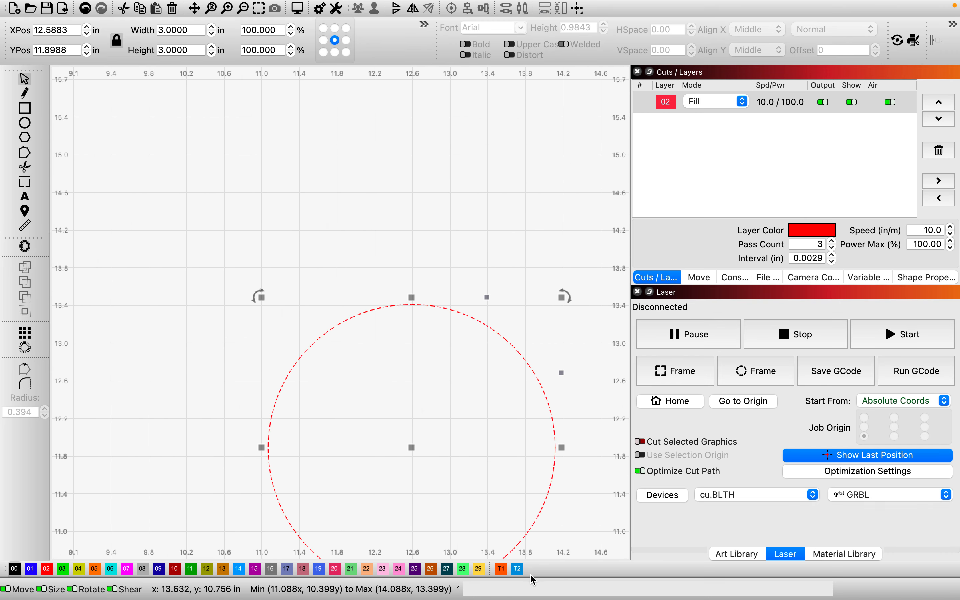
left_click(503, 569)
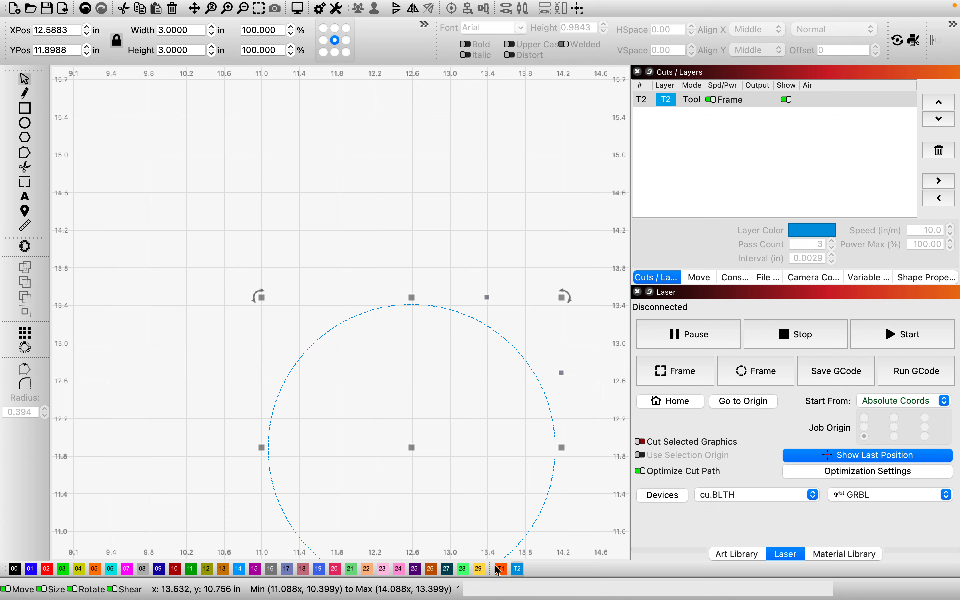
left_click(504, 570)
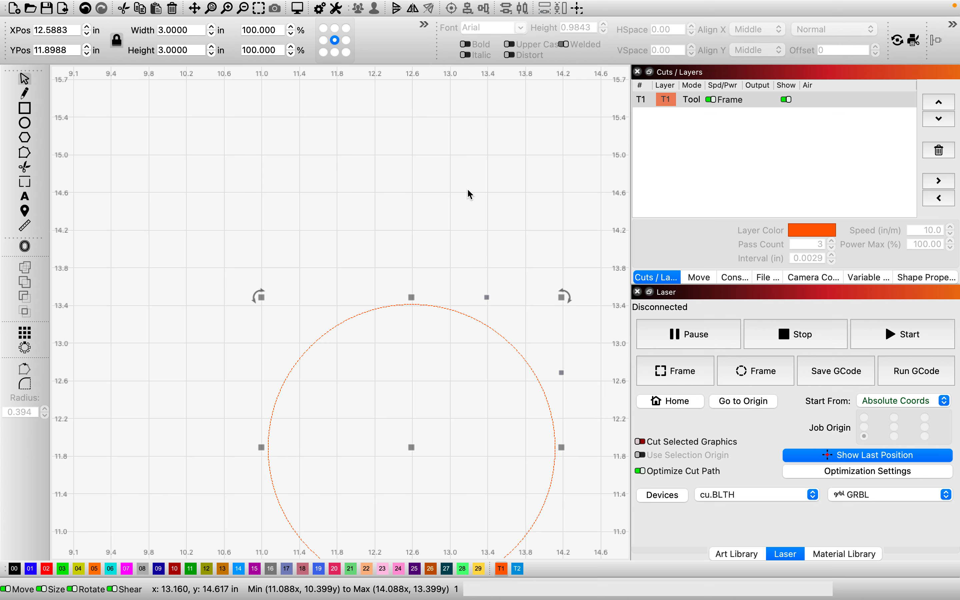
Step: Try to preview the project with its only circle on the T1 tool layer
scroll(467, 189, "down", 3)
scroll(452, 319, "up", 1)
scroll(453, 319, "up", 2)
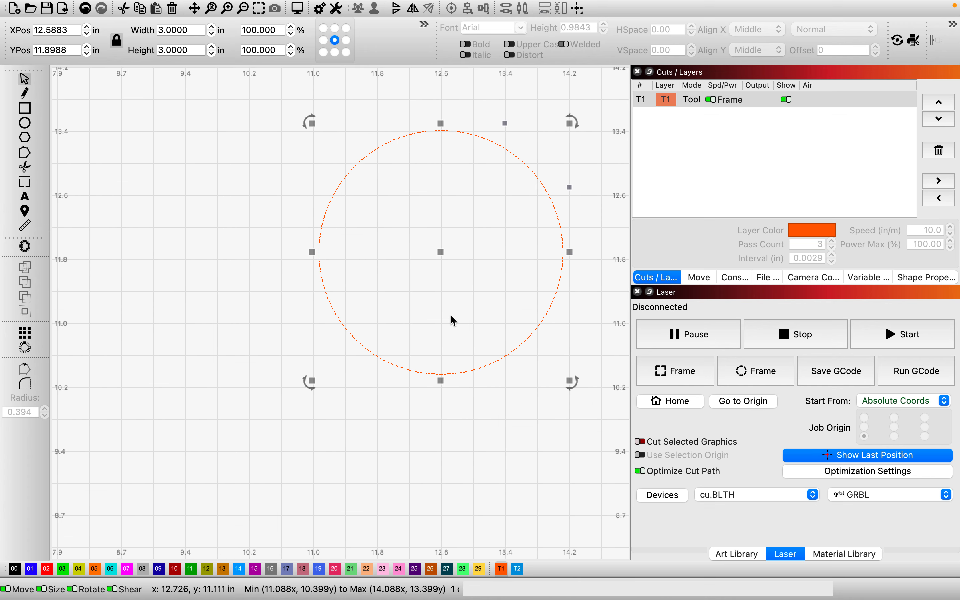
scroll(478, 175, "down", 1)
scroll(479, 176, "up", 3)
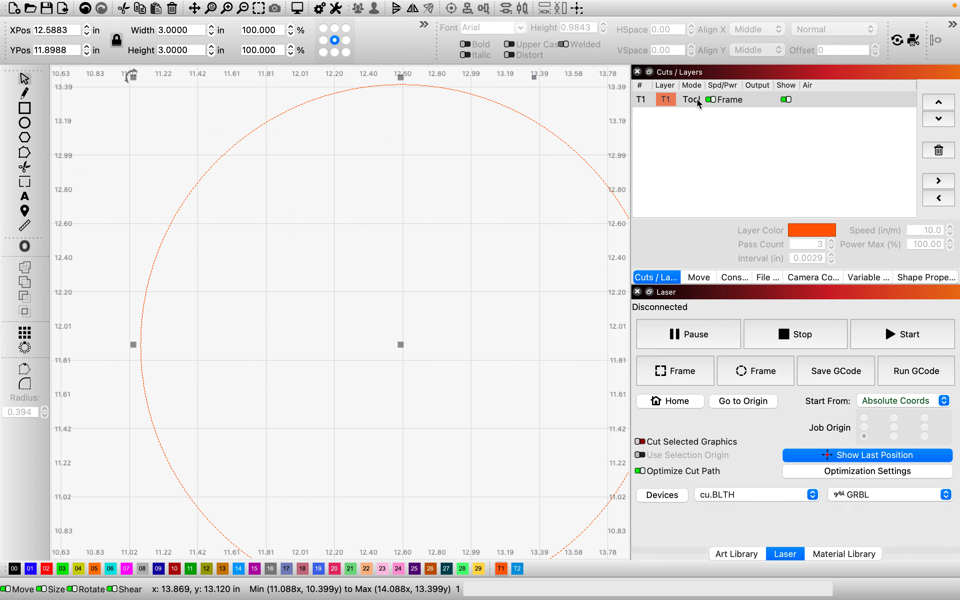
left_click(298, 8)
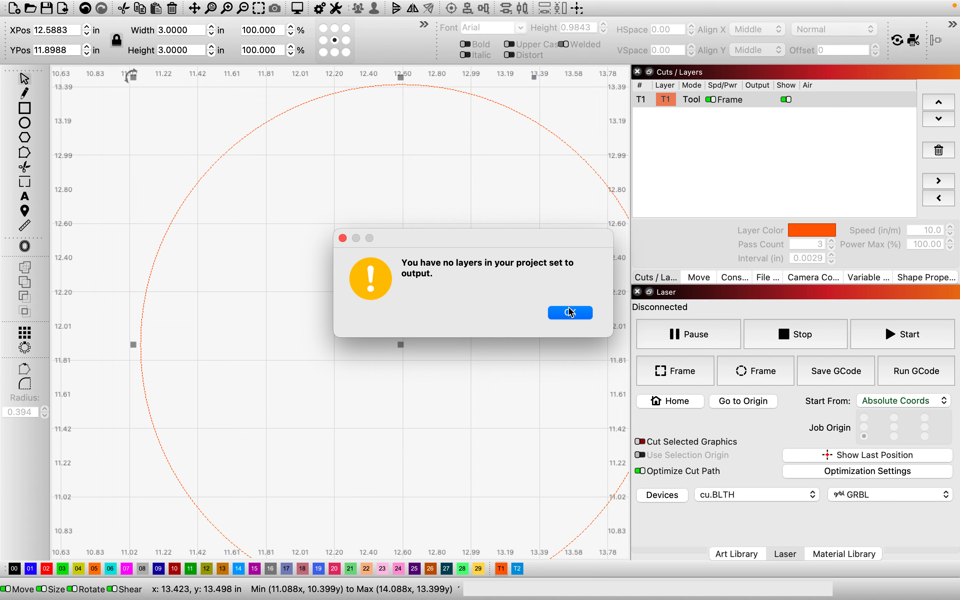
left_click(572, 317)
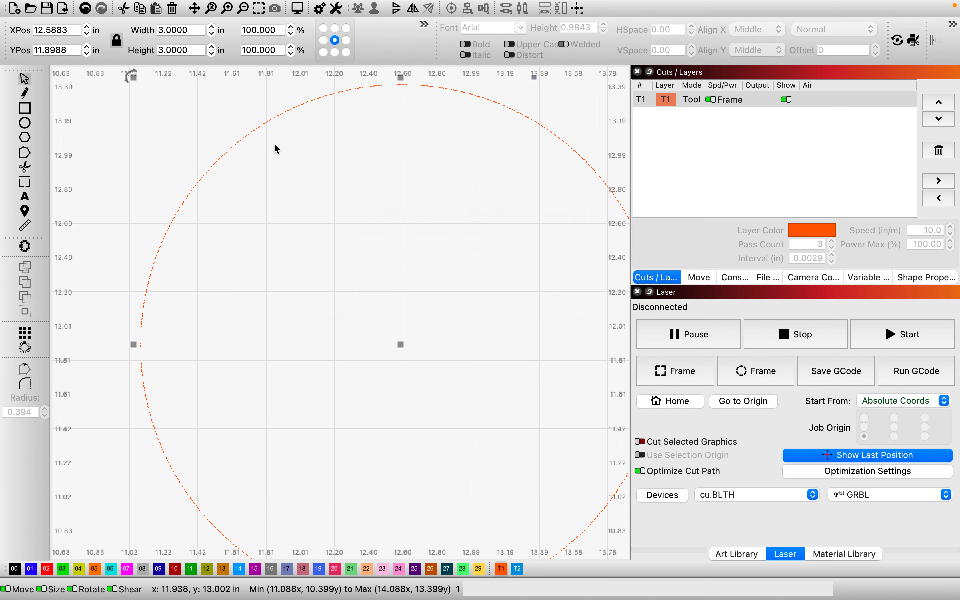
Step: Deselect the circle on the T1 tool layer
scroll(313, 181, "down", 5)
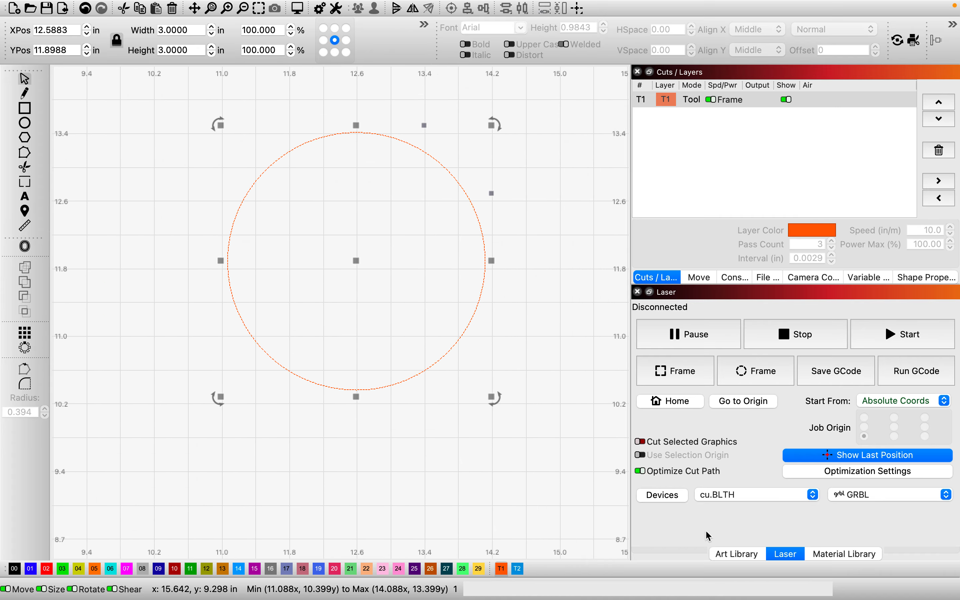
scroll(342, 266, "down", 3)
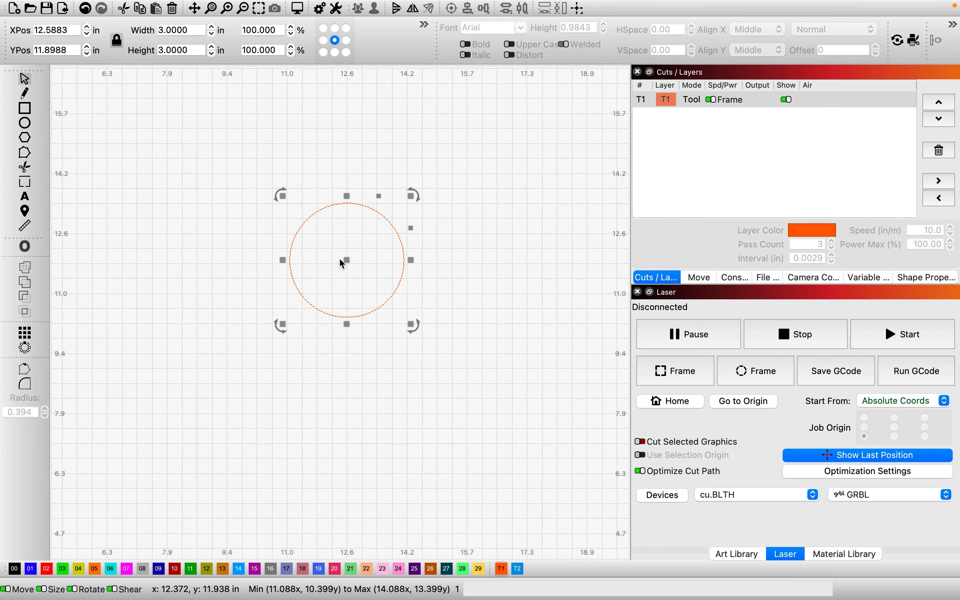
scroll(386, 221, "up", 3)
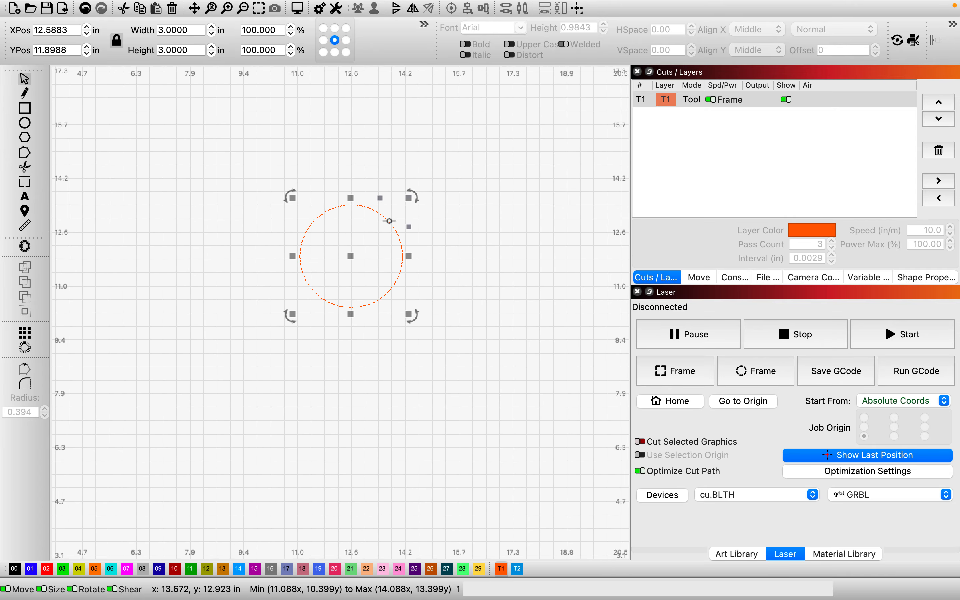
left_click(501, 146)
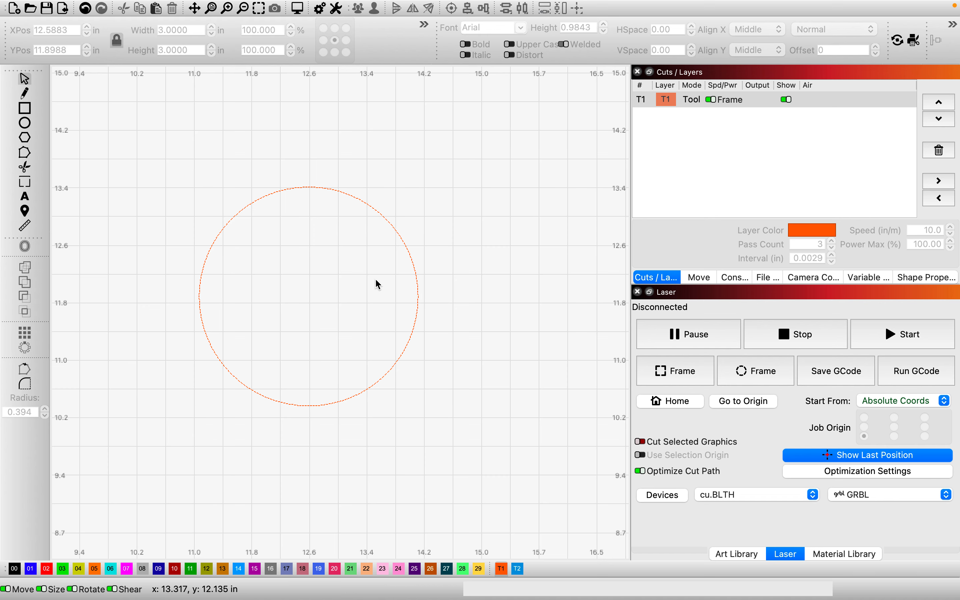
Step: Browse the Art Library categories and add the LOST IN BOOKS graphic from the Books category to the project
scroll(549, 303, "down", 2)
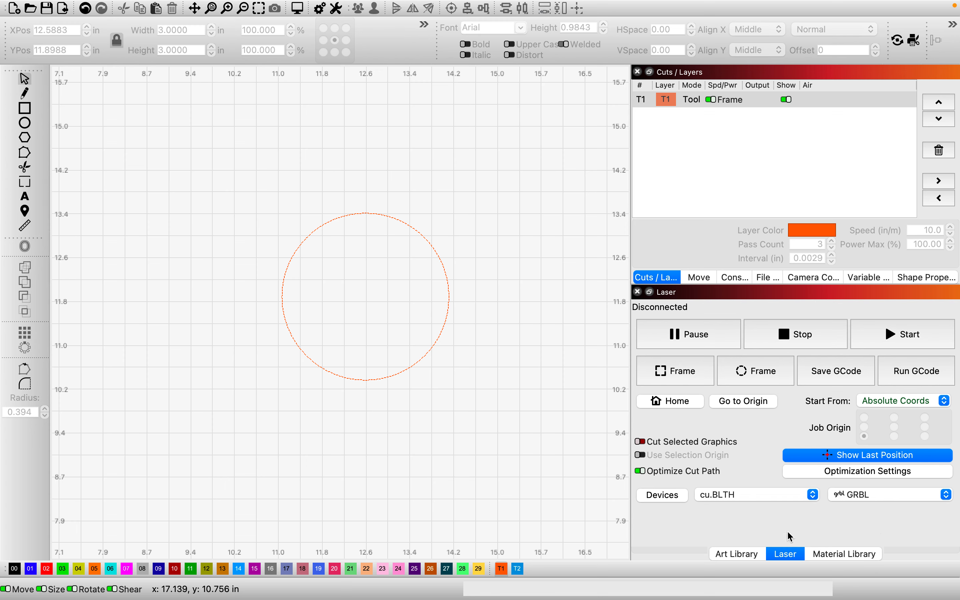
left_click(748, 557)
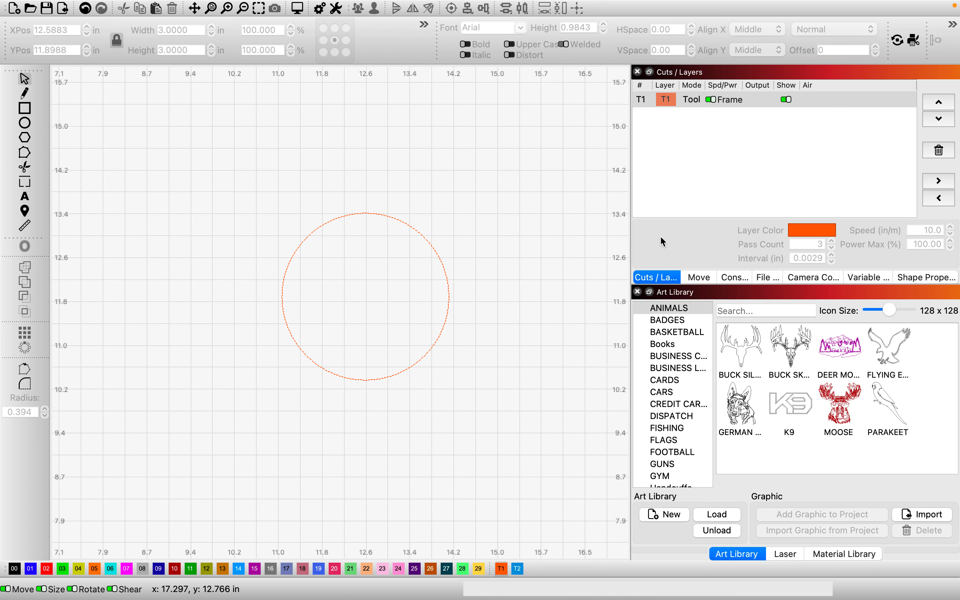
scroll(680, 315, "down", 5)
scroll(681, 315, "down", 3)
scroll(680, 315, "up", 10)
scroll(676, 318, "down", 15)
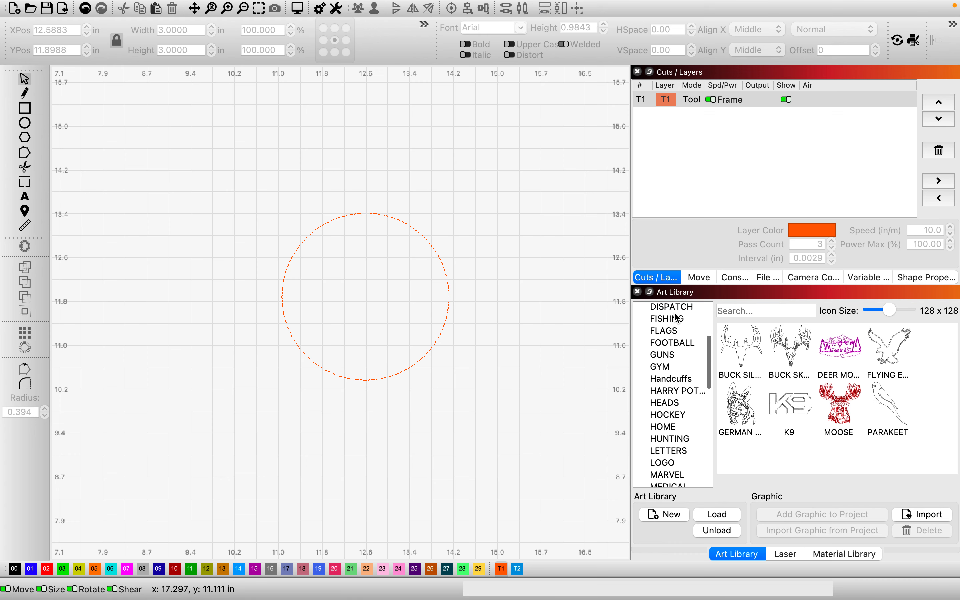
scroll(677, 319, "up", 20)
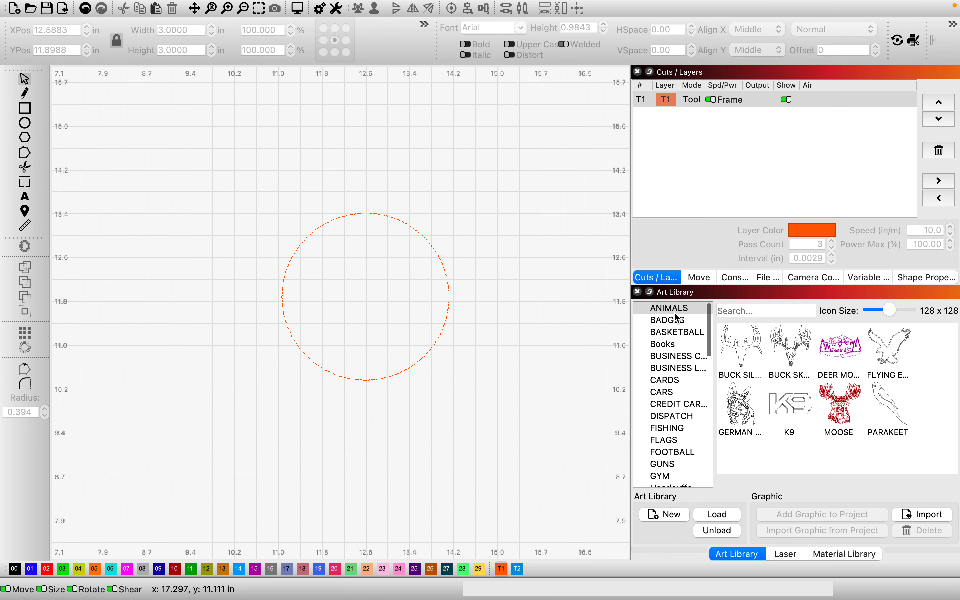
scroll(677, 317, "down", 15)
scroll(677, 317, "up", 20)
left_click(668, 344)
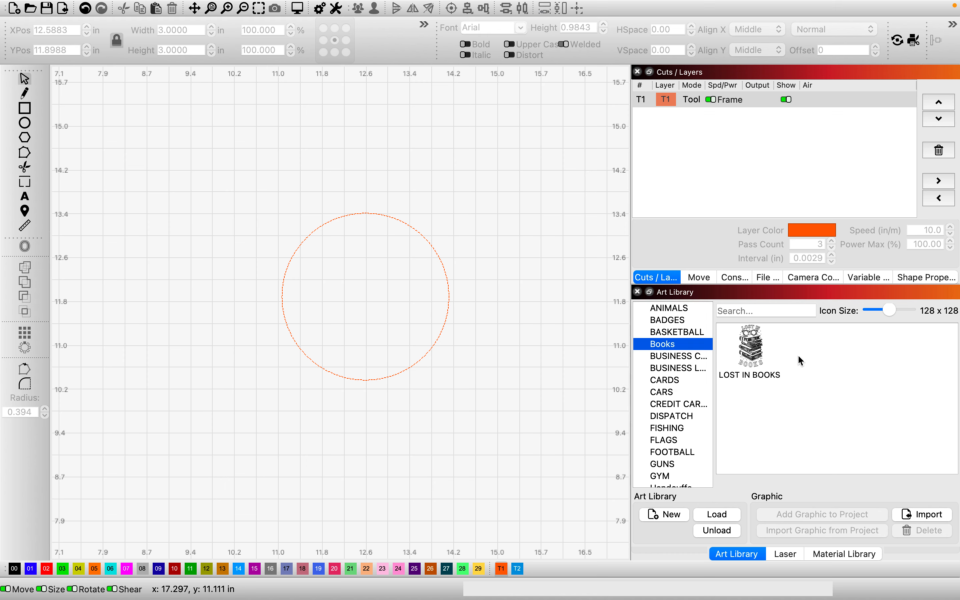
double_click(746, 349)
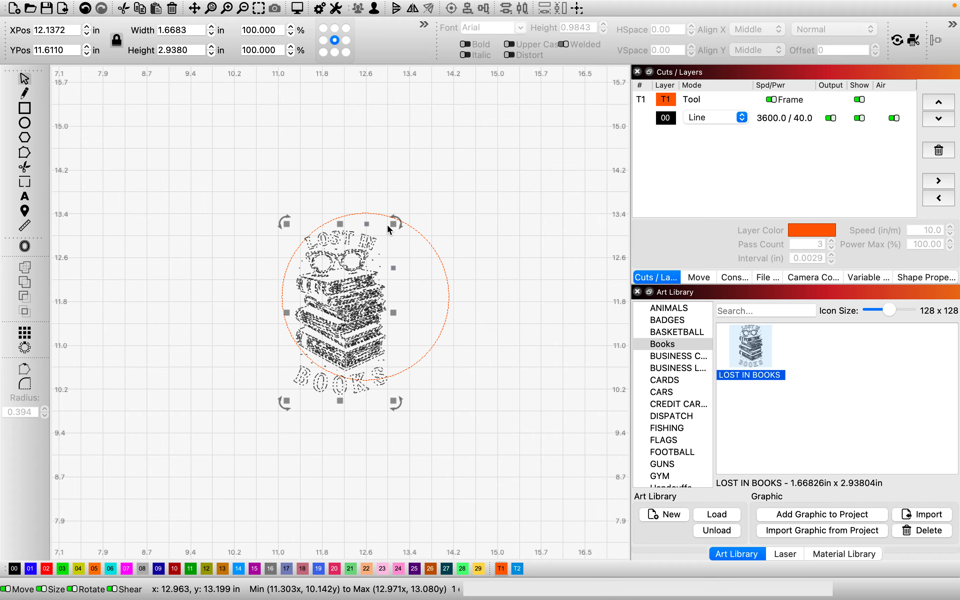
Step: Scale the LOST IN BOOKS graphic down to about 1.08 by 1.90 in and move it to the middle of the circle
left_click_drag(391, 224, 351, 280)
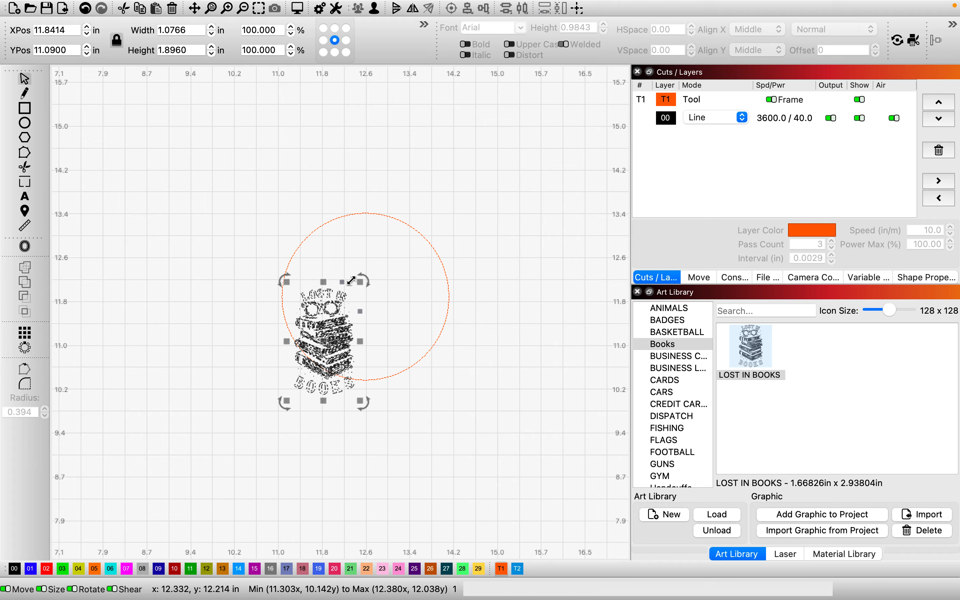
left_click_drag(331, 354, 373, 310)
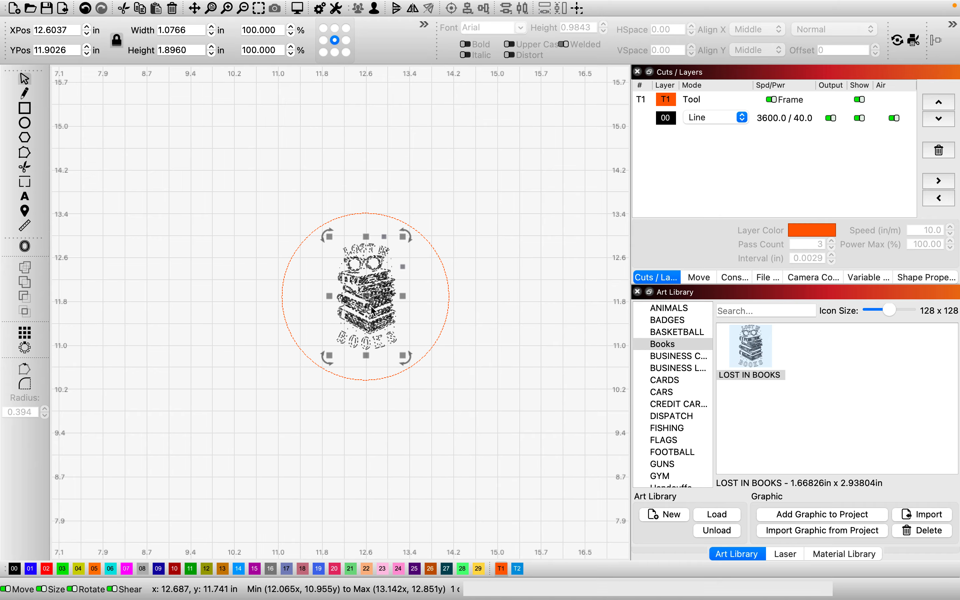
Step: Switch the LOST IN BOOKS graphic through layers 01, 02 and 03 and return it to layer 00
left_click(30, 568)
left_click(46, 569)
left_click(64, 569)
left_click(16, 569)
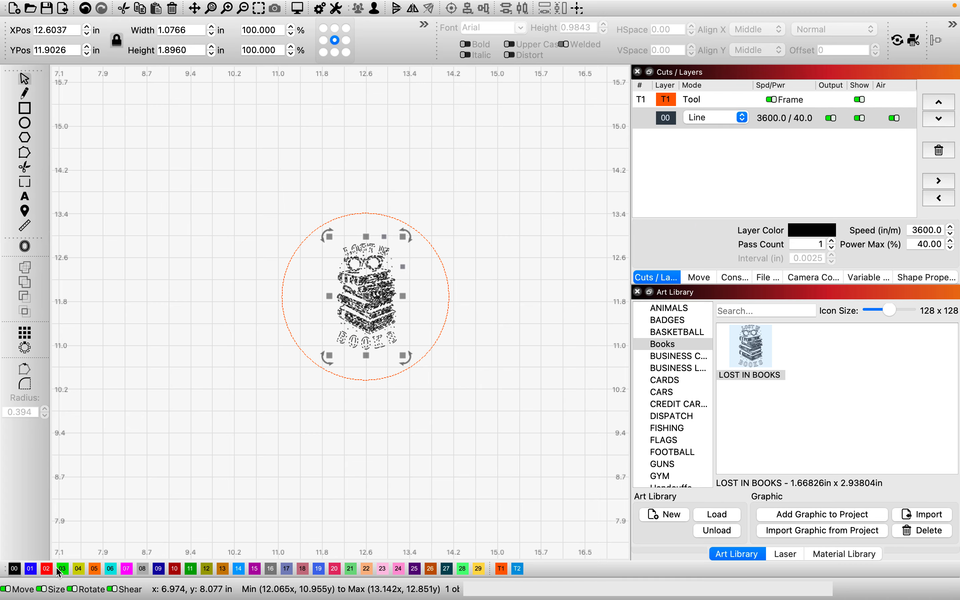
Step: Enlarge the graphic to about 1.27 by 2.23 in and reposition it inside the circle
left_click(332, 360)
left_click_drag(330, 357, 320, 375)
left_click_drag(359, 320, 367, 308)
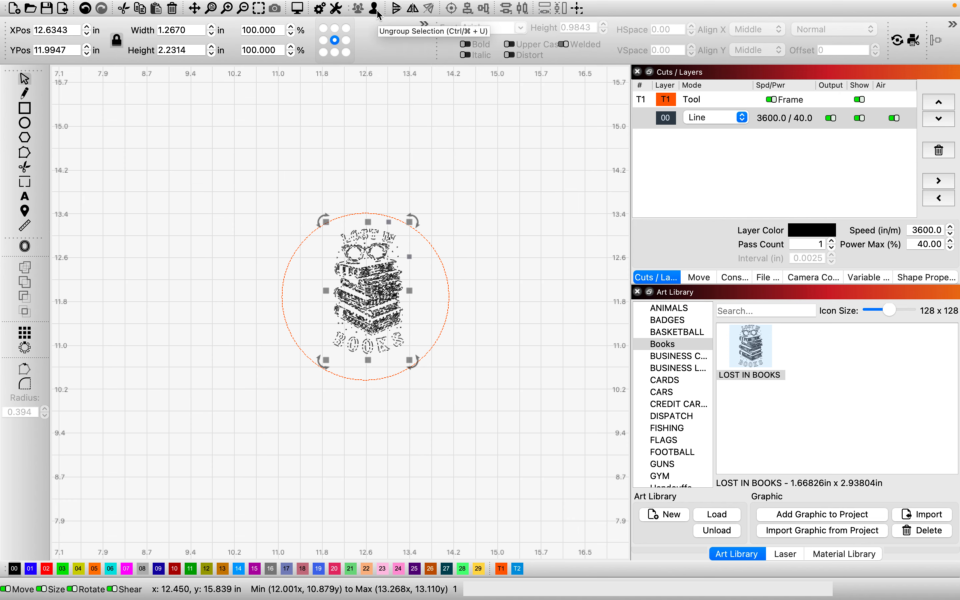
Step: Ungroup the artwork and select individual letters of the LOST IN lettering to check that they are separate objects
left_click(472, 186)
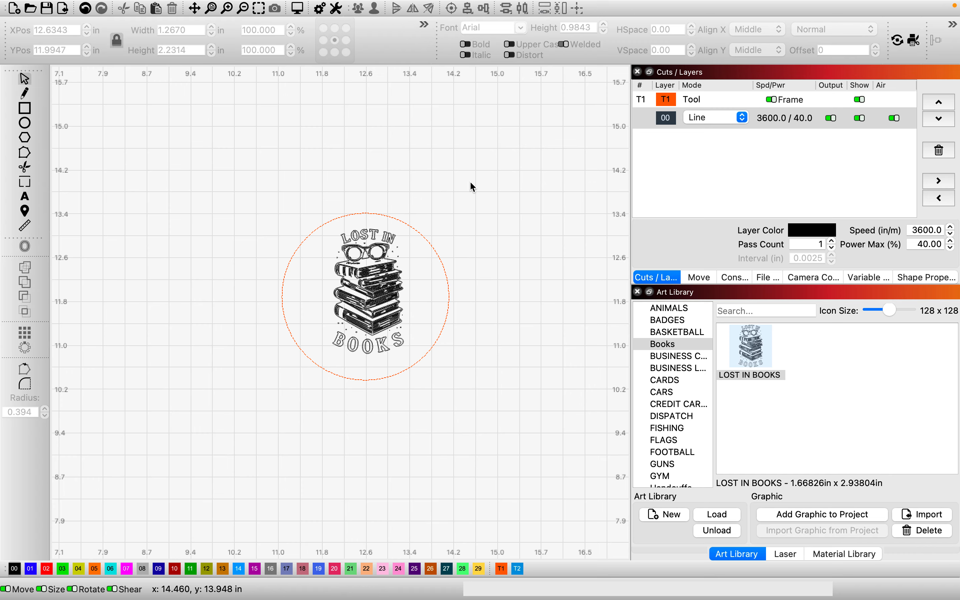
scroll(372, 239, "up", 8)
left_click(386, 243)
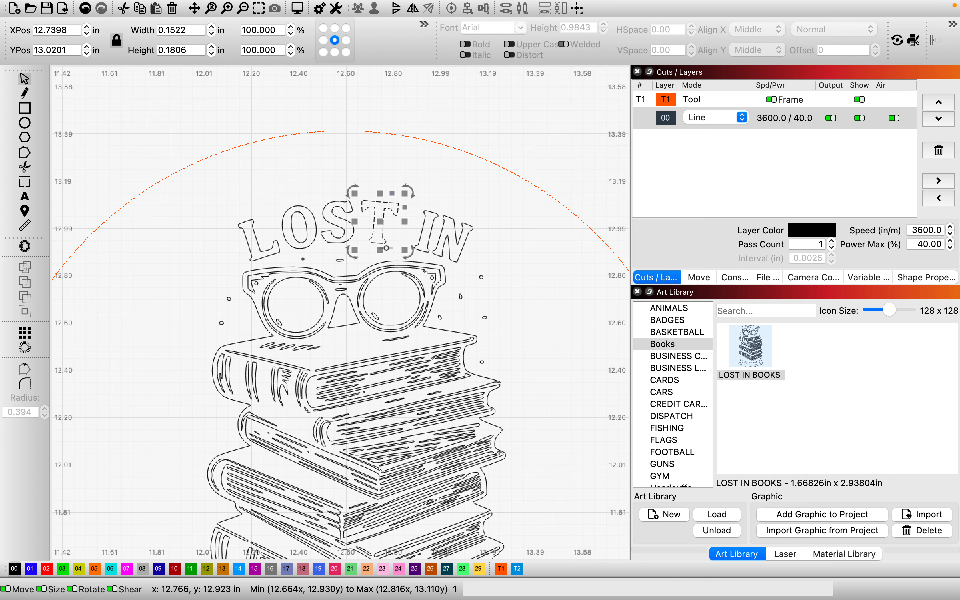
left_click(443, 176)
left_click(424, 245)
left_click(463, 190)
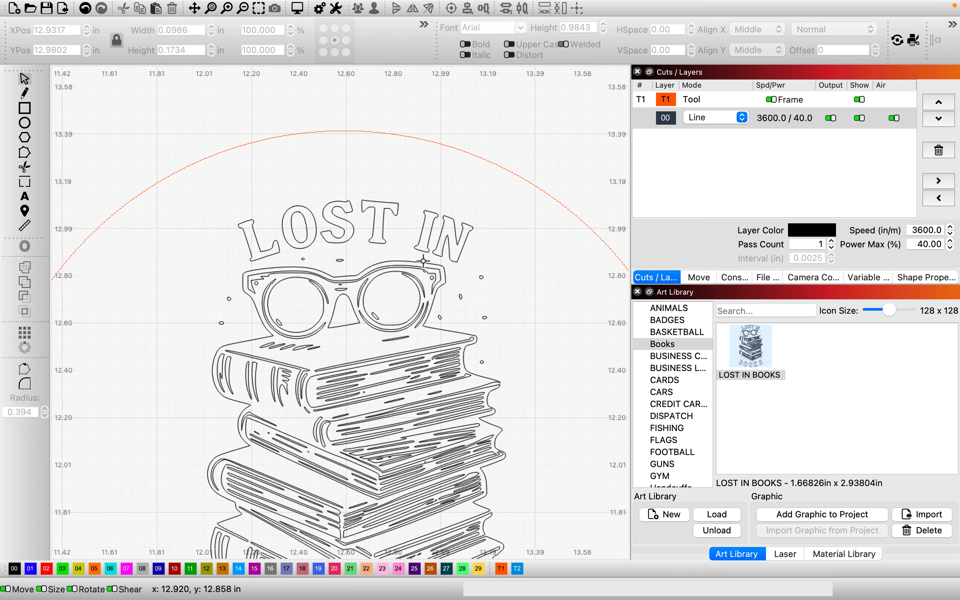
left_click(422, 261)
left_click(427, 180)
scroll(405, 237, "down", 4)
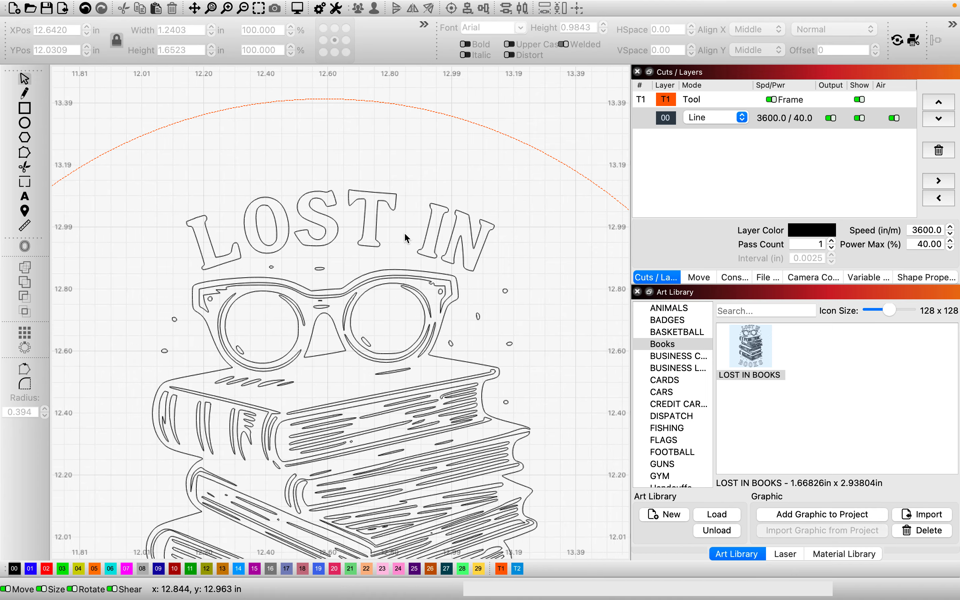
Step: Select every piece of the book artwork inside the circle and group them back into one object
scroll(406, 237, "down", 2)
left_click_drag(433, 416, 514, 458)
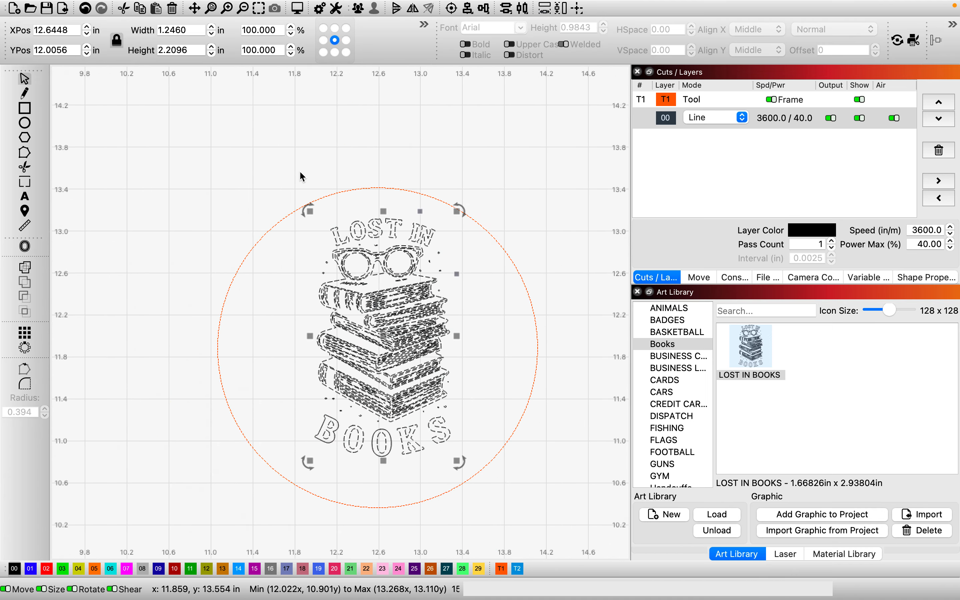
left_click_drag(301, 176, 482, 478)
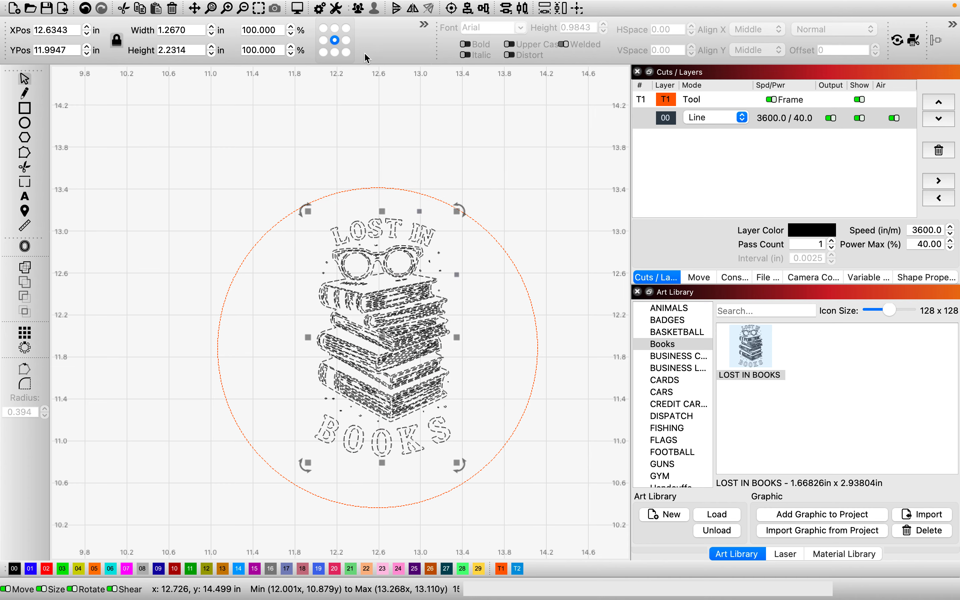
left_click(496, 168)
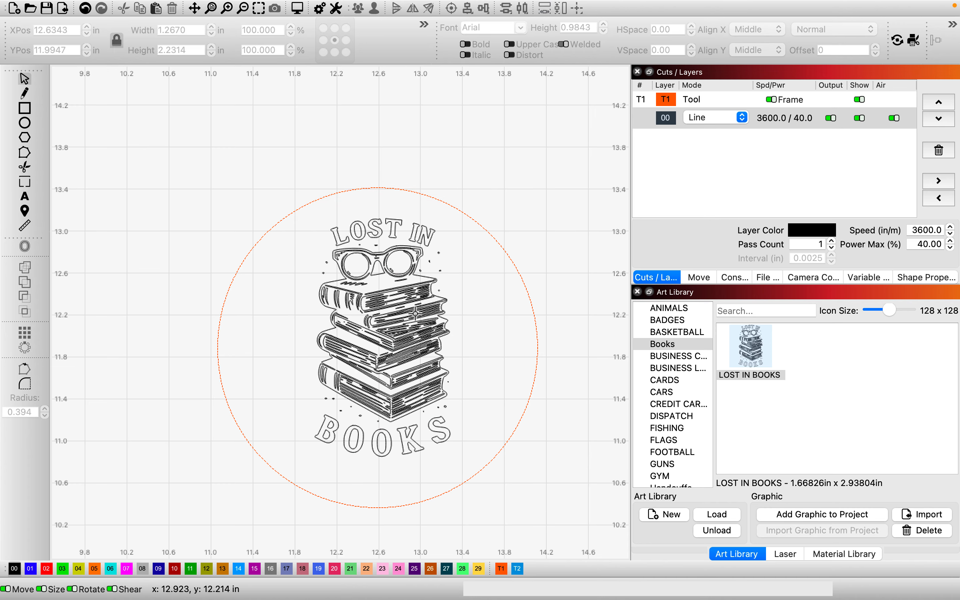
Step: Enlarge the grouped artwork to about 1.31 by 2.31 in and add the circle to the selection
left_click(380, 300)
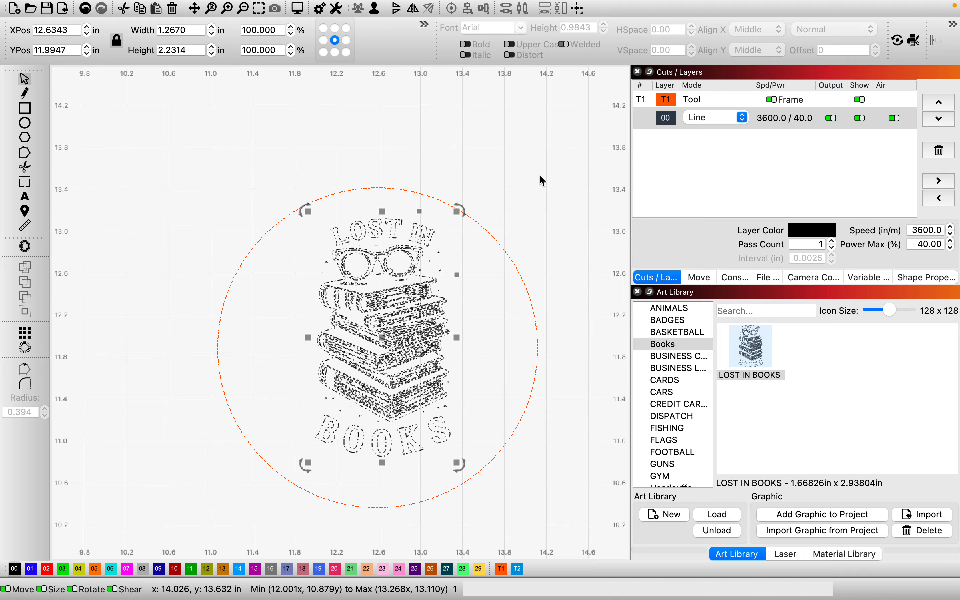
left_click_drag(458, 209, 463, 202)
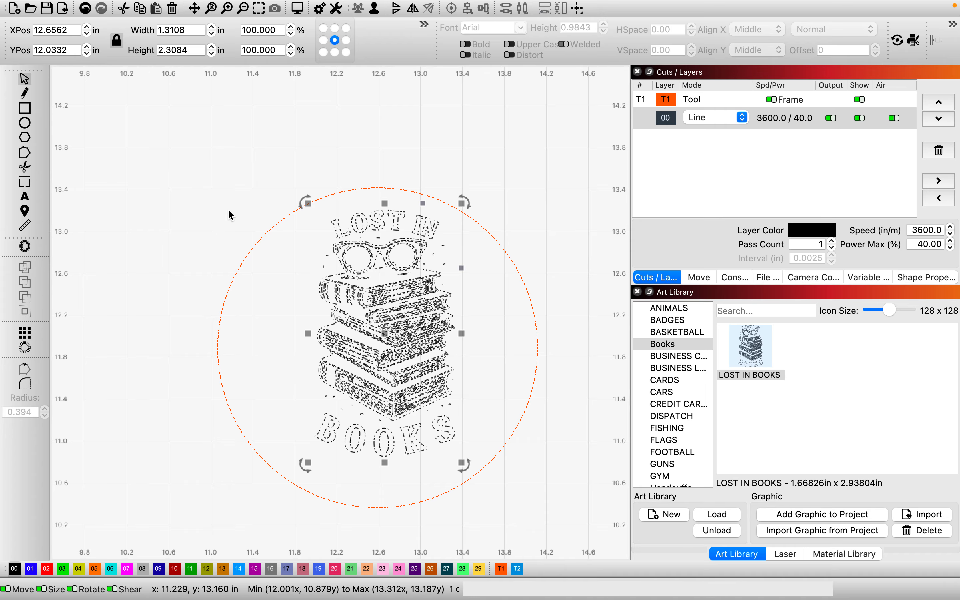
left_click(259, 243, "shift")
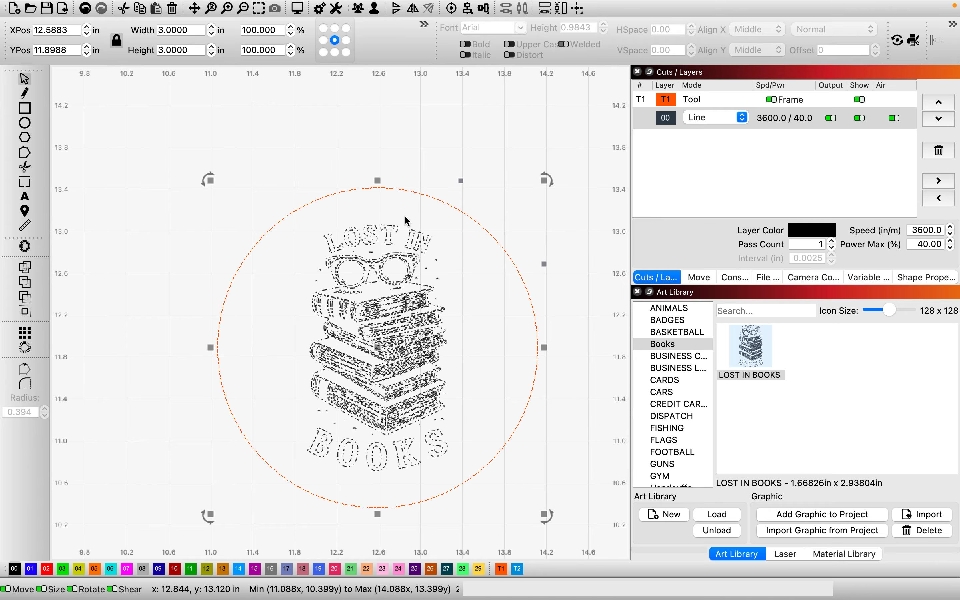
Step: Try Align Left and Align Right on the artwork relative to the circle
left_click(484, 8)
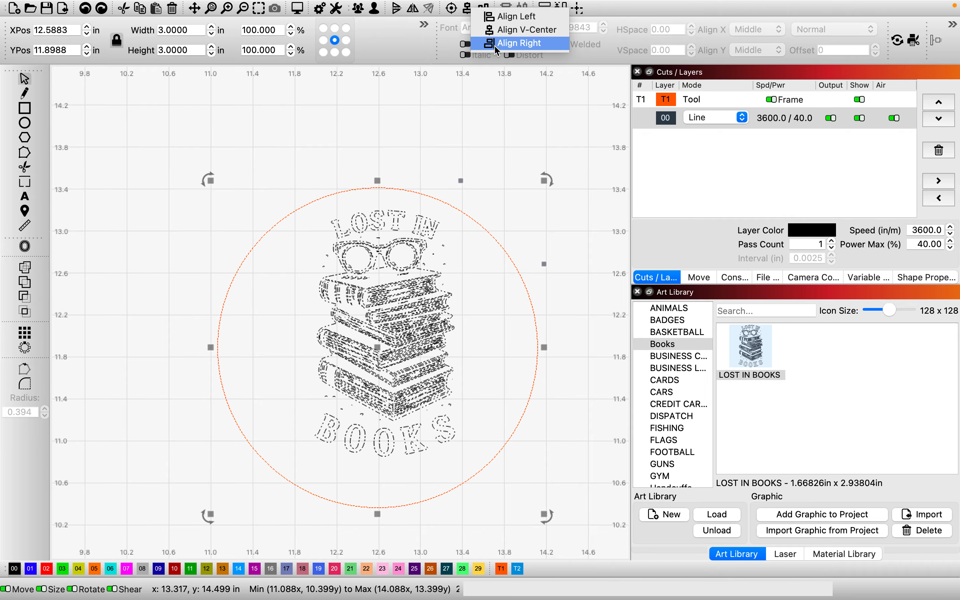
left_click(492, 17)
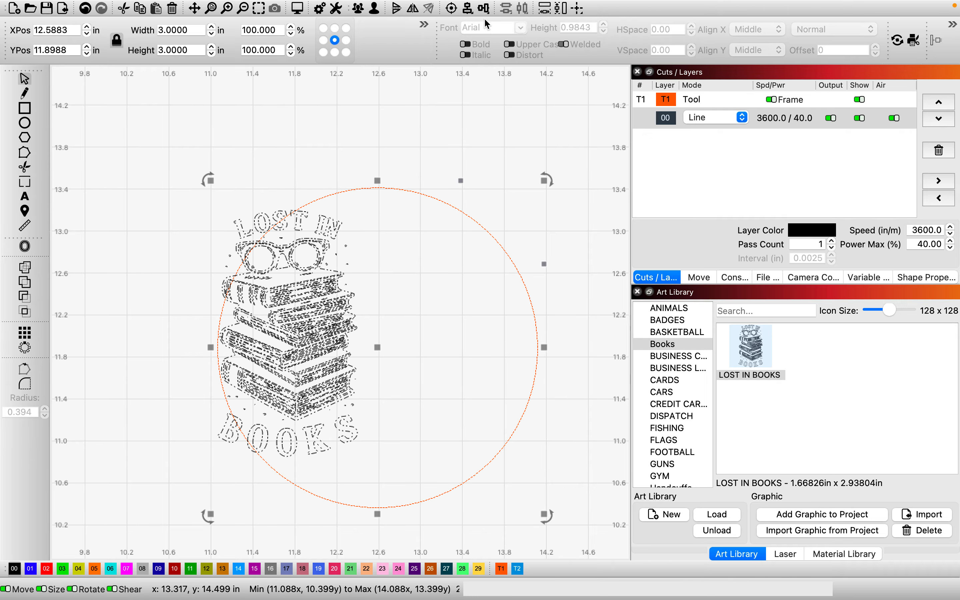
left_click(469, 10)
left_click(475, 49)
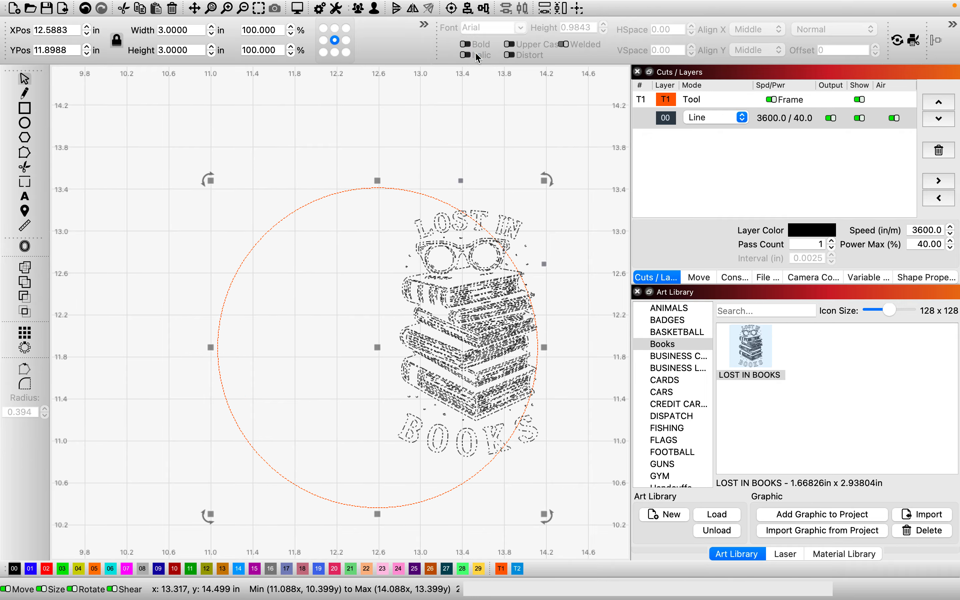
Step: Center the artwork between the circle's left and right edges with Align V-Center
left_click(466, 8)
left_click(476, 34)
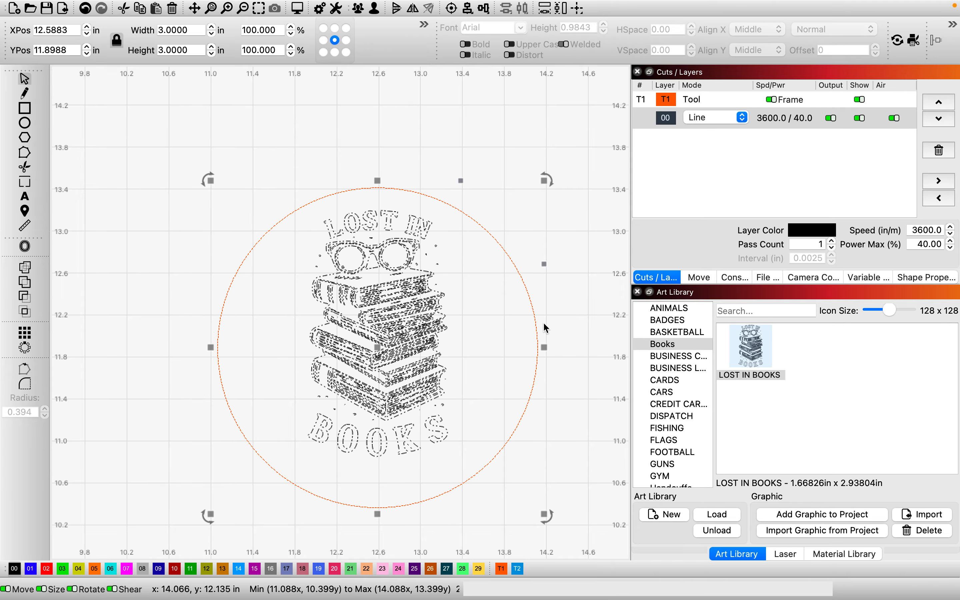
Step: Try Align Top and Align Bottom on the artwork relative to the circle
left_click(485, 8)
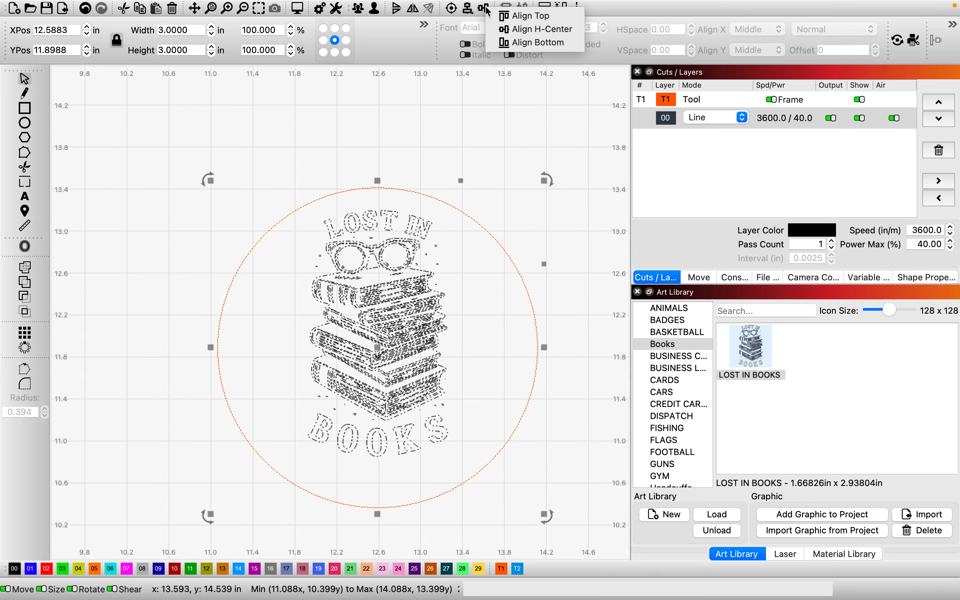
left_click(511, 16)
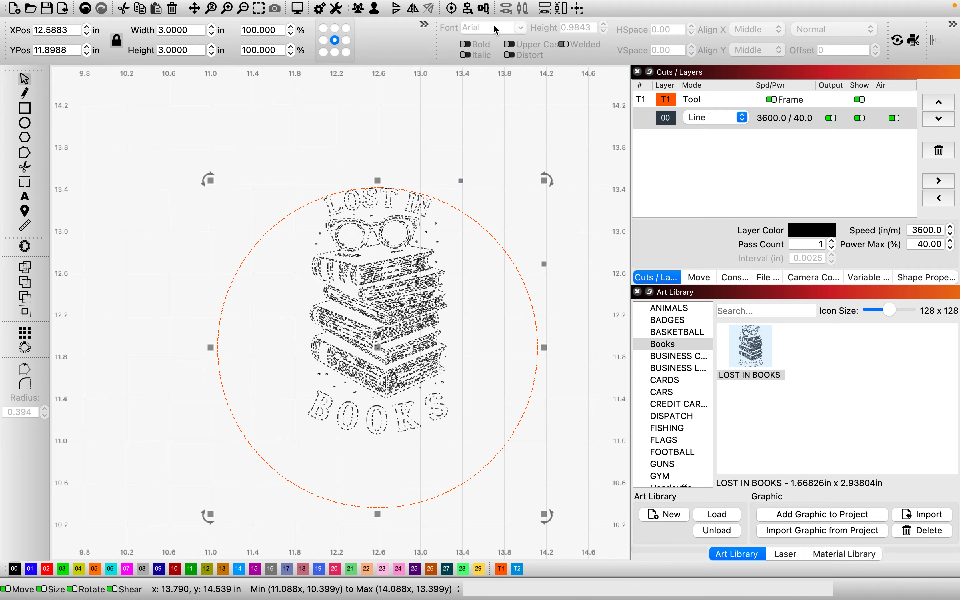
left_click(486, 9)
left_click(497, 49)
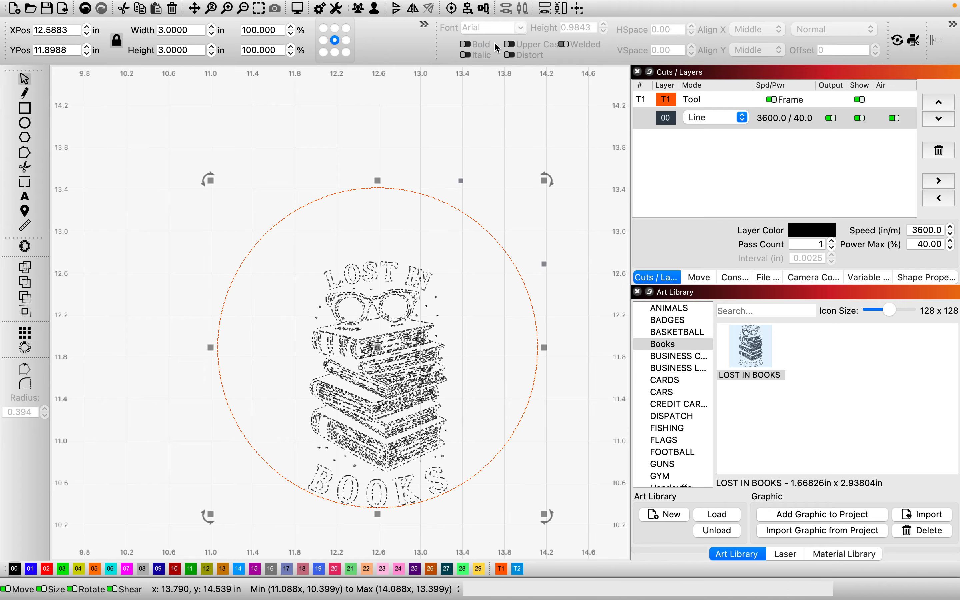
Step: Center the artwork between the circle's top and bottom with Align H-Center and clear the selection
left_click(486, 8)
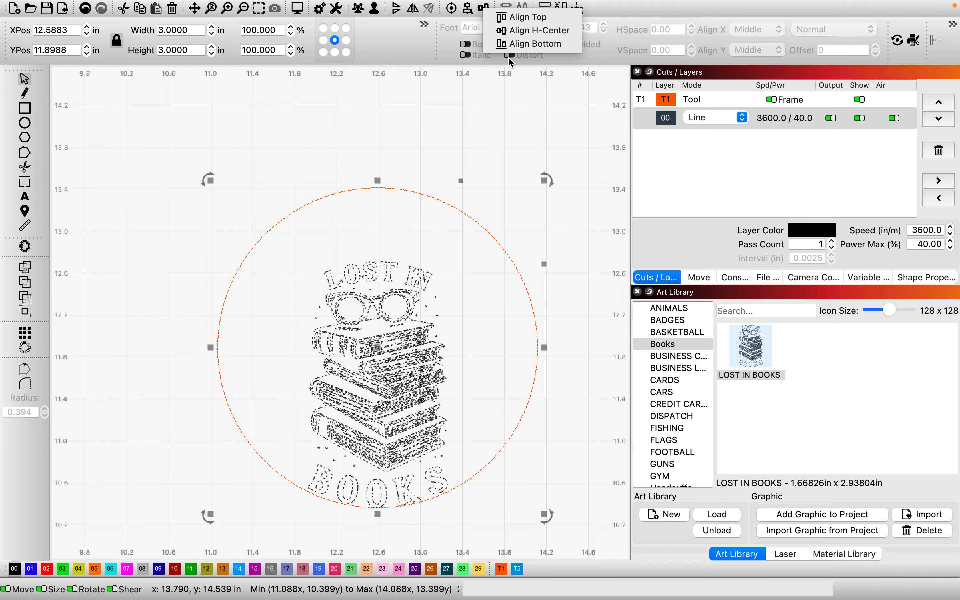
left_click(513, 32)
left_click(475, 140)
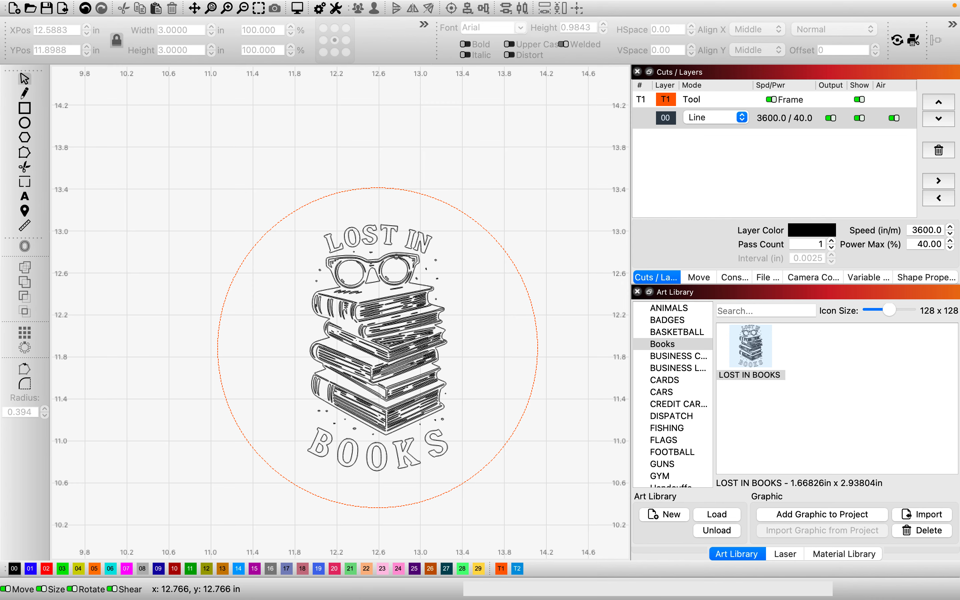
Step: In layer 00's cut settings, set the speed to 75 in/min and turn off Air Assist
scroll(401, 274, "up", 1)
scroll(401, 274, "up", 3)
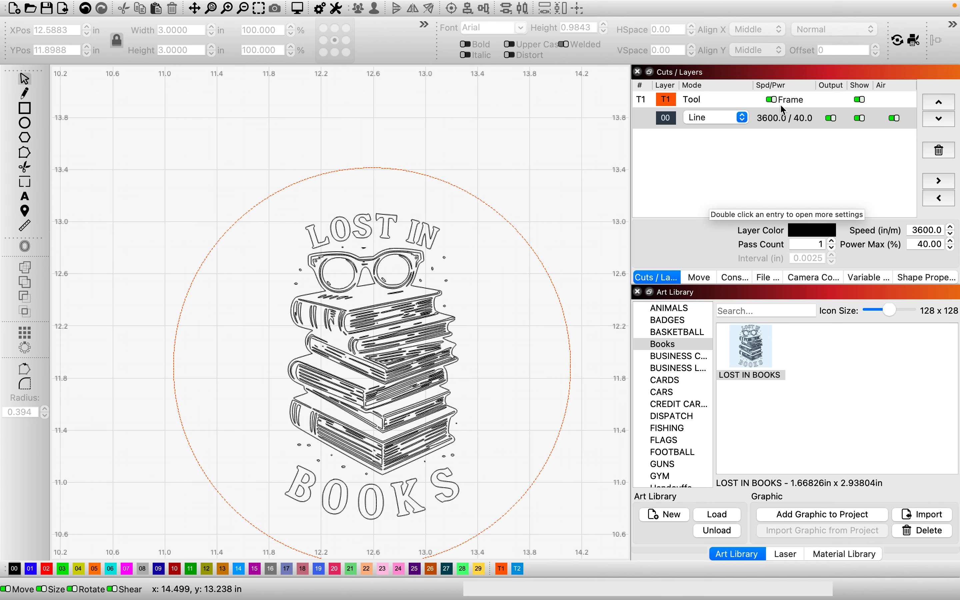
double_click(793, 121)
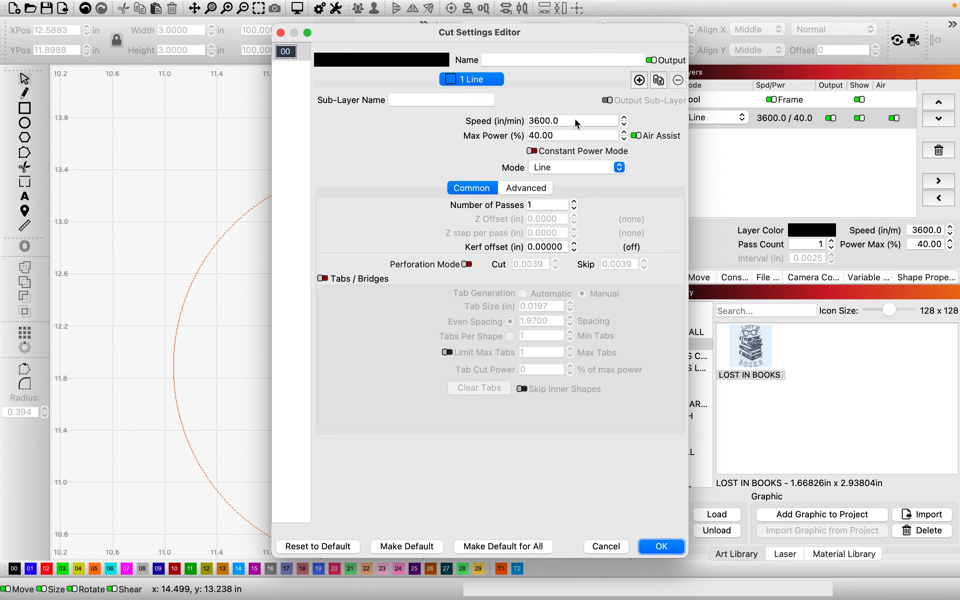
left_click_drag(569, 123, 454, 124)
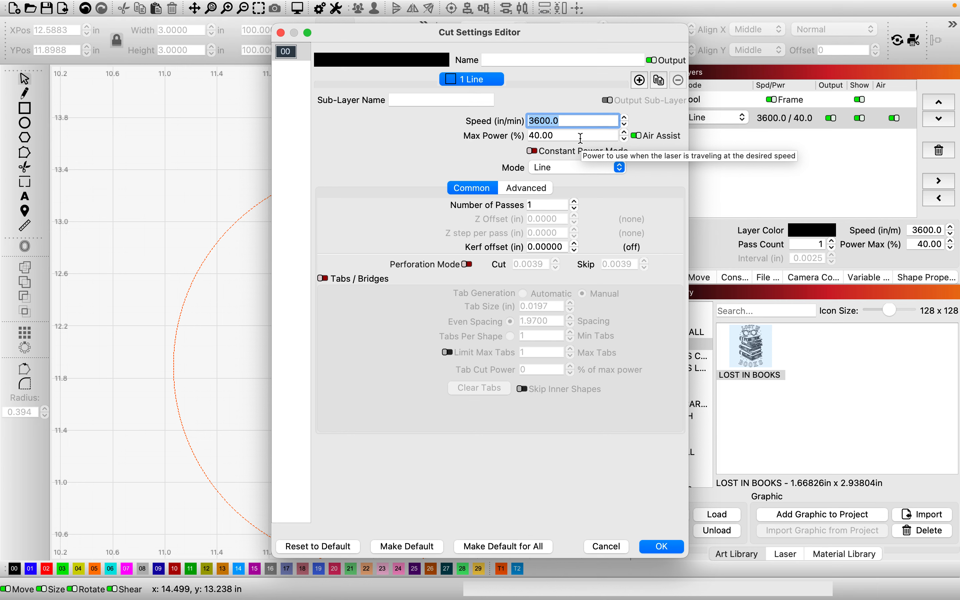
type("75")
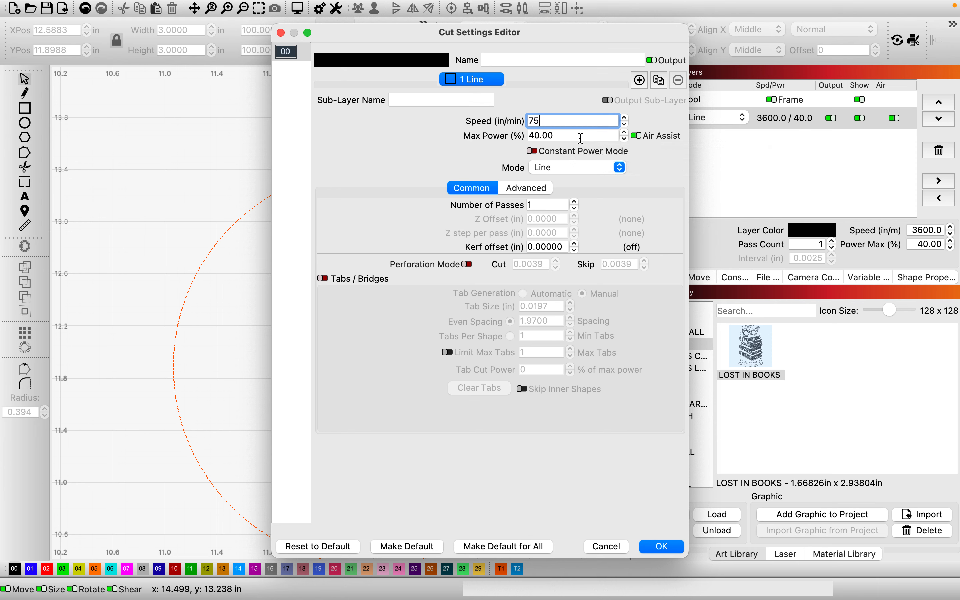
key("Tab")
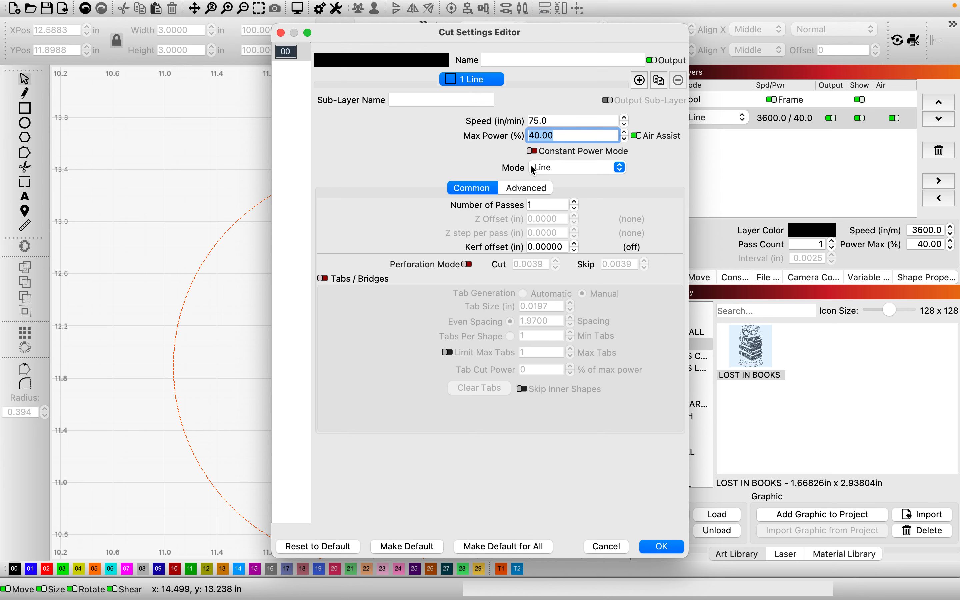
left_click(636, 135)
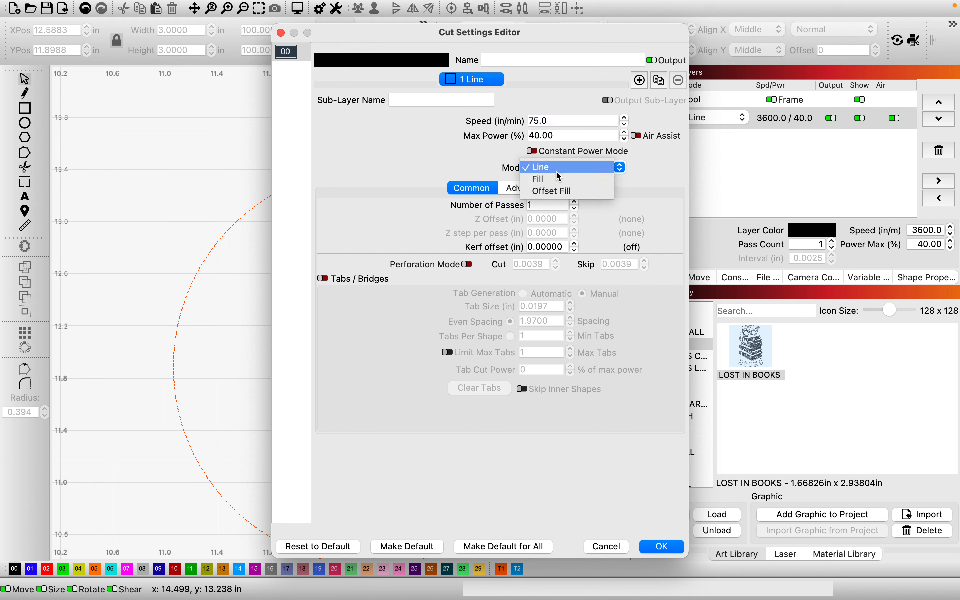
Step: Switch layer 00 to Fill mode with Cross-Hatch off and 375 lines per inch
left_click(555, 172)
left_click(546, 181)
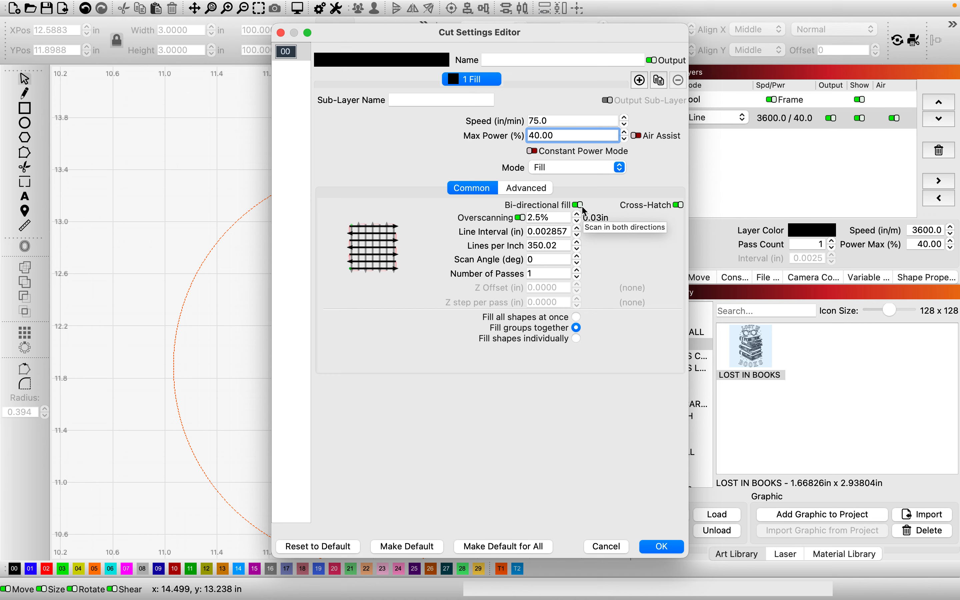
left_click(678, 205)
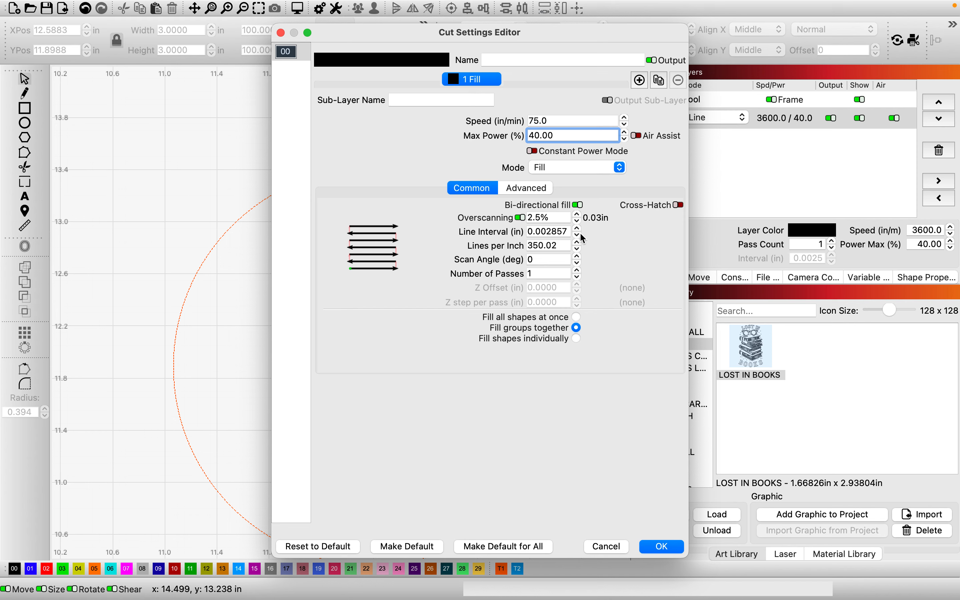
left_click_drag(563, 246, 511, 250)
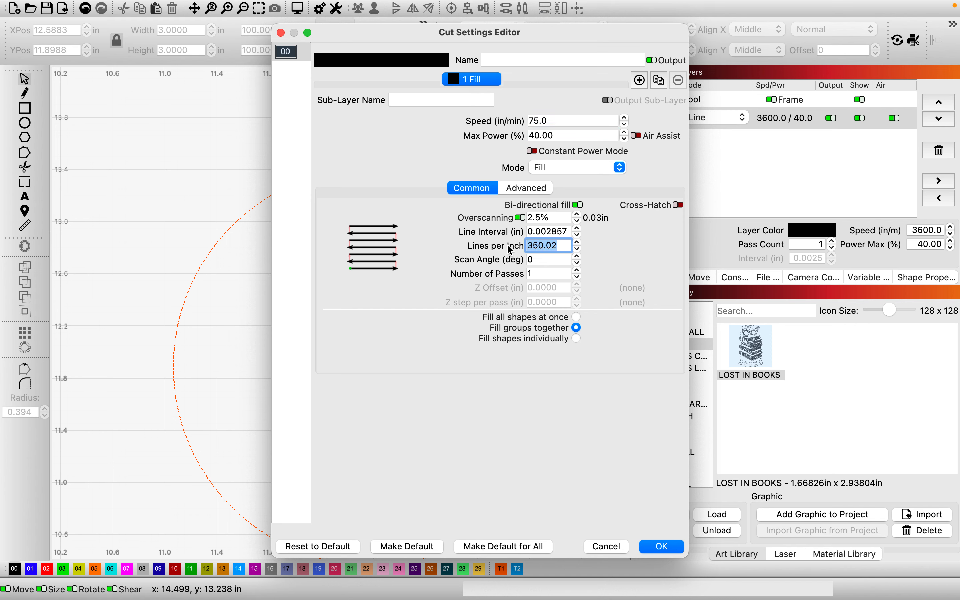
type("375")
Step: Try a fill scan angle of 90 degrees for layer 00 and change it to 45 degrees
double_click(532, 263)
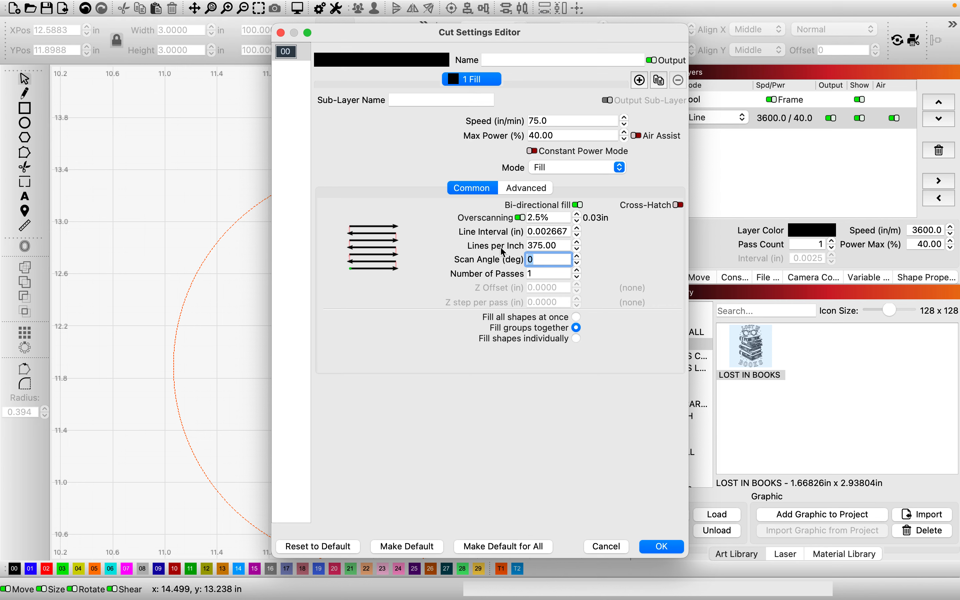
type("90")
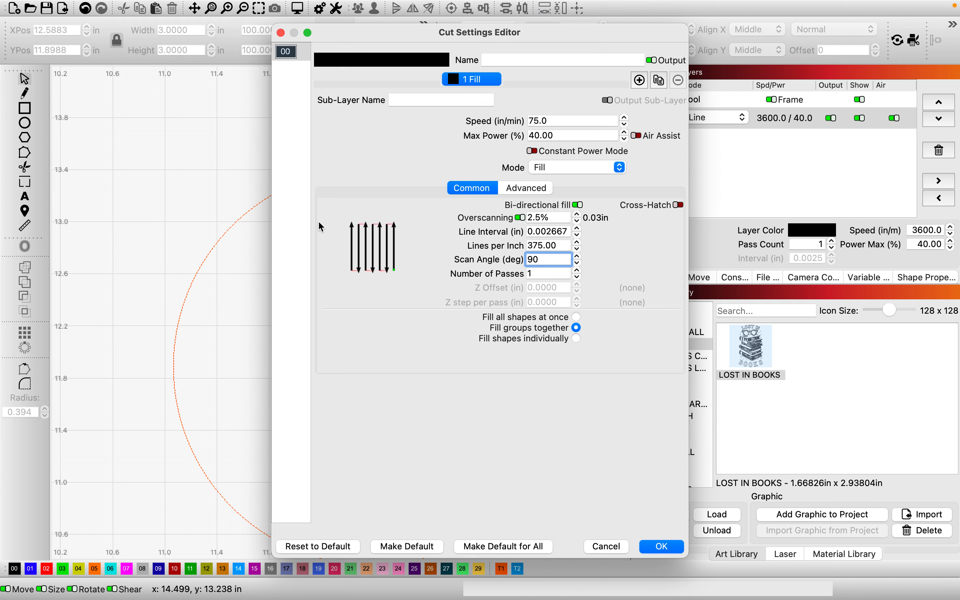
key("BackSpace")
key("BackSpace")
type("45")
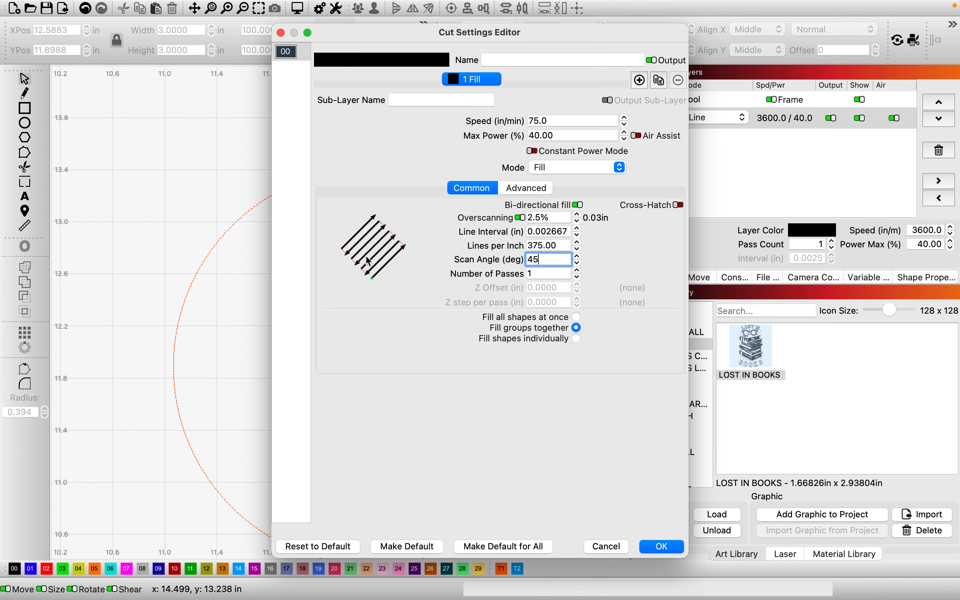
Step: Try a fill scan angle of 135 degrees for layer 00, set it back to 0 degrees and accept the cut settings
left_click_drag(547, 264, 470, 262)
type("135")
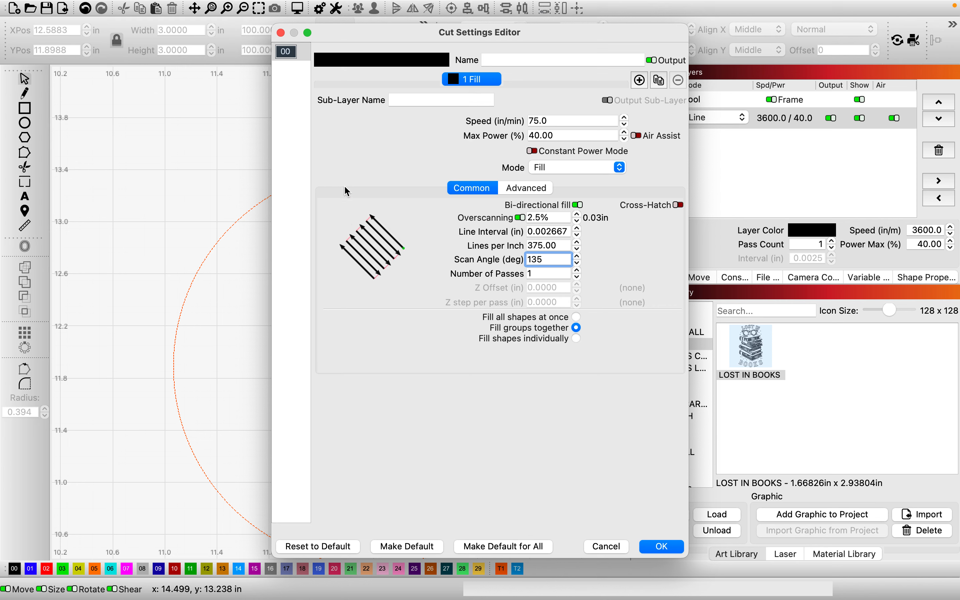
double_click(538, 260)
type("0")
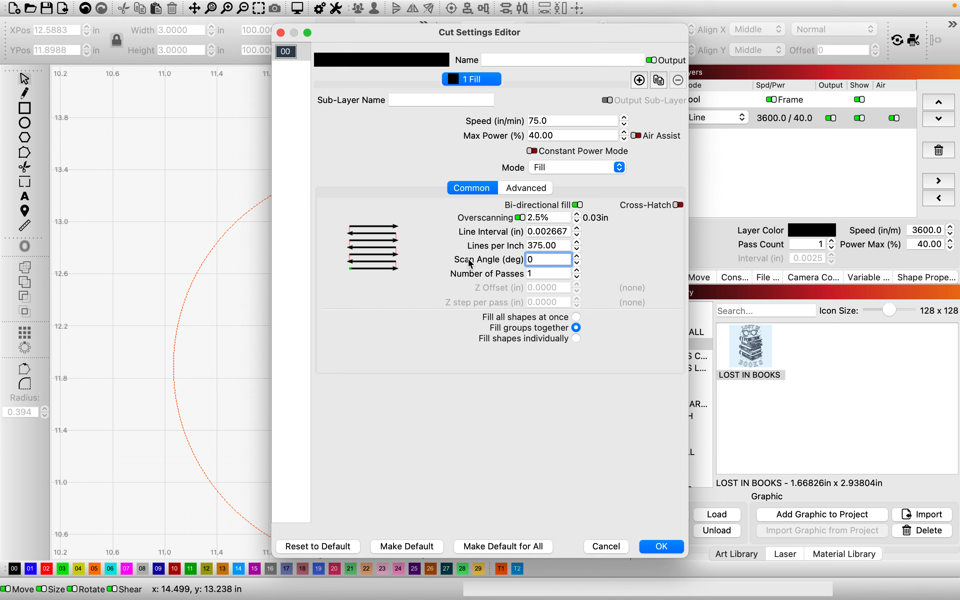
key("Tab")
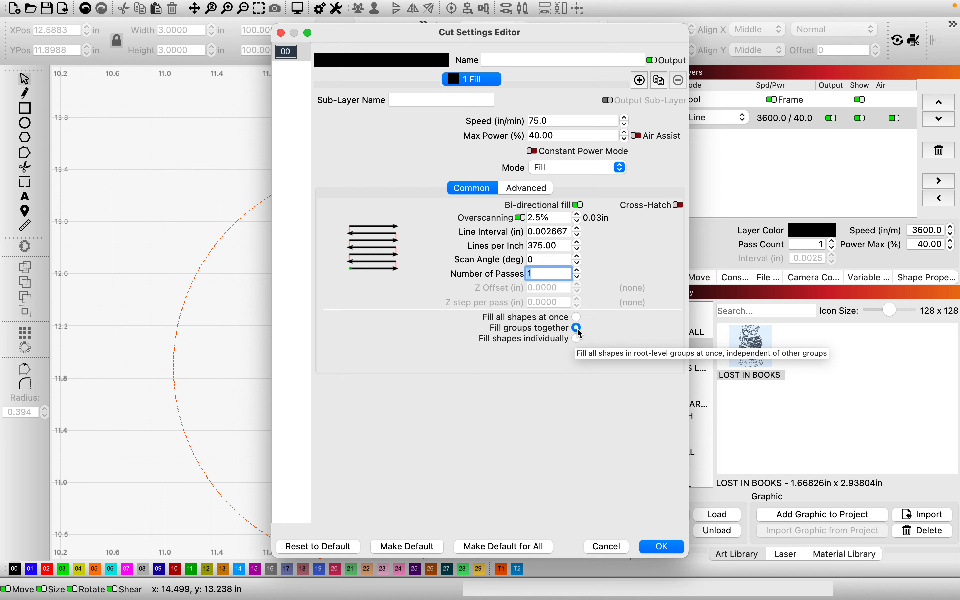
left_click(661, 546)
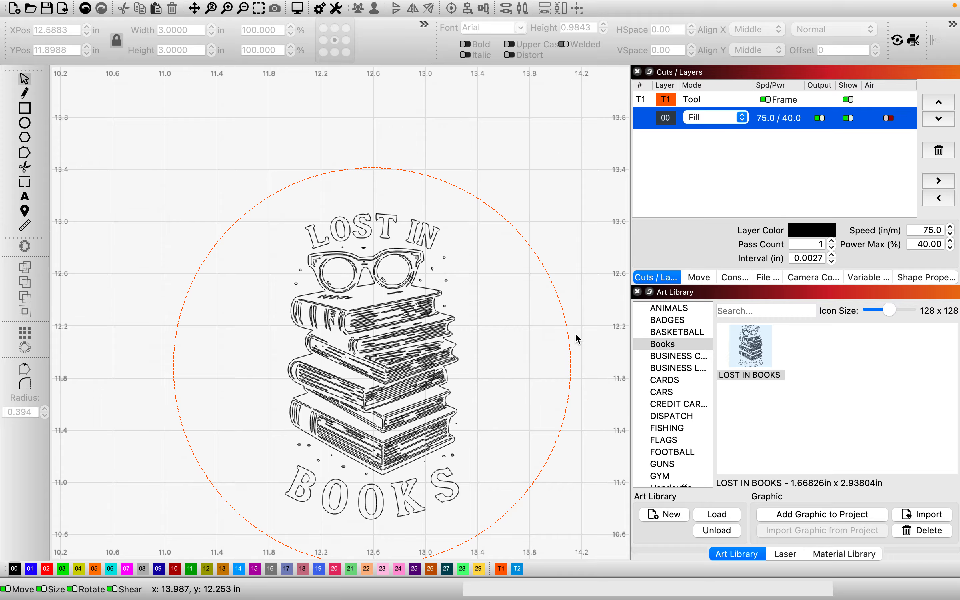
Step: Paste a copy of the book artwork and place it above the guide circle, at about X 12.55, Y 15.08 in
key("ctrl+v")
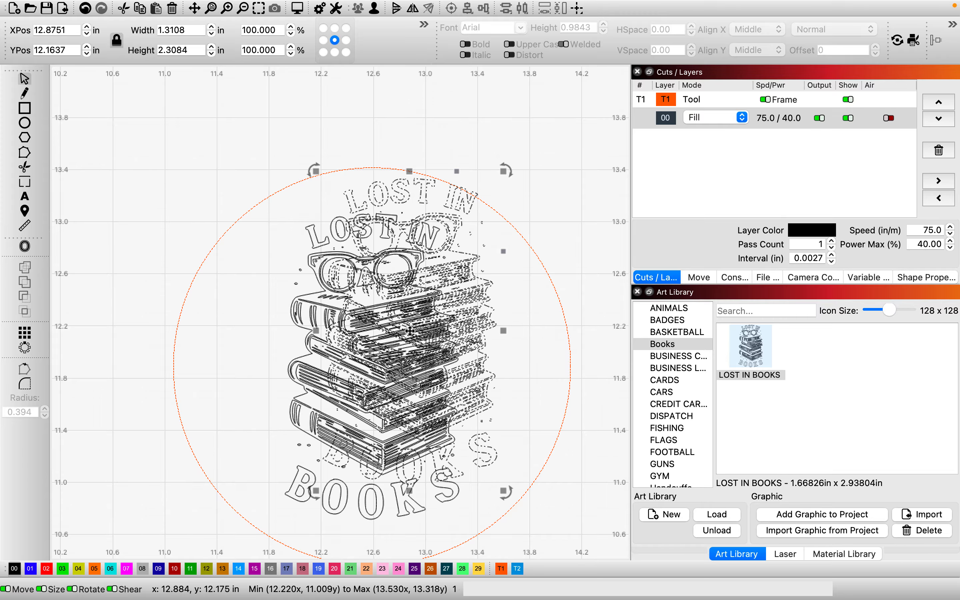
scroll(410, 330, "down", 3)
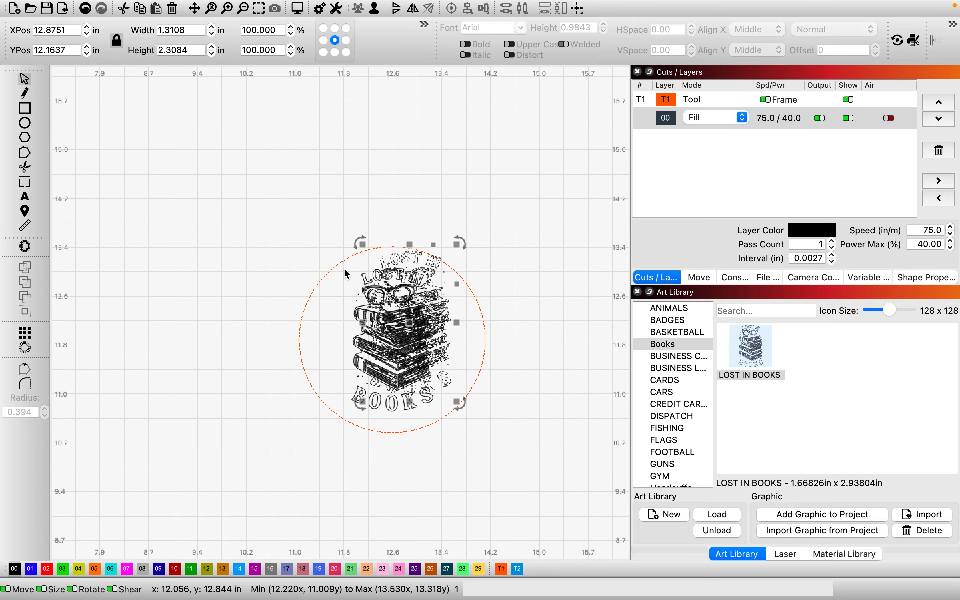
left_click_drag(423, 320, 406, 143)
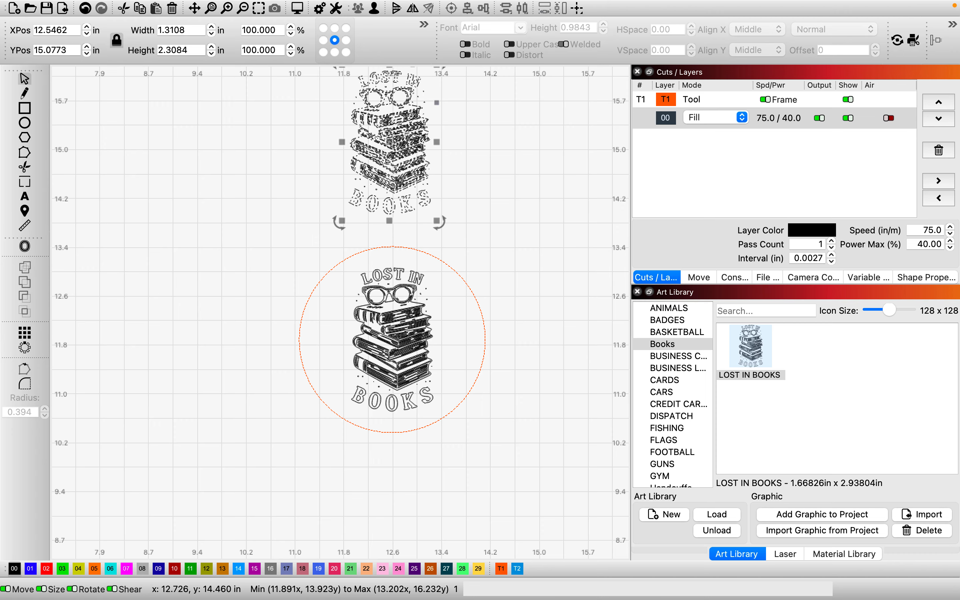
left_click(398, 330)
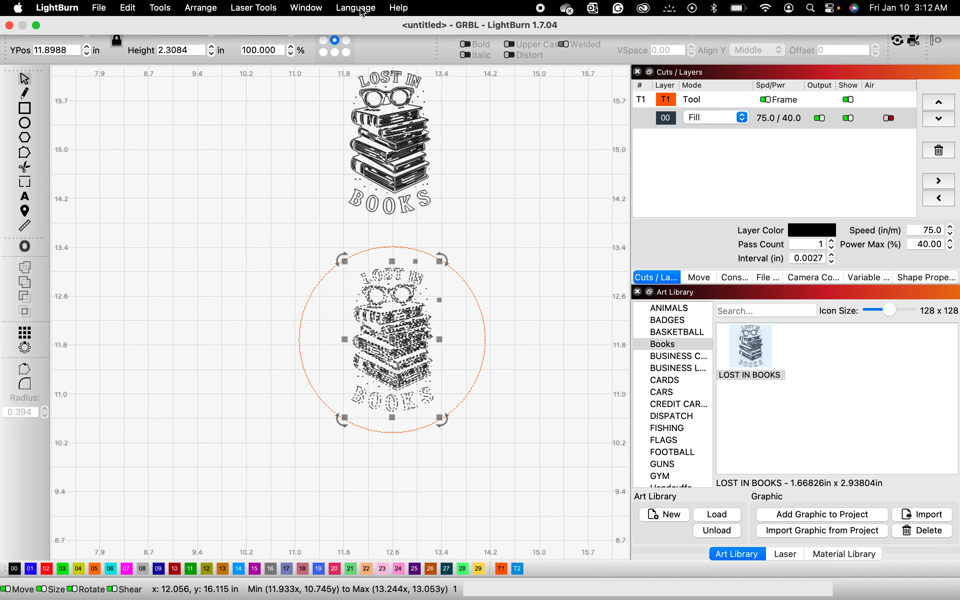
left_click(398, 138)
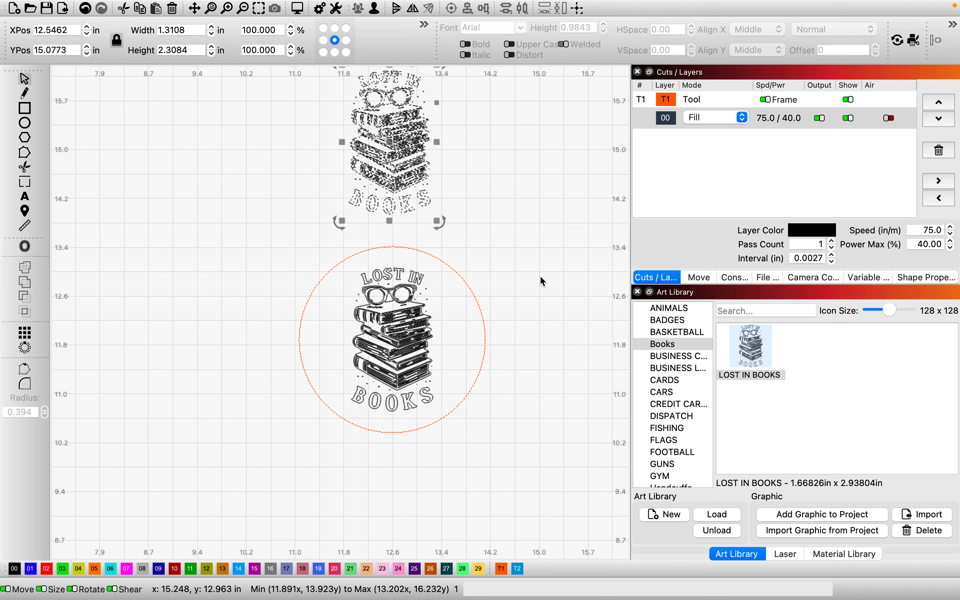
Step: Switch layer 00's fill grouping to Fill all shapes at once and accept the settings
double_click(769, 118)
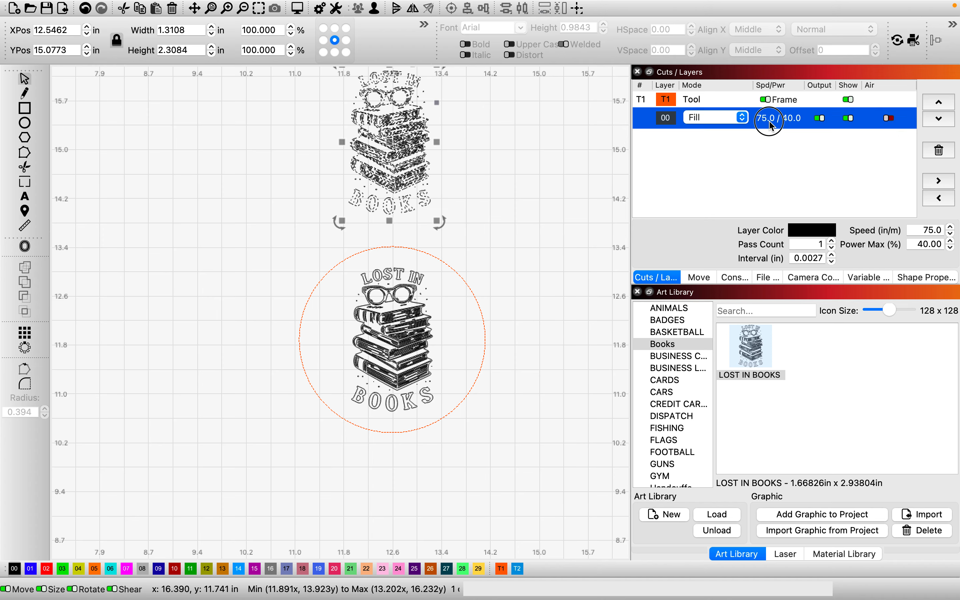
left_click(577, 317)
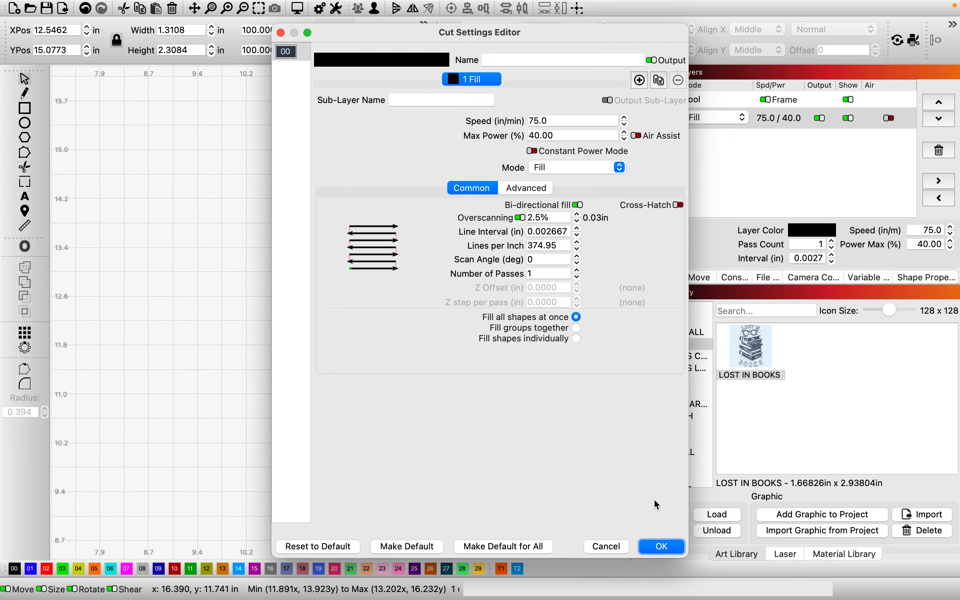
left_click(663, 546)
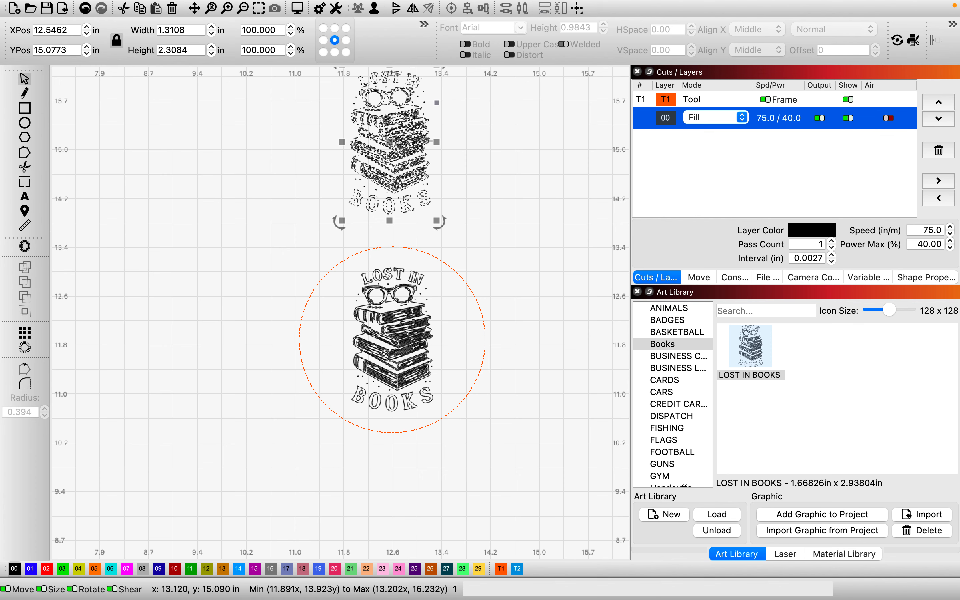
Step: Delete the copied book artwork above the guide circle
left_click(428, 158)
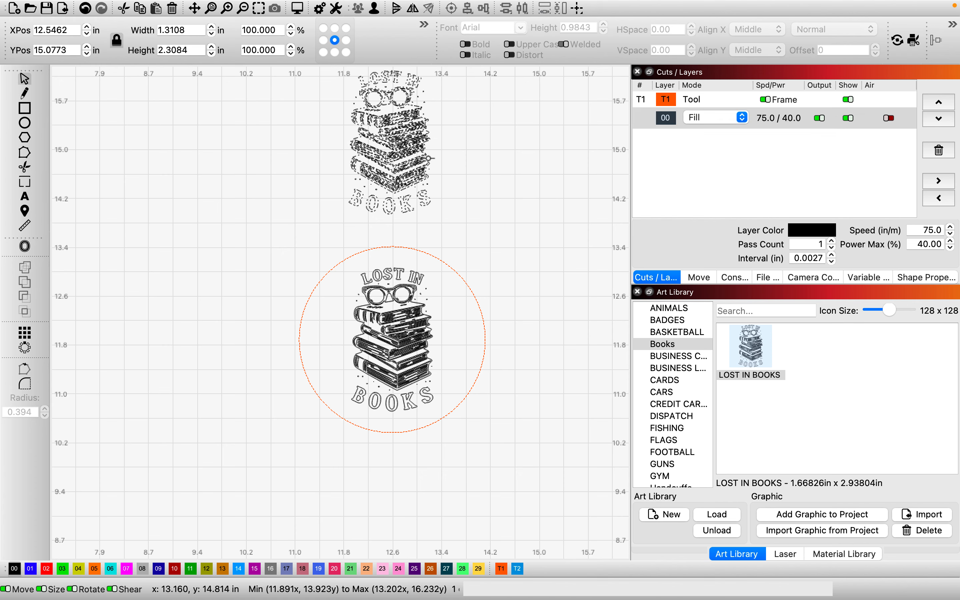
left_click(427, 158)
key("Delete")
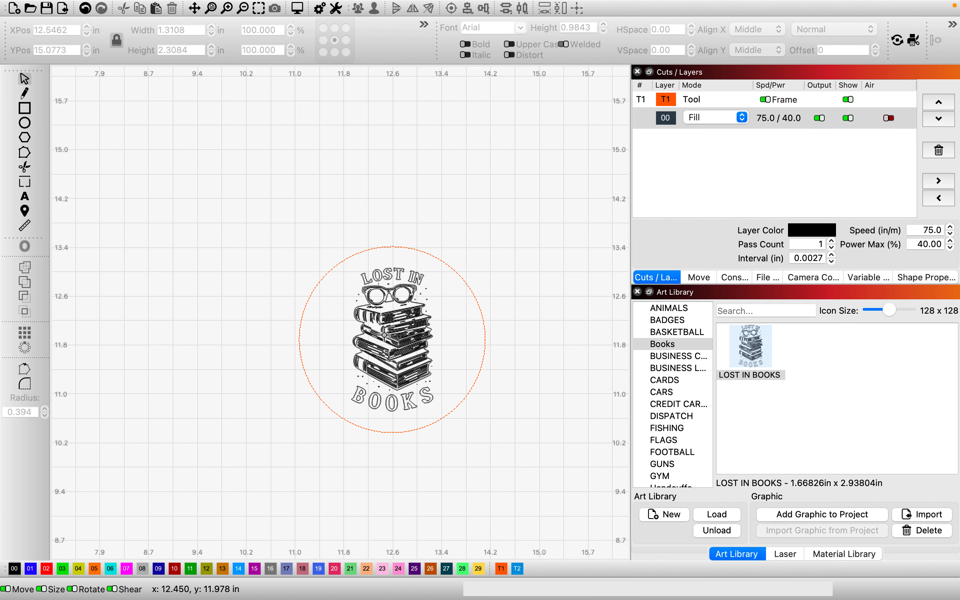
Step: Set layer 00 to Fill groups together, review its advanced and overscanning settings, and accept the cut settings
double_click(786, 118)
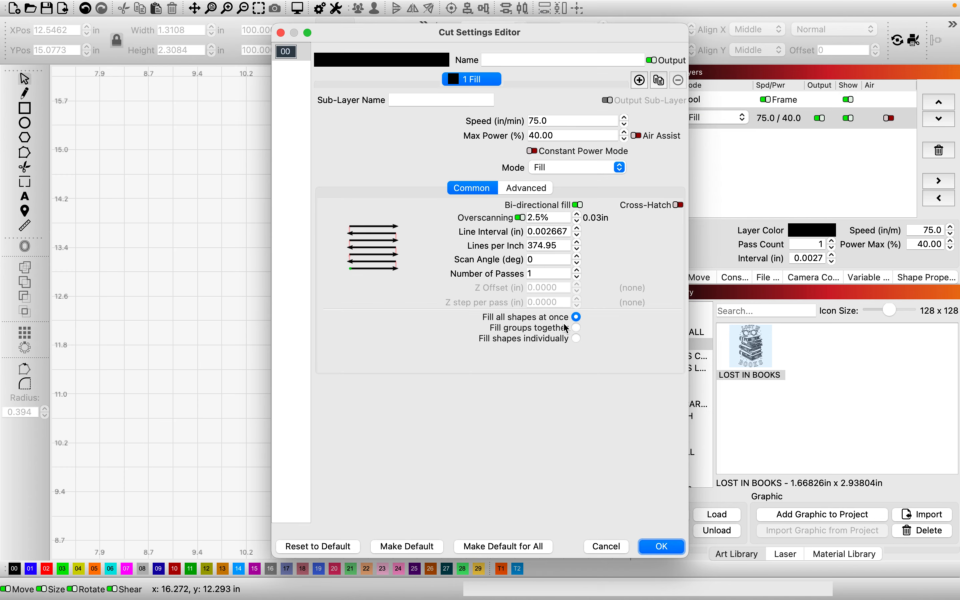
left_click(578, 328)
left_click(530, 189)
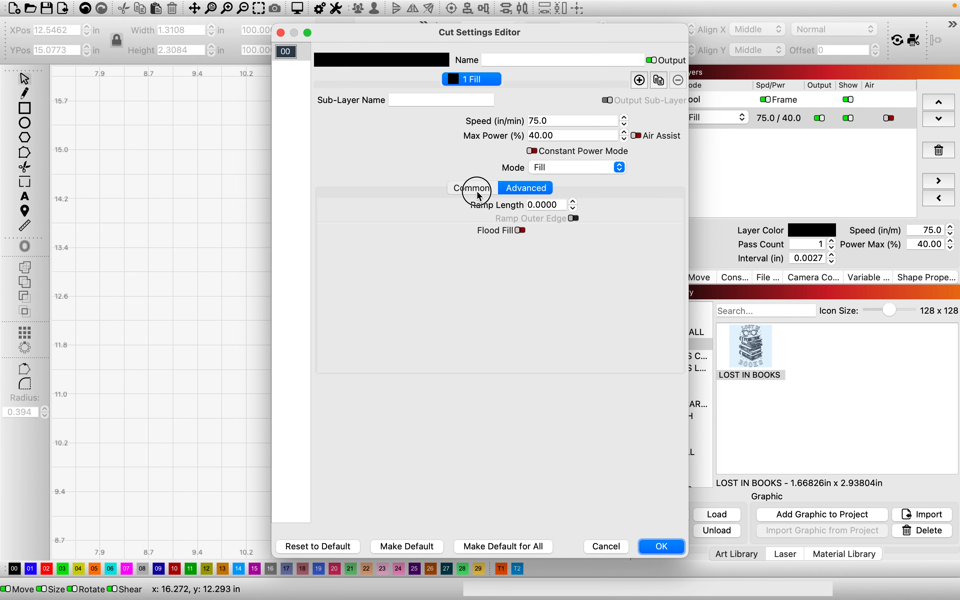
left_click(460, 187)
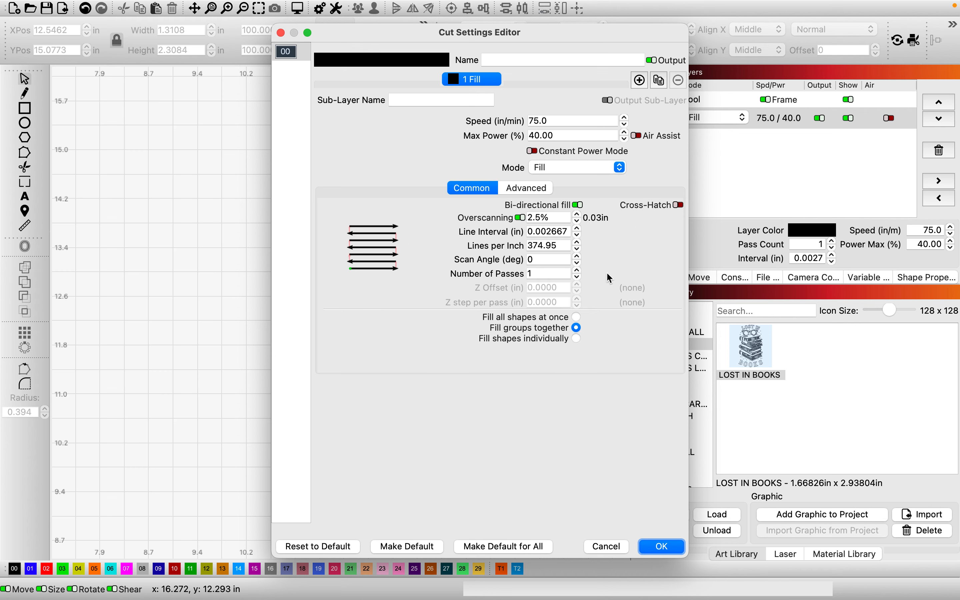
left_click(558, 220)
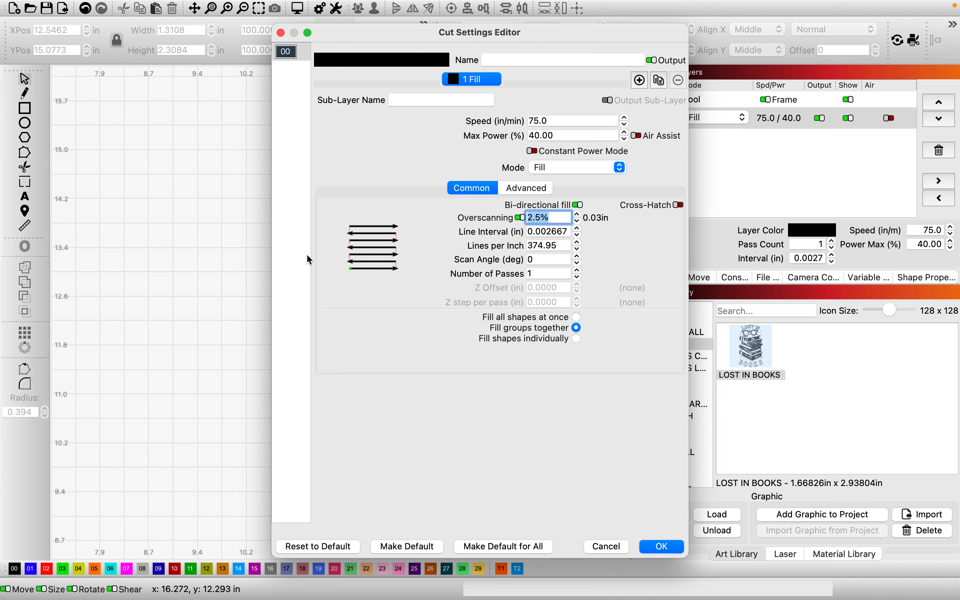
left_click(662, 547)
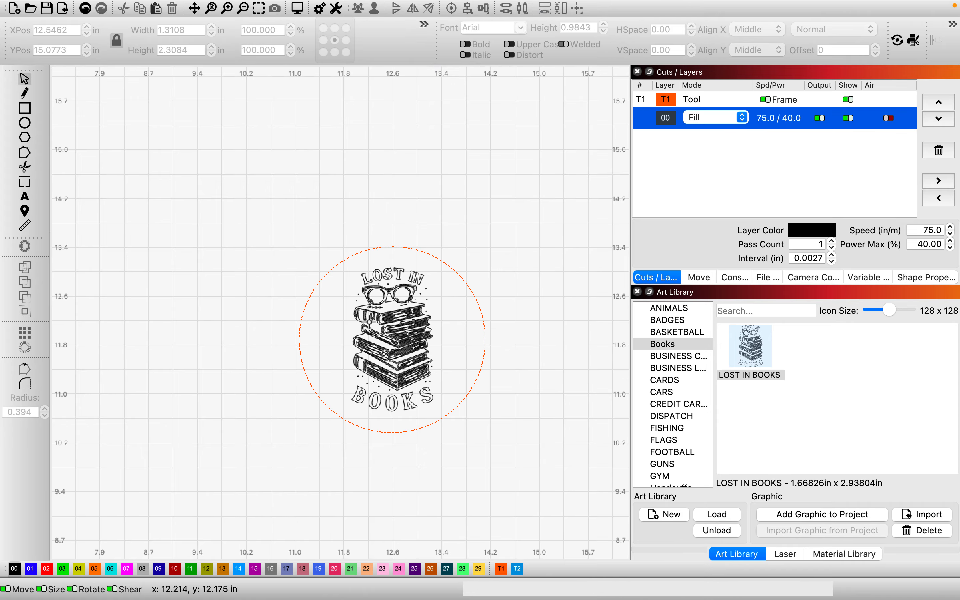
Step: Inspect the book artwork's outlines up close, then open the job preview and invert its colours
scroll(369, 322, "up", 5)
scroll(369, 321, "up", 5)
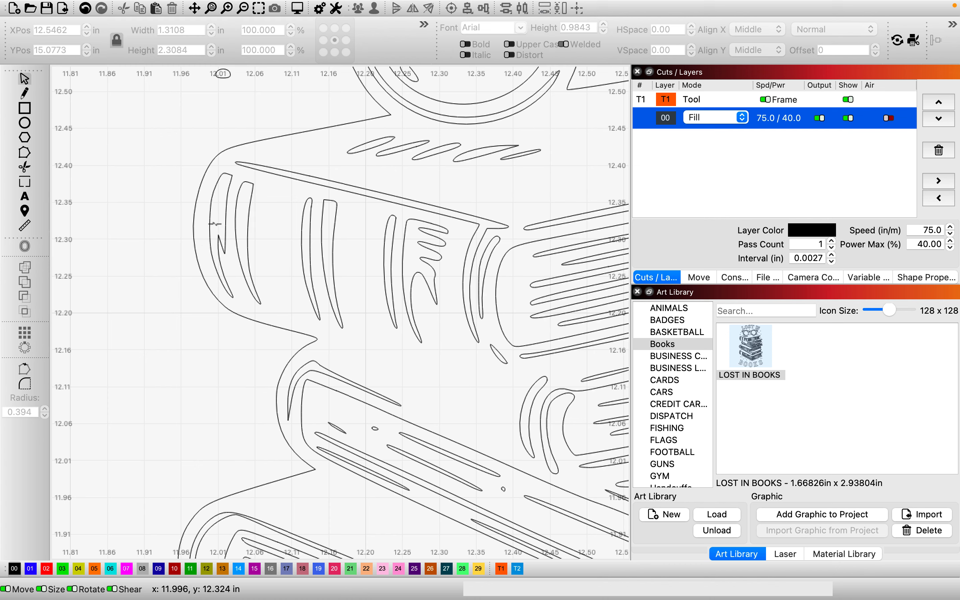
scroll(449, 183, "down", 10)
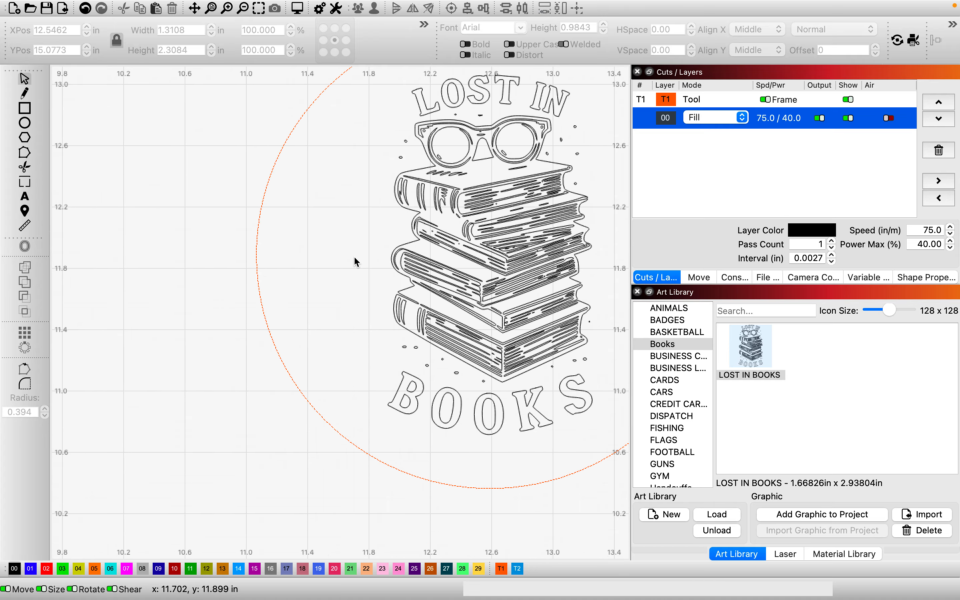
scroll(309, 281, "down", 1)
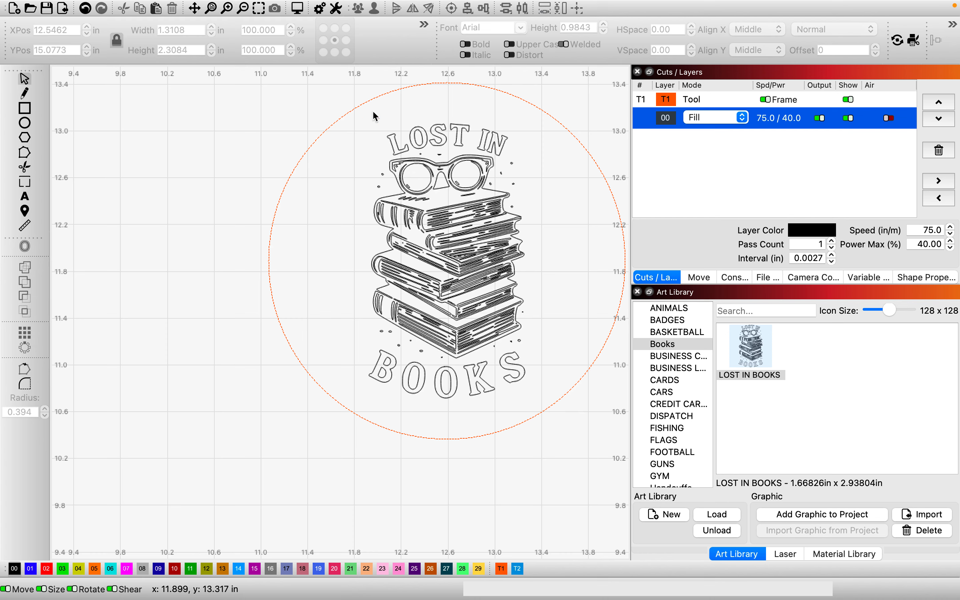
mouse_move(300, 27)
left_click(295, 9)
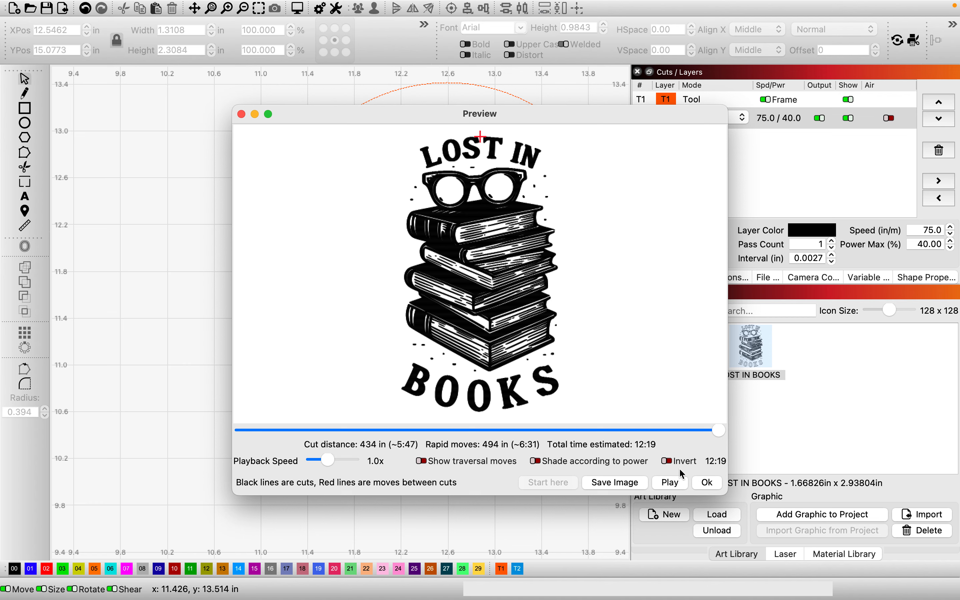
left_click(668, 462)
Step: Examine the fill scan lines on the book spines in the inverted preview, then close the preview
scroll(438, 240, "up", 5)
scroll(437, 240, "down", 2)
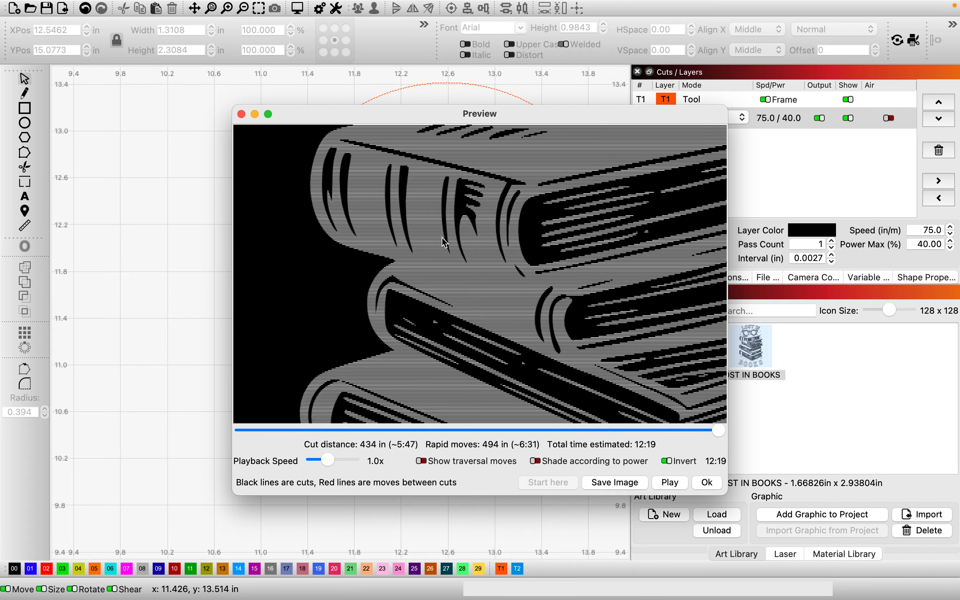
scroll(482, 258, "up", 6)
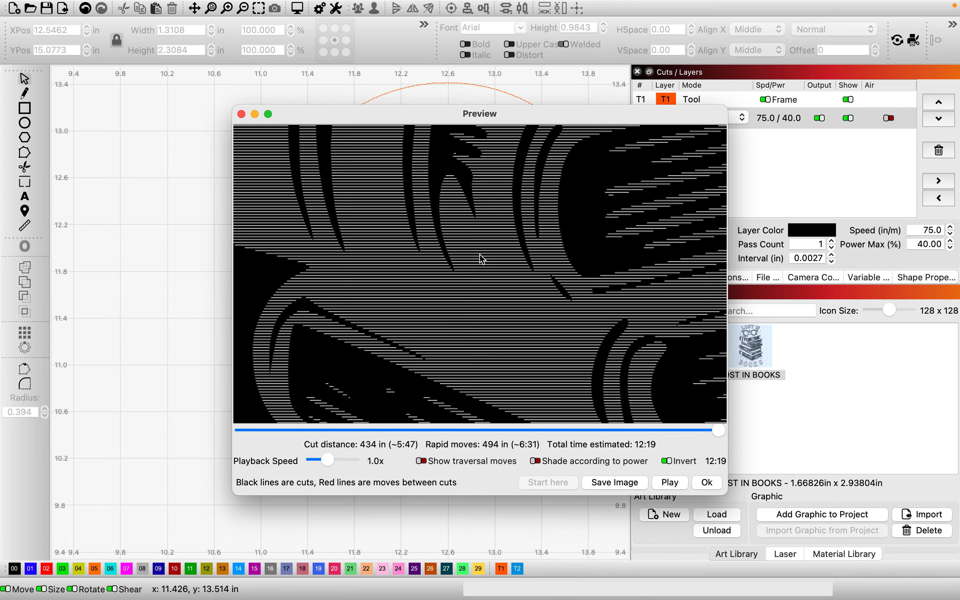
scroll(482, 258, "down", 6)
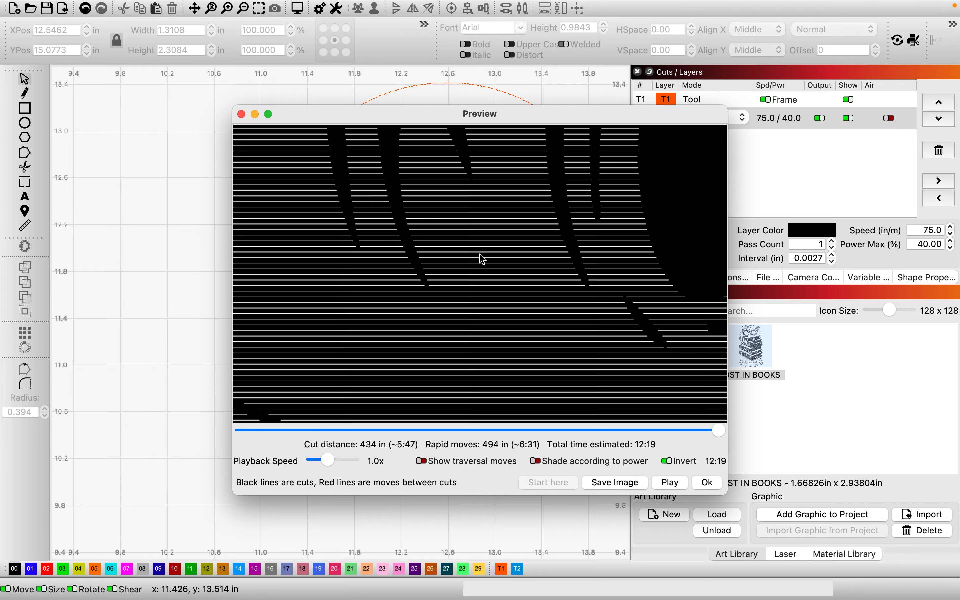
scroll(481, 259, "down", 1)
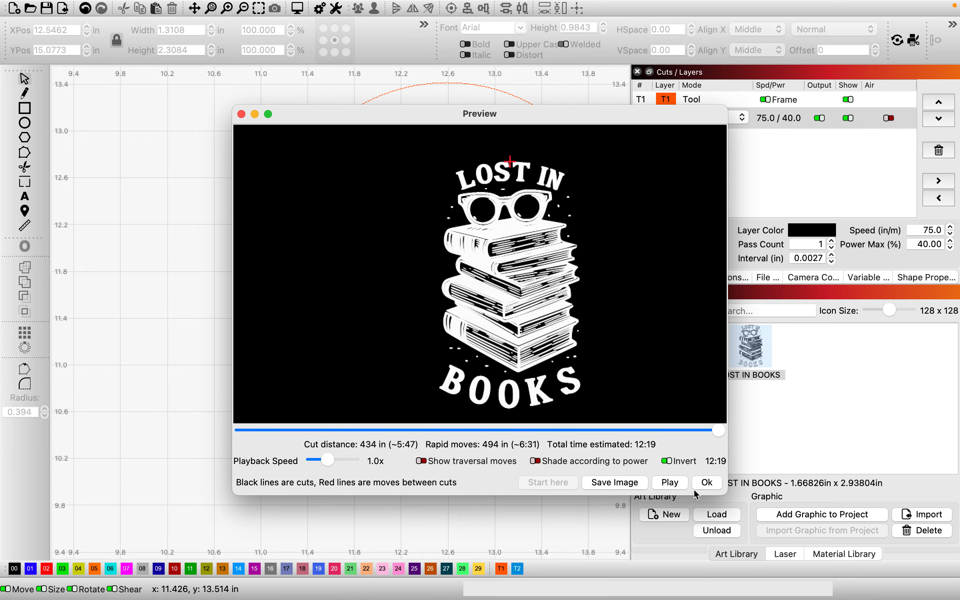
mouse_move(717, 430)
left_mouse_down()
mouse_move(501, 443)
mouse_move(303, 427)
mouse_move(486, 403)
mouse_move(559, 411)
mouse_move(715, 403)
mouse_move(755, 425)
left_mouse_up()
left_click(706, 481)
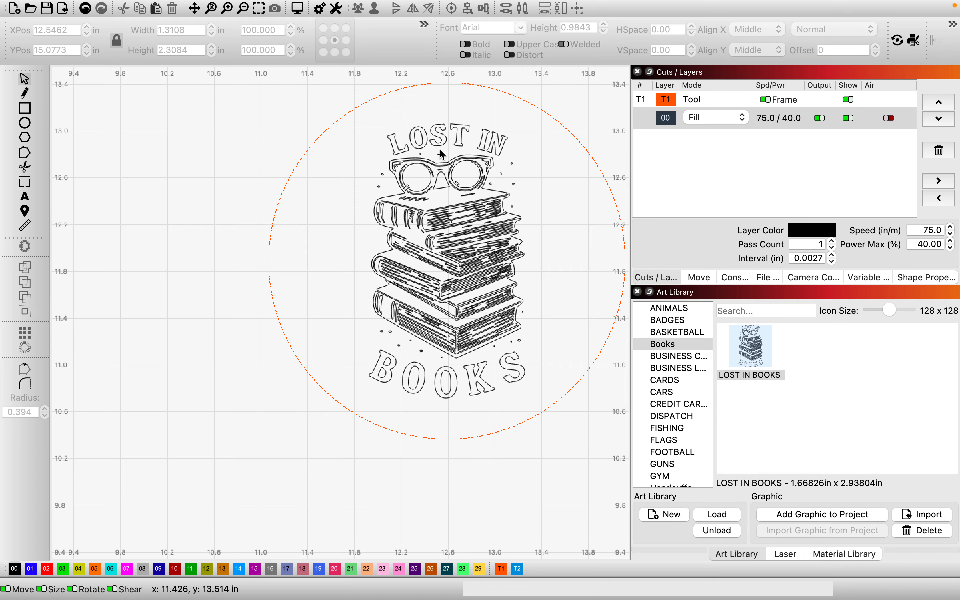
Step: Import the DOWNRANGE shield logo image from the Downloads folder into the project
scroll(486, 220, "down", 5)
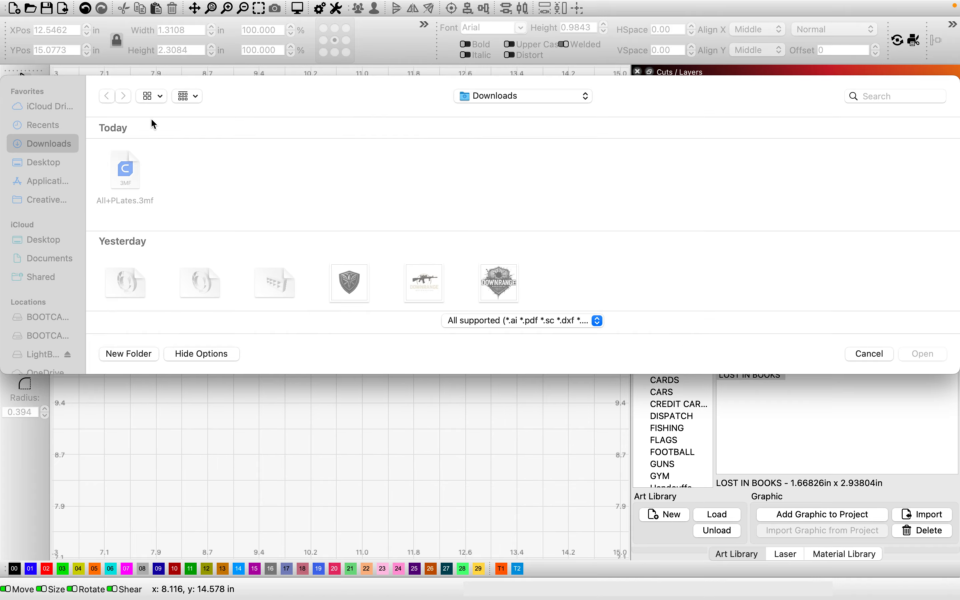
left_click(507, 283)
double_click(504, 278)
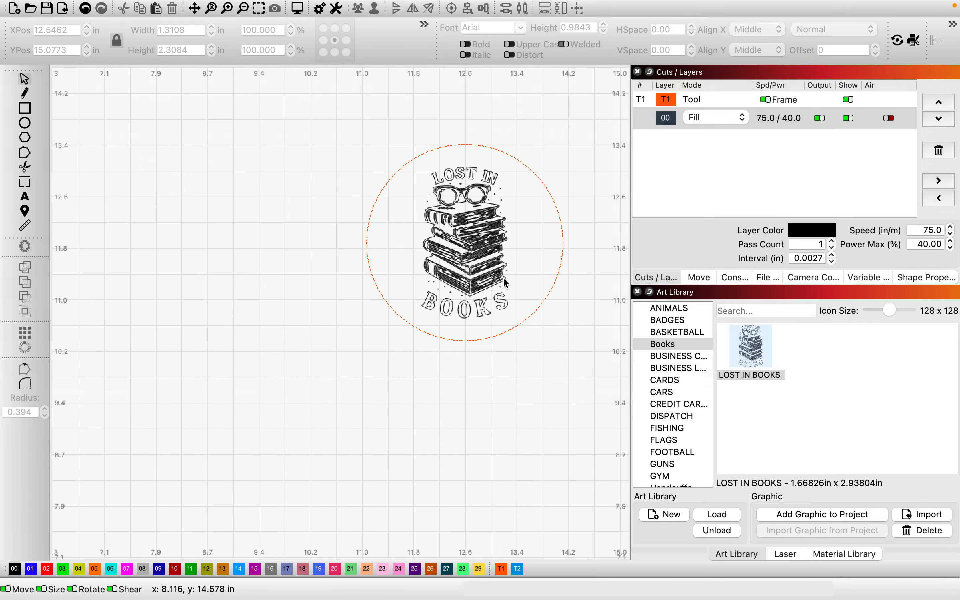
scroll(436, 294, "down", 1)
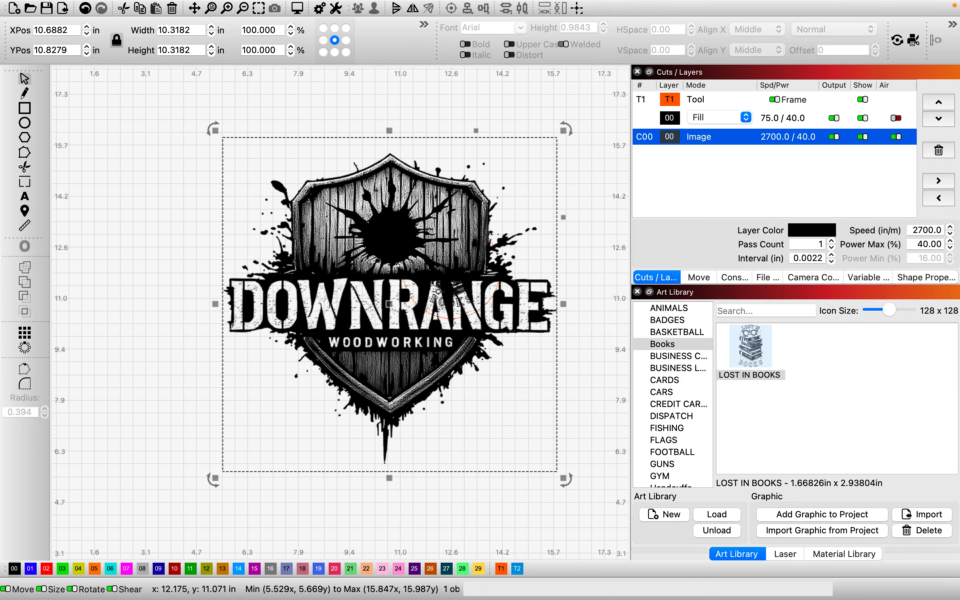
Step: Scale the logo image down to about 3.05 in square and delete the book artwork together with its guide circle
left_click_drag(580, 115, 322, 372)
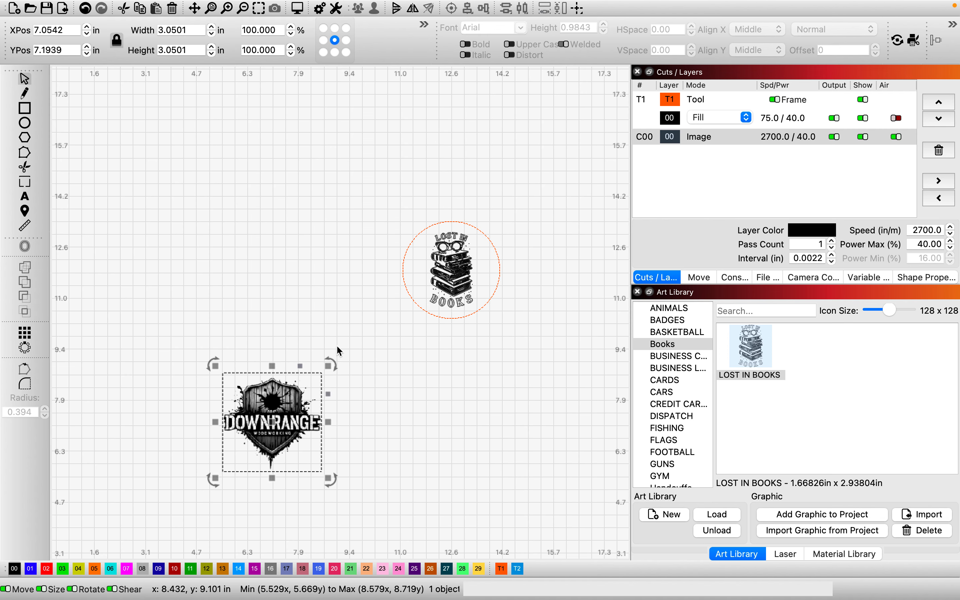
left_click_drag(381, 176, 551, 383)
key("Delete")
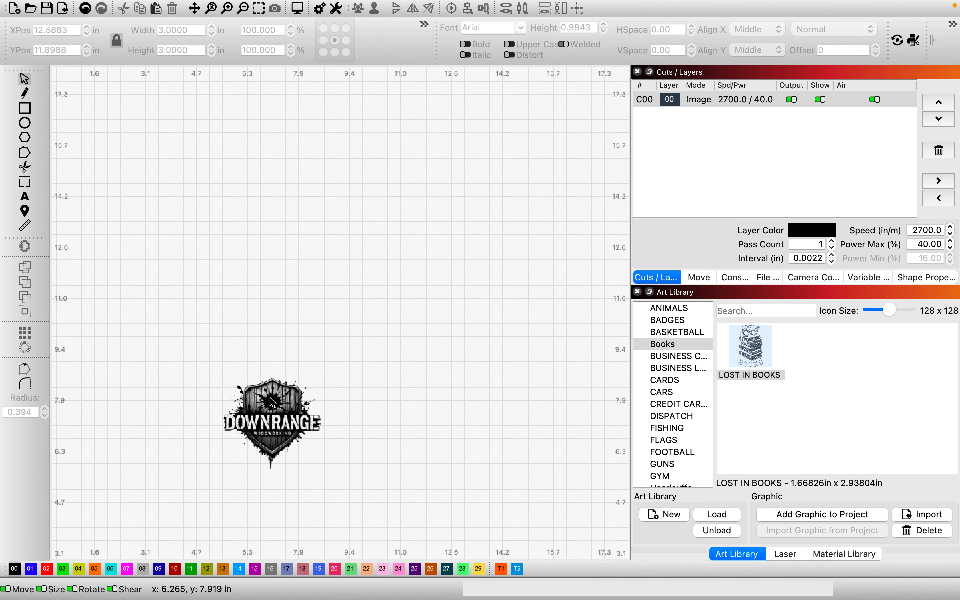
Step: Enlarge the logo image to about 6.53 in square, move it to about X 11.42, Y 11.23 in and deselect it
left_click(272, 412)
left_click_drag(328, 367, 436, 260)
scroll(444, 334, "up", 1)
left_click_drag(261, 357, 384, 248)
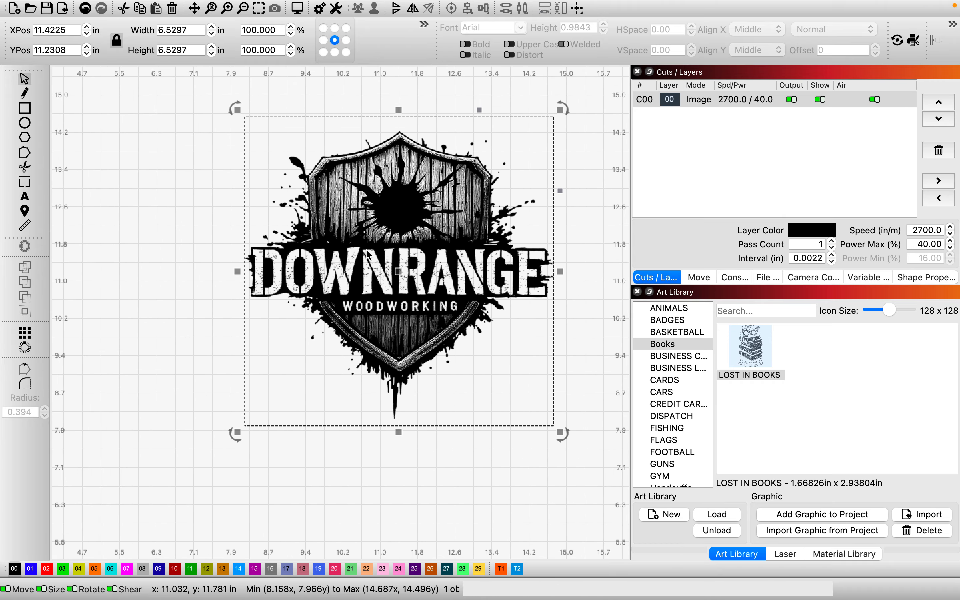
left_click(194, 298)
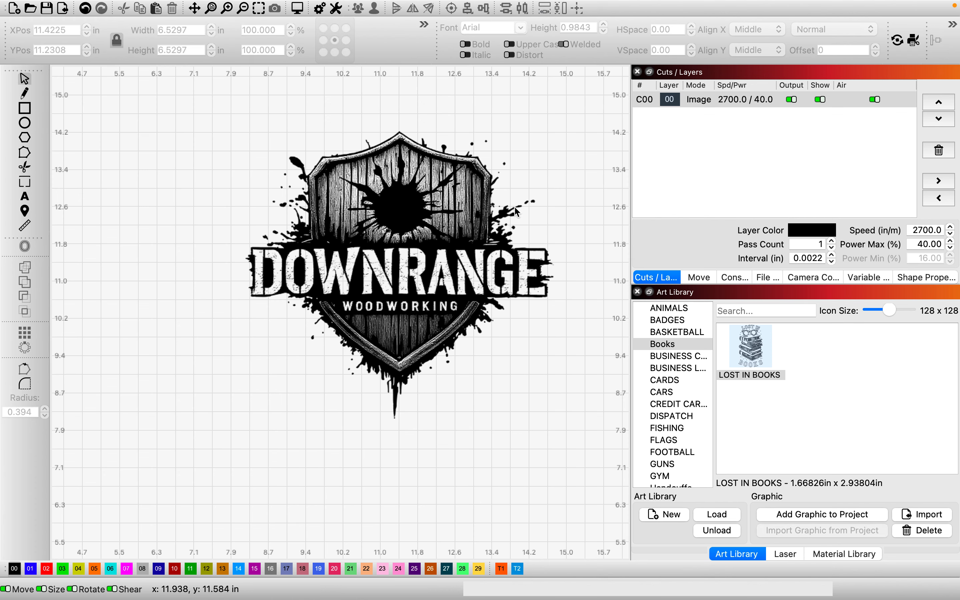
Step: Review the image layer's speed and power settings in the cut settings editor, then close it
double_click(702, 100)
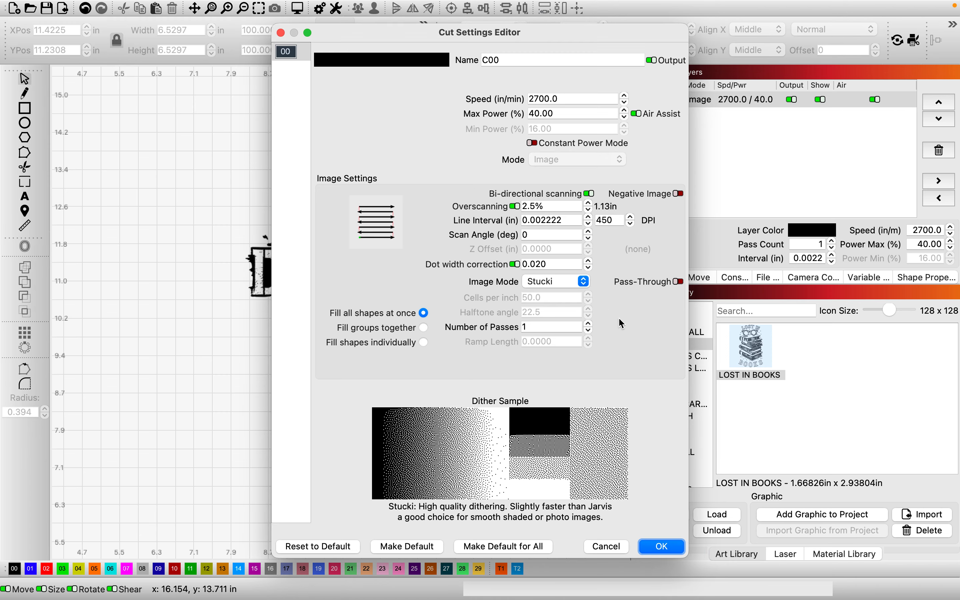
double_click(571, 100)
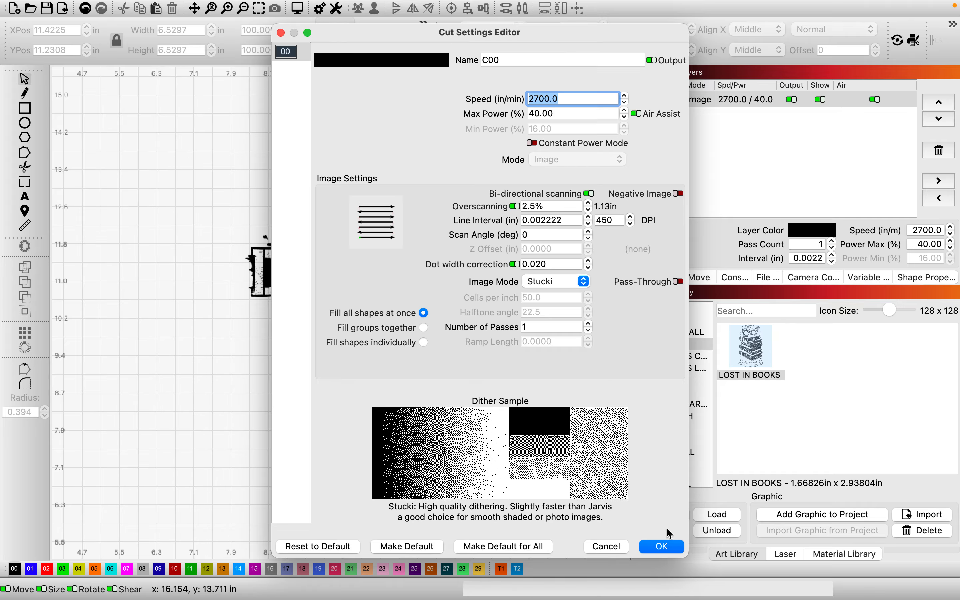
left_click(668, 546)
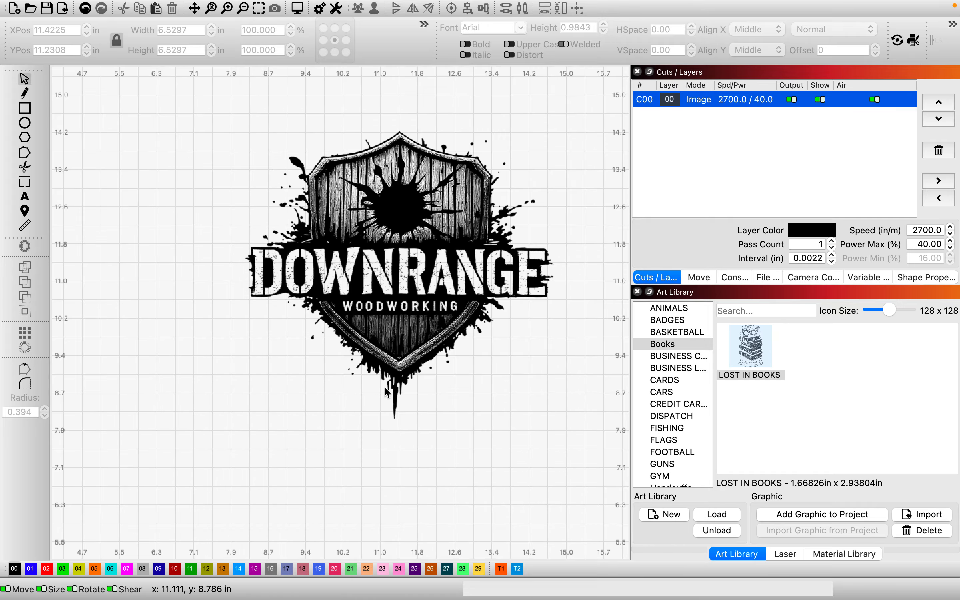
Step: Move the logo image to about X 12.00, Y 10.27 in and deselect it
scroll(364, 218, "up", 10)
scroll(364, 218, "down", 8)
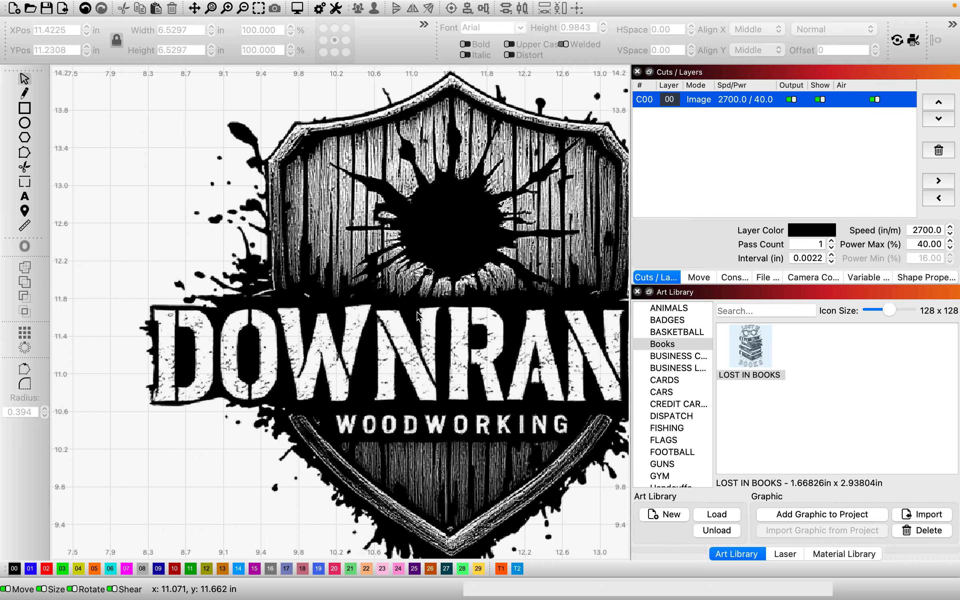
scroll(418, 315, "down", 2)
scroll(215, 285, "down", 3)
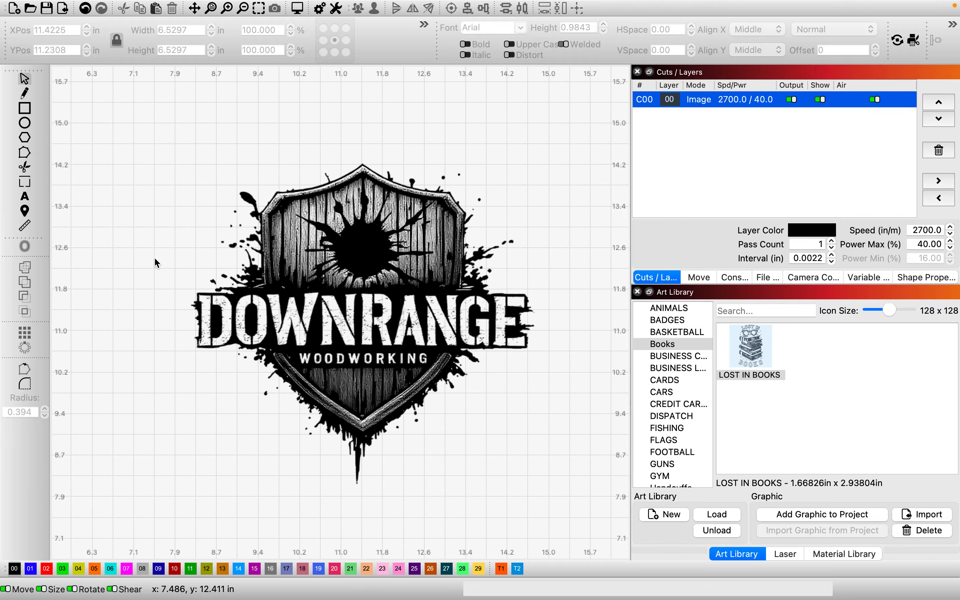
scroll(224, 297, "up", 12)
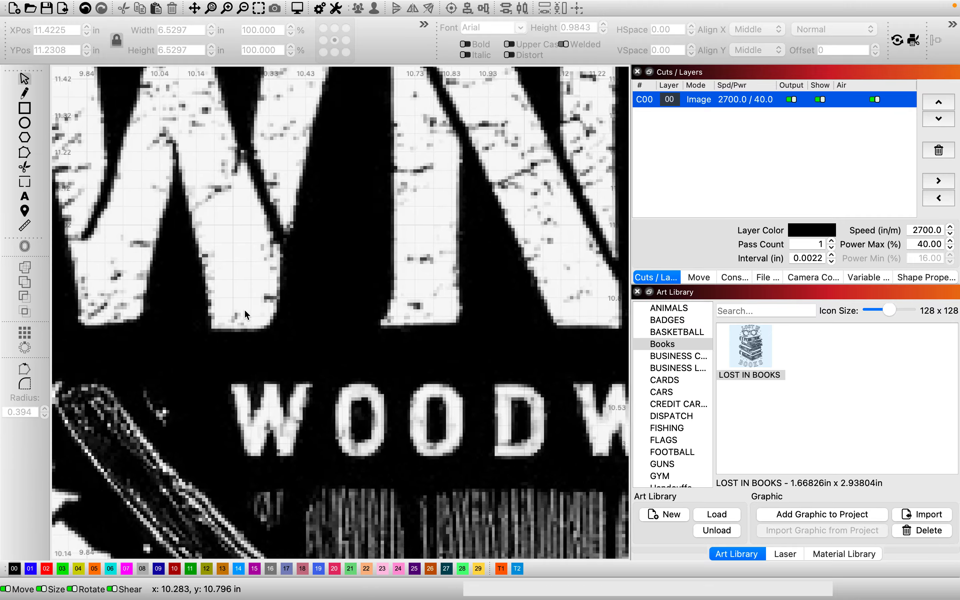
scroll(244, 311, "down", 12)
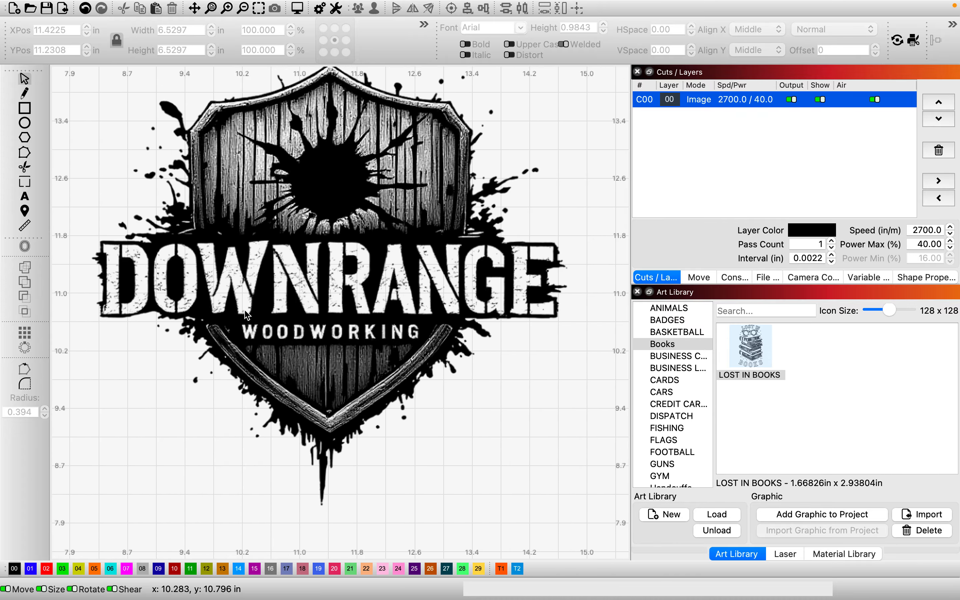
left_click_drag(341, 209, 382, 278)
scroll(380, 273, "down", 2)
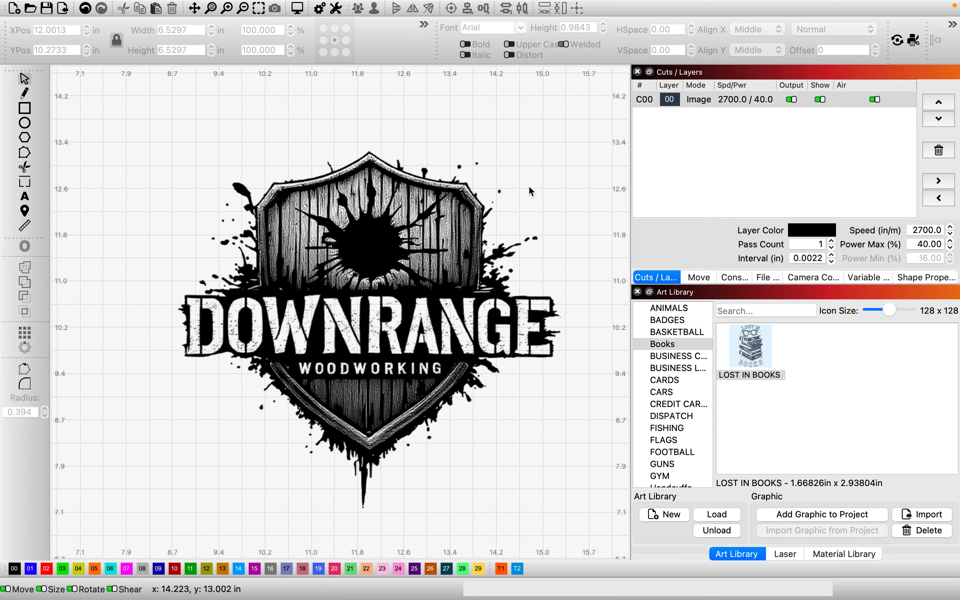
Step: Set the image layer's speed to 60 in/min and its maximum power to 60%
double_click(701, 99)
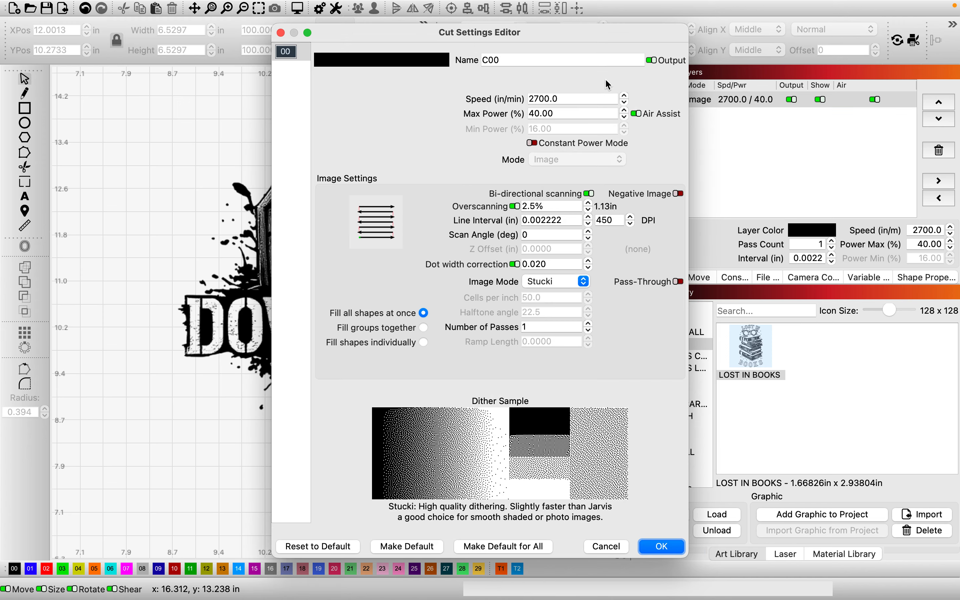
left_click(587, 98)
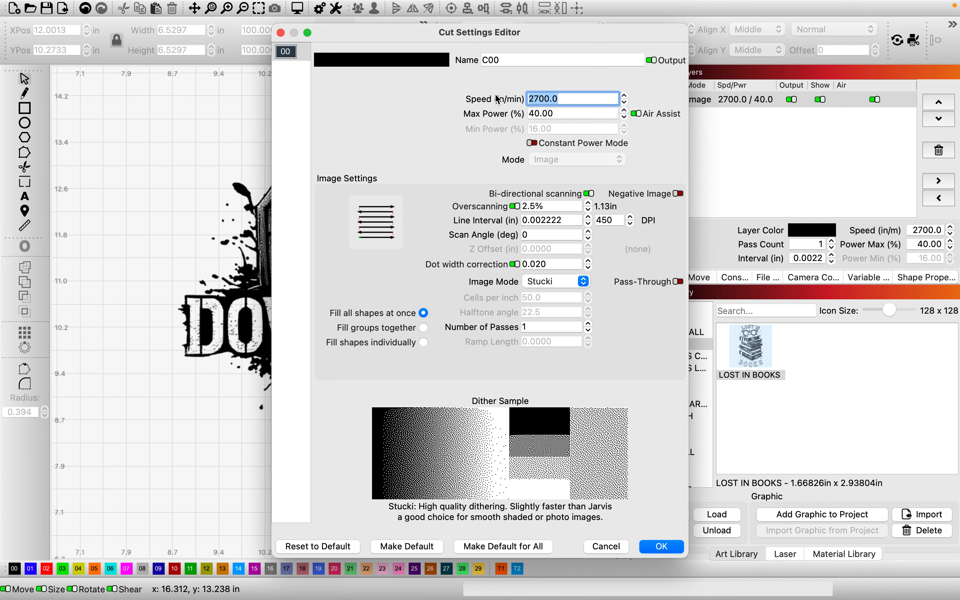
type("60")
key("Tab")
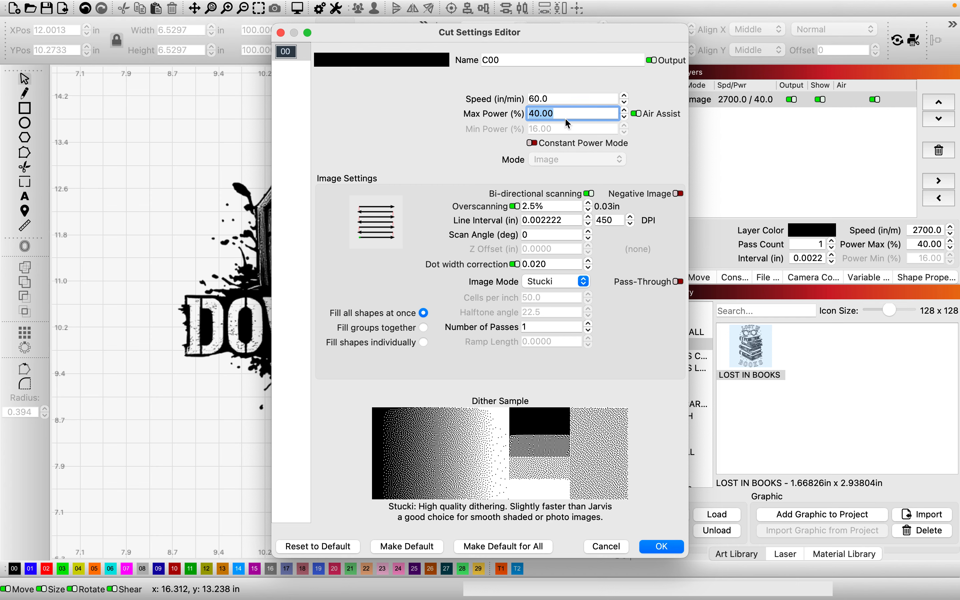
left_click_drag(548, 31, 761, 43)
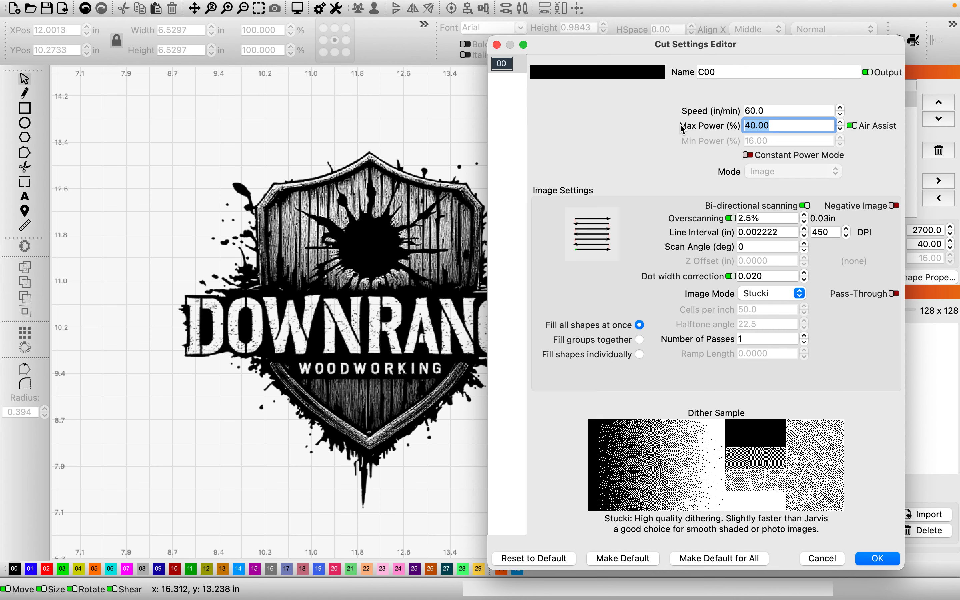
type("60")
left_click(829, 233)
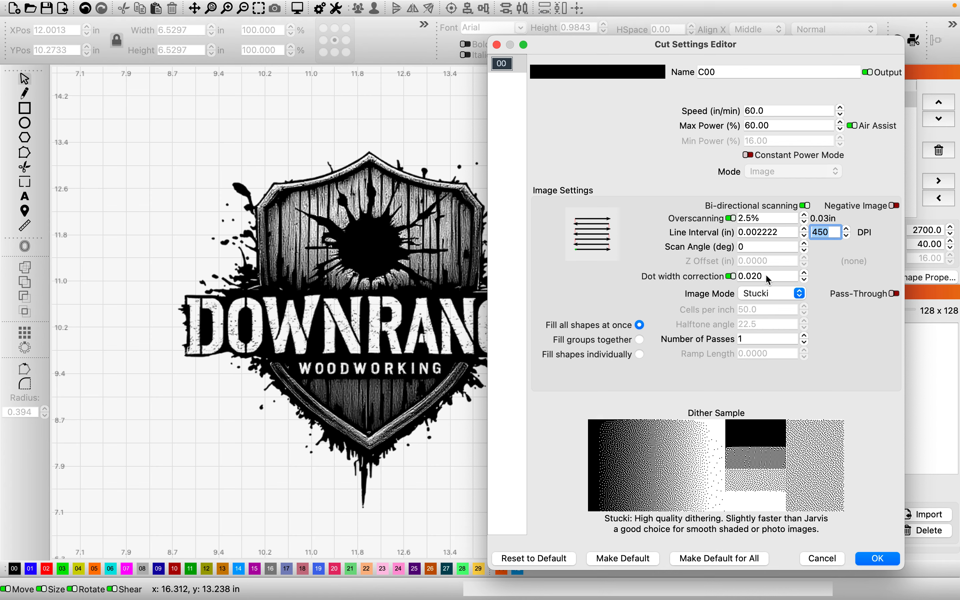
Step: Try the Threshold, Ordered, Atkinson, Dither and Stucki image modes in turn and compare their dither samples
left_click(782, 298)
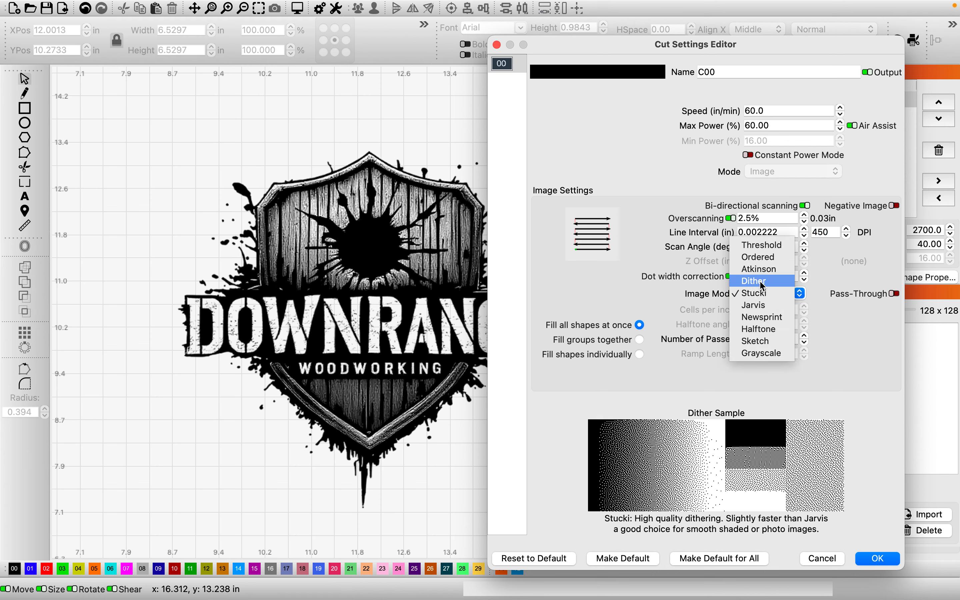
left_click(761, 245)
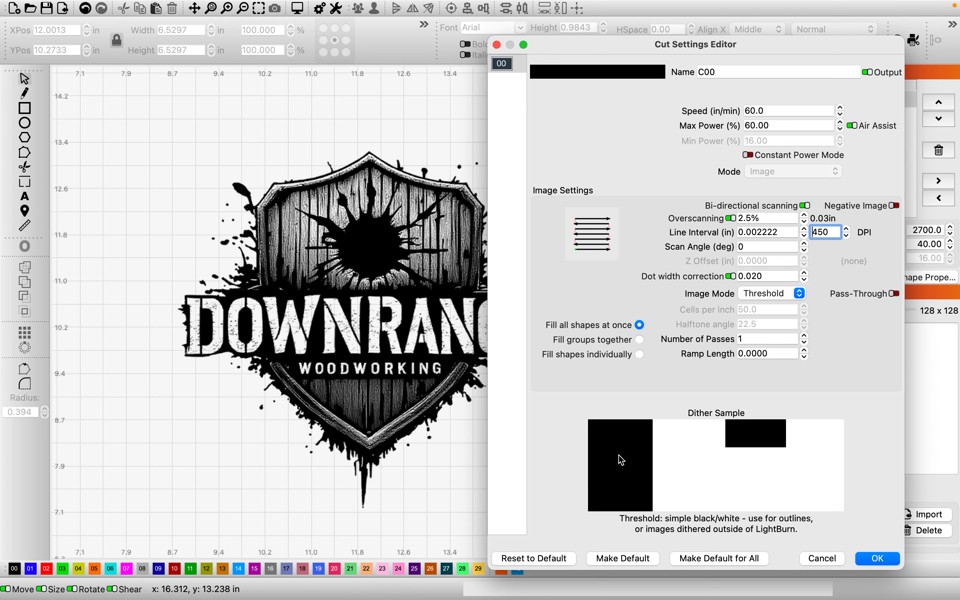
left_click(761, 296)
left_click(758, 304)
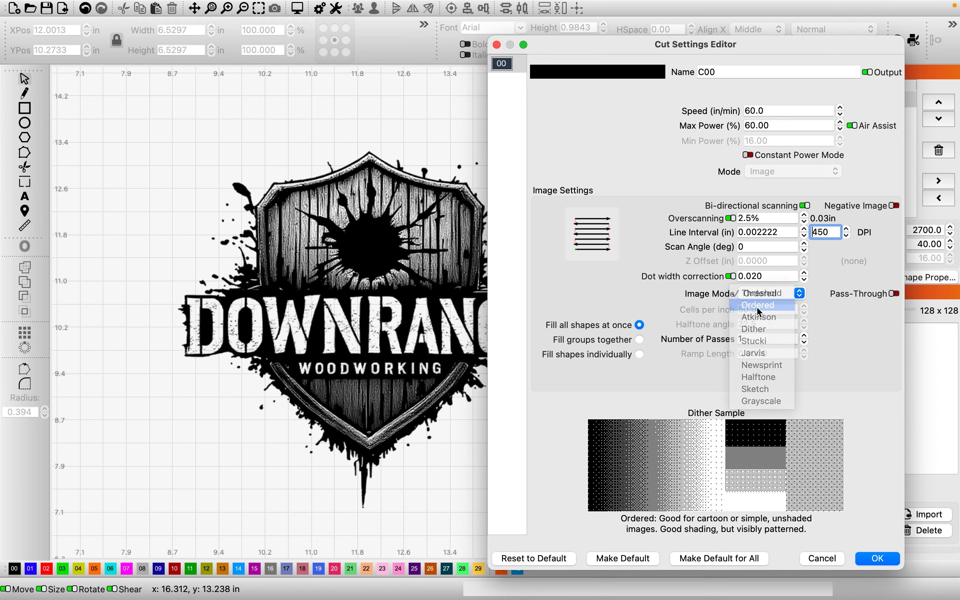
left_click(760, 297)
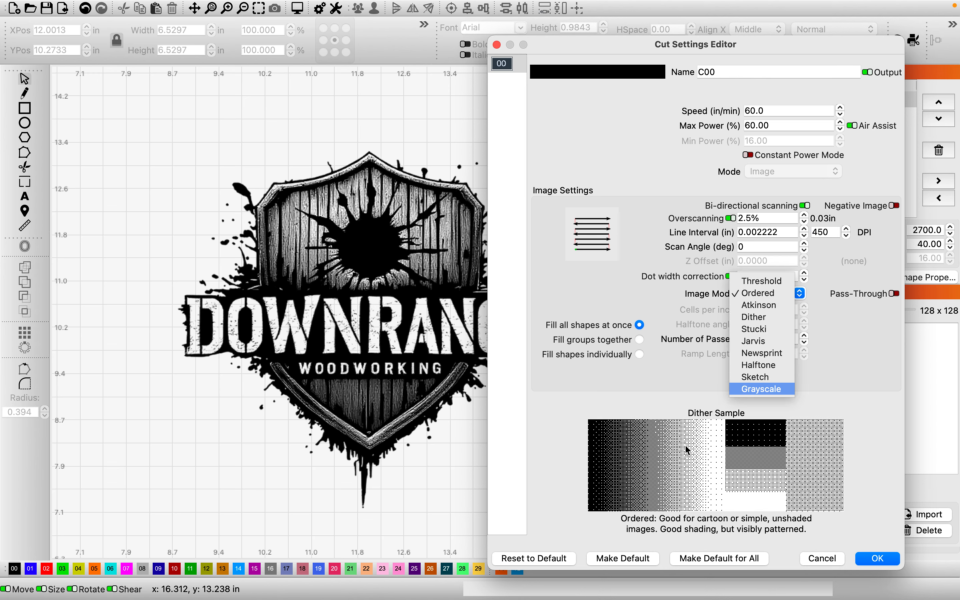
left_click(758, 304)
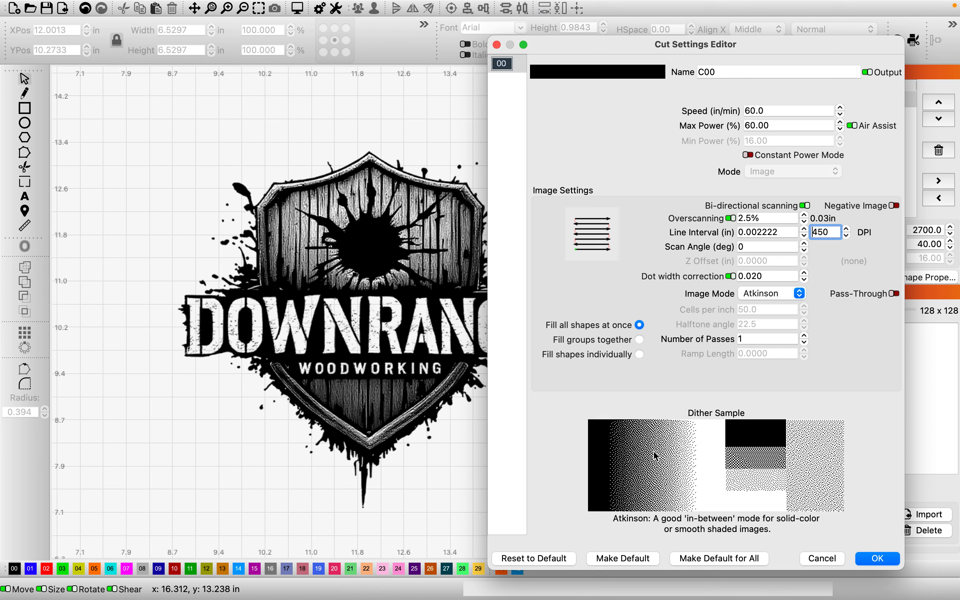
left_click(774, 297)
left_click(765, 308)
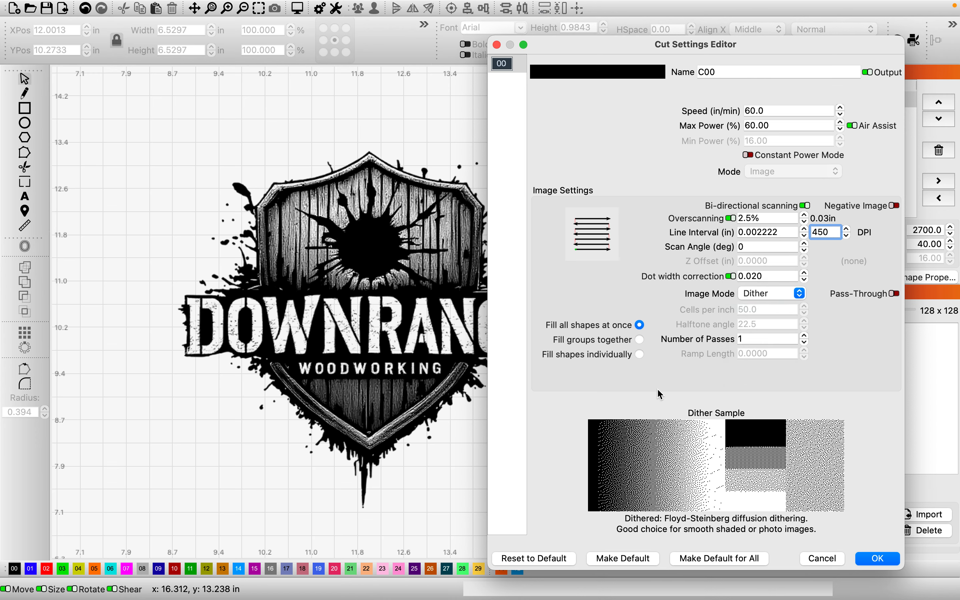
left_click(763, 298)
left_click(760, 305)
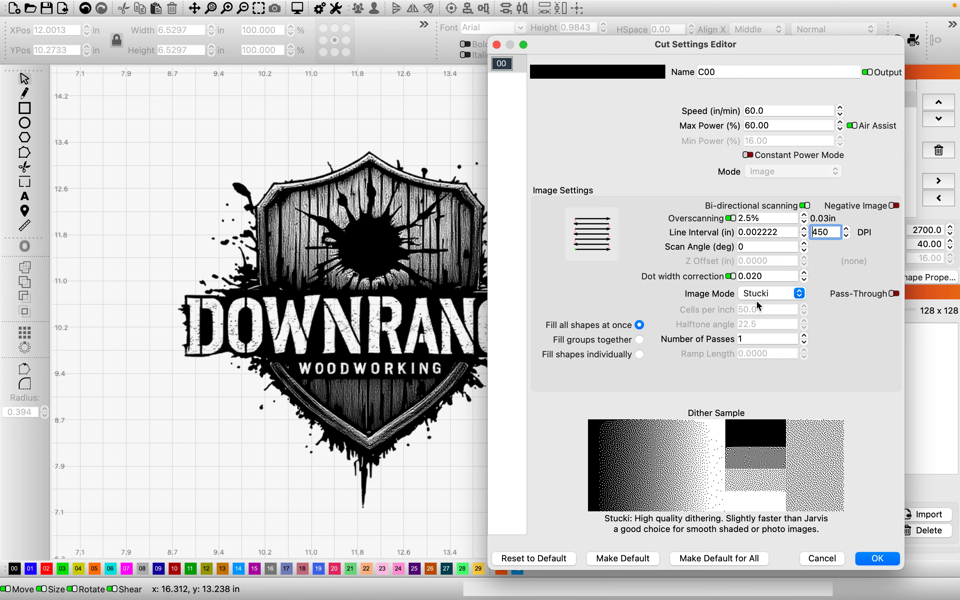
Step: Try the Newsprint, Grayscale and Dither image modes in turn and compare their samples
left_click(757, 298)
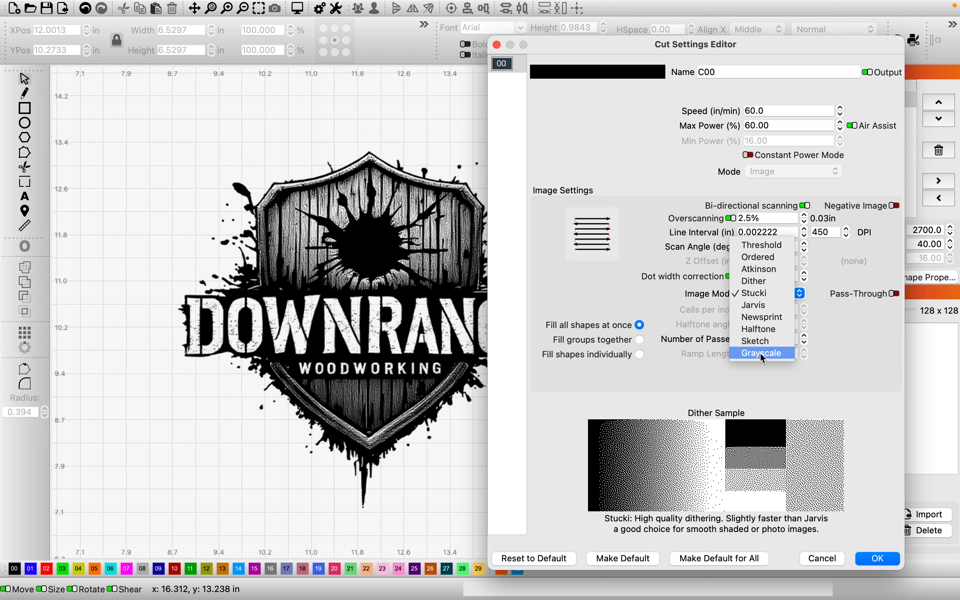
left_click(761, 320)
left_click(761, 298)
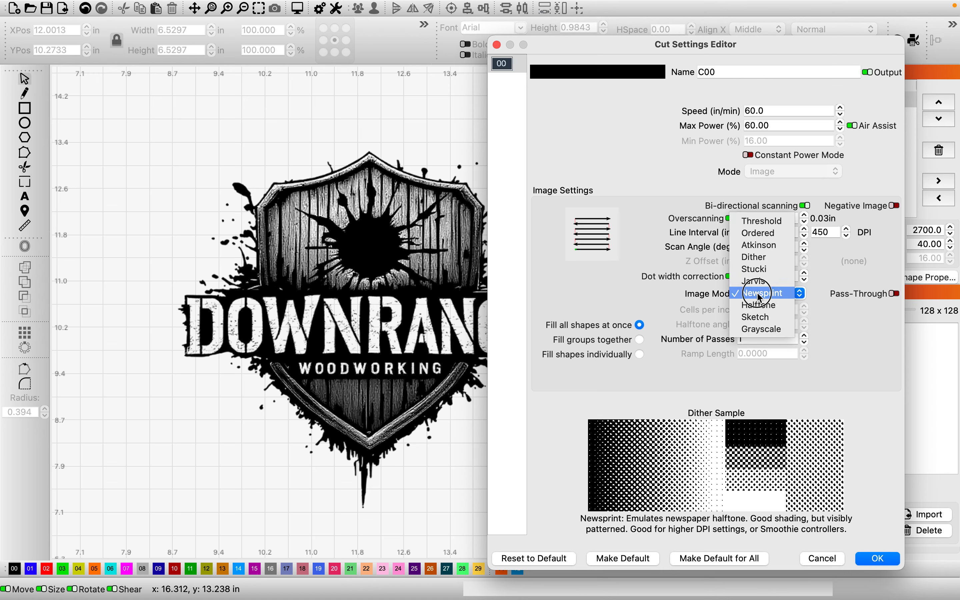
left_click(759, 330)
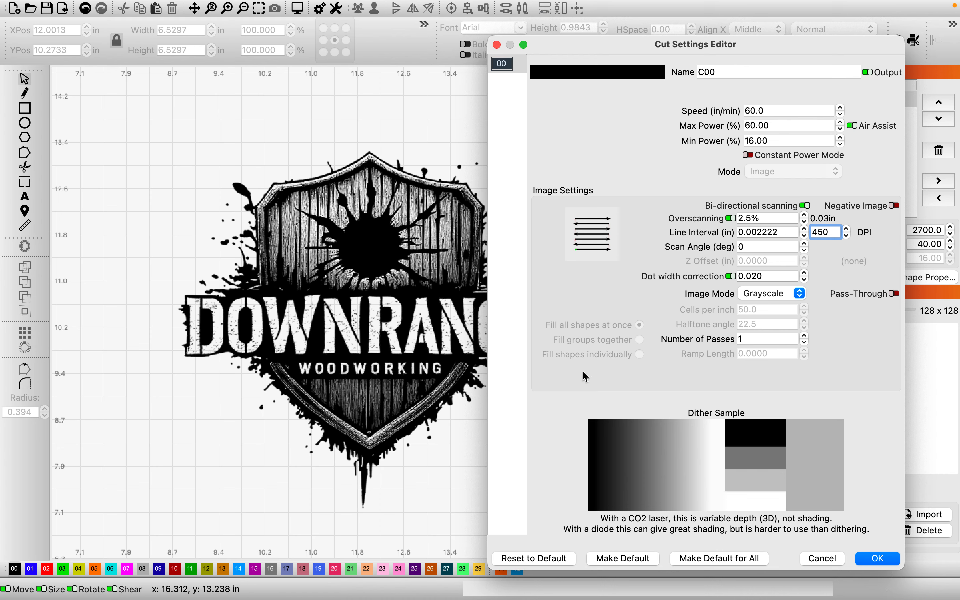
left_click(786, 304)
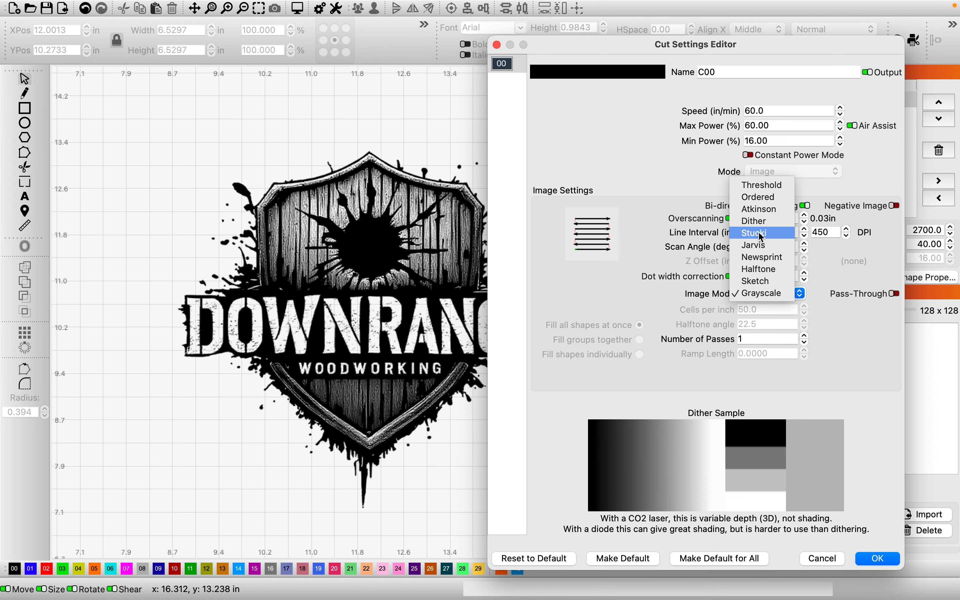
left_click(755, 221)
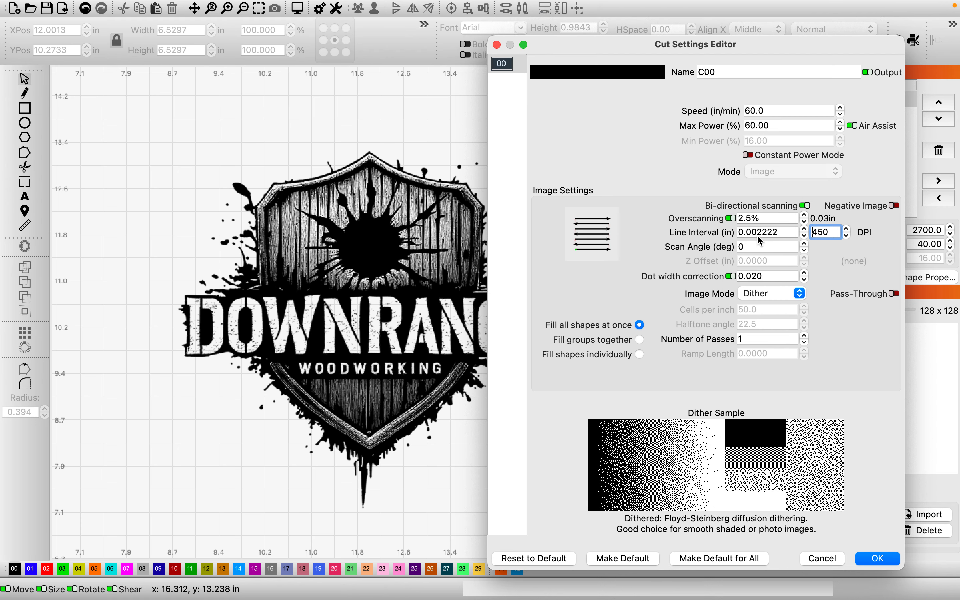
Step: Set the layer's image mode to Stucki and apply the cut settings
left_click(769, 293)
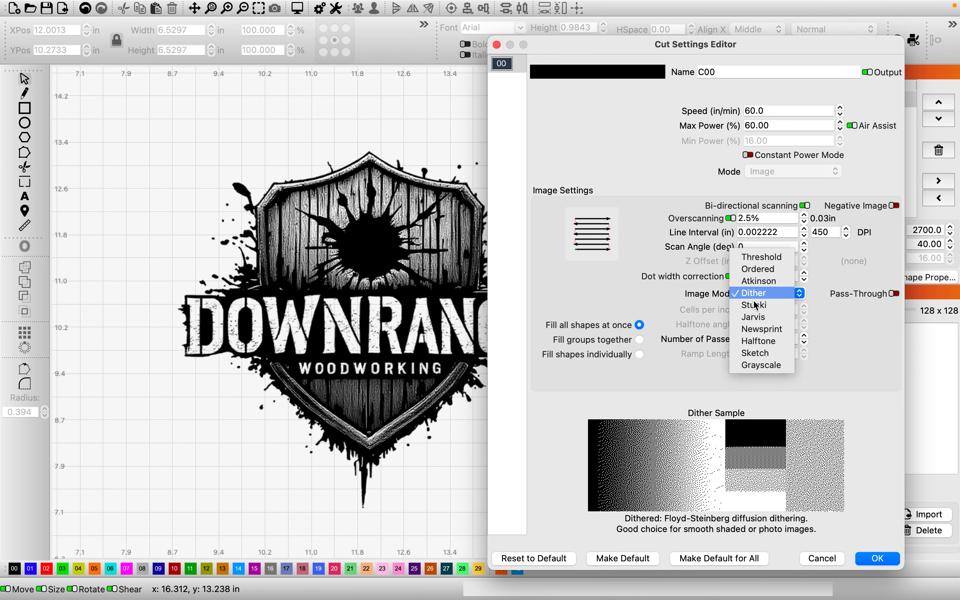
left_click(764, 307)
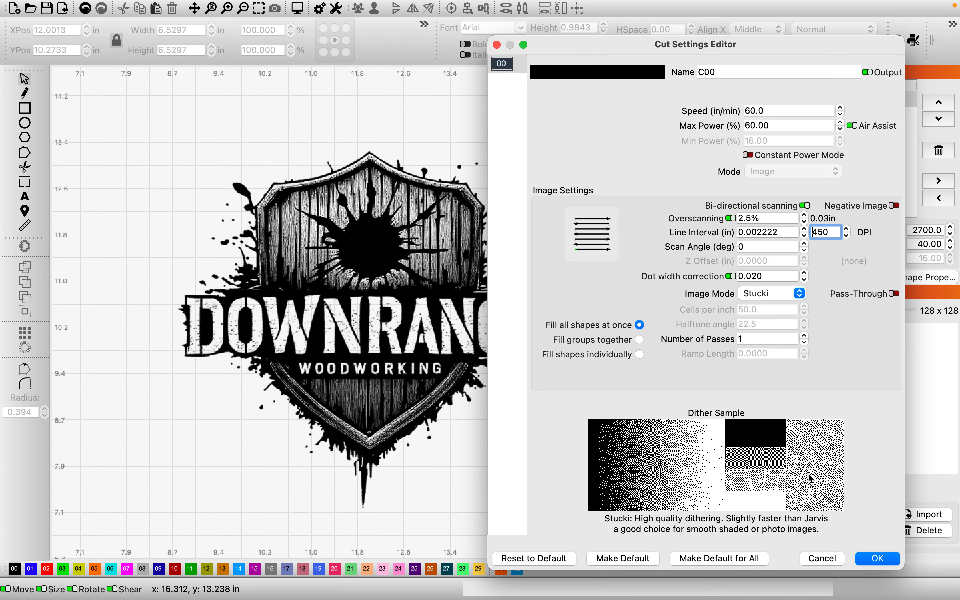
left_click(876, 559)
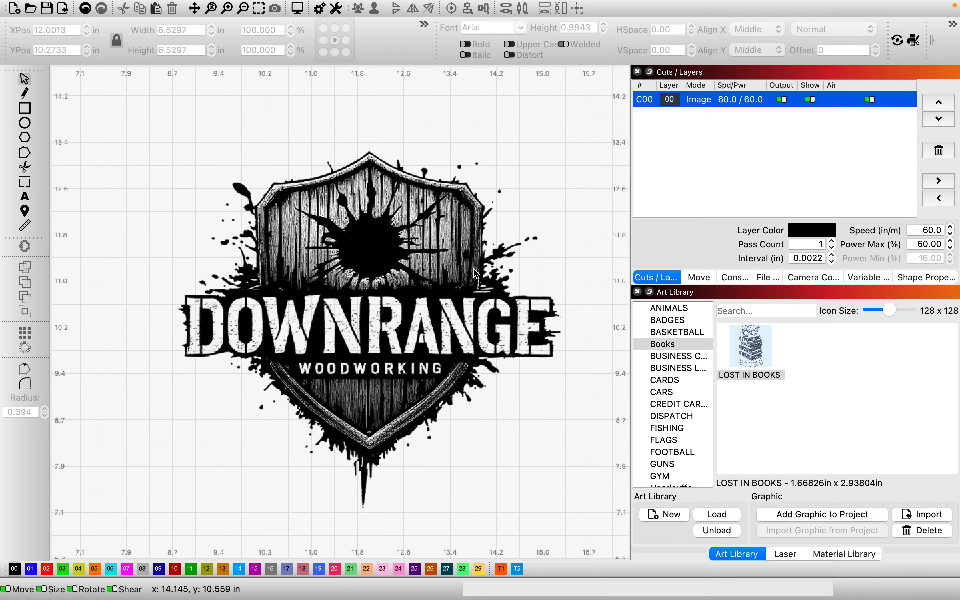
Step: Change the image layer's fill grouping to Fill groups together and apply it
double_click(698, 104)
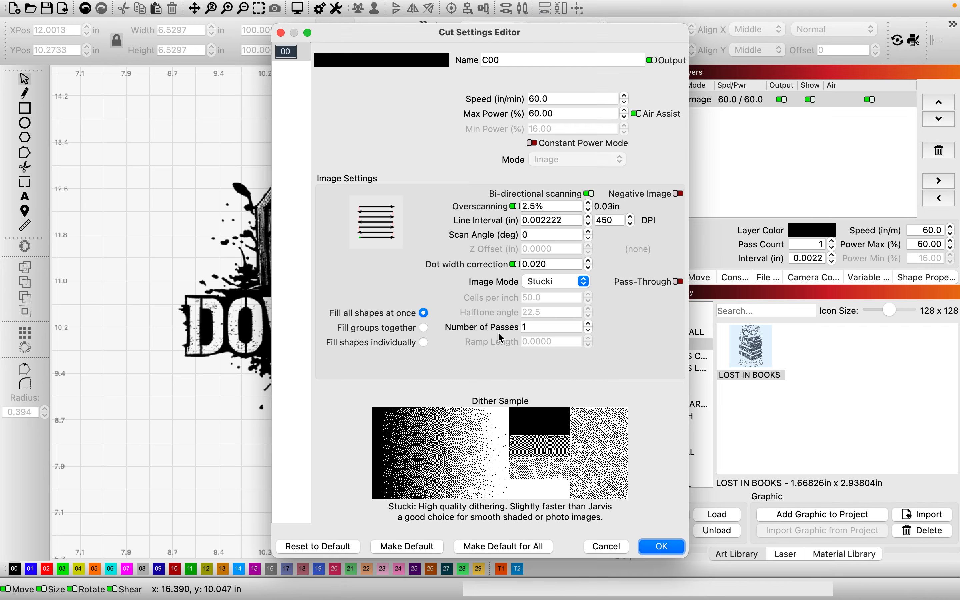
left_click(422, 327)
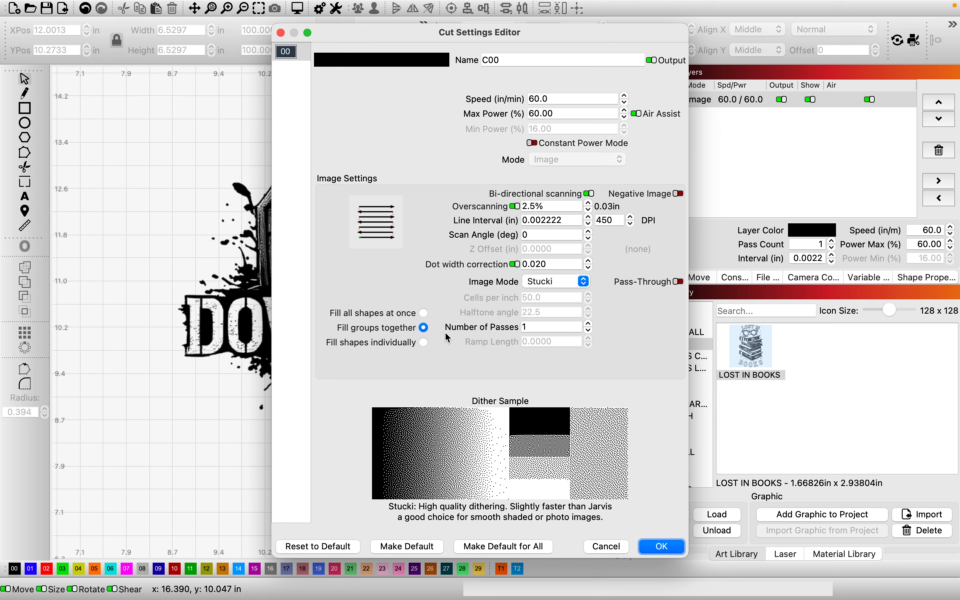
left_click(669, 552)
Step: Preview the logo engraving, examine the lettering and shield detail, then close the preview
left_click(297, 8)
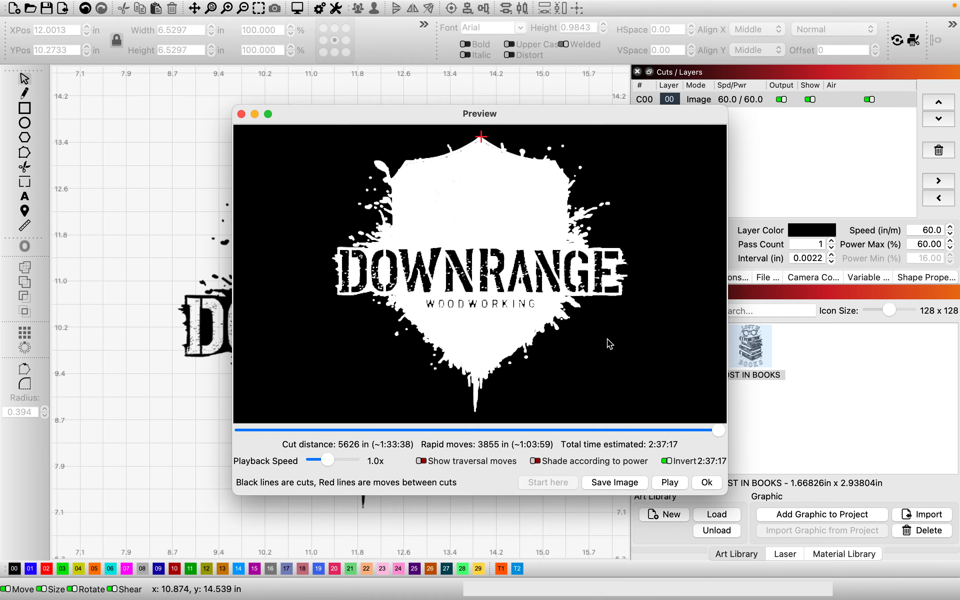
scroll(436, 271, "up", 5)
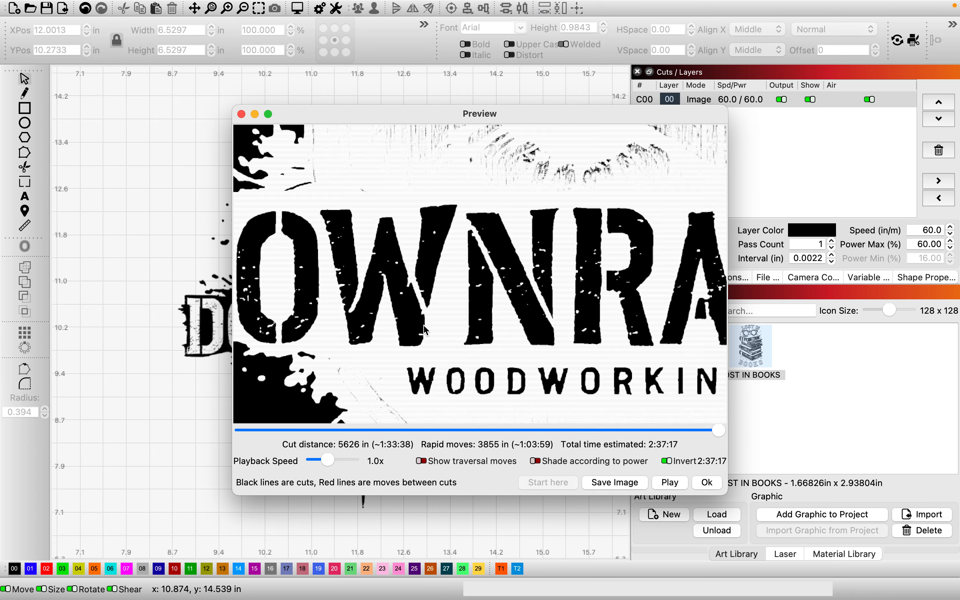
scroll(424, 329, "down", 2)
scroll(423, 329, "down", 3)
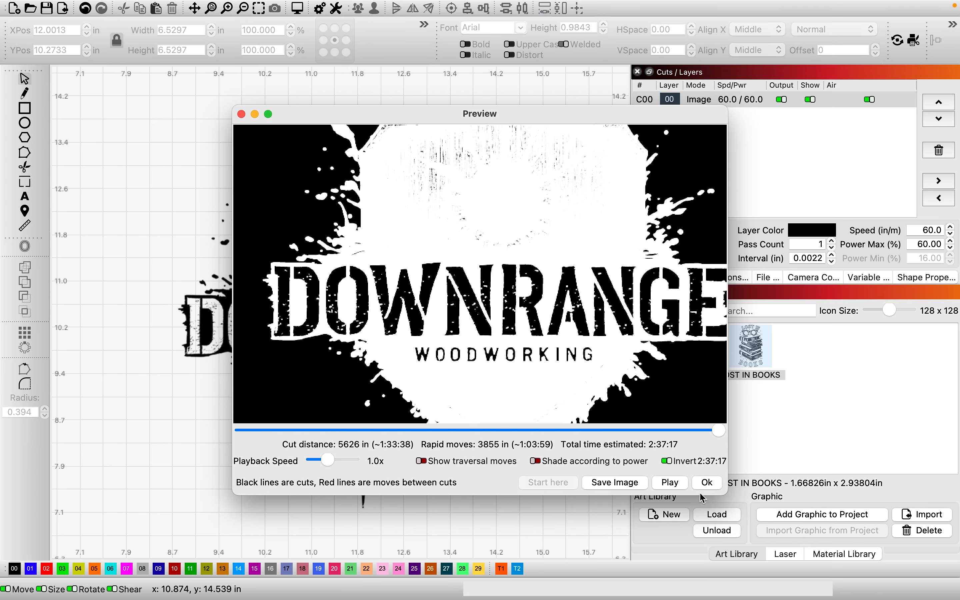
left_click(707, 482)
Step: Set the image layer's image mode to Grayscale and apply the cut settings
double_click(719, 106)
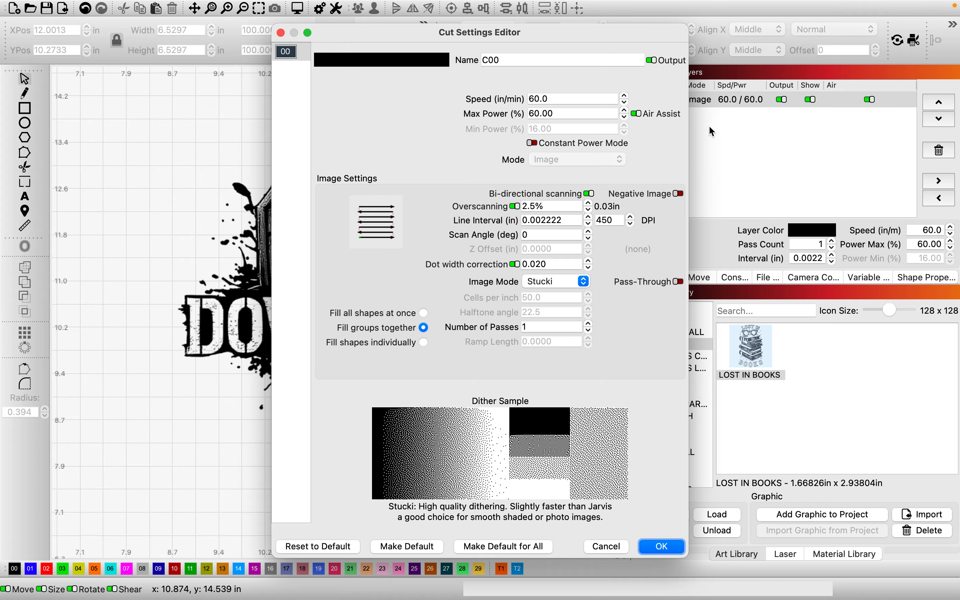
left_click(584, 282)
left_click(545, 342)
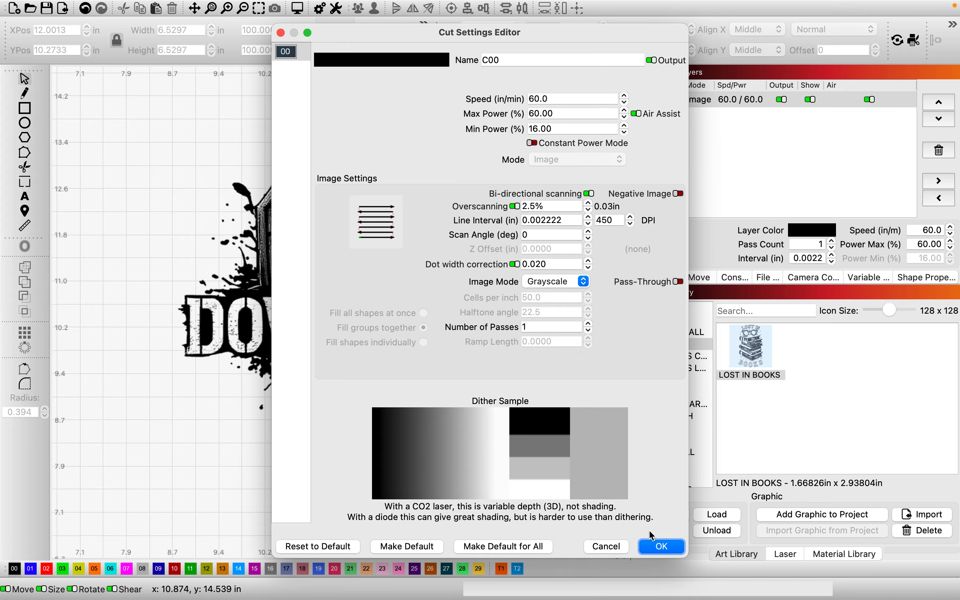
left_click(661, 546)
Step: Preview the grayscale engraving of the logo, examine the lettering and background areas, and close the preview
left_click(298, 8)
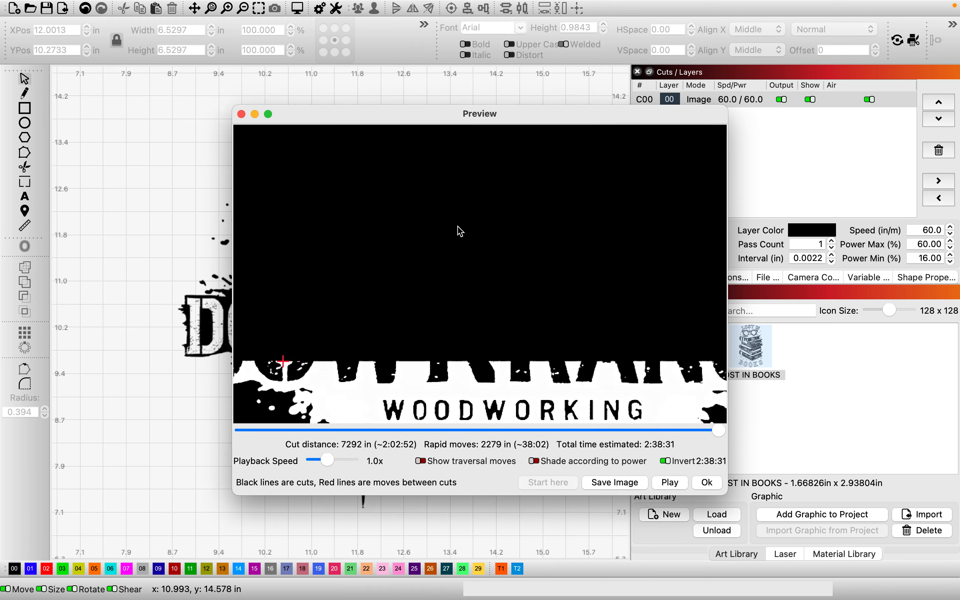
scroll(460, 231, "up", 3)
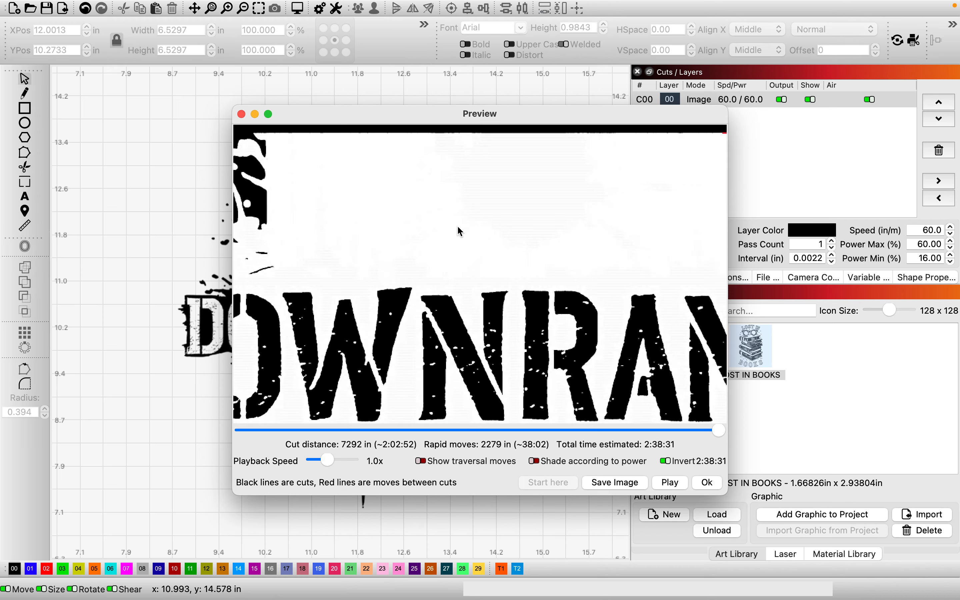
scroll(595, 311, "down", 5)
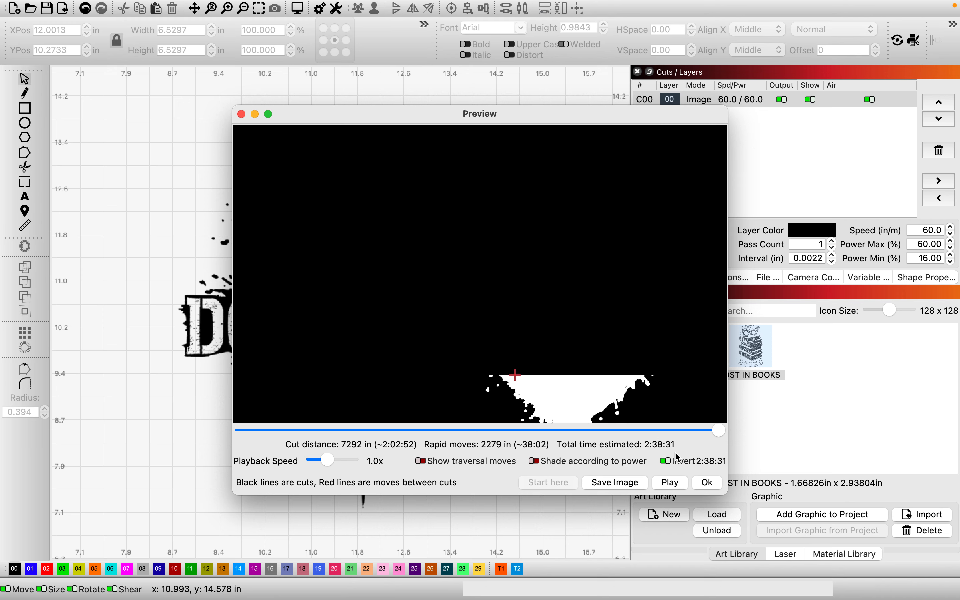
left_click(707, 483)
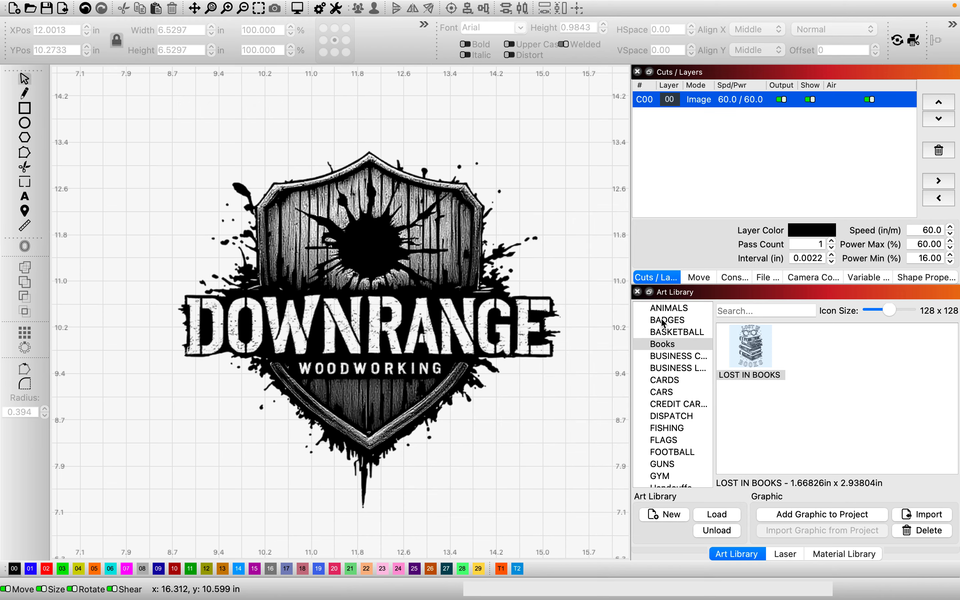
Step: Set the image layer's image mode to Threshold and apply the cut settings
left_click(706, 101)
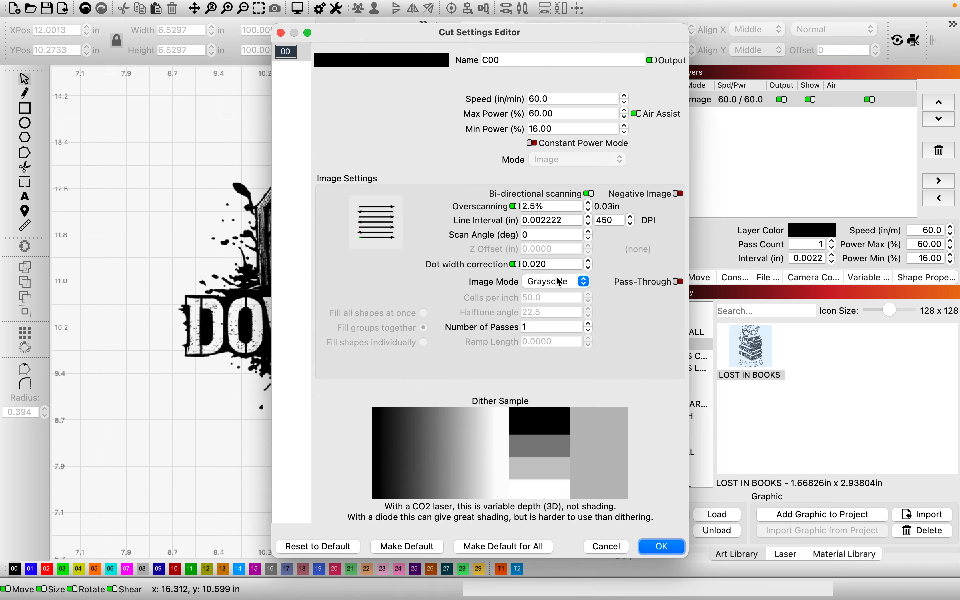
left_click(559, 280)
left_click(551, 167)
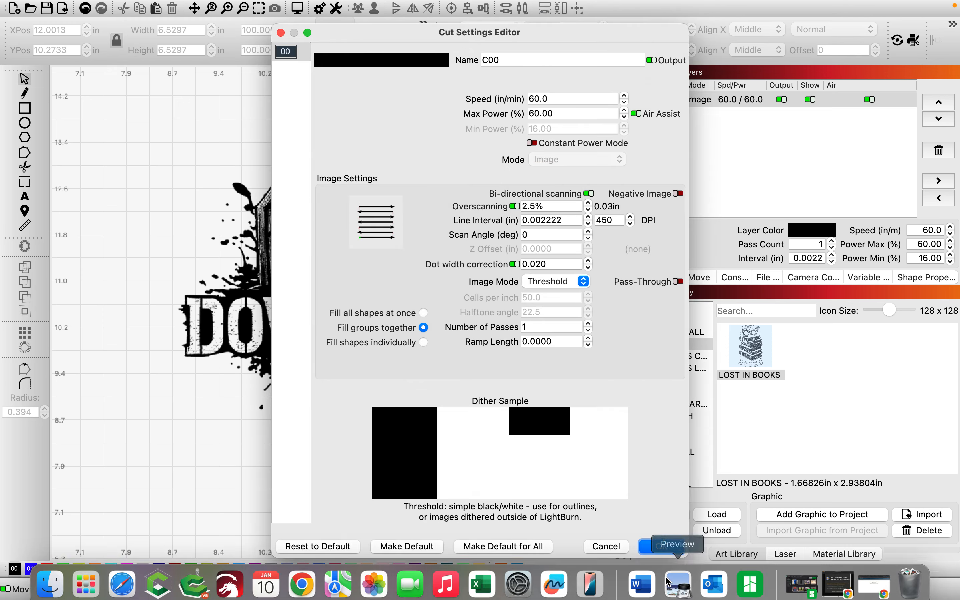
left_click(659, 546)
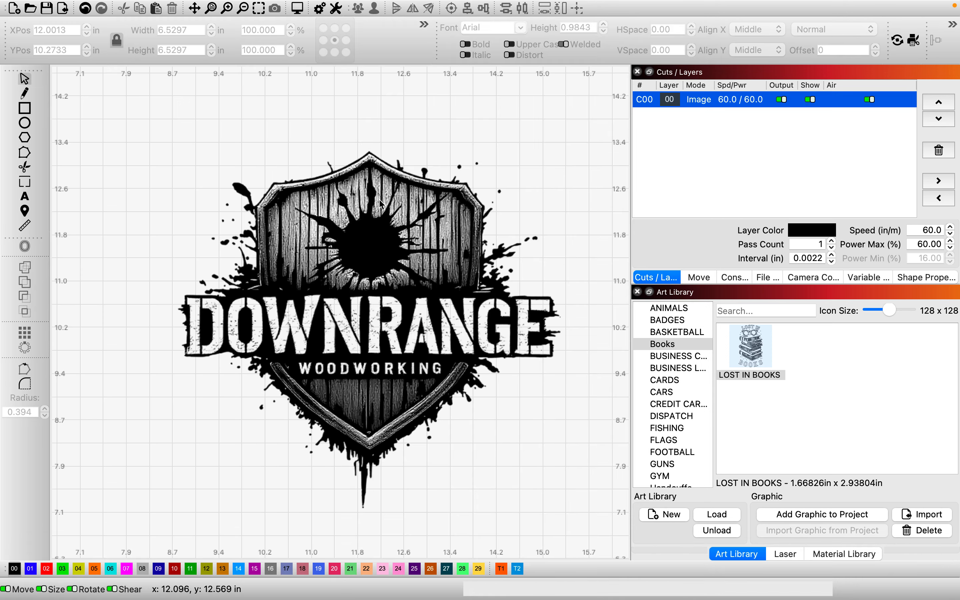
Step: Preview the threshold engraving of the logo, examine the shield texture and lettering up close, and close the preview
left_click(297, 8)
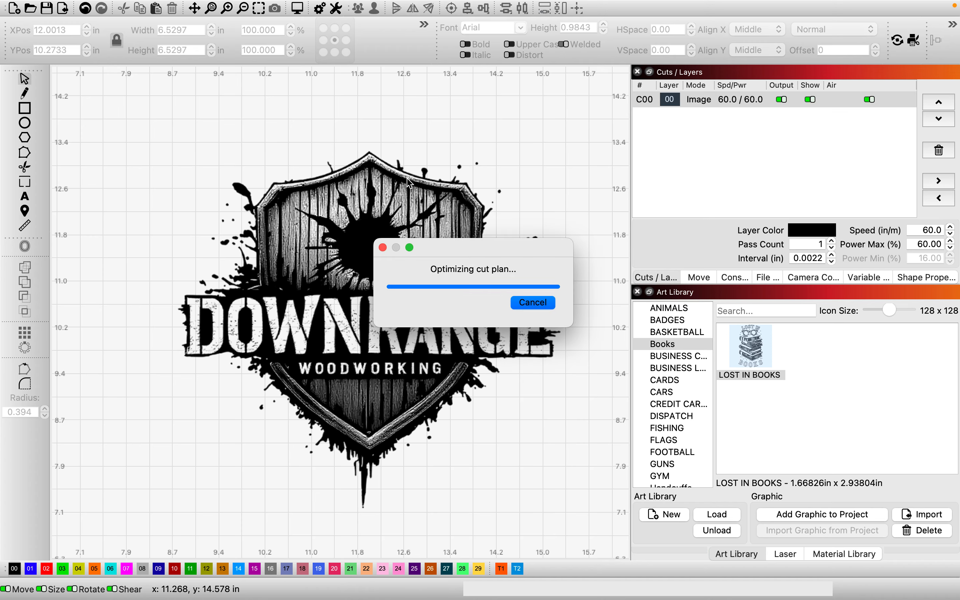
scroll(492, 171, "up", 5)
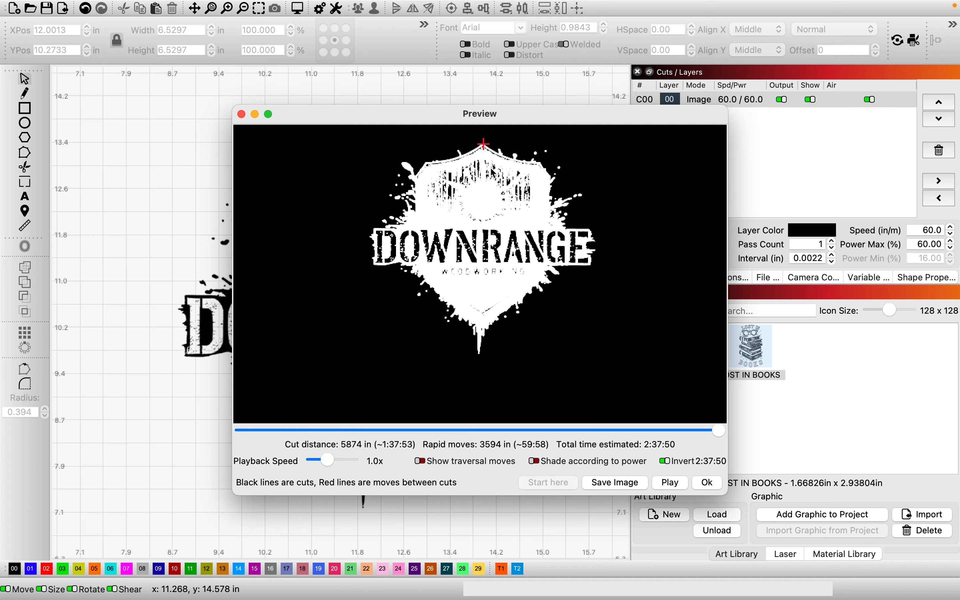
scroll(492, 172, "down", 6)
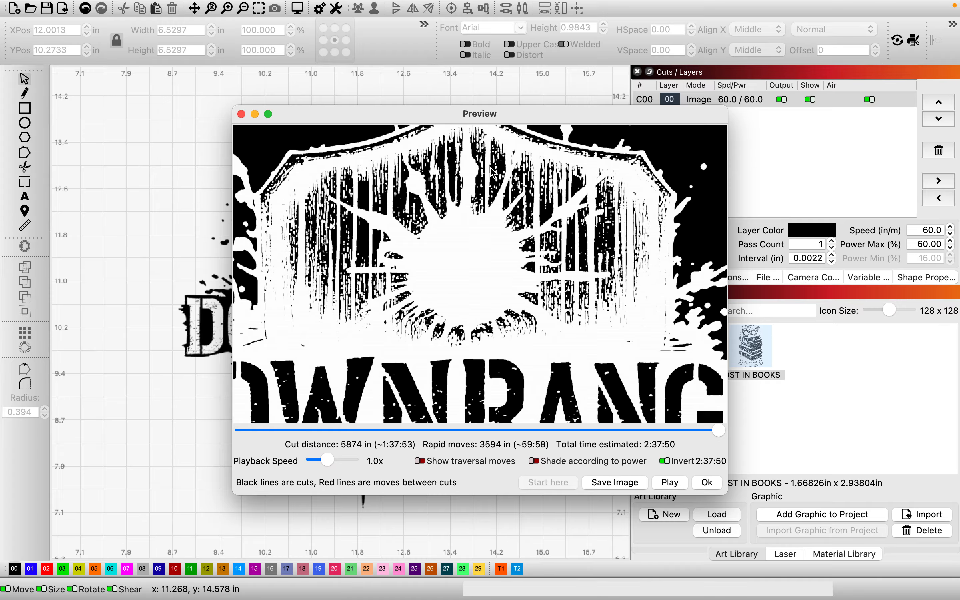
left_click(707, 481)
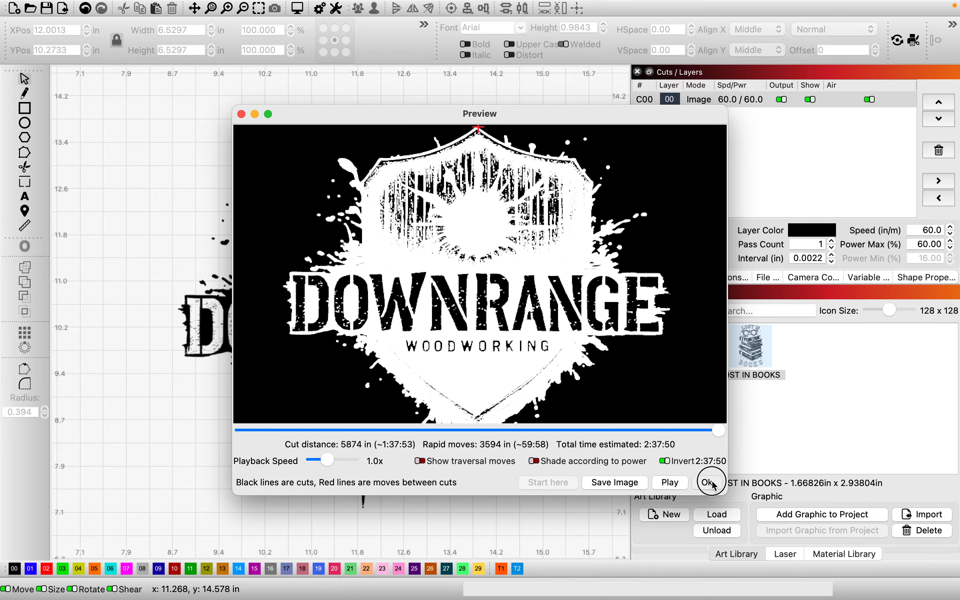
Step: Inspect the logo's detail and reposition it on the workspace to about X 11.16 in, Y 9.83 in
left_click_drag(378, 312, 382, 257)
scroll(382, 257, "up", 2)
scroll(381, 257, "down", 3)
scroll(382, 256, "up", 3)
scroll(382, 256, "up", 8)
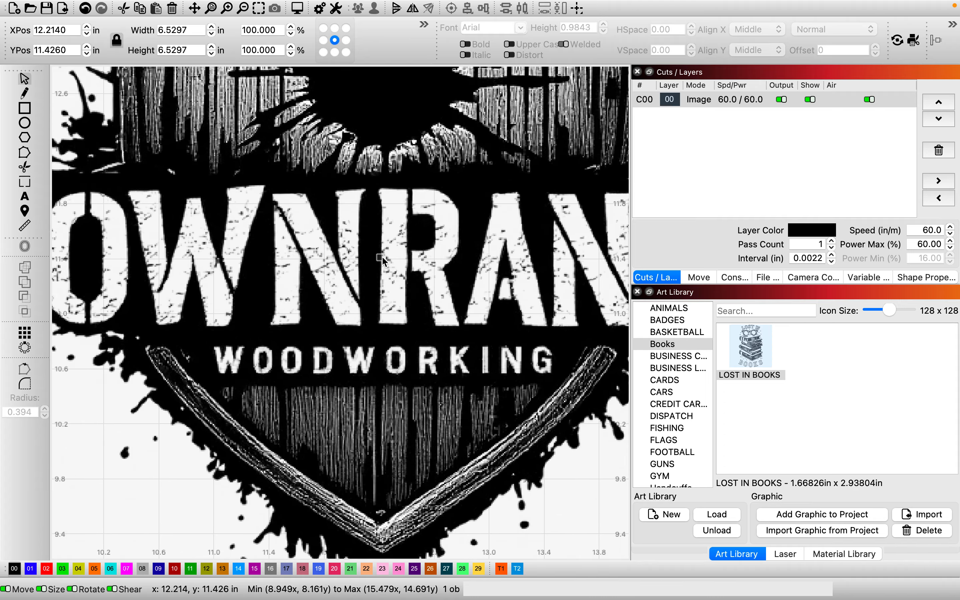
scroll(381, 256, "down", 8)
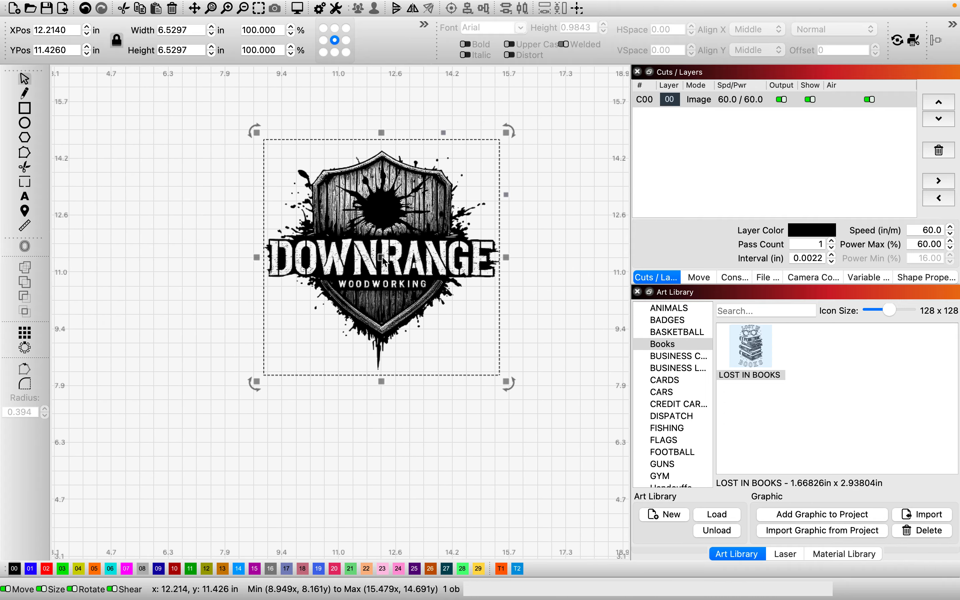
left_click_drag(406, 275, 399, 354)
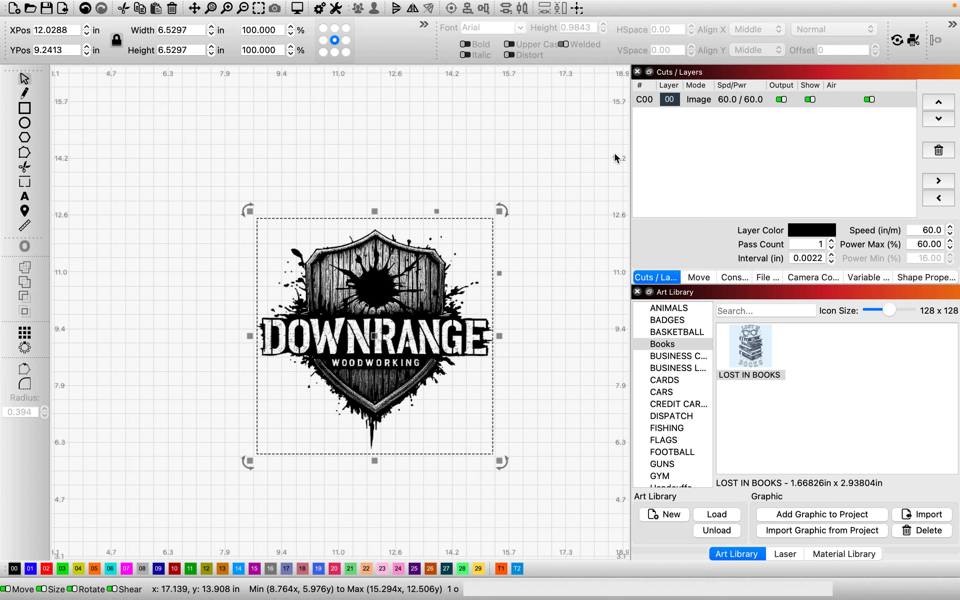
left_click_drag(313, 329, 361, 329)
scroll(344, 191, "down", 3)
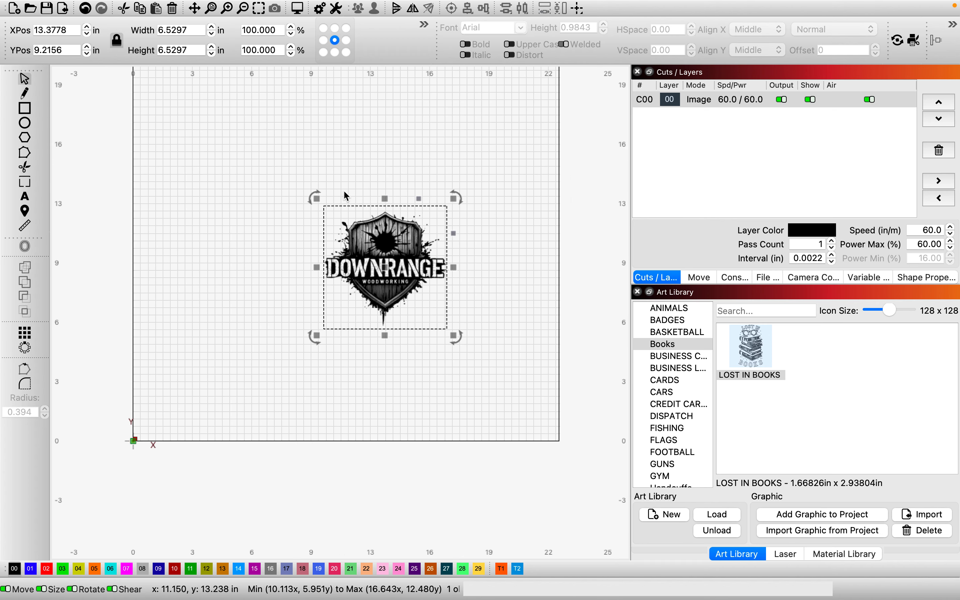
left_click_drag(357, 236, 315, 226)
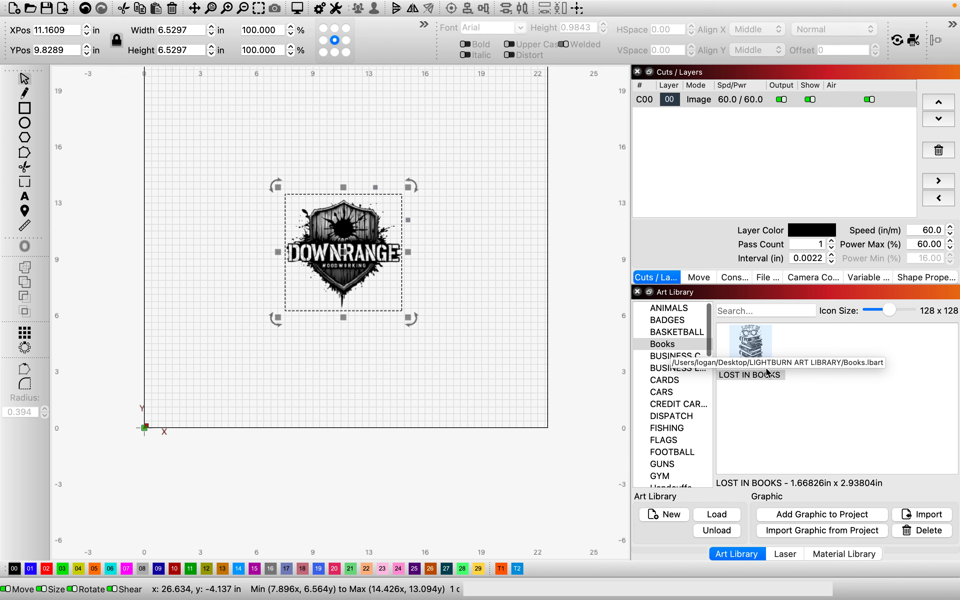
Step: Browse the art library list and view the graphics in the CARS, DISPATCH, FISHING and FLAGS libraries
scroll(670, 348, "down", 4)
scroll(671, 348, "up", 3)
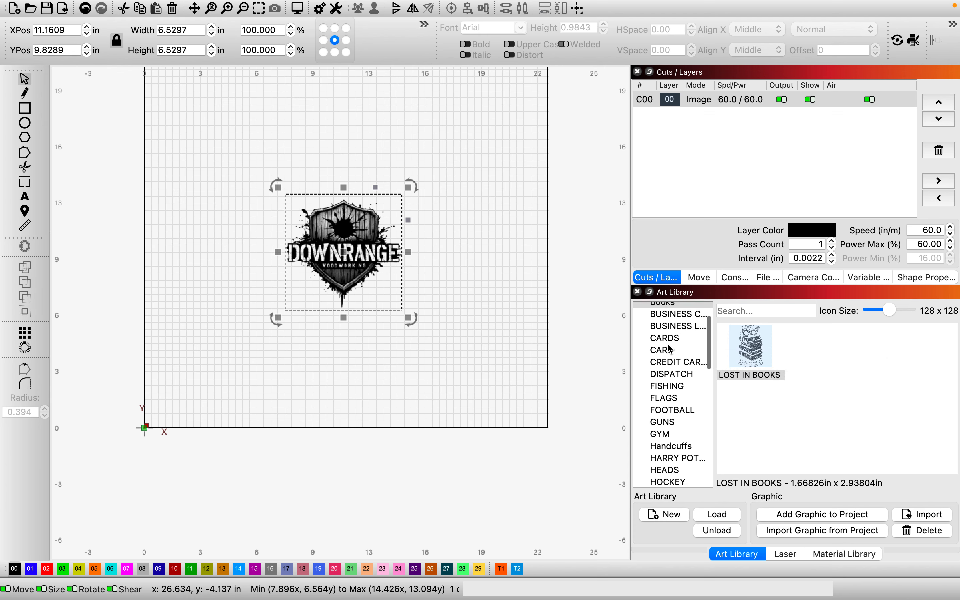
scroll(671, 348, "down", 10)
scroll(670, 348, "up", 10)
scroll(670, 348, "up", 3)
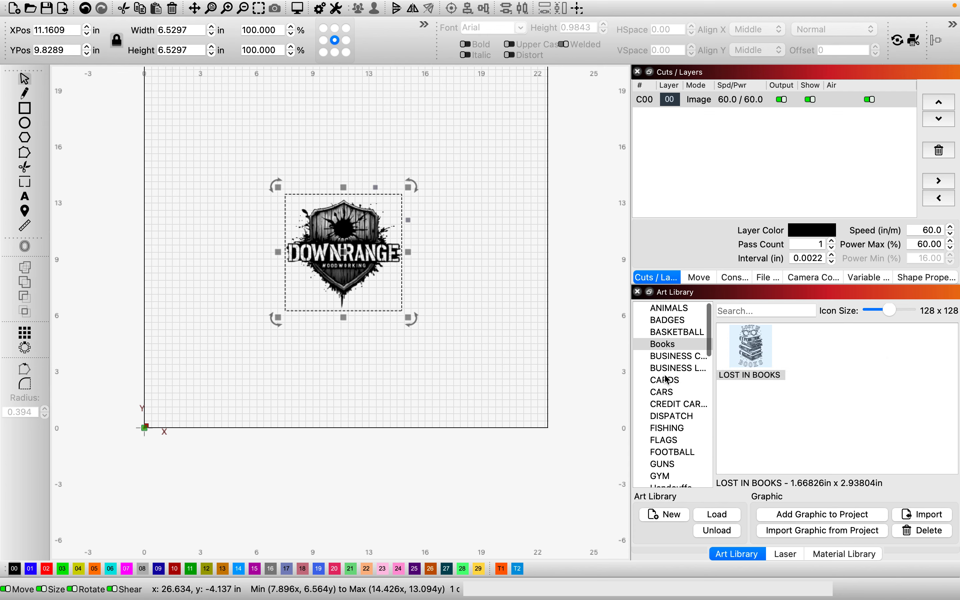
left_click(674, 393)
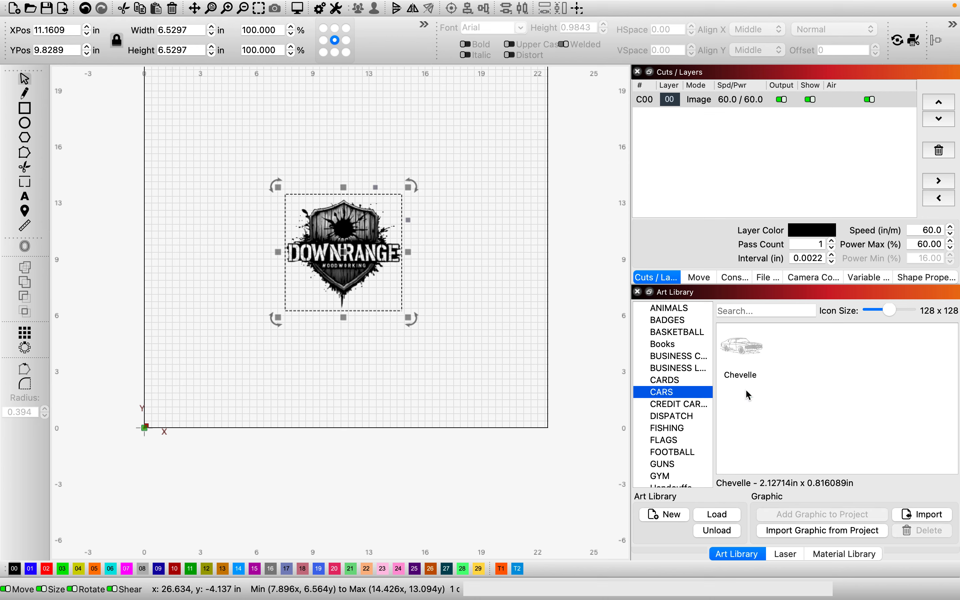
left_click(688, 417)
left_click(671, 429)
left_click(683, 440)
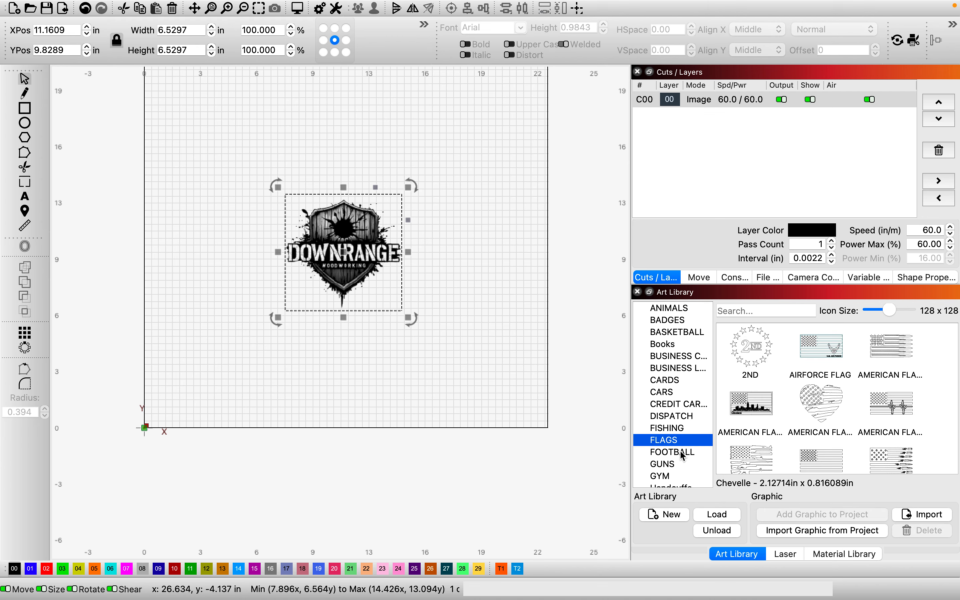
Step: Look through the Handcuffs, HEADS and HOCKEY art libraries and open the ANIMALS library
scroll(670, 369, "down", 3)
left_click(675, 367)
left_click(677, 391)
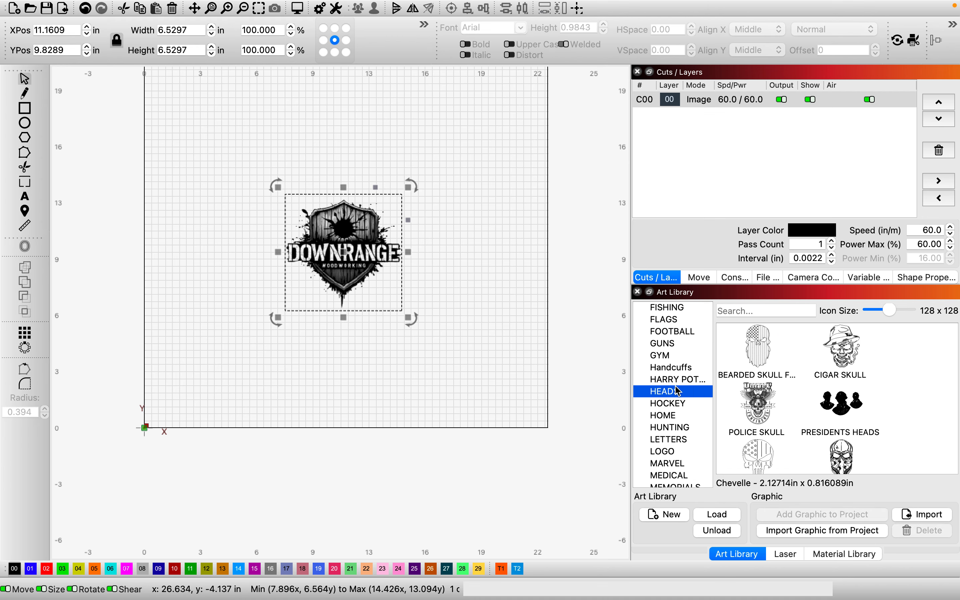
left_click(679, 404)
scroll(680, 410, "up", 4)
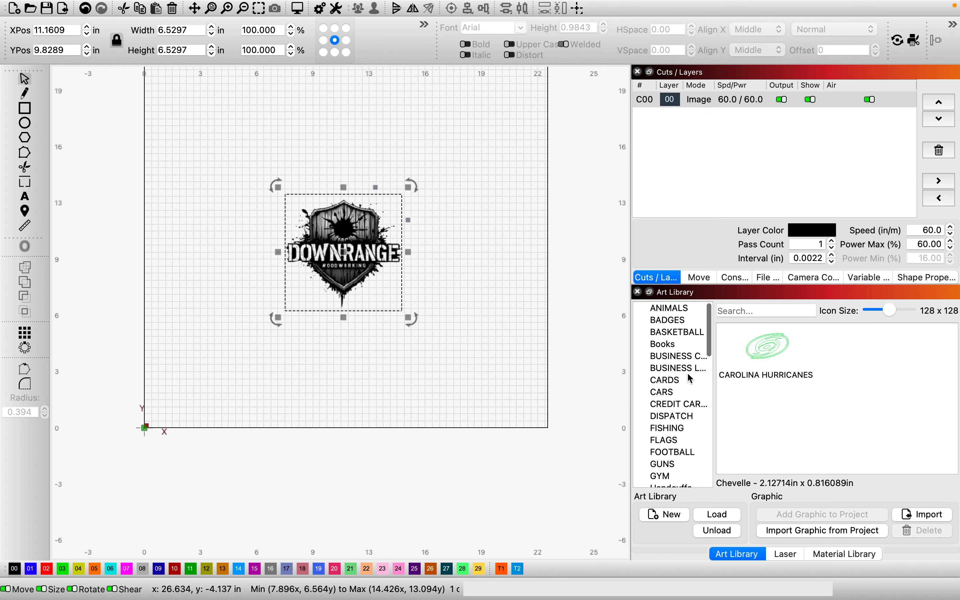
left_click(672, 310)
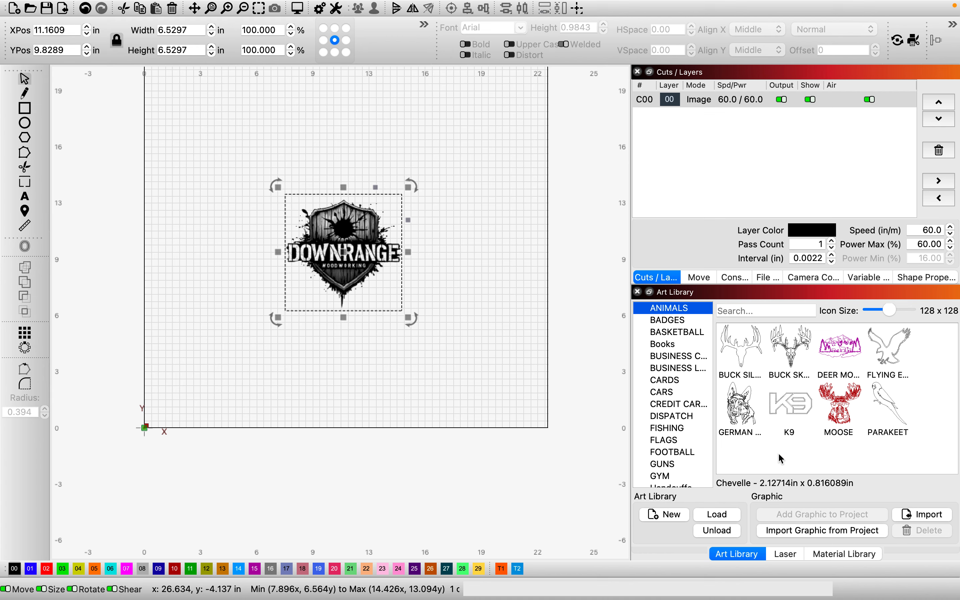
left_click(607, 417)
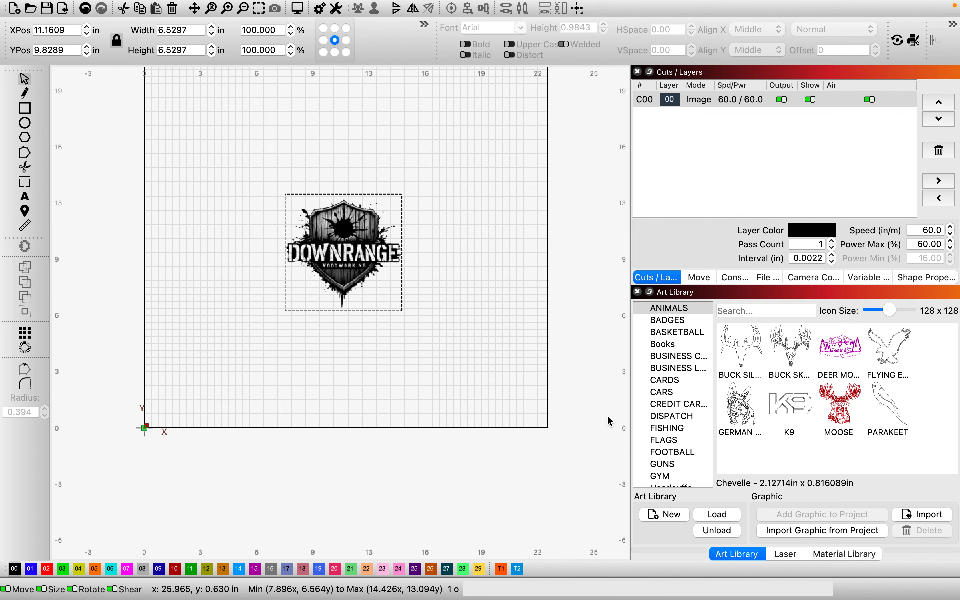
left_click(679, 516)
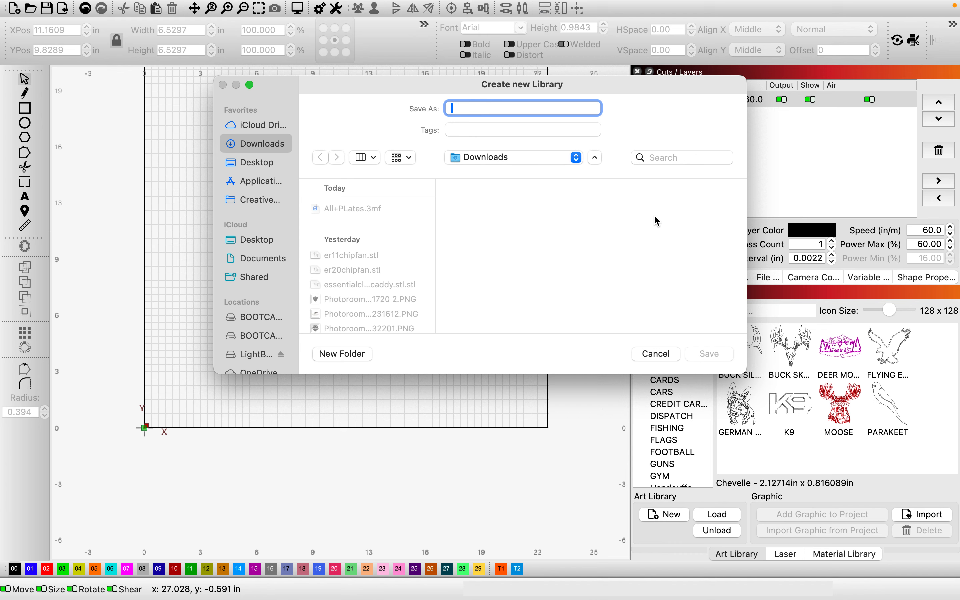
left_click(523, 159)
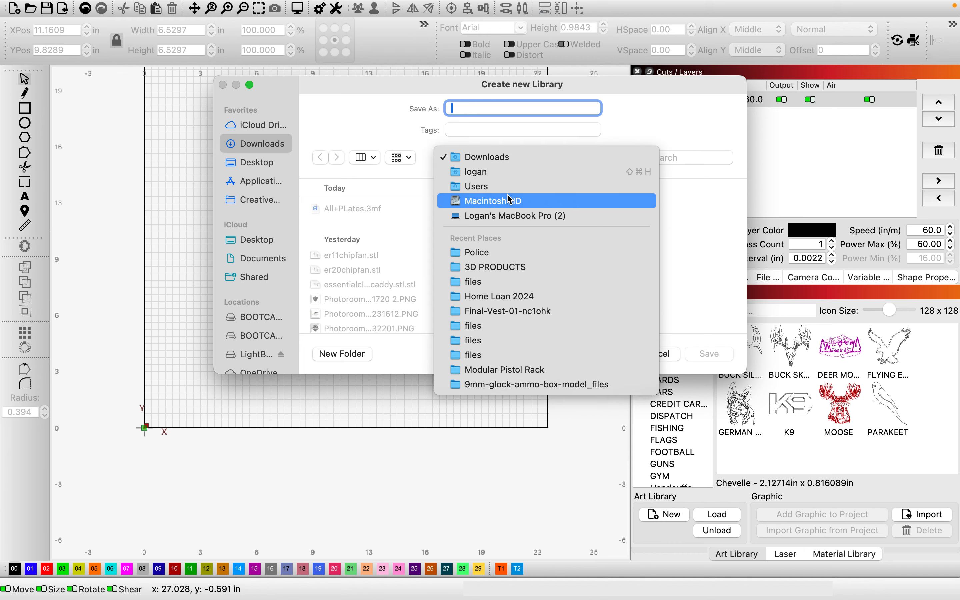
left_click(683, 306)
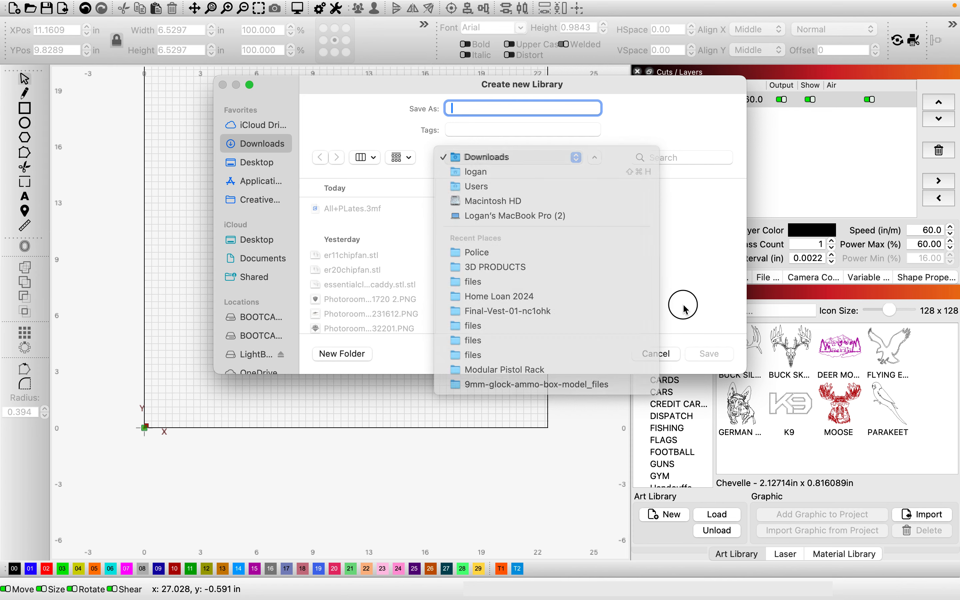
left_click(669, 350)
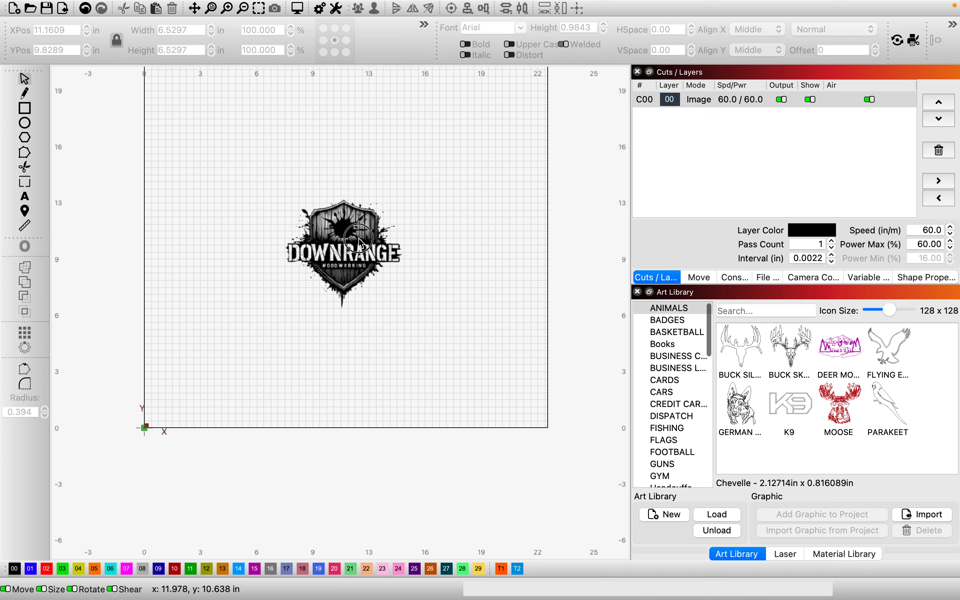
Step: Import the logo from the project into the ANIMALS art library under the name Logo
left_click(351, 224)
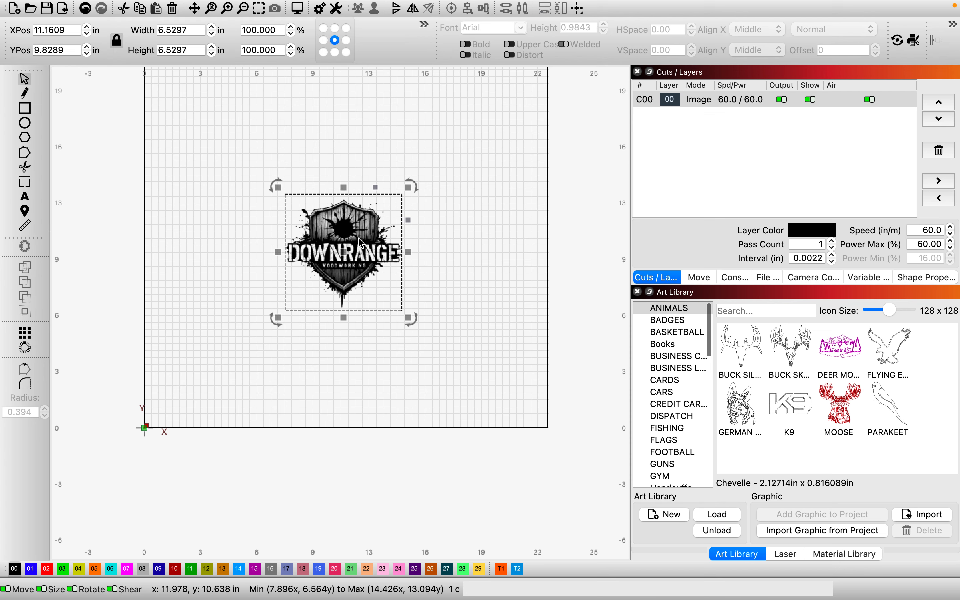
left_click(516, 305)
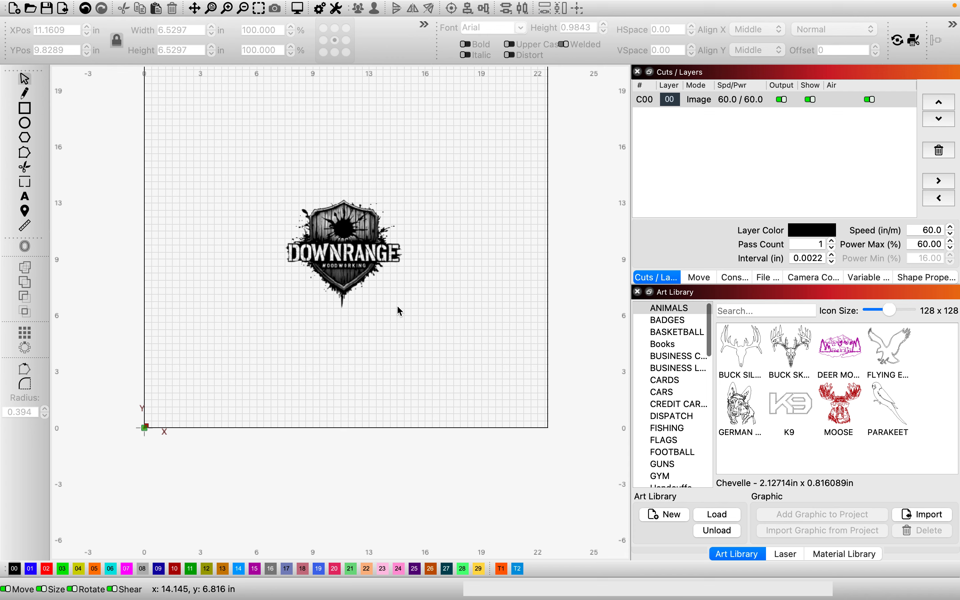
left_click(377, 254)
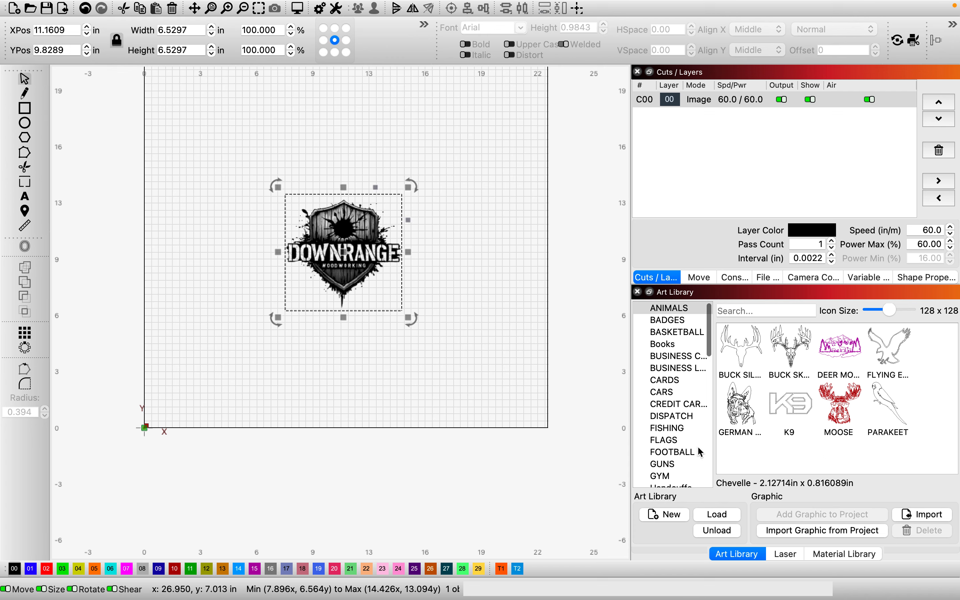
left_click(782, 532)
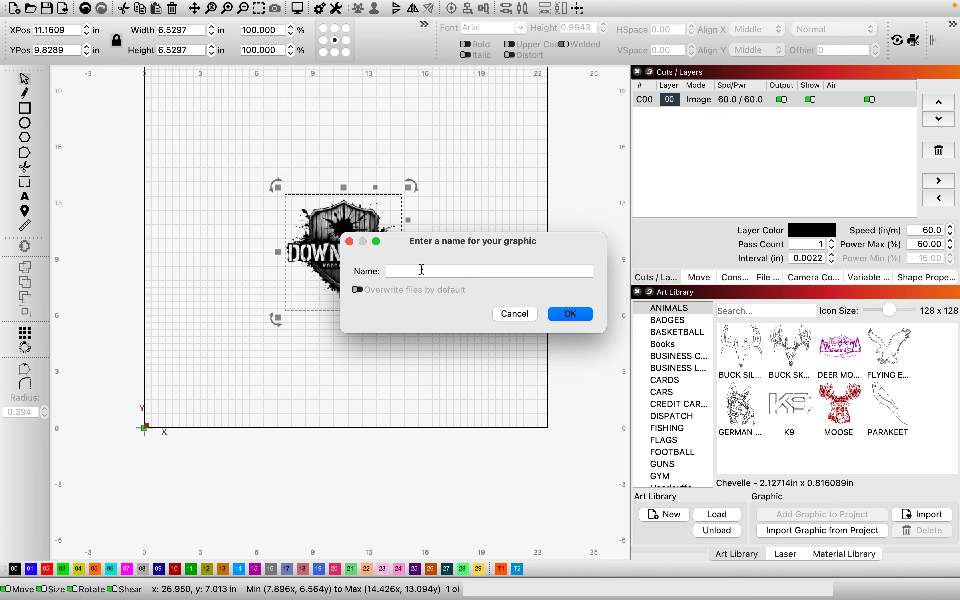
key("Return")
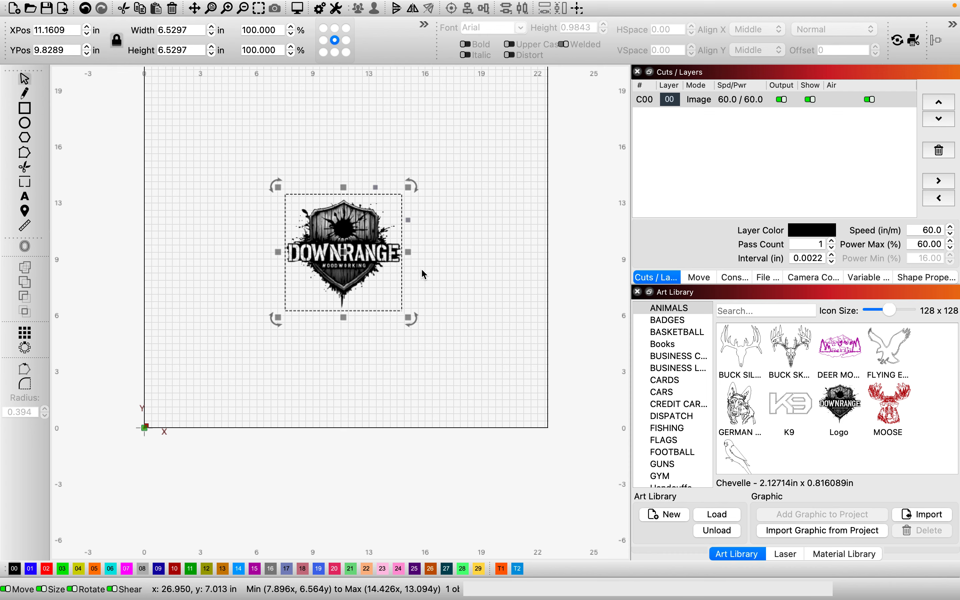
Step: Look through several art libraries, including the business, DISPATCH and CREDIT CAR... entries
left_click(660, 356)
left_click(692, 427)
left_click(659, 368)
left_click(694, 417)
left_click(670, 404)
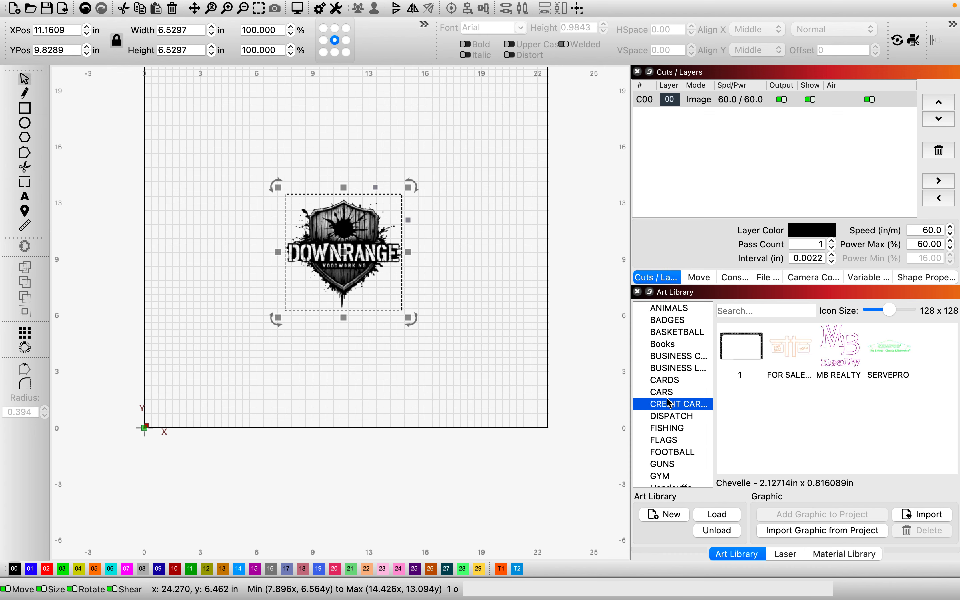
Step: Add a copy of Logo from the ANIMALS library to the workspace and move it to about X 17.02 in, Y 13.74 in
left_click(670, 308)
double_click(843, 401)
left_click_drag(338, 322, 446, 192)
Step: Delete both the original logo and its library copy from the workspace
left_click(353, 235)
key("Delete")
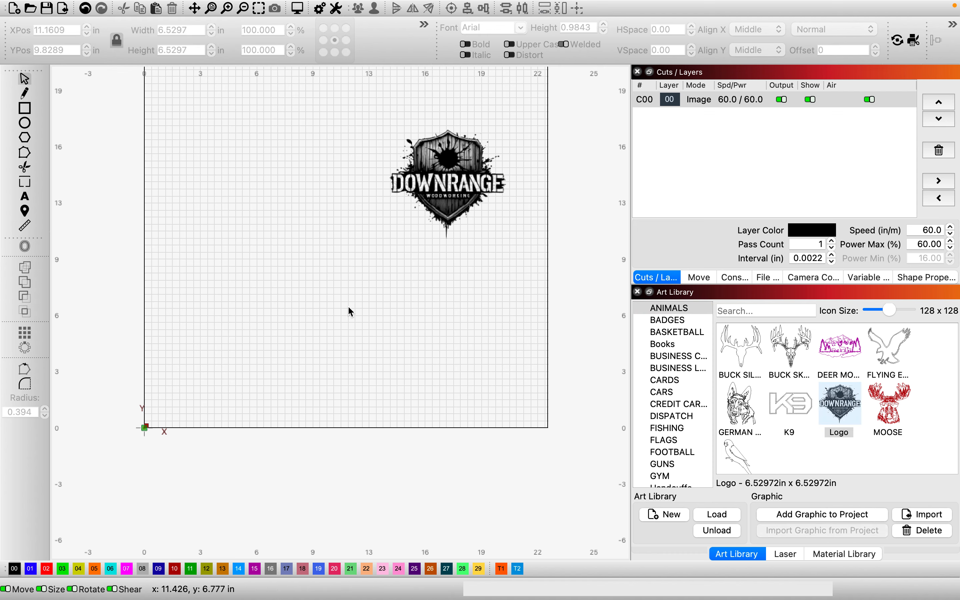
left_click(426, 205)
key("Delete")
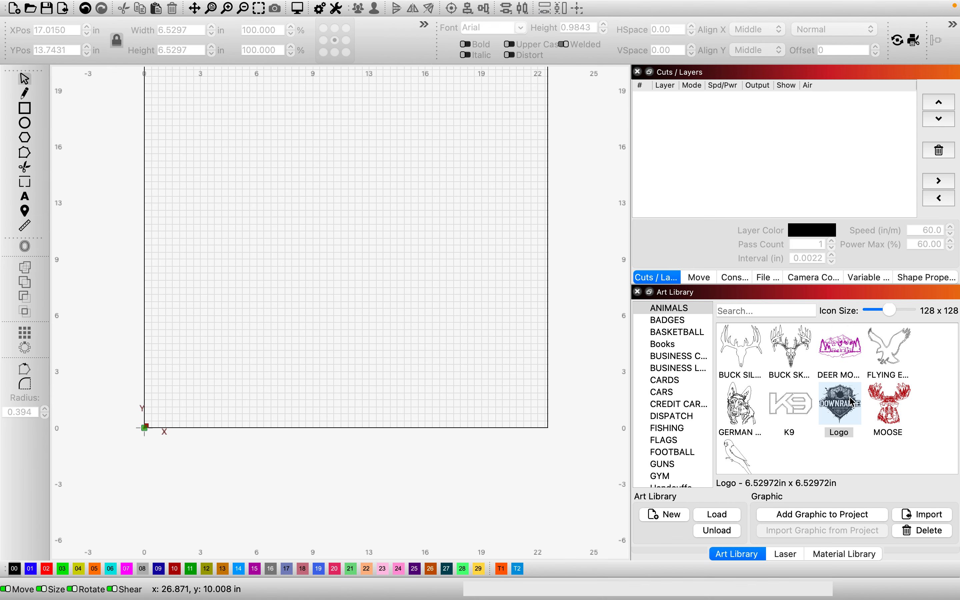
Step: Delete the Logo graphic from the ANIMALS art library and confirm the removal
right_click(841, 402)
left_click(918, 534)
left_click(920, 532)
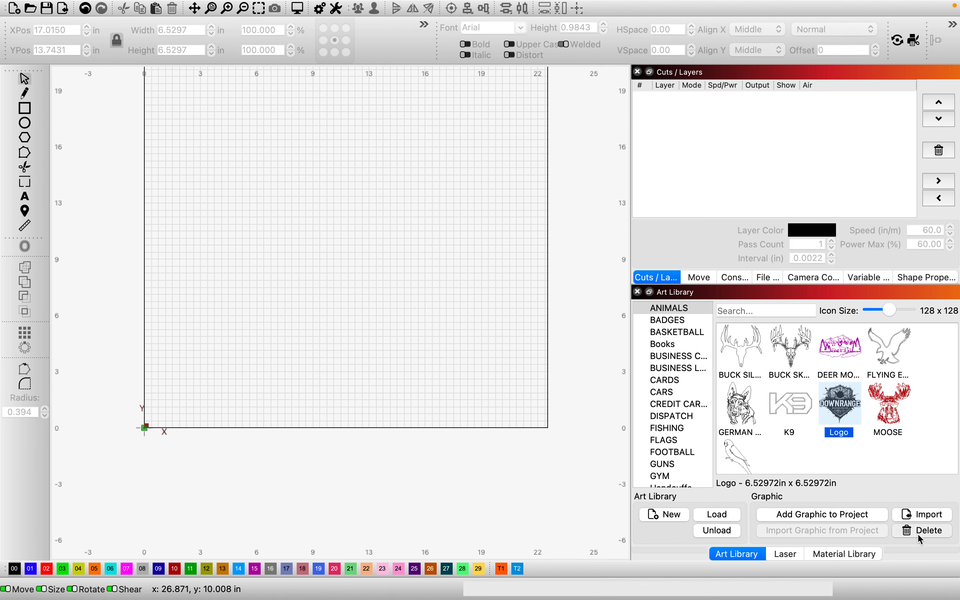
left_click(576, 313)
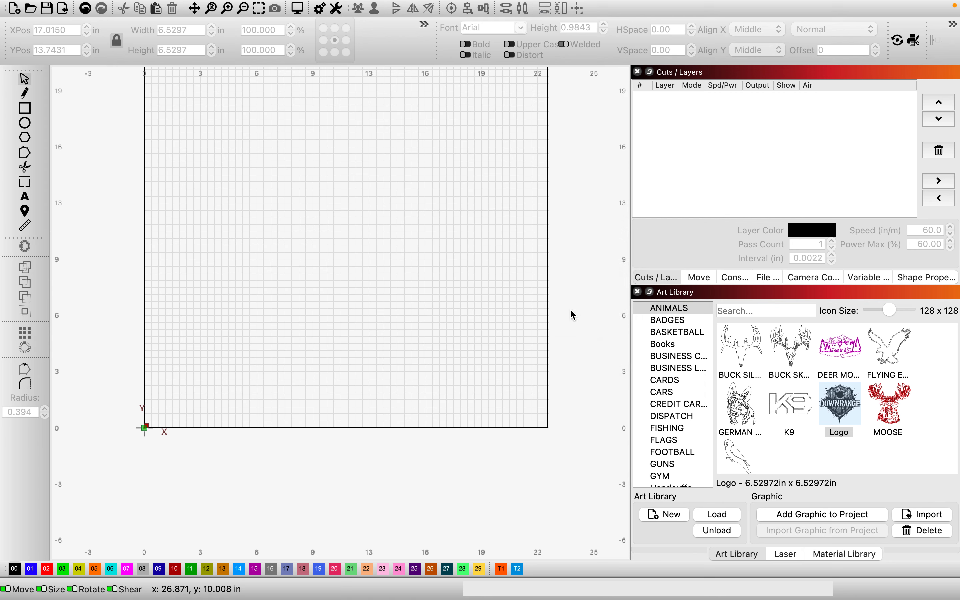
Step: Open the Material Test generator and place its window lower over the workspace
scroll(377, 260, "down", 5)
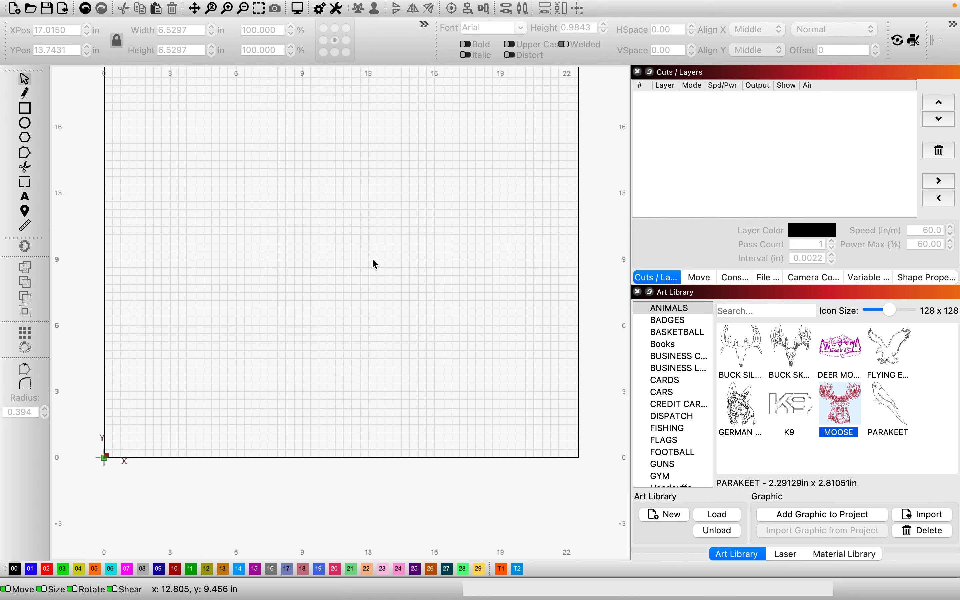
scroll(310, 166, "up", 2)
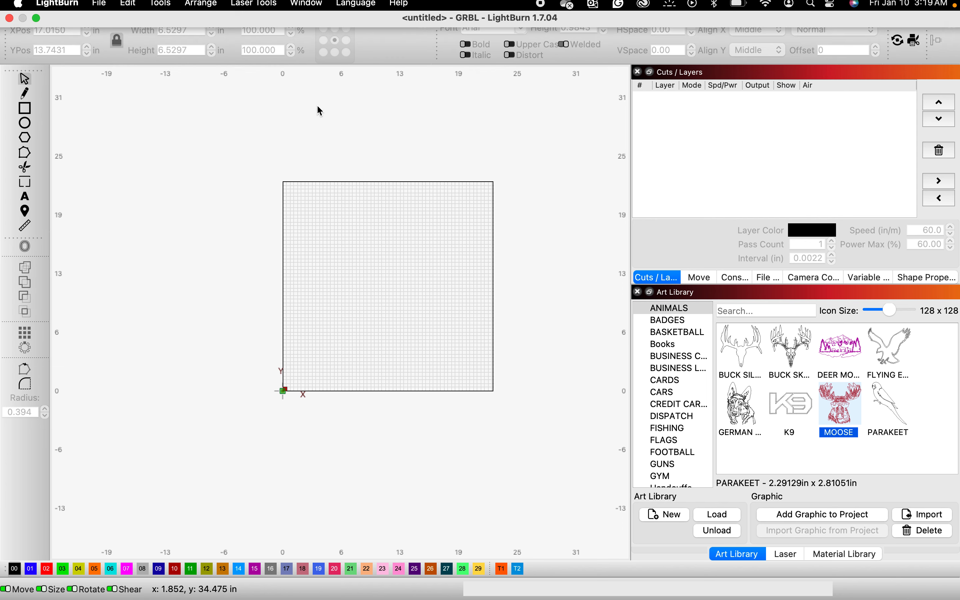
left_click(262, 10)
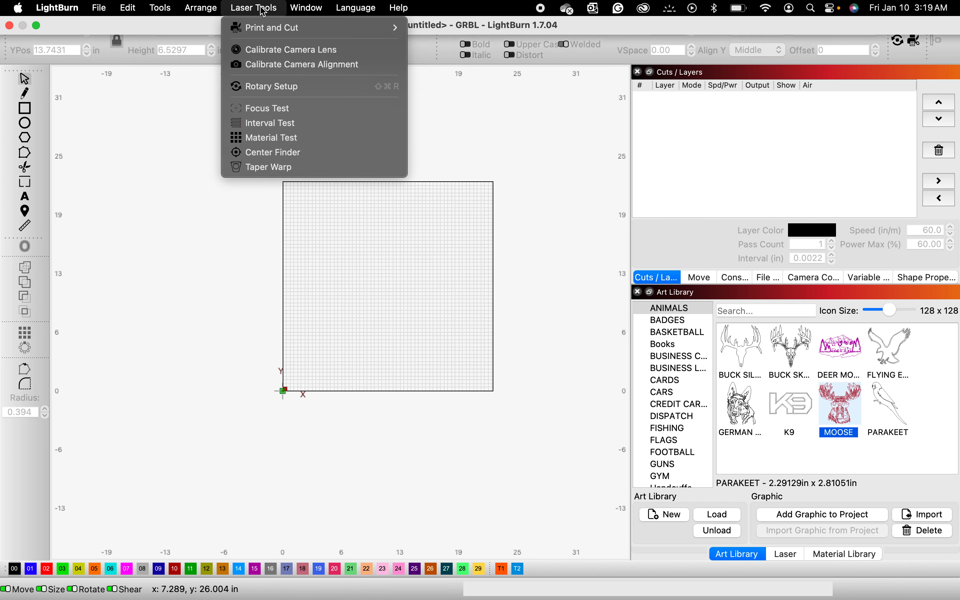
left_click(283, 145)
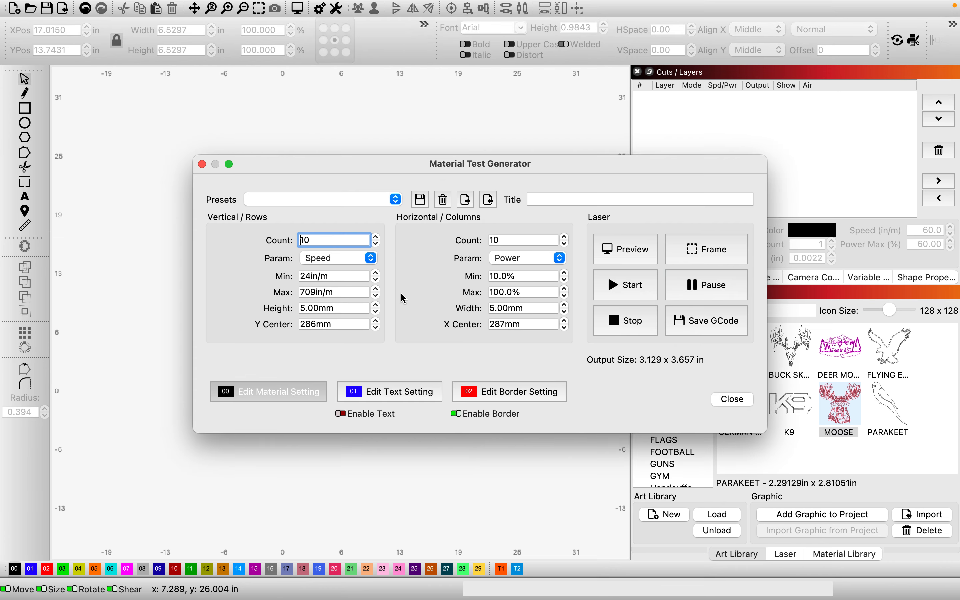
left_click_drag(390, 164, 403, 255)
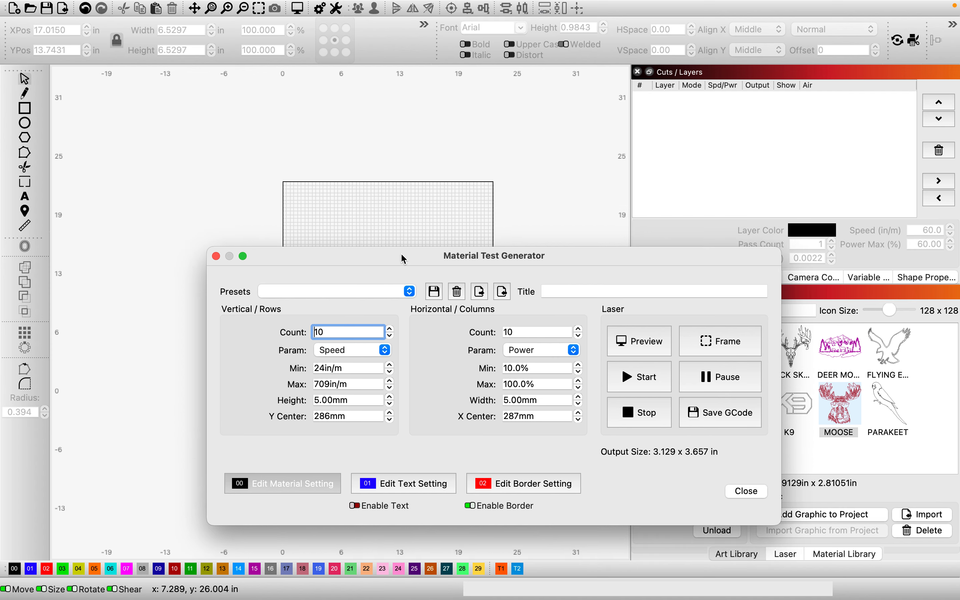
Step: Set the material test rows to a count of 10 with speed from 25 in/m to 100 in/m
left_click(294, 332)
type("210")
left_click(342, 369)
left_click_drag(343, 369, 286, 384)
type("25100")
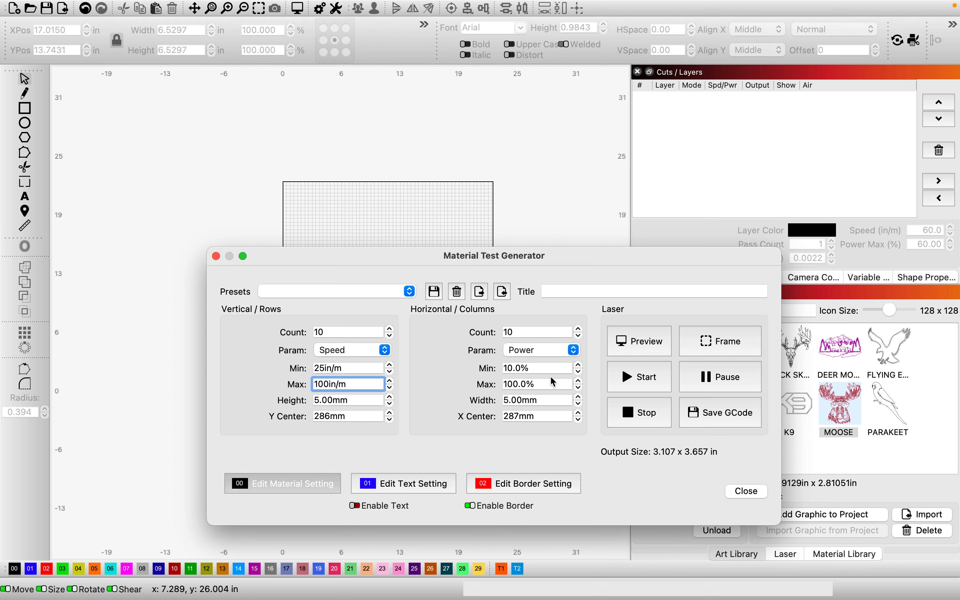
Step: Review the material test's minimum and maximum power and the height and width of its squares
left_click_drag(545, 368, 479, 371)
left_click_drag(551, 385, 494, 392)
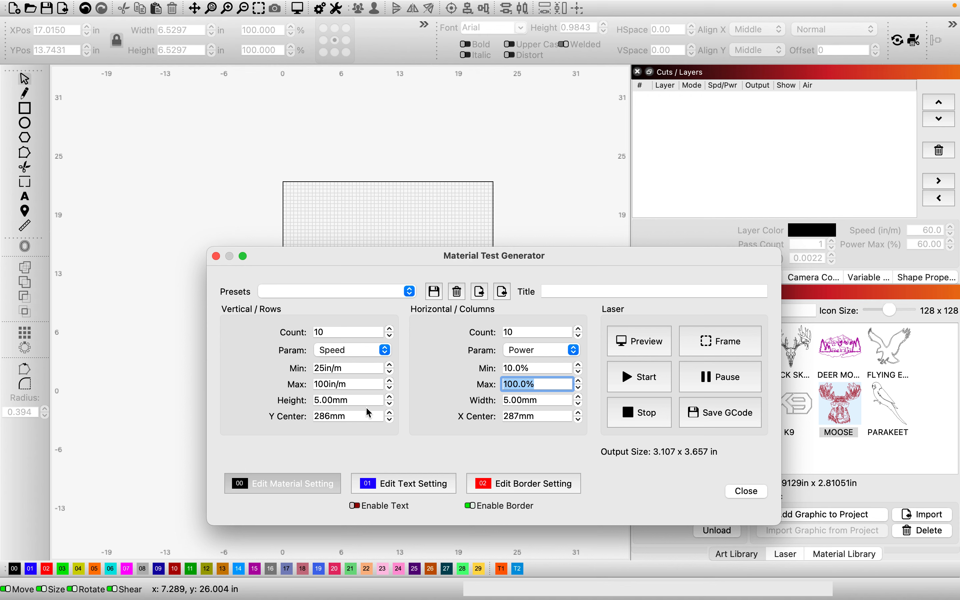
left_click_drag(369, 401, 283, 405)
left_click_drag(542, 402, 478, 402)
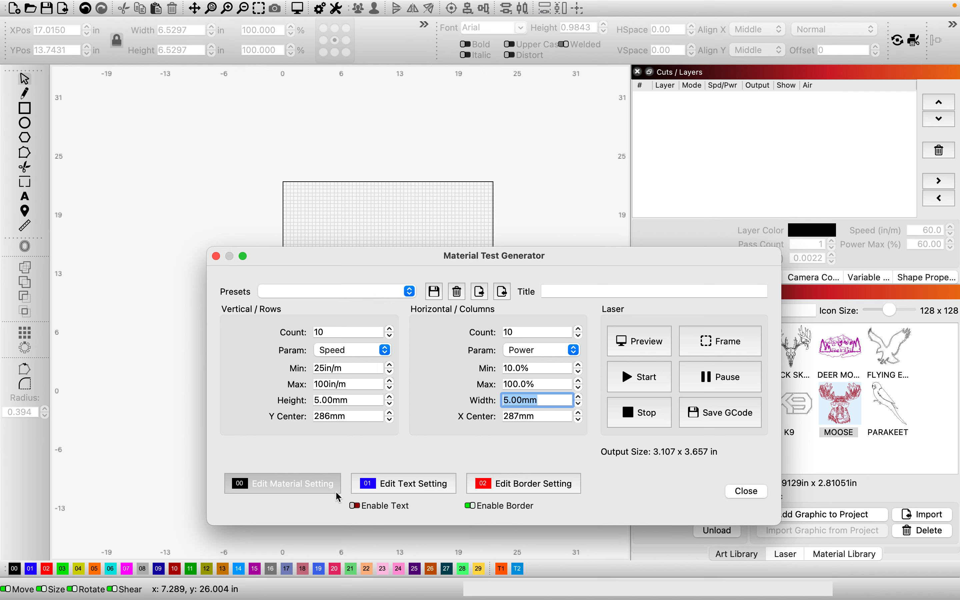
Step: Set the material test's cut settings to Line mode and accept them
left_click(296, 491)
left_click(529, 262)
left_click(521, 251)
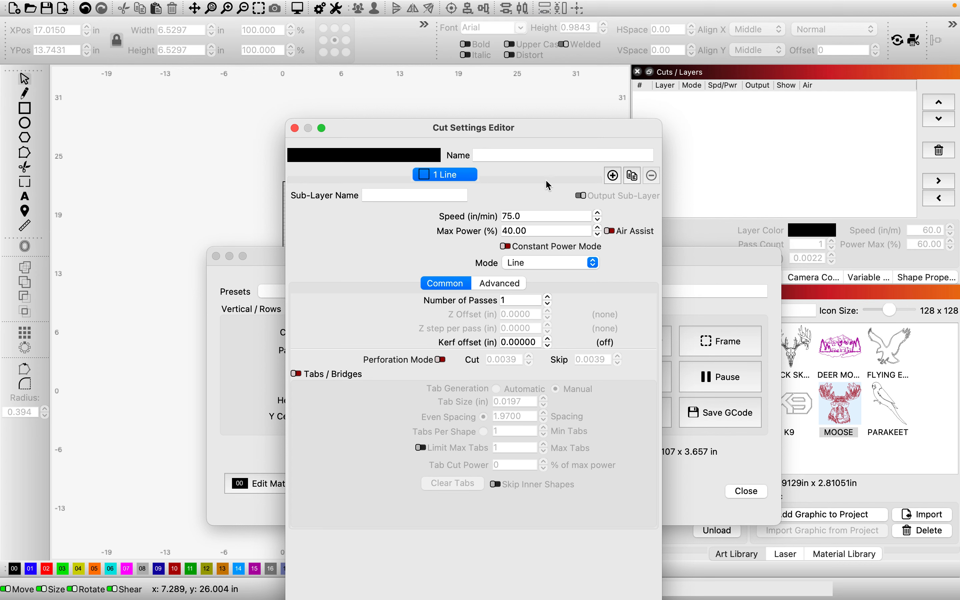
left_click_drag(542, 138, 543, 83)
left_click(634, 585)
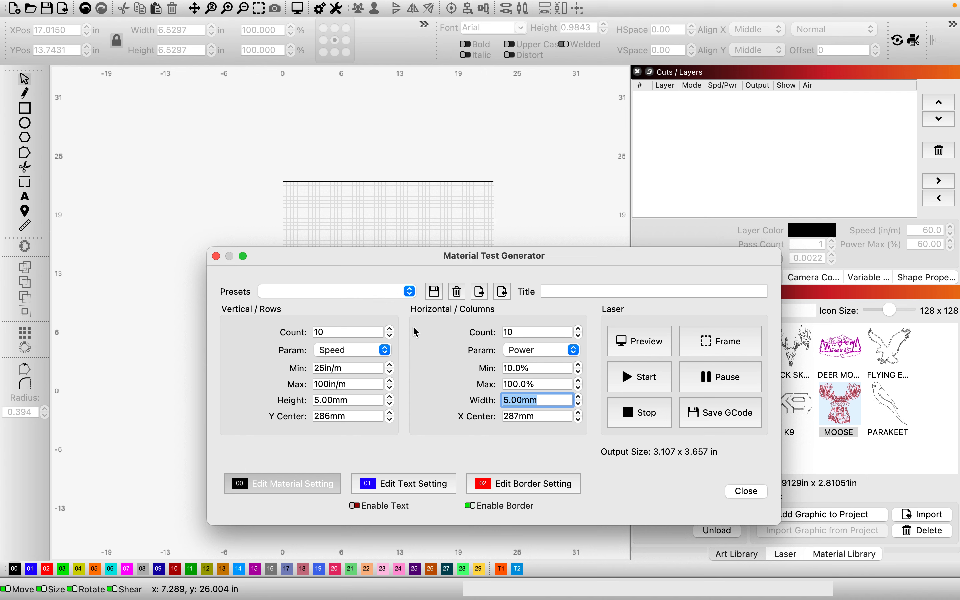
Step: Try Fill mode in the material test's cut settings and close the editor without accepting it
left_click(318, 486)
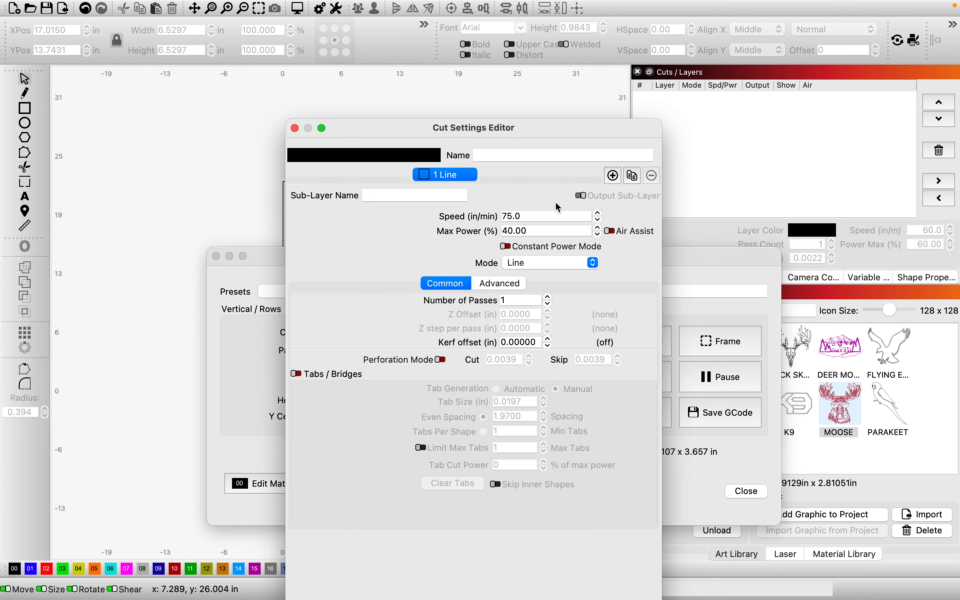
left_click(531, 262)
left_click(517, 273)
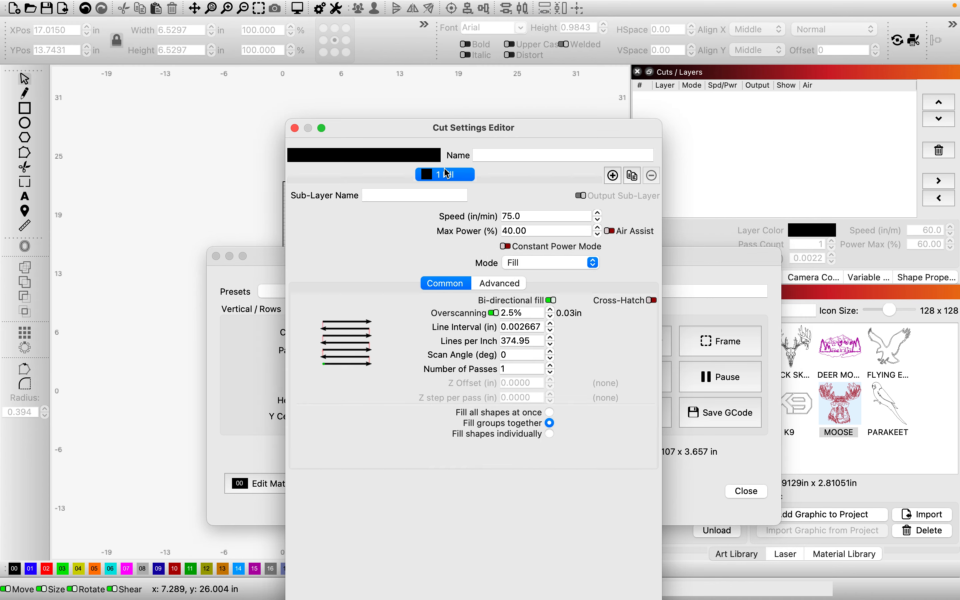
left_click(295, 127)
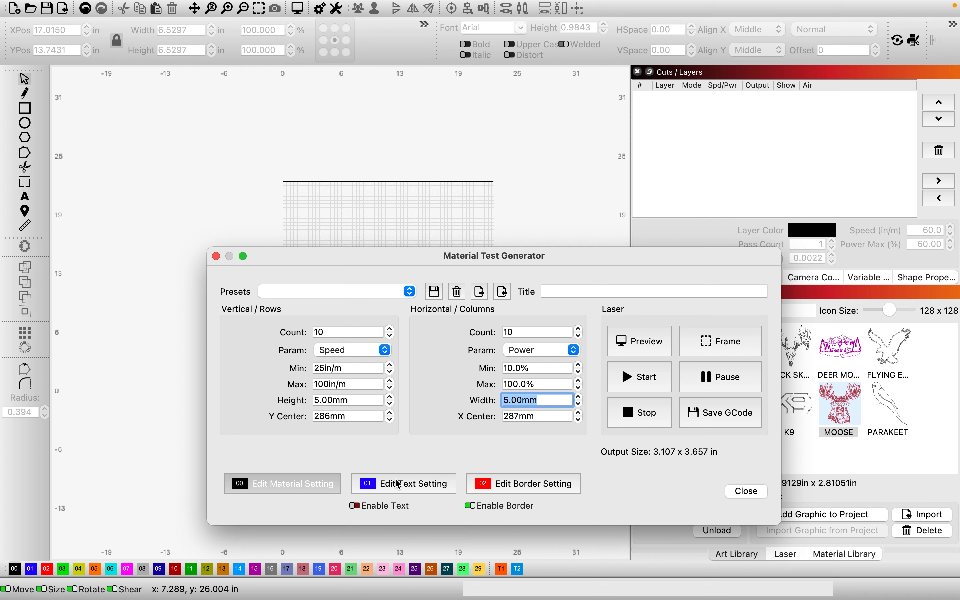
Step: Review the material test's text and border cut settings, then close the generator
left_click(398, 484)
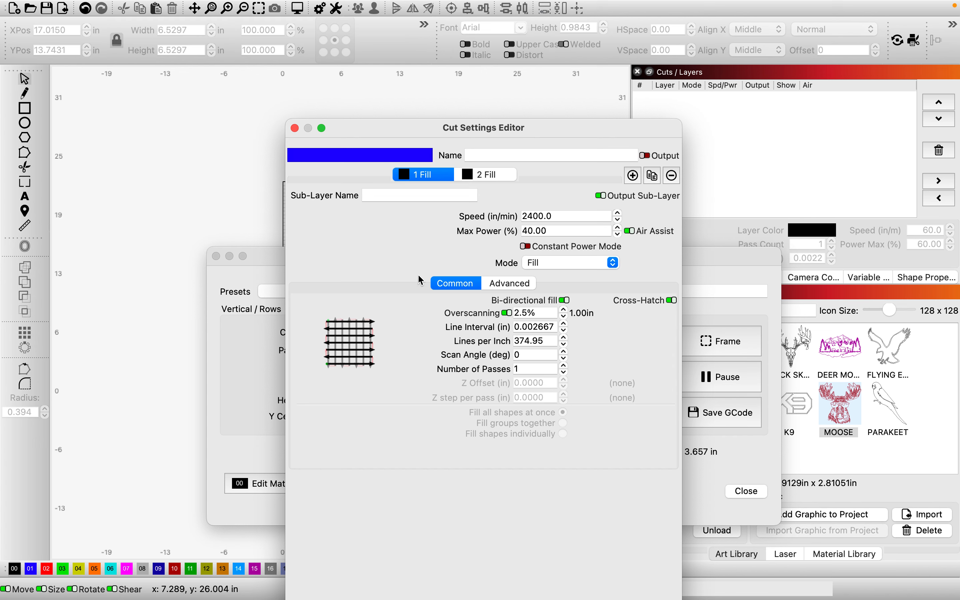
double_click(560, 218)
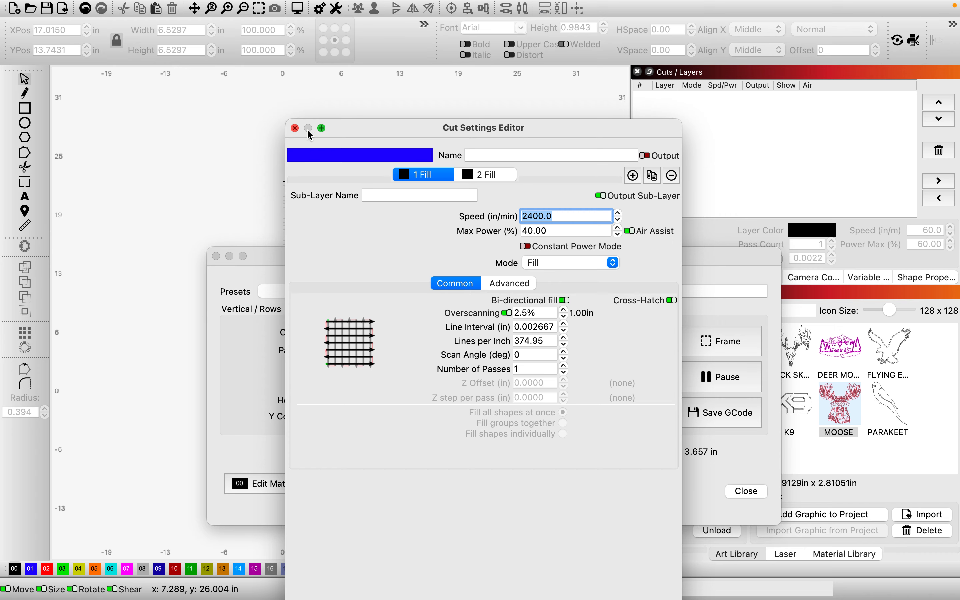
left_click(295, 128)
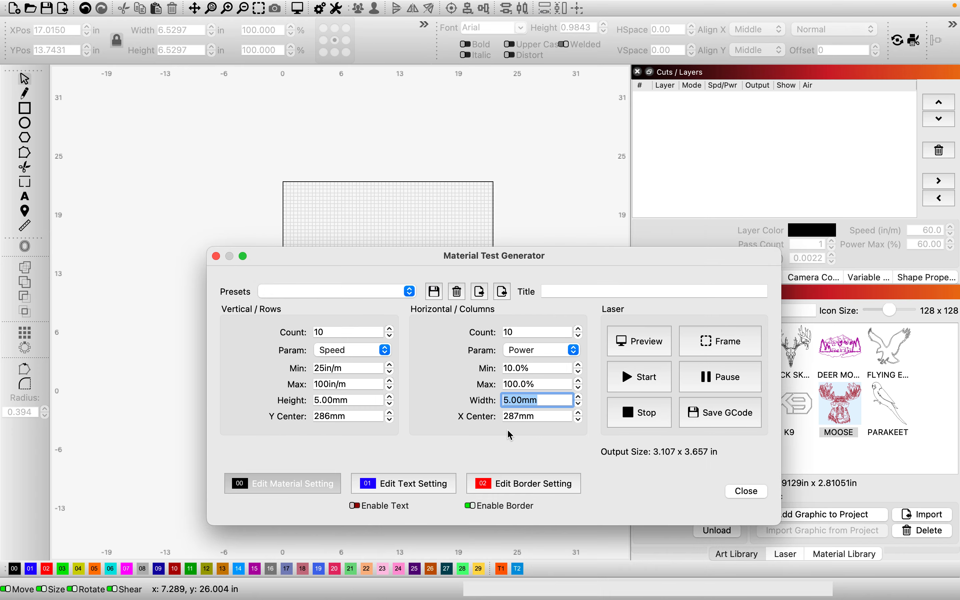
left_click(532, 483)
left_click(296, 128)
left_click(746, 492)
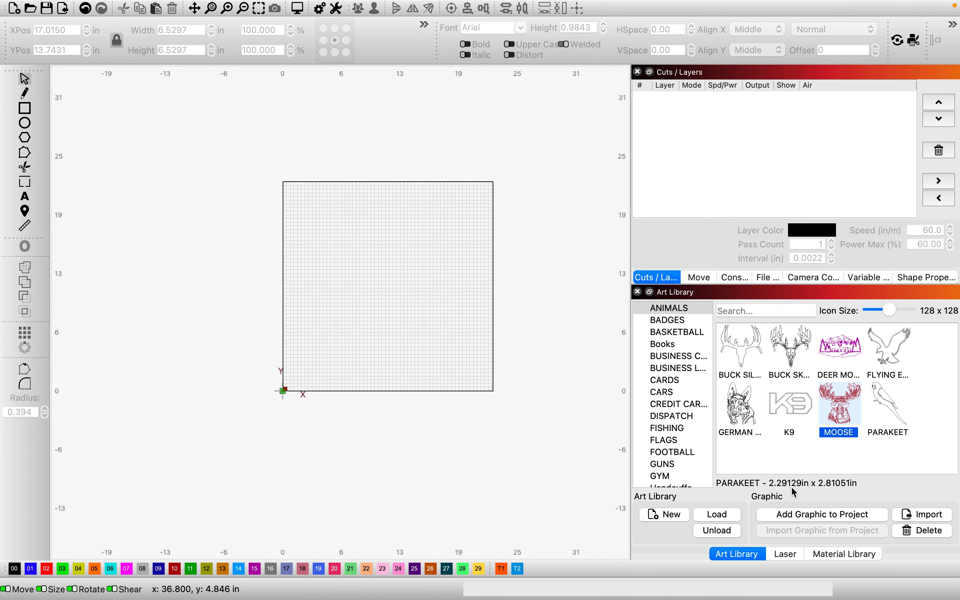
Step: Switch the laser device to 20w Fiber Laser and view its material library
left_click(785, 553)
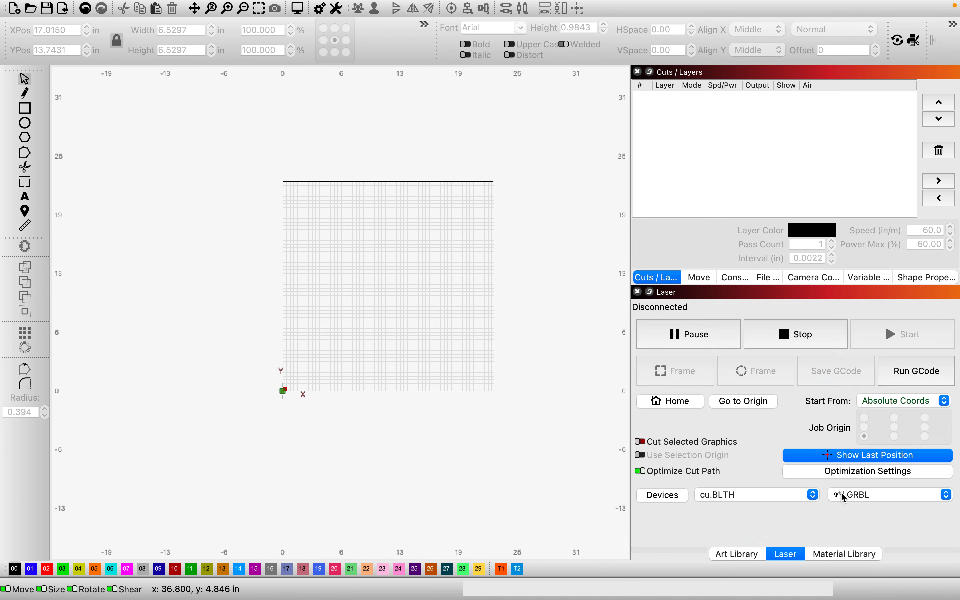
left_click(841, 494)
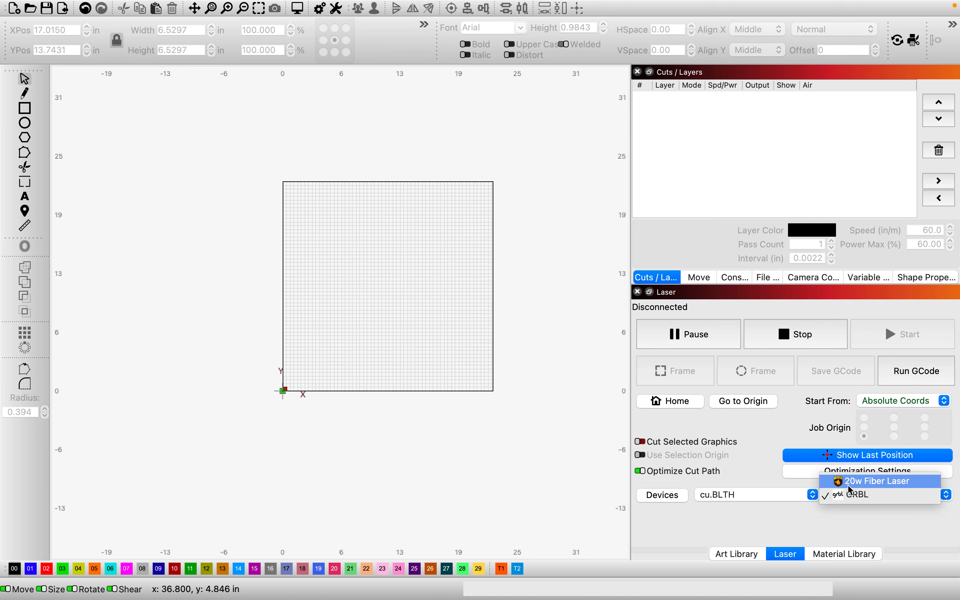
left_click(851, 485)
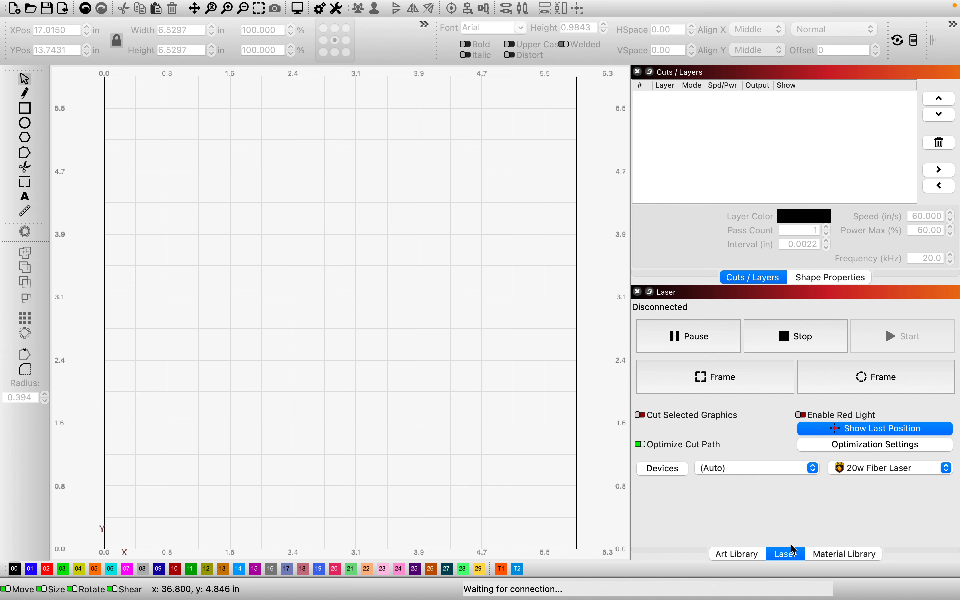
left_click(833, 552)
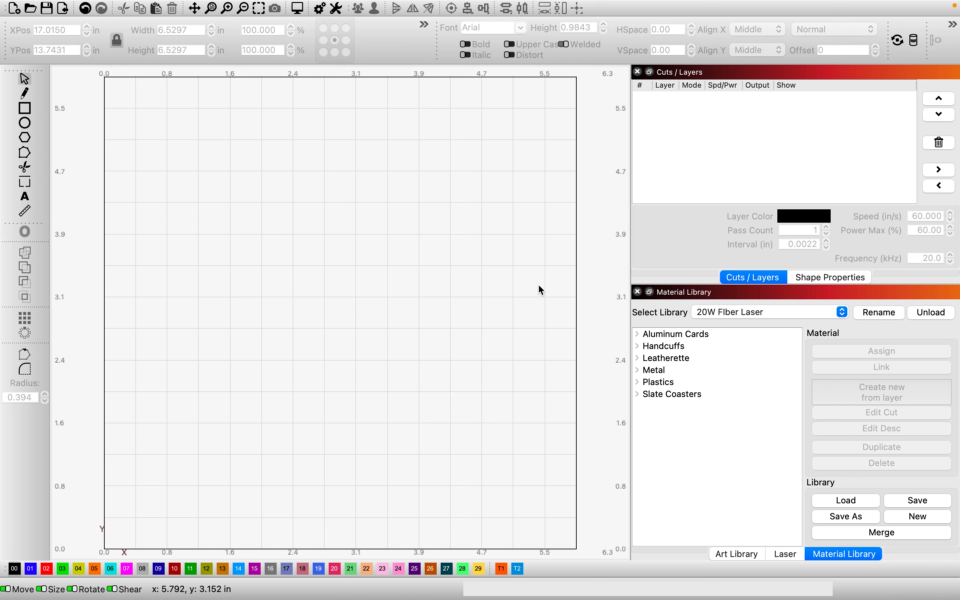
Step: Add the BUSINESS CARD graphic from the TEMPLATES art library to the workspace and select its frame
left_click(752, 552)
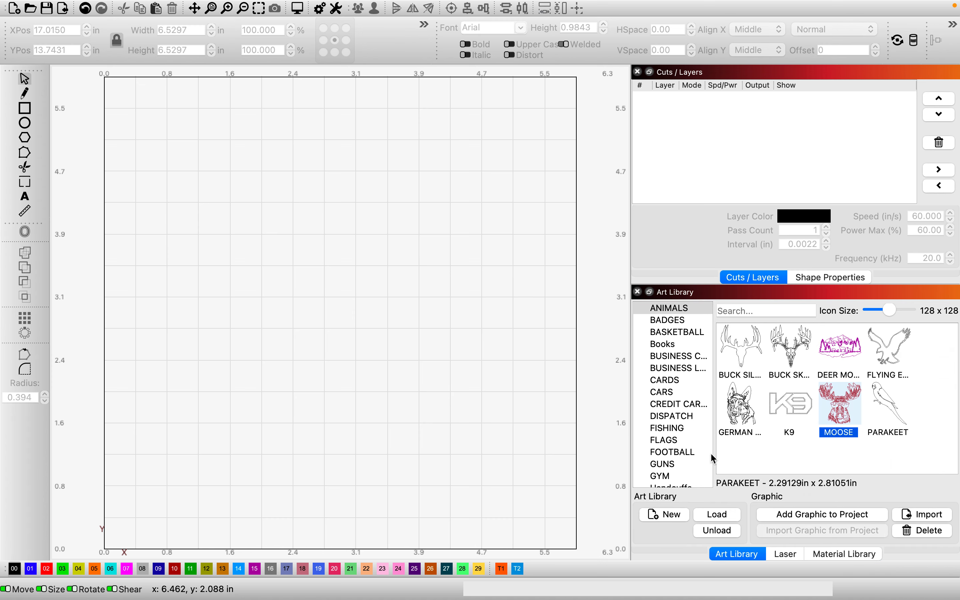
scroll(673, 435, "down", 10)
left_click(676, 434)
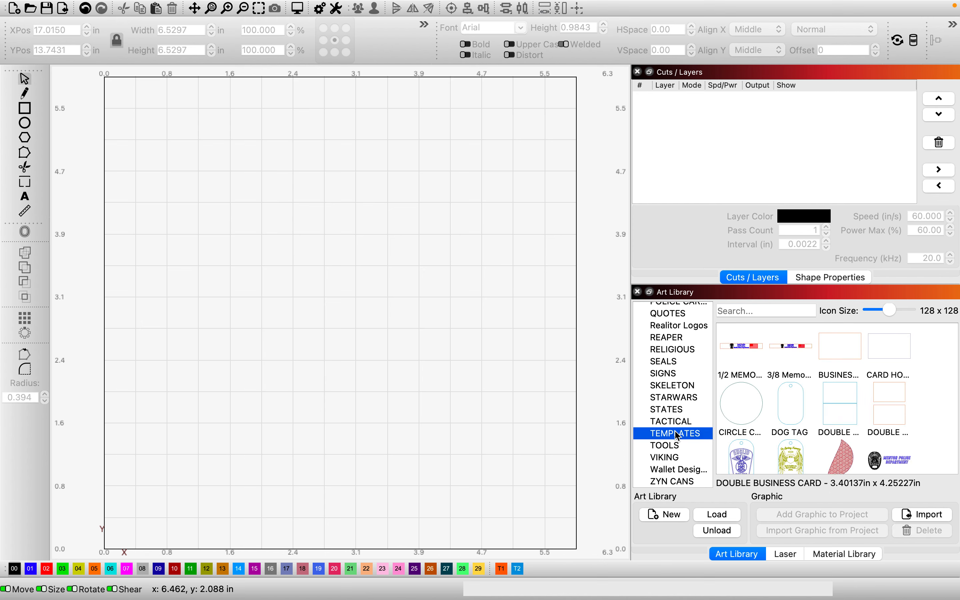
double_click(841, 352)
left_click(362, 221)
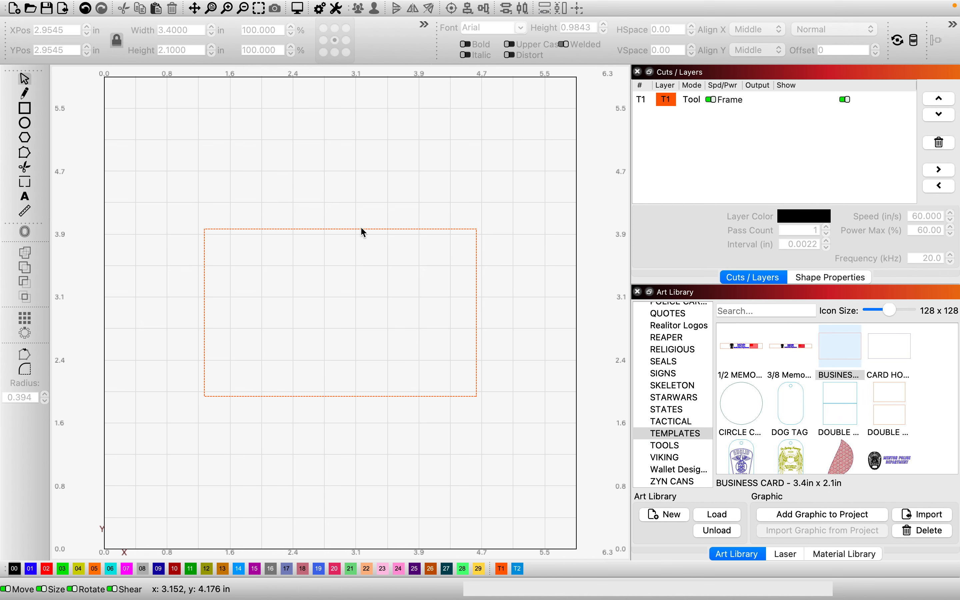
left_click(324, 229)
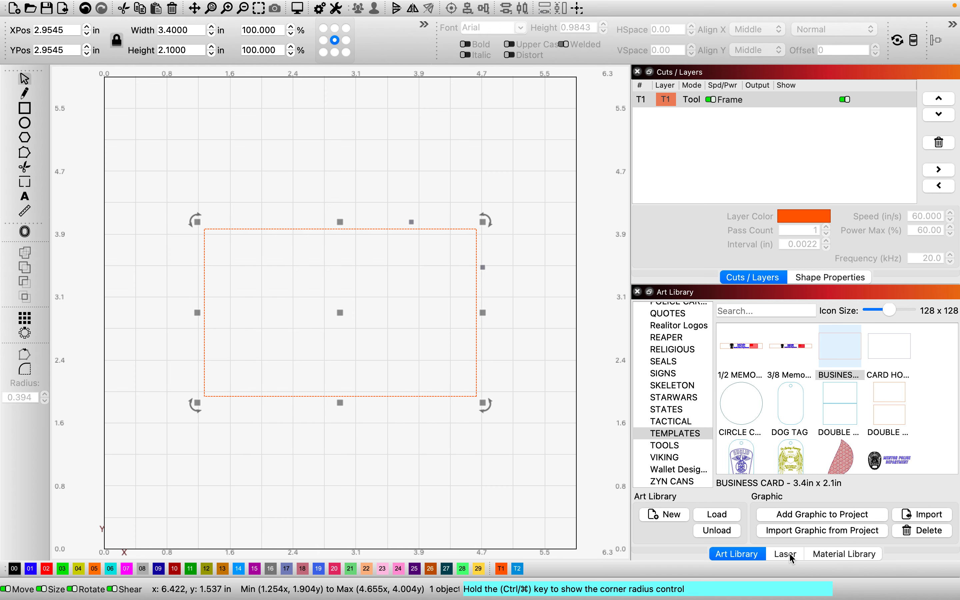
left_click(543, 185)
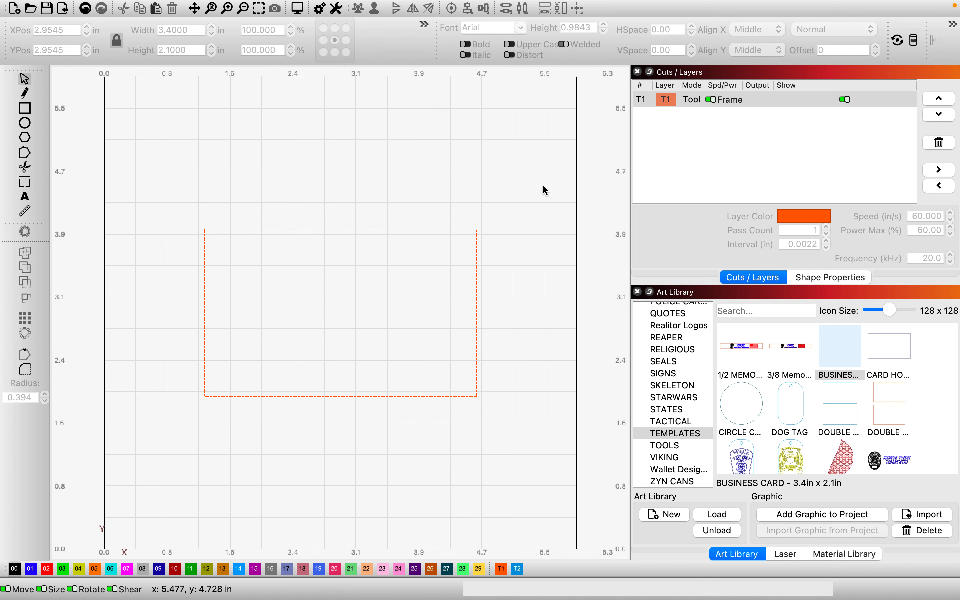
left_click(459, 229)
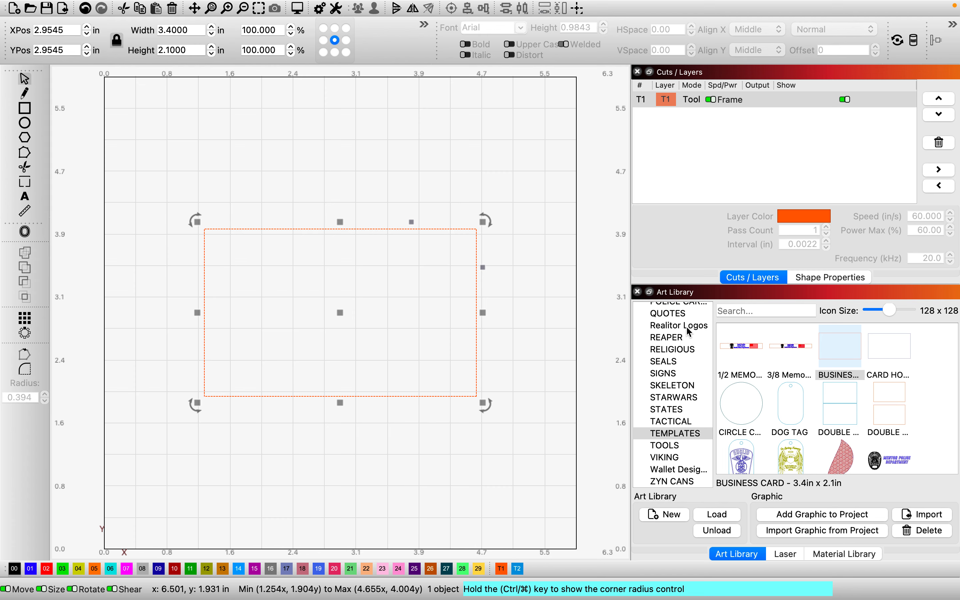
Step: Add the HUSTLE/HUMBLE graphic from the QUOTES art library inside the business card frame and deselect it
left_click(674, 317)
left_click(678, 326)
left_click(678, 315)
left_click(765, 370)
double_click(766, 370)
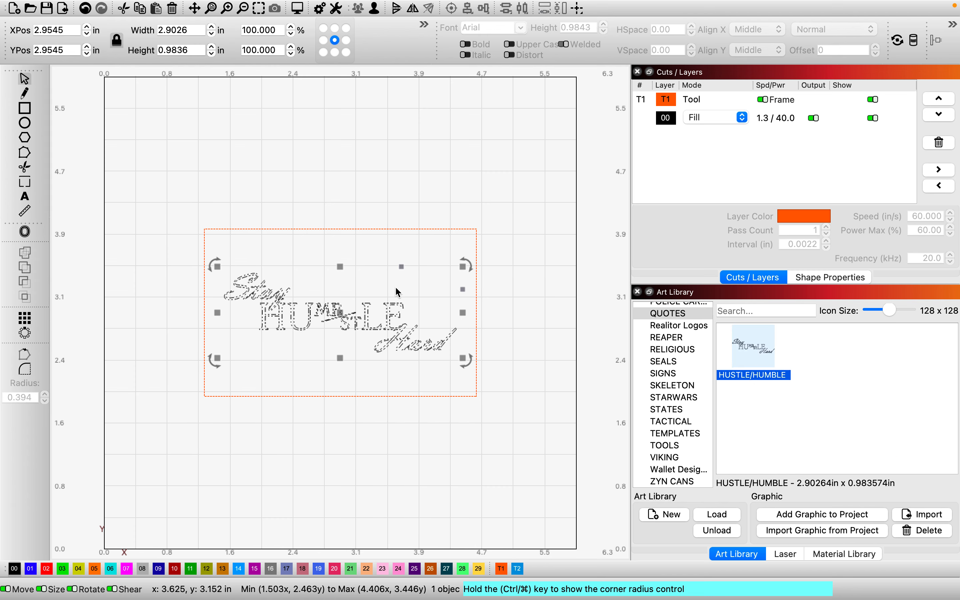
left_click(415, 481)
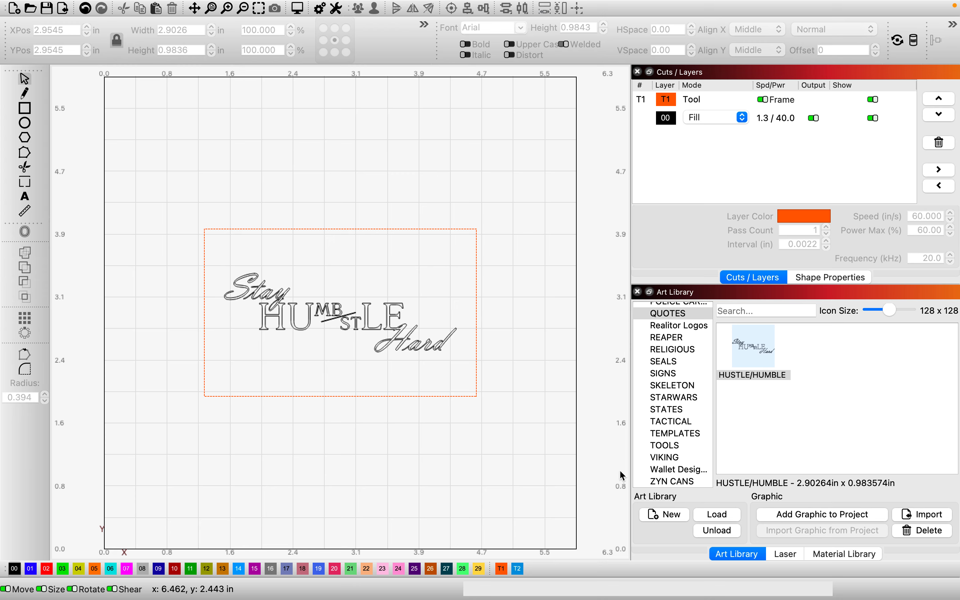
Step: Preview the engraving of the HUSTLE/HUMBLE graphic, including its estimated time, and close the preview
left_click(307, 6)
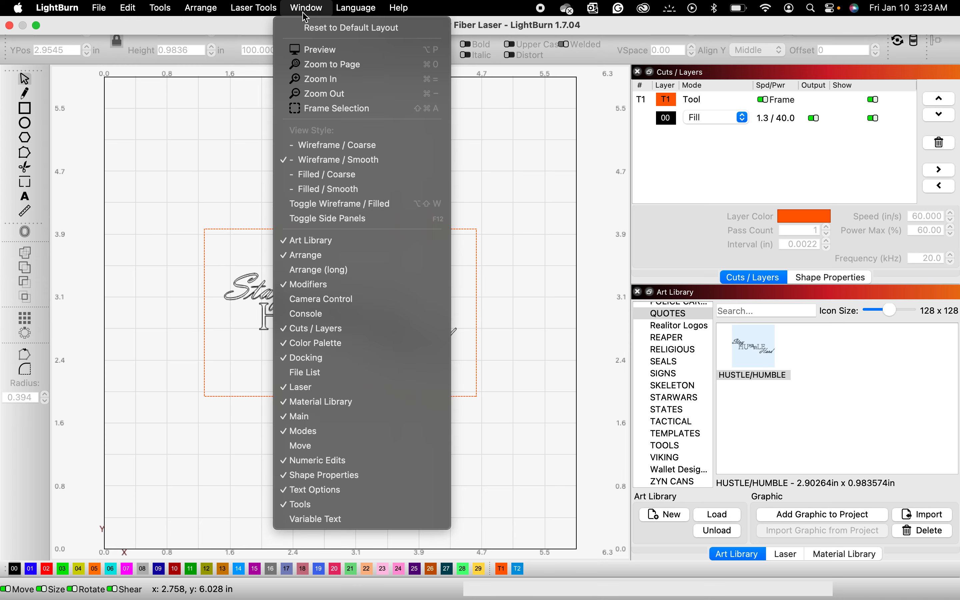
left_click(229, 90)
left_click(298, 8)
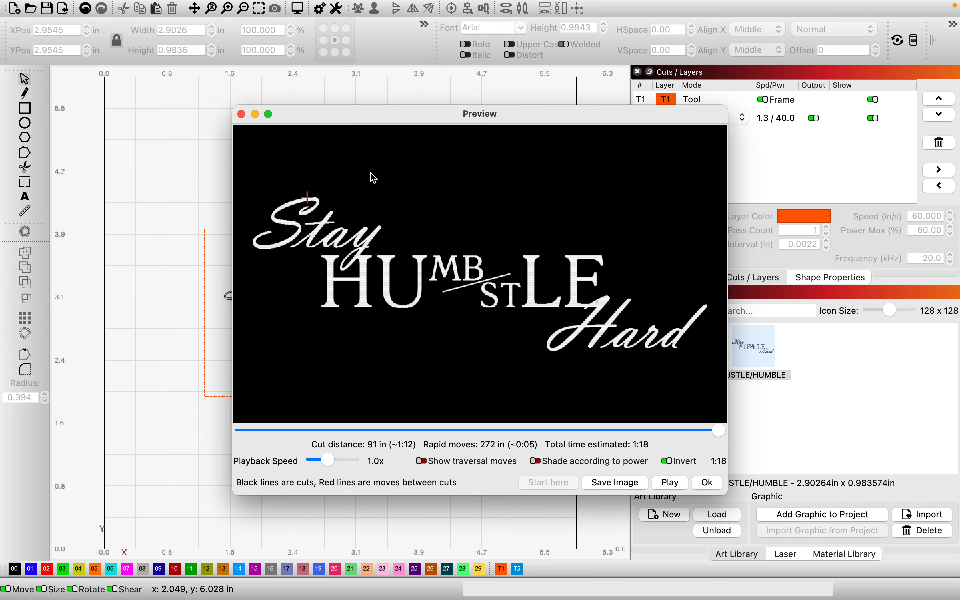
left_click(717, 483)
Step: Examine the cut settings of the Cards preset under Aluminum Cards, All Cards in the 20W Fiber Laser material library
left_click(839, 560)
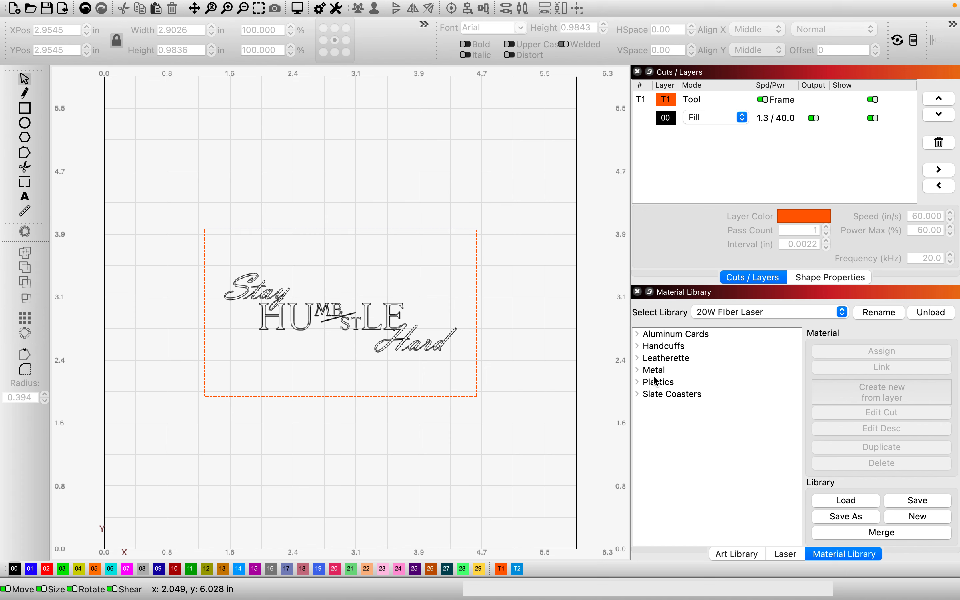
left_click(640, 336)
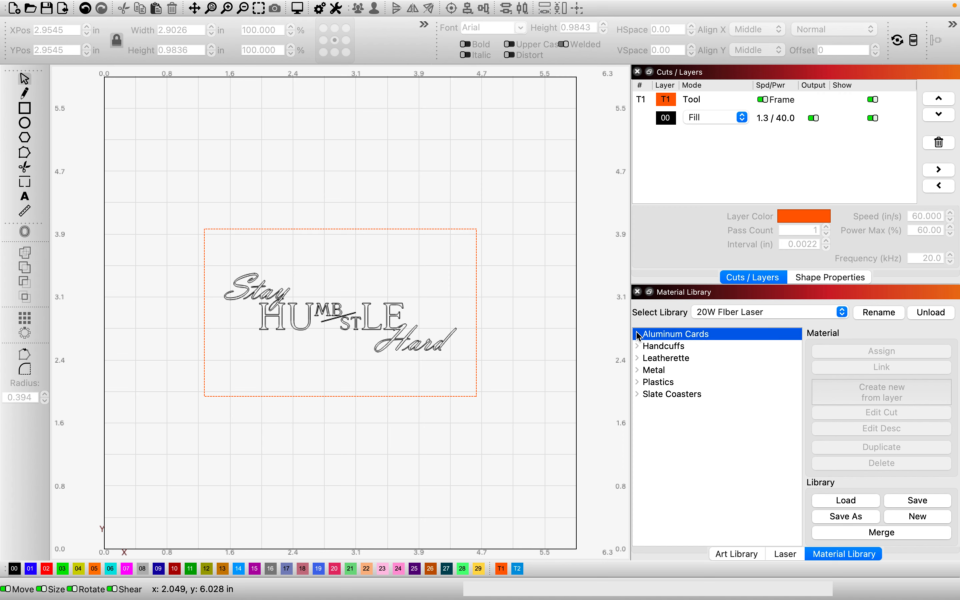
left_click(640, 335)
left_click(644, 347)
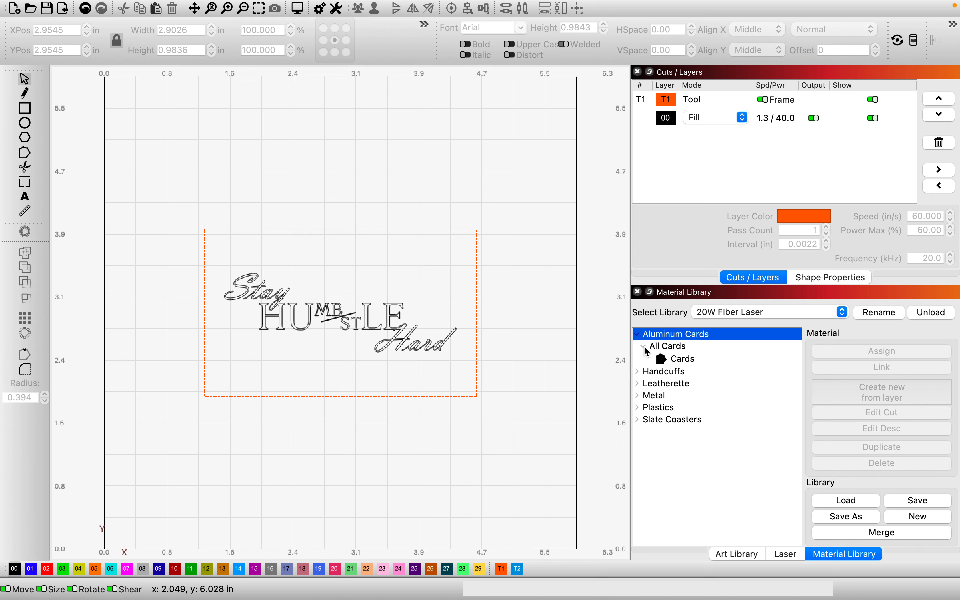
double_click(671, 361)
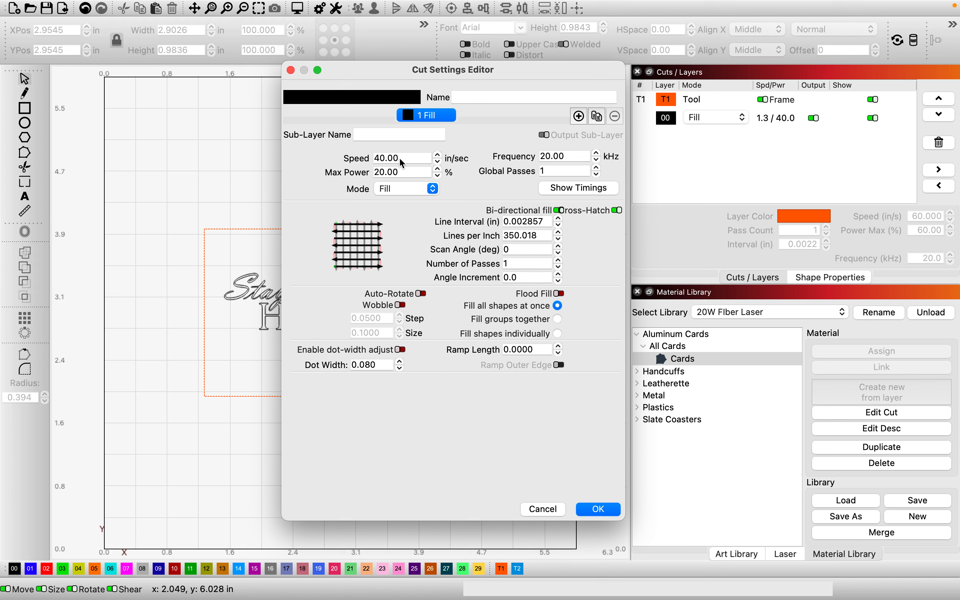
left_click_drag(420, 158, 366, 161)
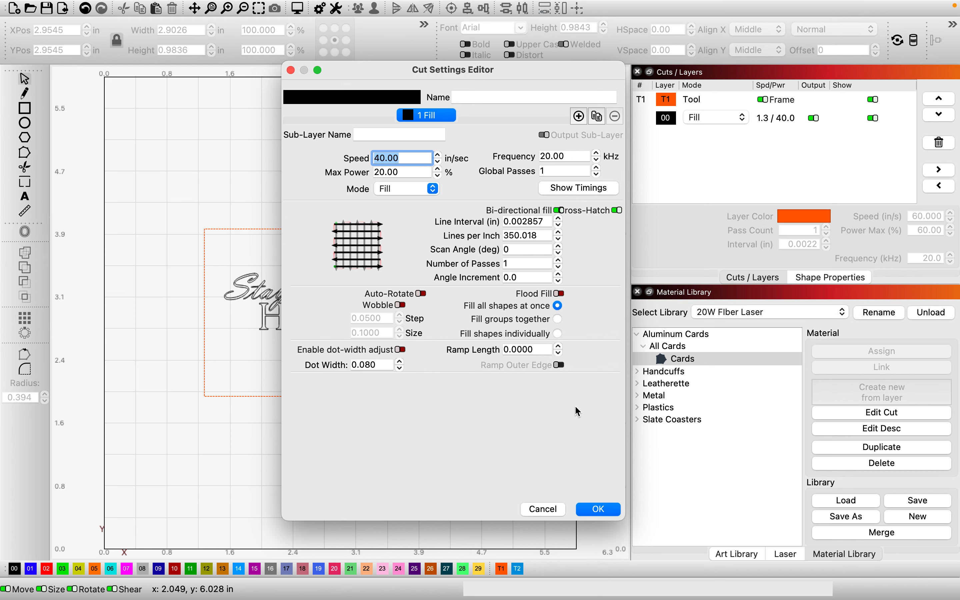
left_click(609, 513)
left_click(696, 362)
double_click(697, 362)
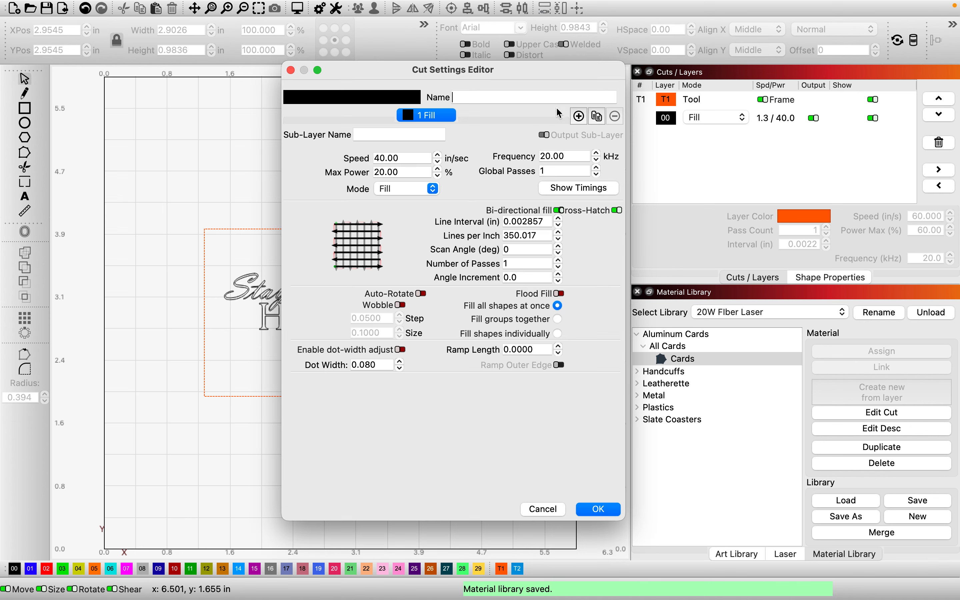
left_click(598, 509)
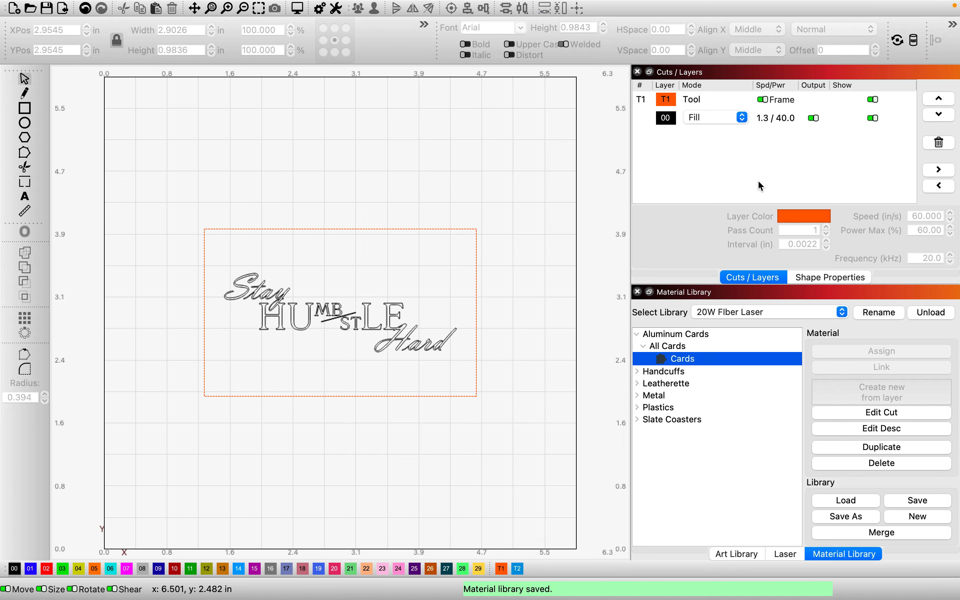
Step: Check the cut settings of fill layer 00, and assign the Cards material preset to that layer
double_click(774, 119)
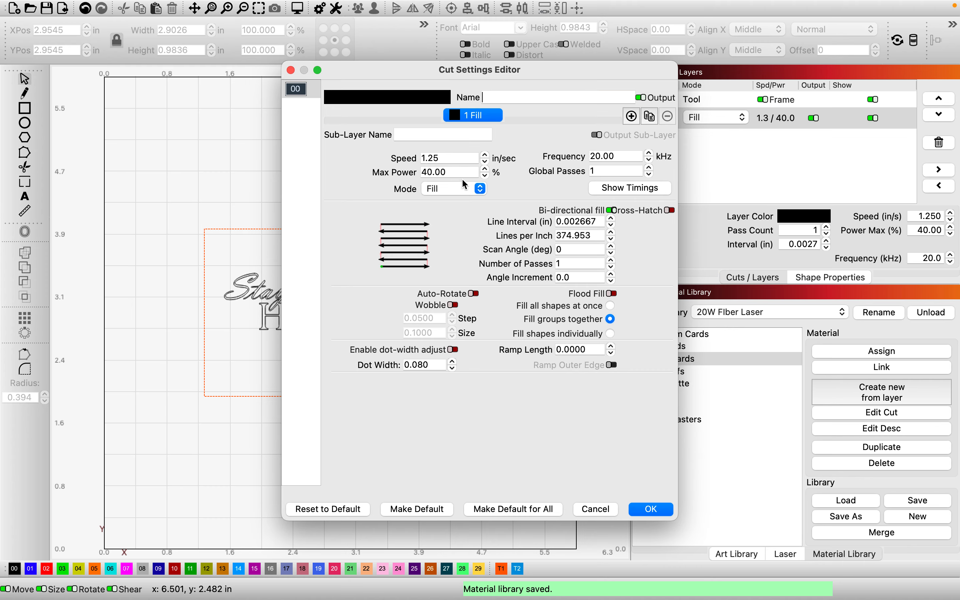
left_click(462, 161)
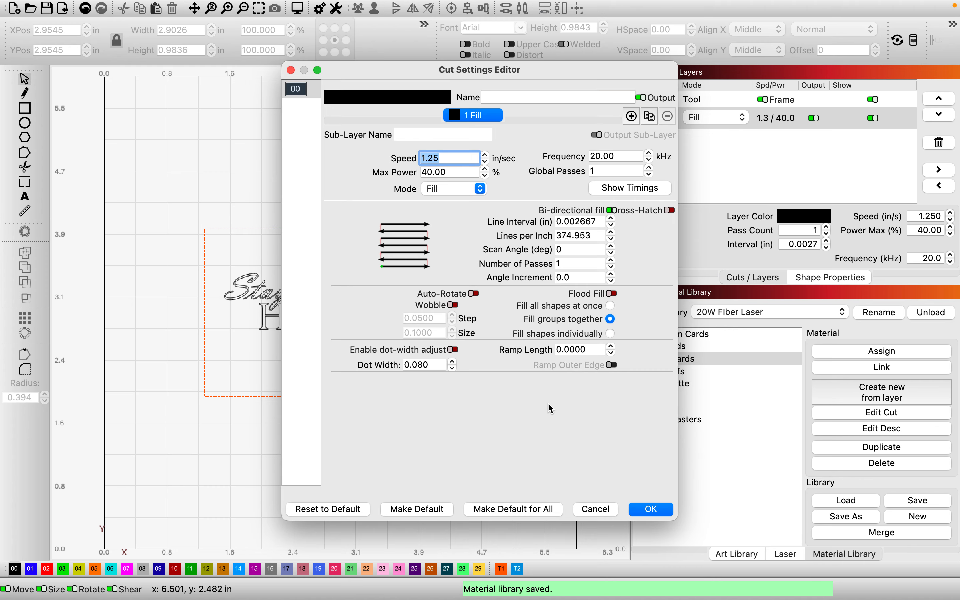
left_click(643, 510)
left_click(873, 351)
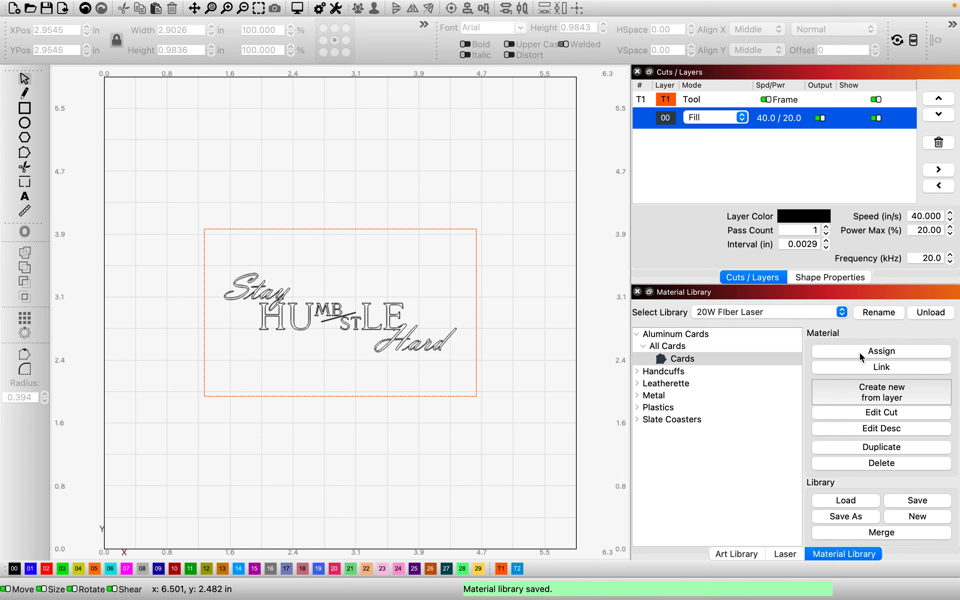
Step: Examine the cut settings of the Metal preset under Handcuffs in the material library
left_click(636, 371)
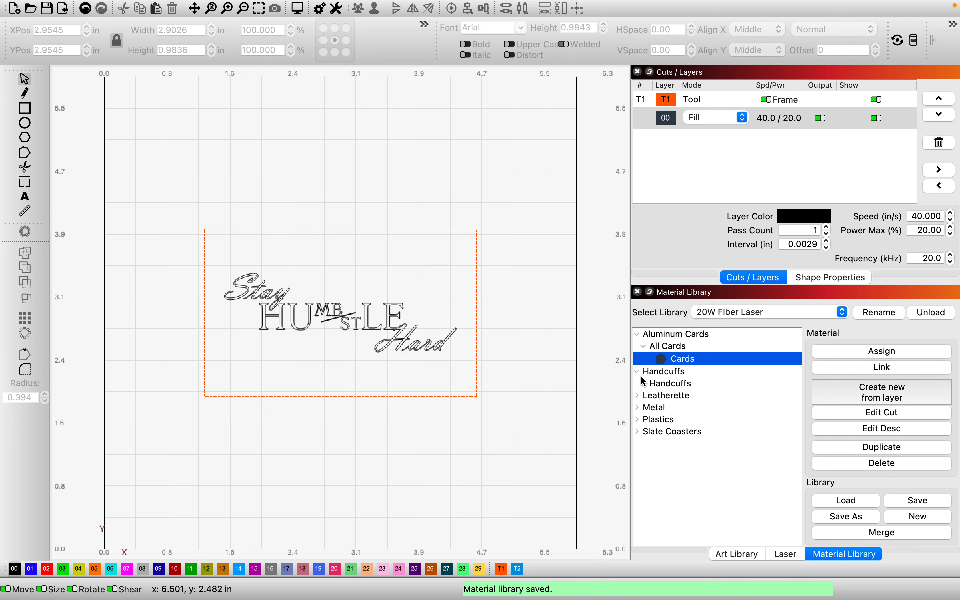
double_click(662, 384)
double_click(683, 395)
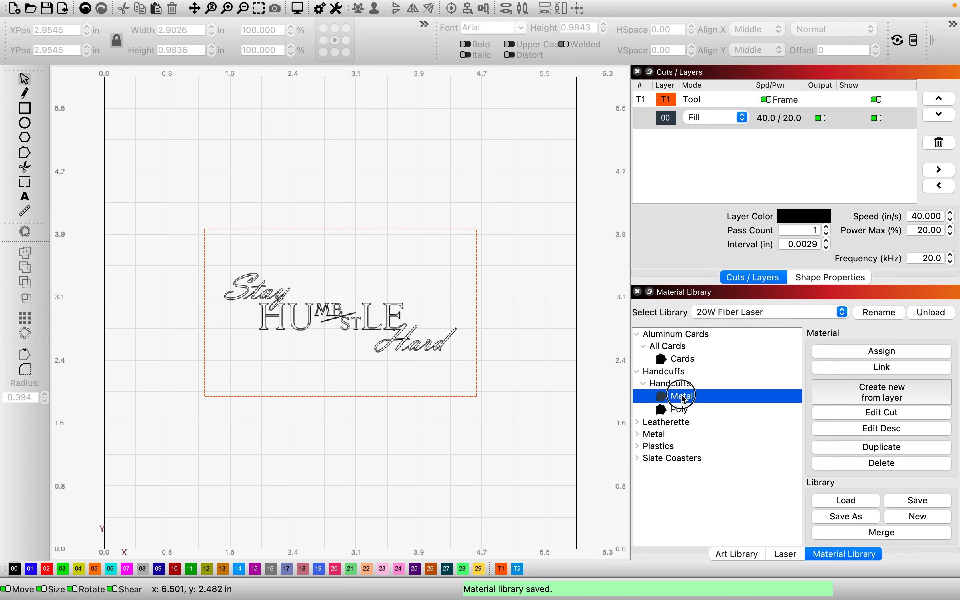
left_click(610, 508)
left_click(31, 568)
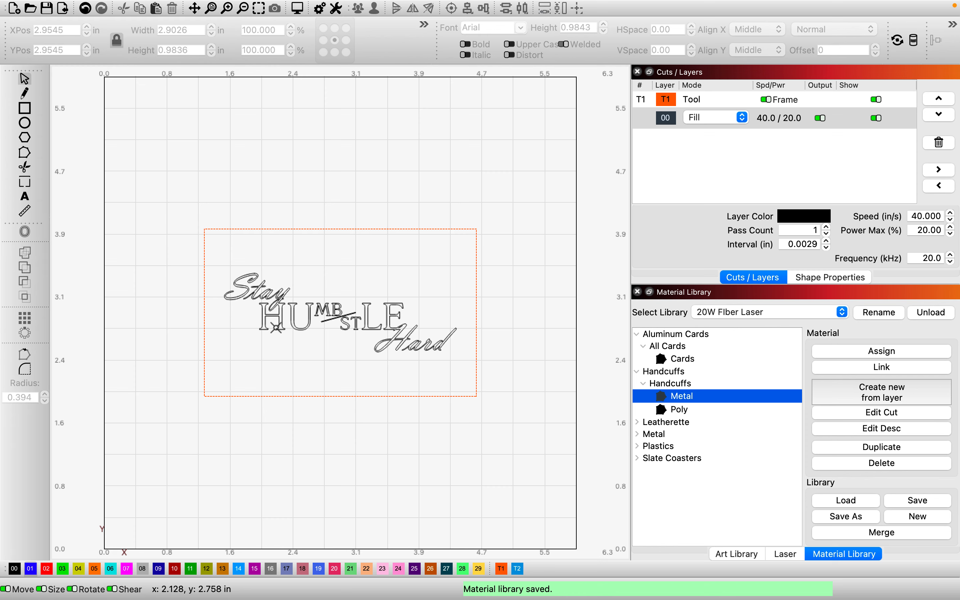
Step: Select the quote graphic, recheck the Cards preset's cut settings, and clear the selection
left_click(289, 325)
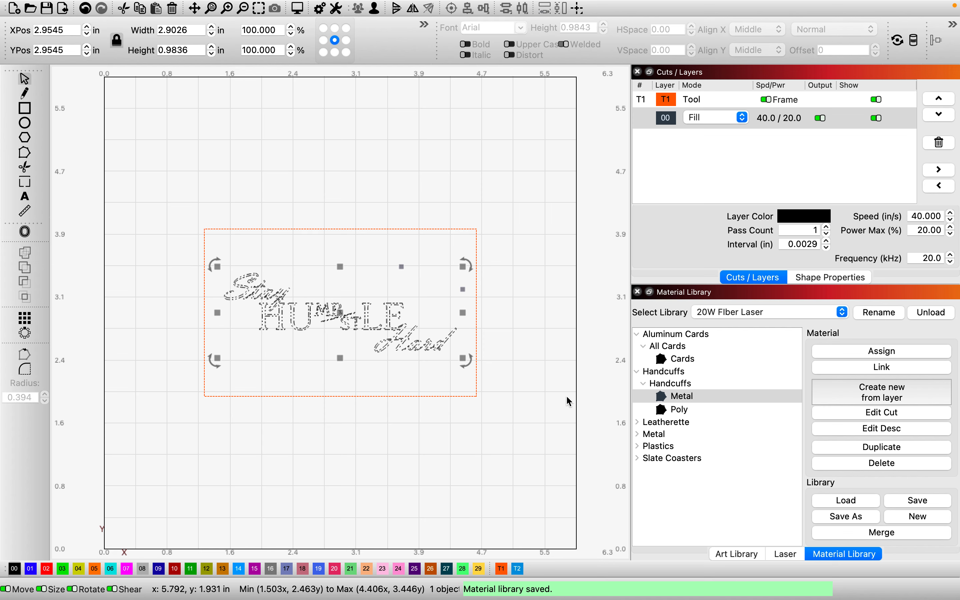
double_click(682, 358)
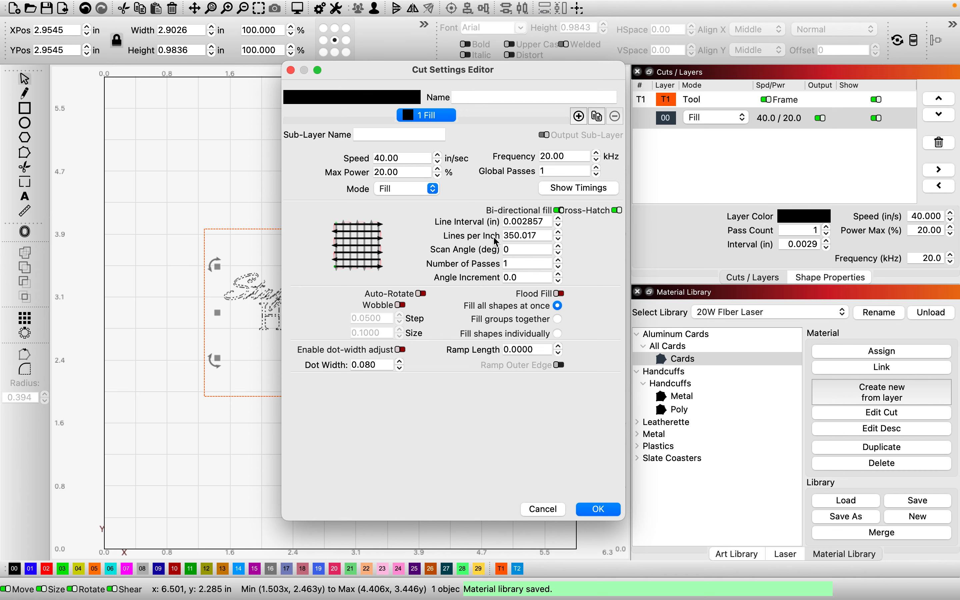
left_click(598, 508)
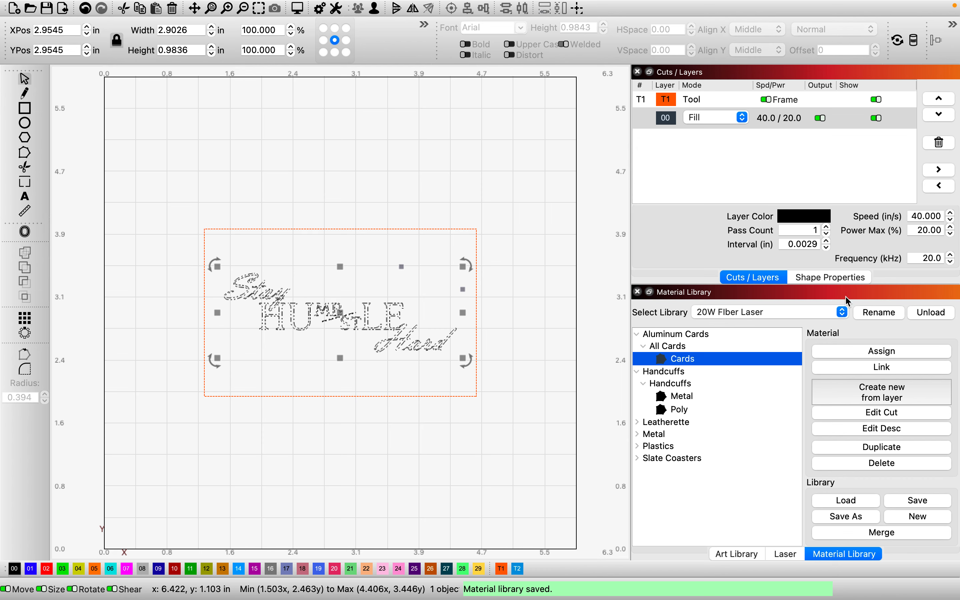
left_click(489, 227)
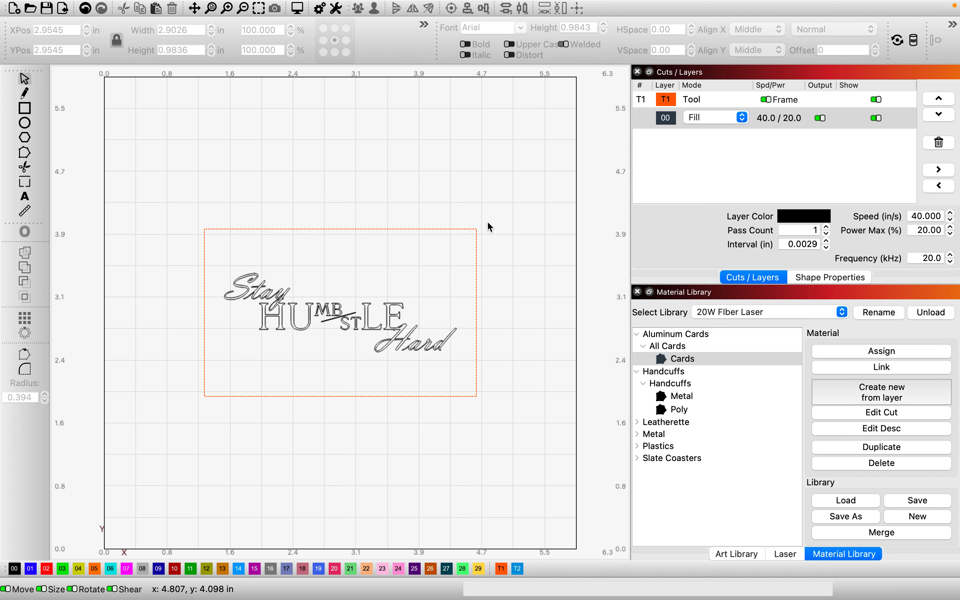
Step: Verify the cut settings assigned to fill layer 00 and preview the engraving with them
double_click(765, 121)
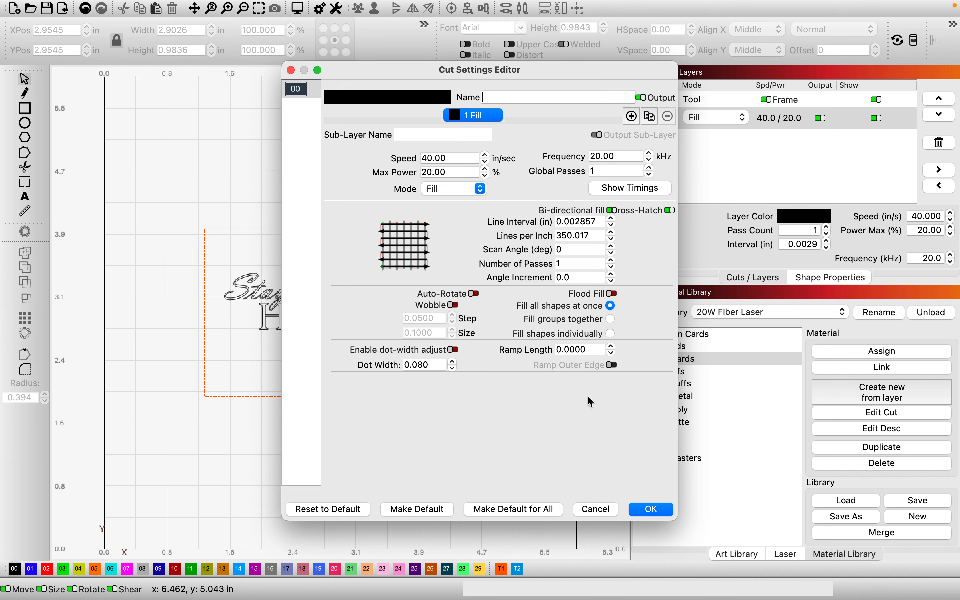
left_click(652, 507)
key("alt+p")
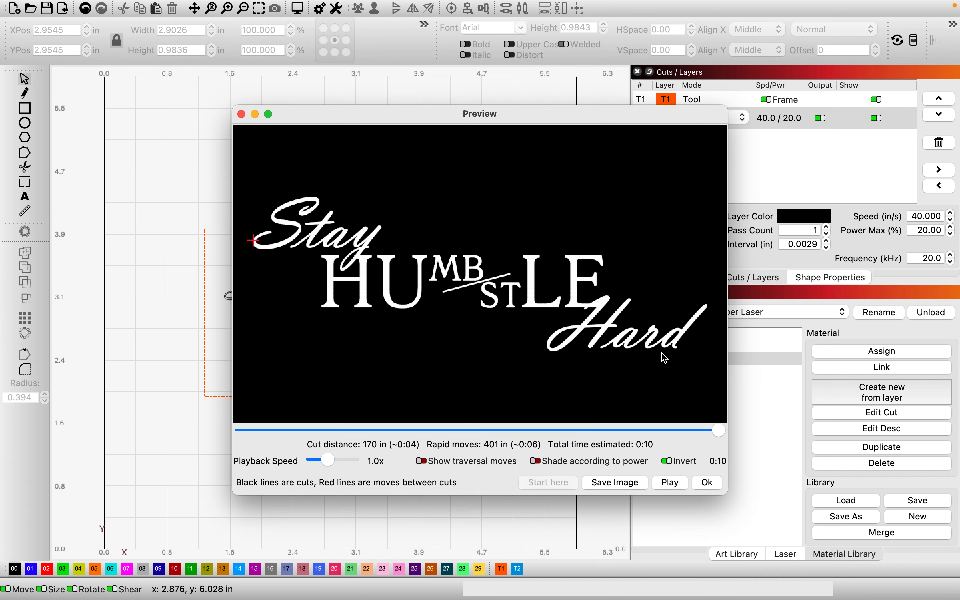
left_click(707, 482)
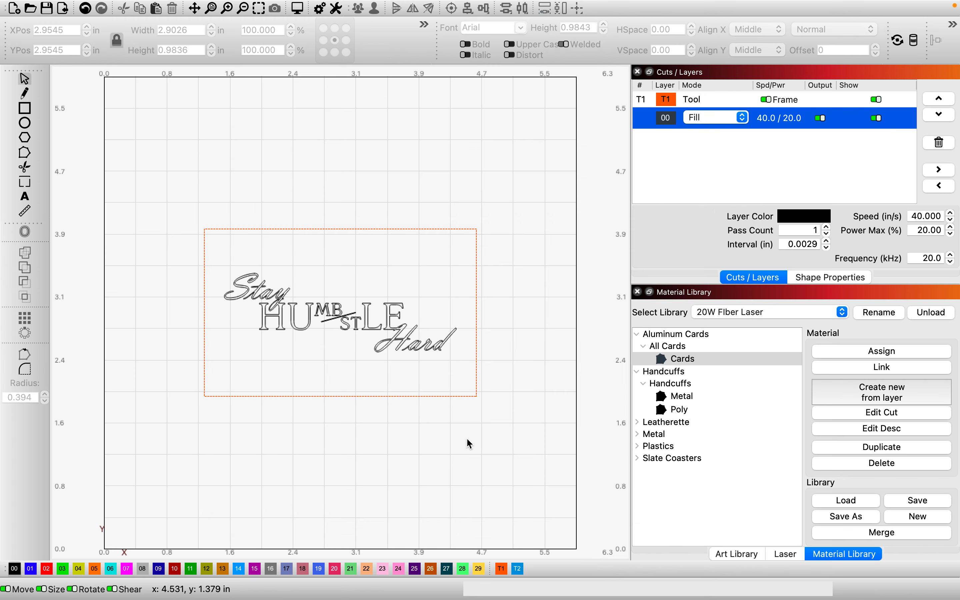
Step: Add the MOOSE graphic from the ANIMALS art library, scaled to about 0.82 in wide, inside the card frame's upper-right corner
left_click(736, 553)
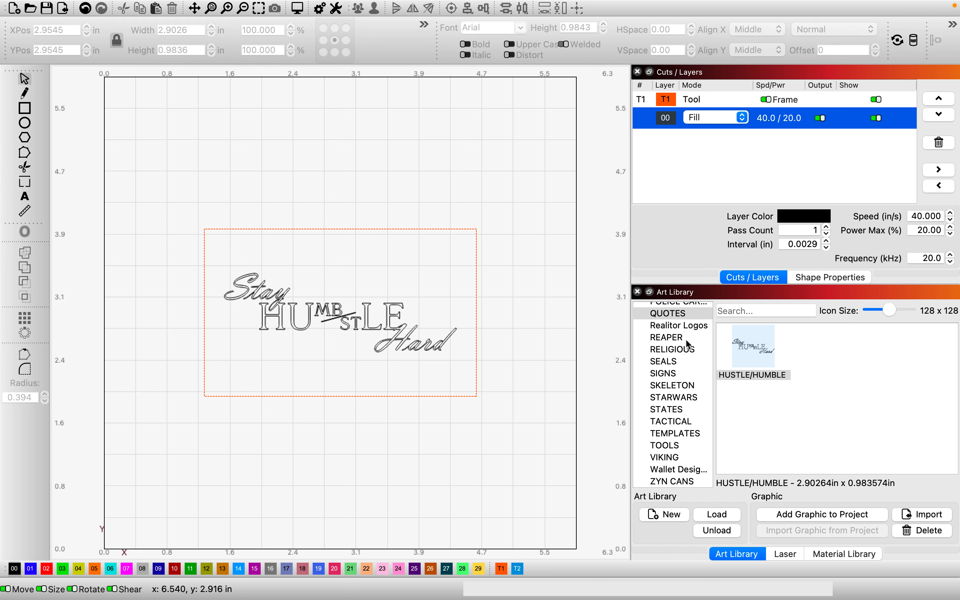
scroll(709, 415, "up", 10)
left_click(670, 322)
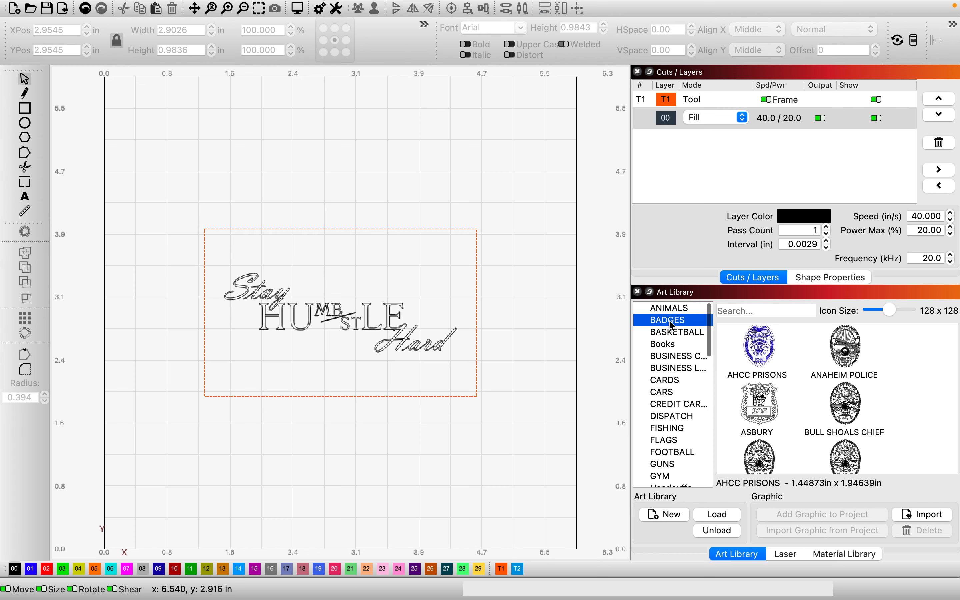
left_click(668, 312)
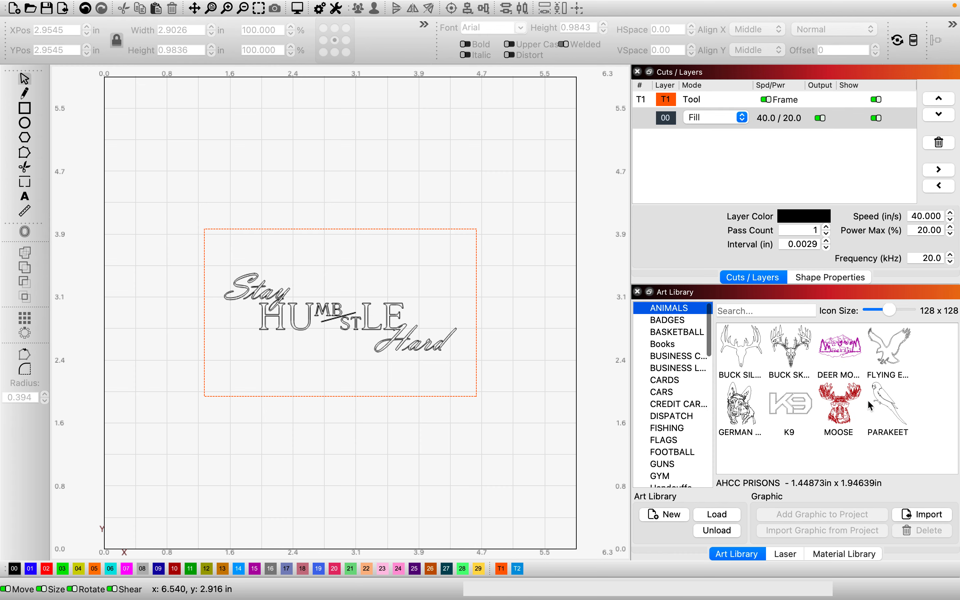
double_click(840, 404)
left_click_drag(339, 309, 435, 277)
left_click_drag(493, 228, 462, 256)
left_click_drag(419, 303, 421, 288)
Step: Assign the moose graphic to layer 01 and turn on that layer's output
left_click(30, 568)
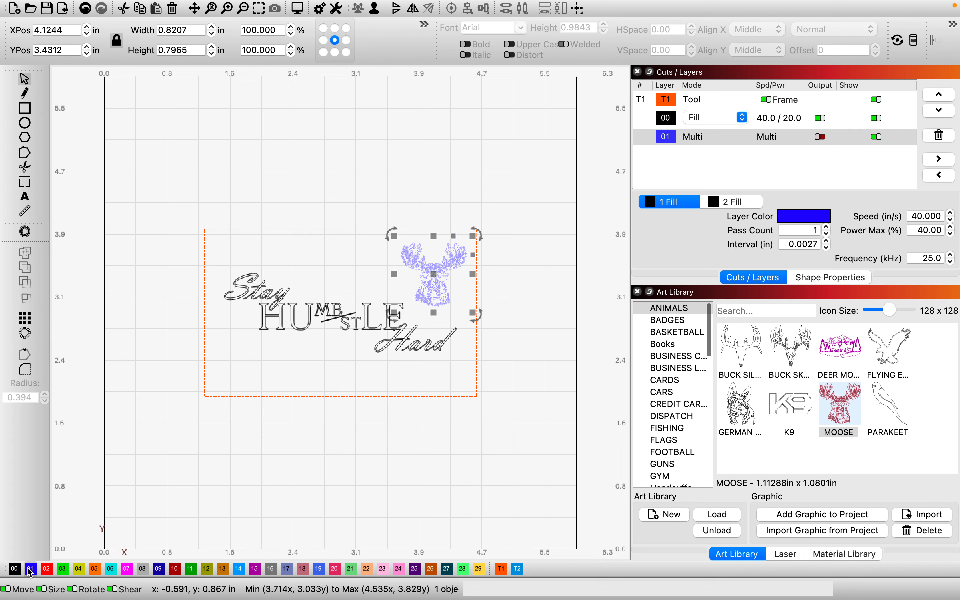
left_click(820, 137)
Step: Remove the second Fill sub-layer from layer 01, keeping a single Fill pass
double_click(772, 139)
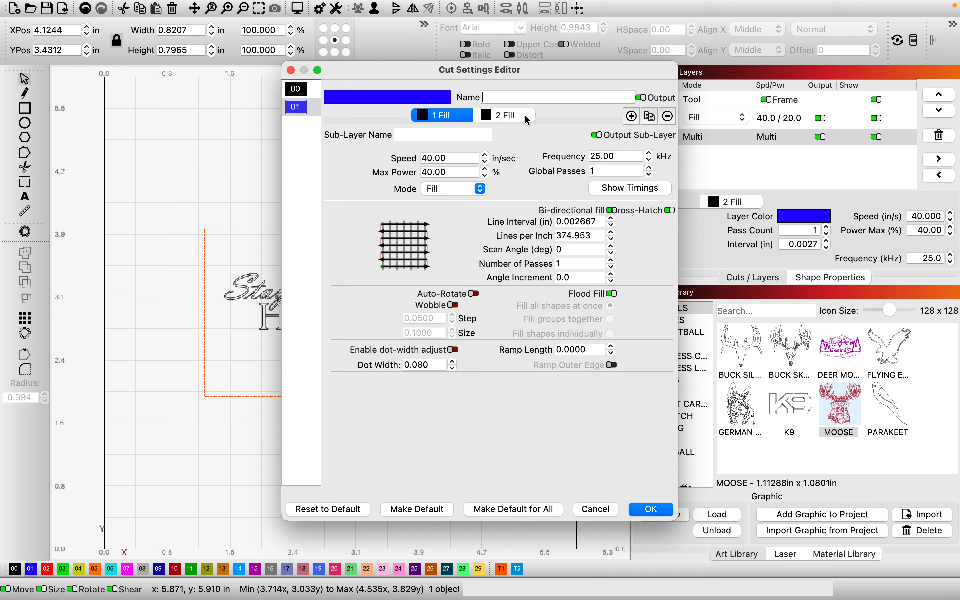
left_click(528, 116)
left_click(668, 117)
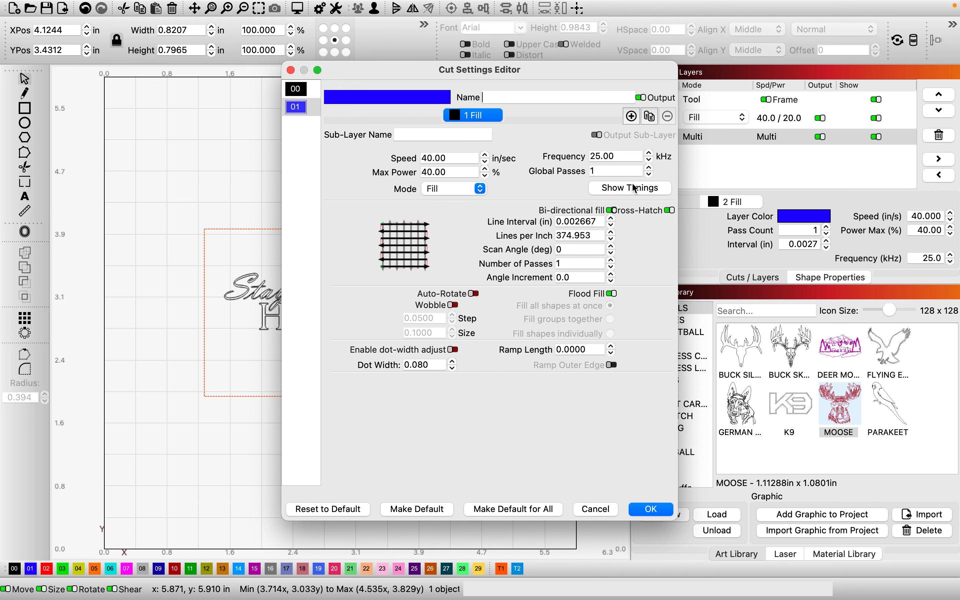
left_click(649, 504)
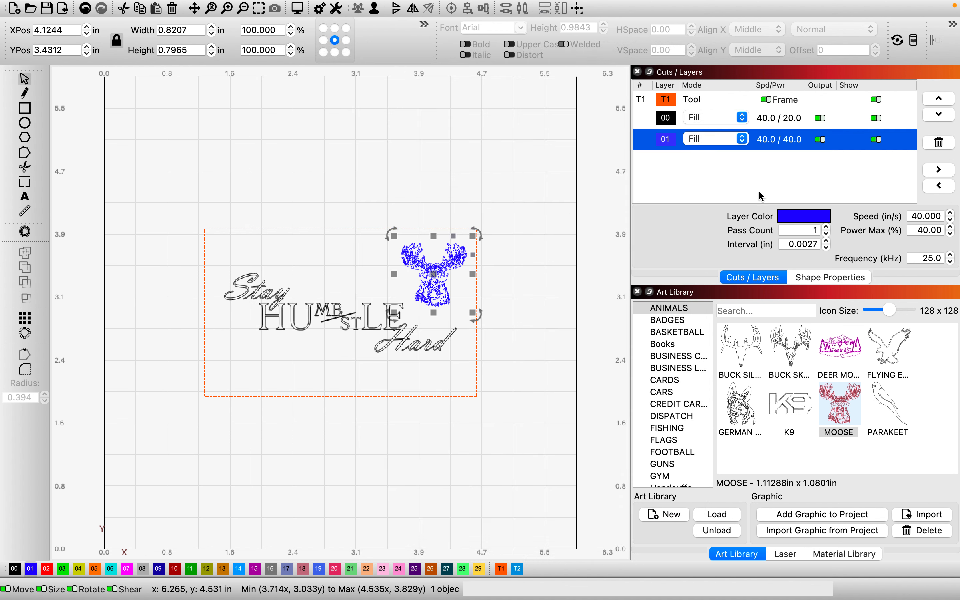
Step: Recheck the Cards preset's cut settings in the material library and assign the preset to layer 01
left_click(813, 553)
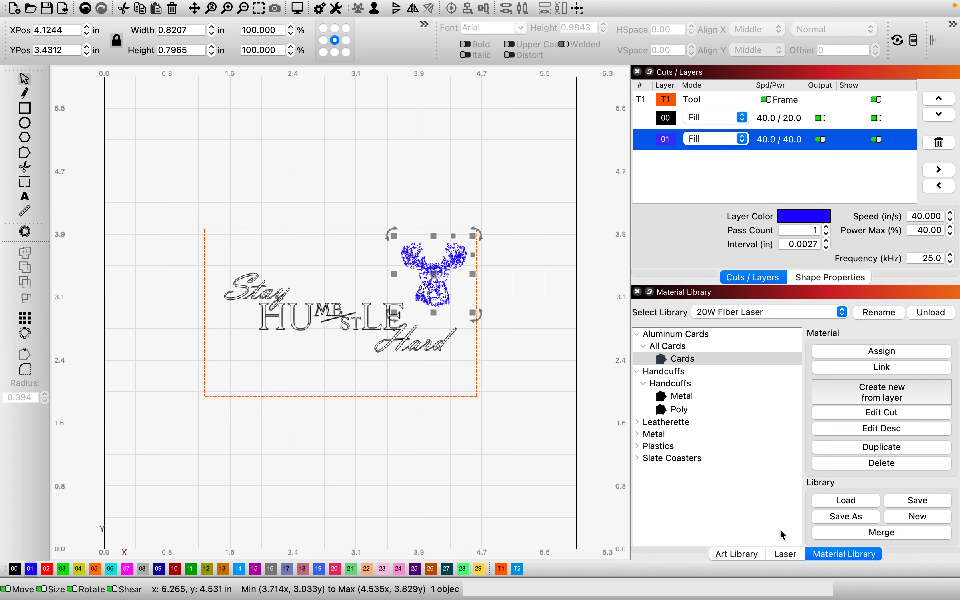
double_click(667, 358)
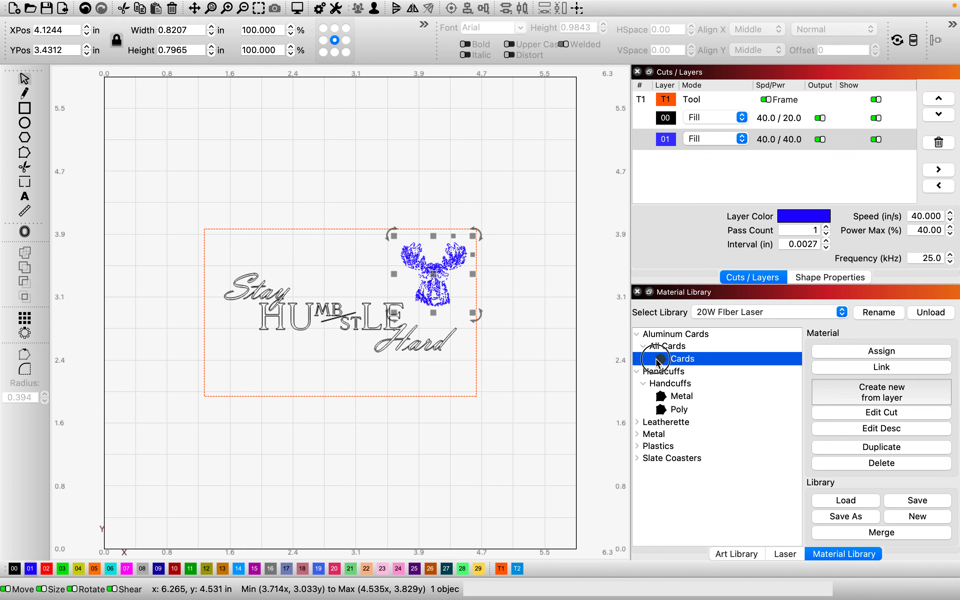
left_click(599, 509)
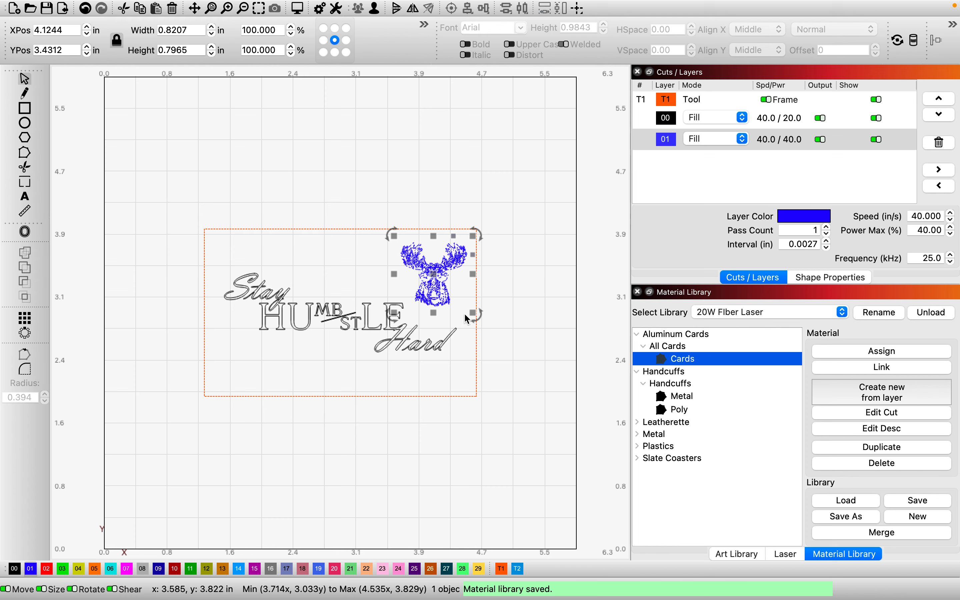
left_click(854, 347)
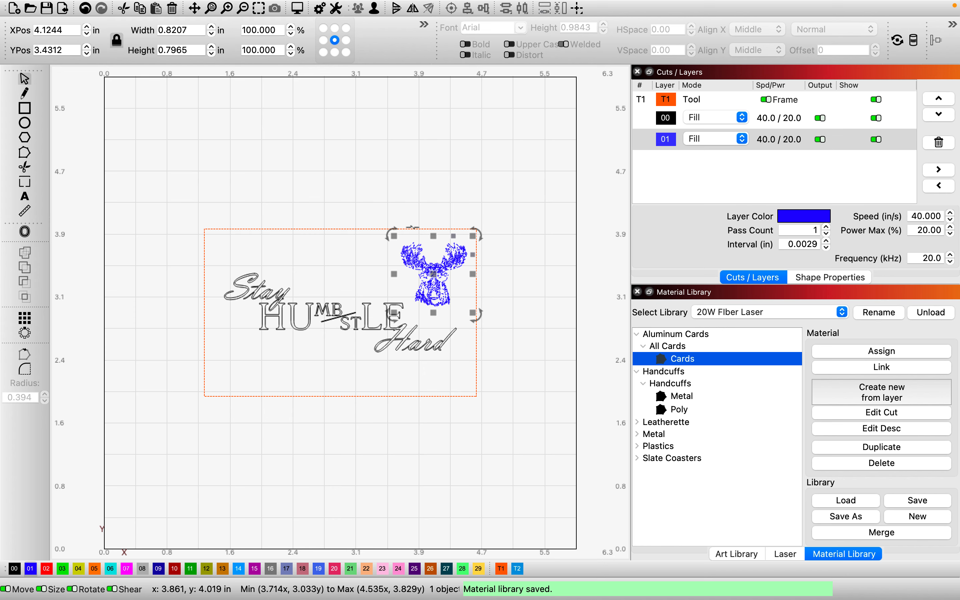
Step: Preview the card engraving and inspect the moose and lettering fill up close, then close the preview
left_click(297, 8)
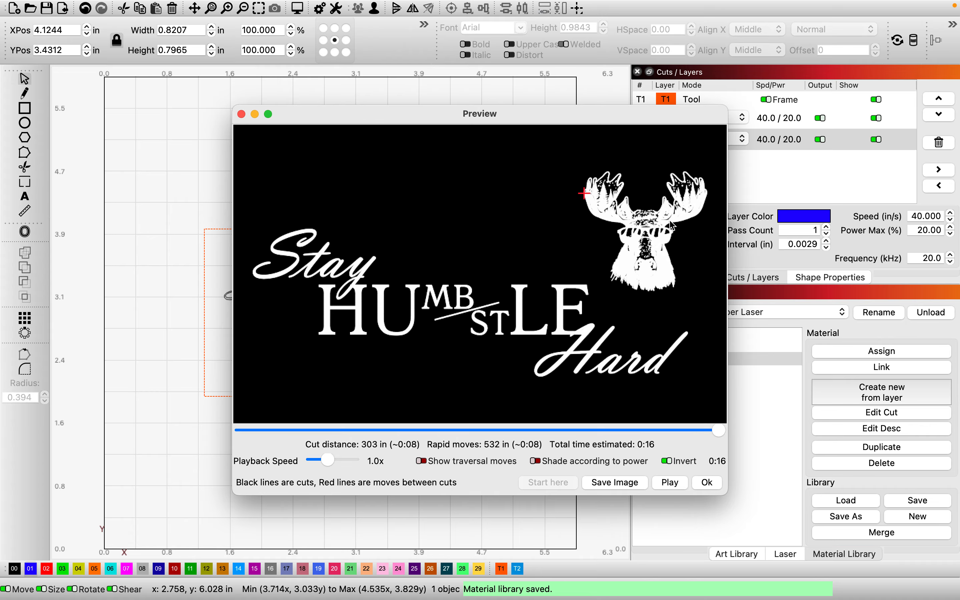
scroll(612, 234, "up", 4)
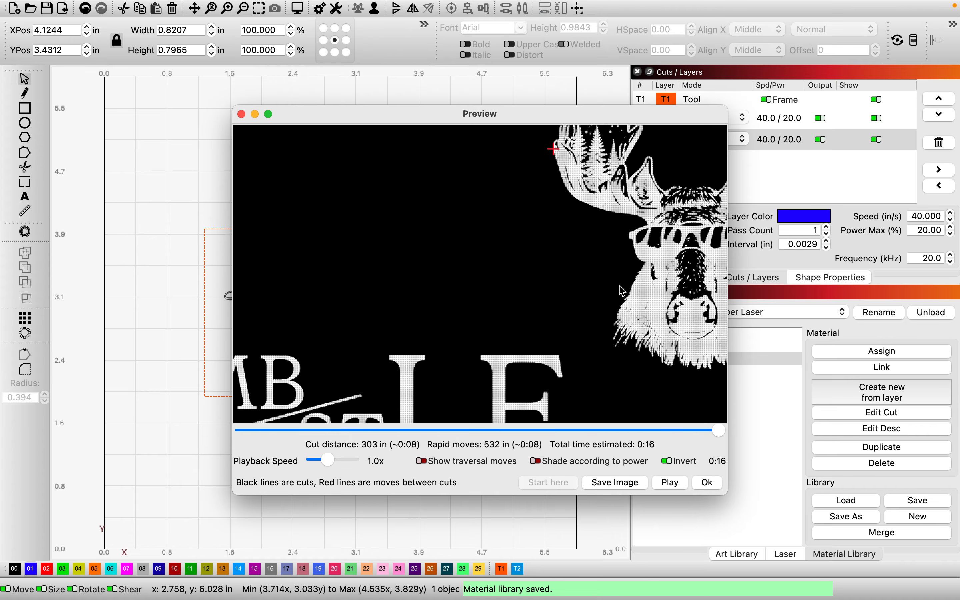
scroll(644, 329, "down", 5)
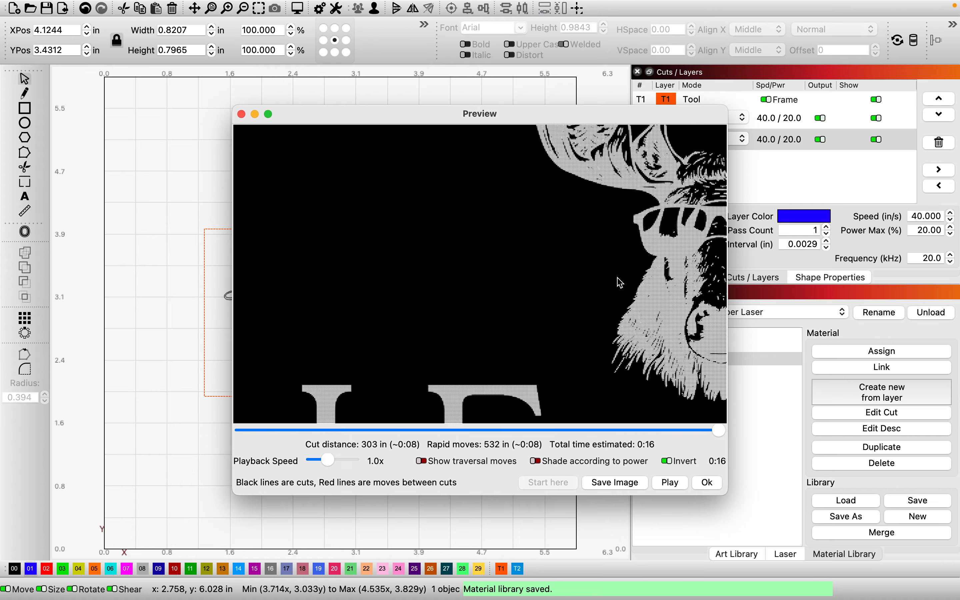
left_click(717, 481)
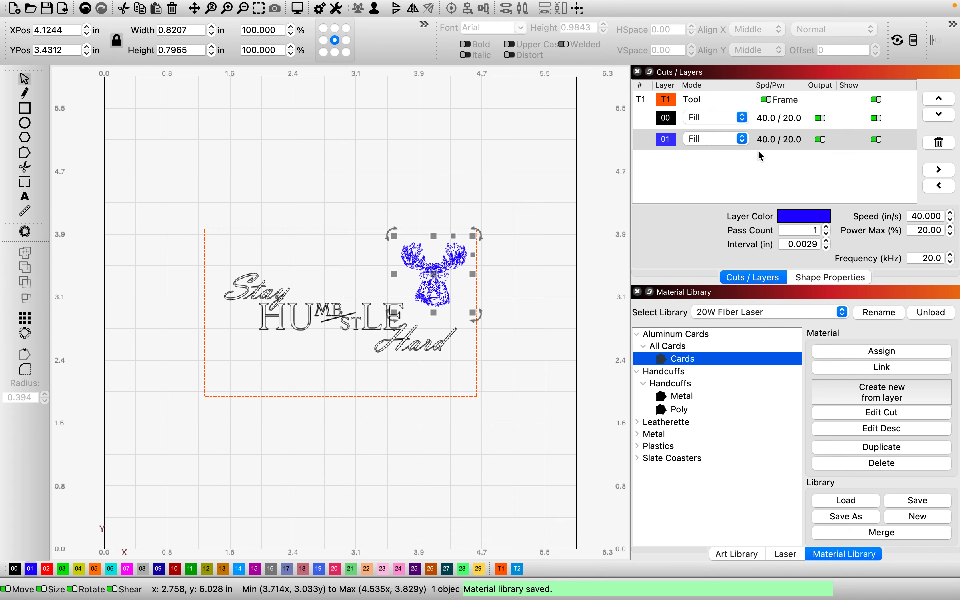
Step: Delete the moose graphic from the card's upper-right corner
left_click(435, 280)
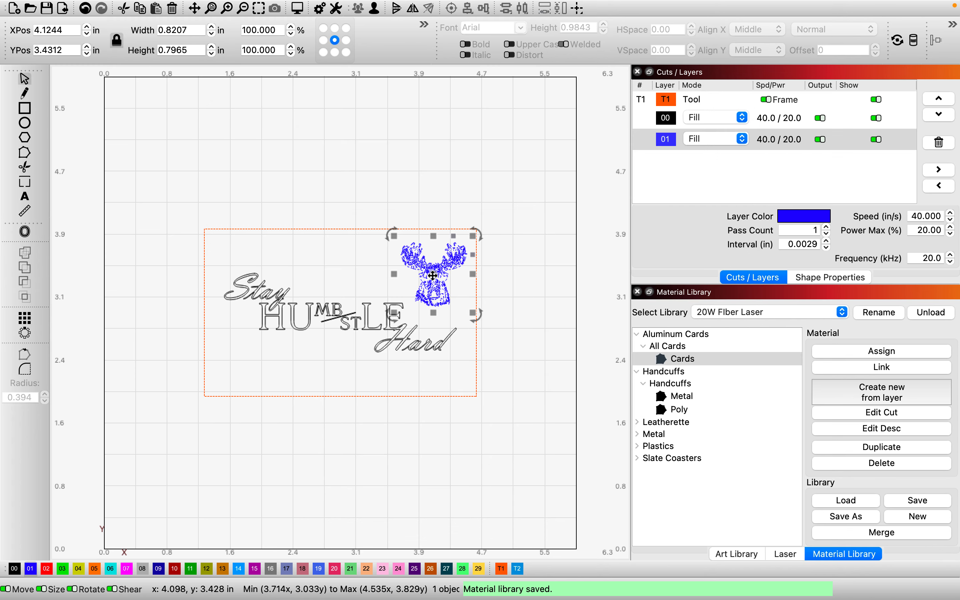
key("Delete")
Step: Add a second Fill sub-layer to layer 00 of the Stay Humble / Hustle Hard lettering and compare it with the first
left_click(361, 302)
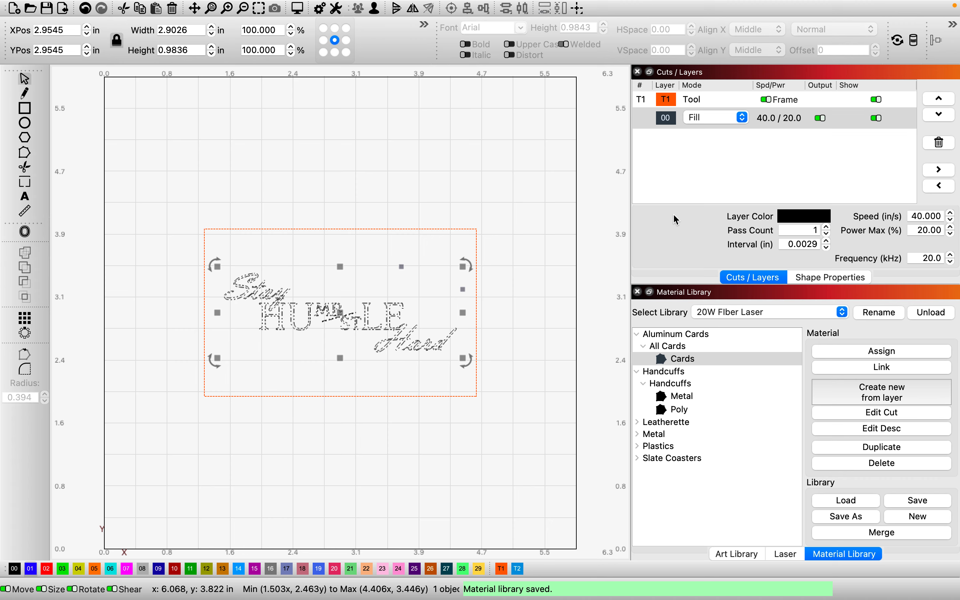
double_click(770, 126)
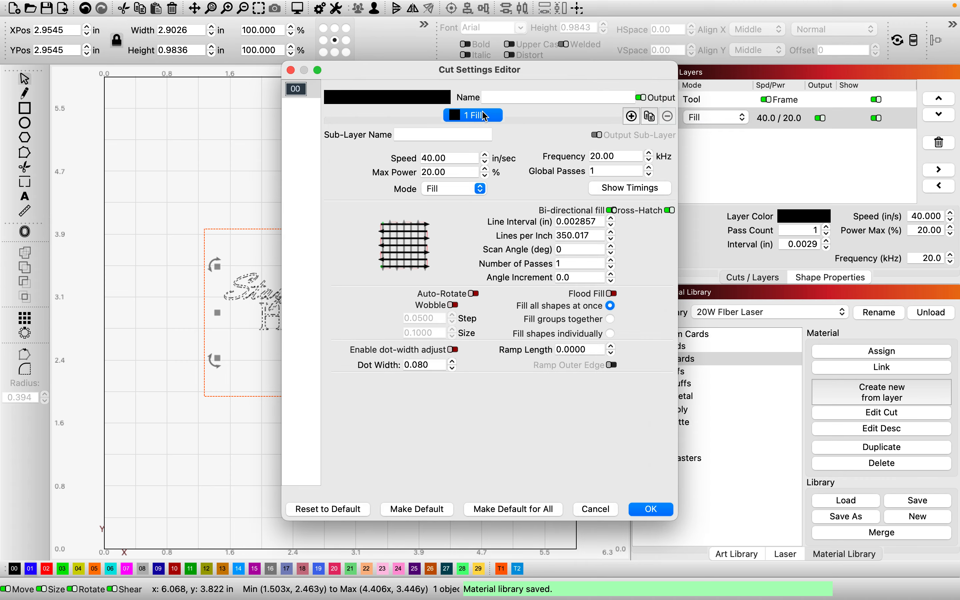
left_click(630, 117)
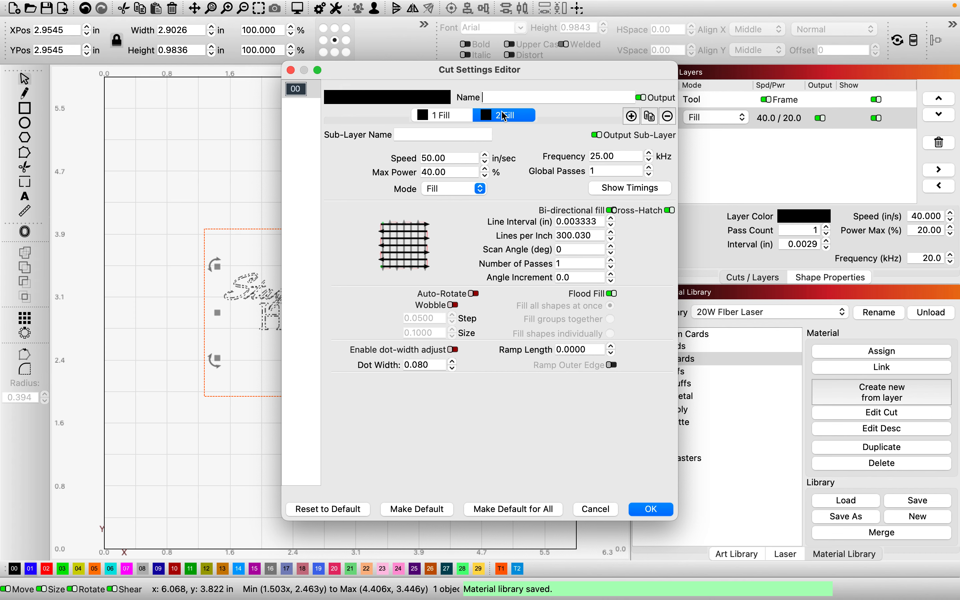
left_click(435, 117)
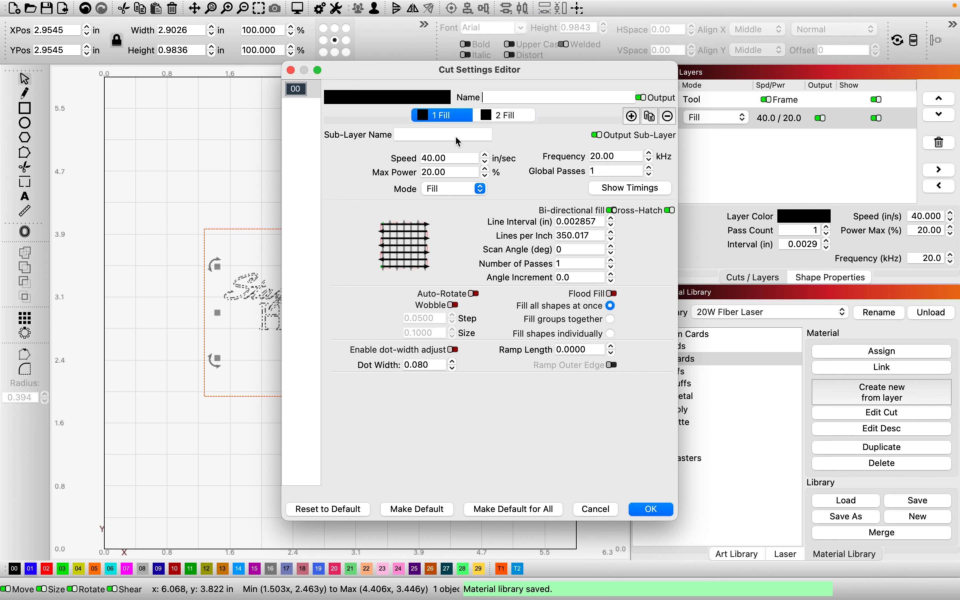
left_click(512, 118)
Step: Set the second Fill sub-layer to speed 65 in/sec, max power 30% and frequency 50 kHz
double_click(463, 158)
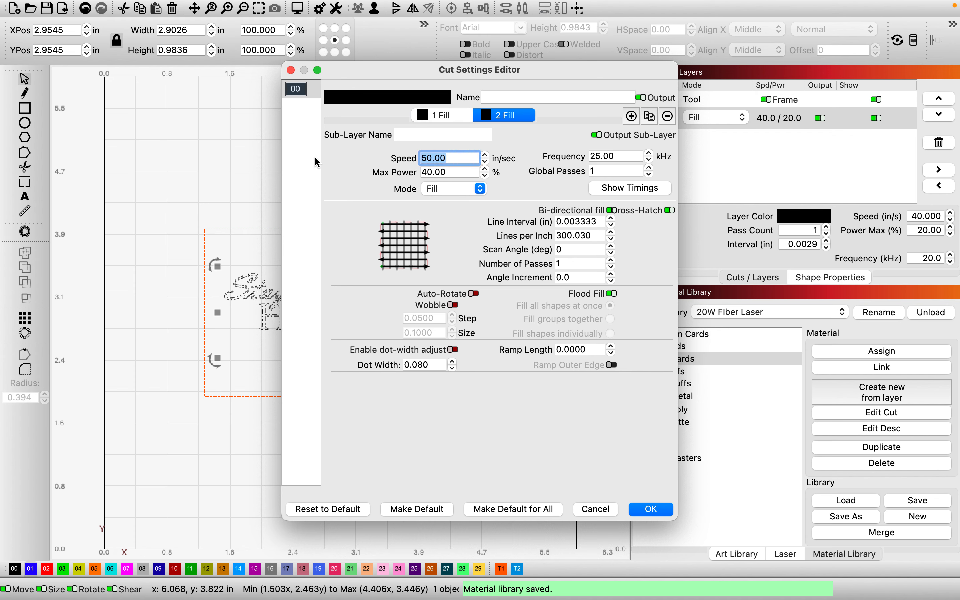
type("65")
key("Tab")
type("30")
key("Tab")
type("50")
Step: Set the second sub-layer to 500 lines per inch, turn off Flood Fill and apply the cut settings
left_click_drag(601, 238, 542, 244)
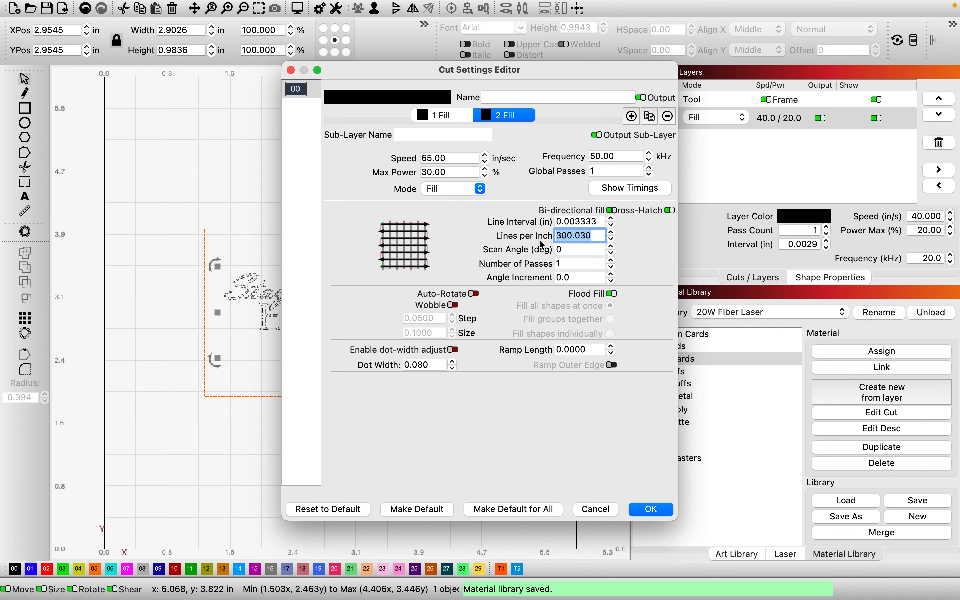
type("500")
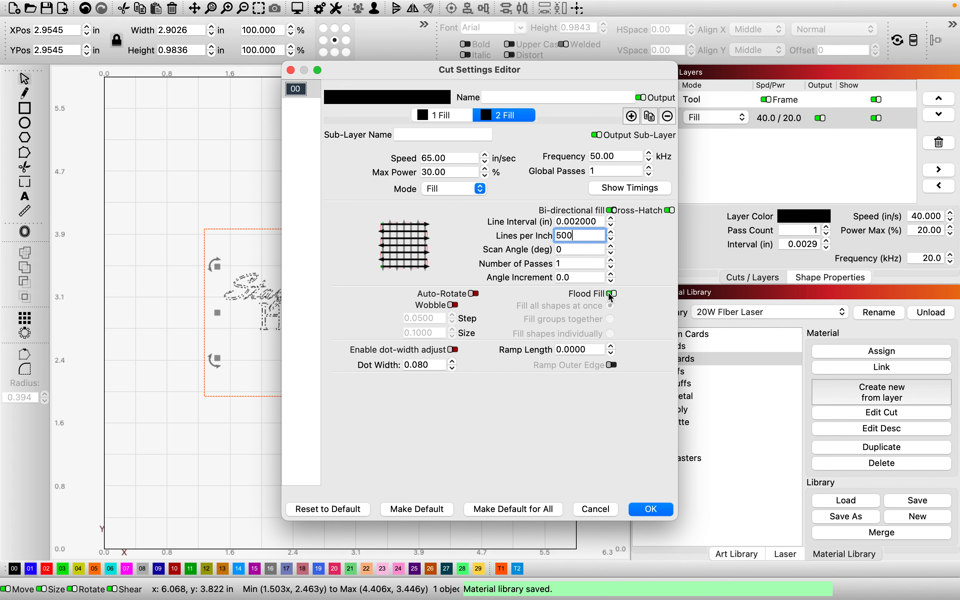
left_click(613, 293)
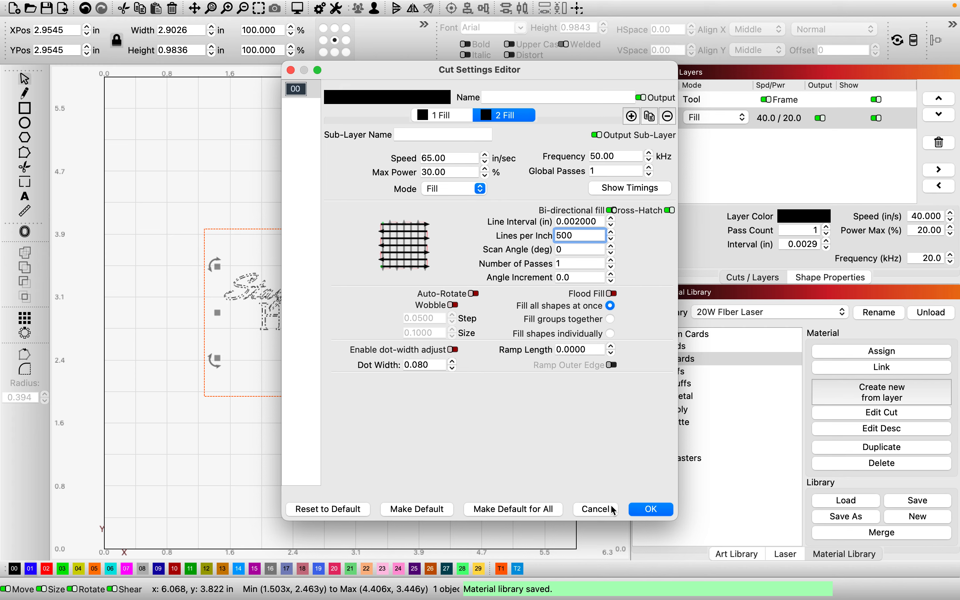
left_click(652, 510)
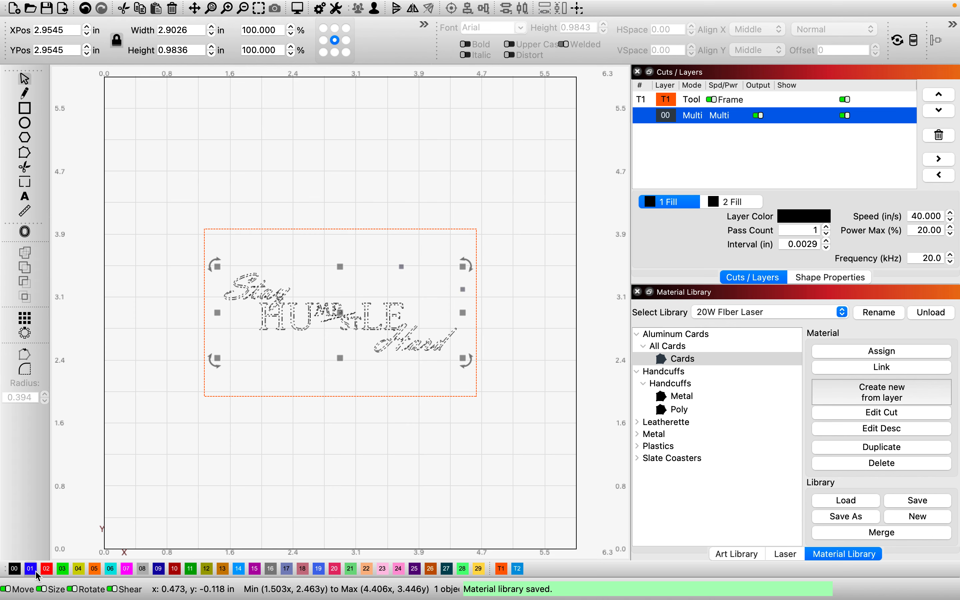
Step: Duplicate the lettering design onto layer 01 and align the copy centred exactly over the original
left_click(268, 470)
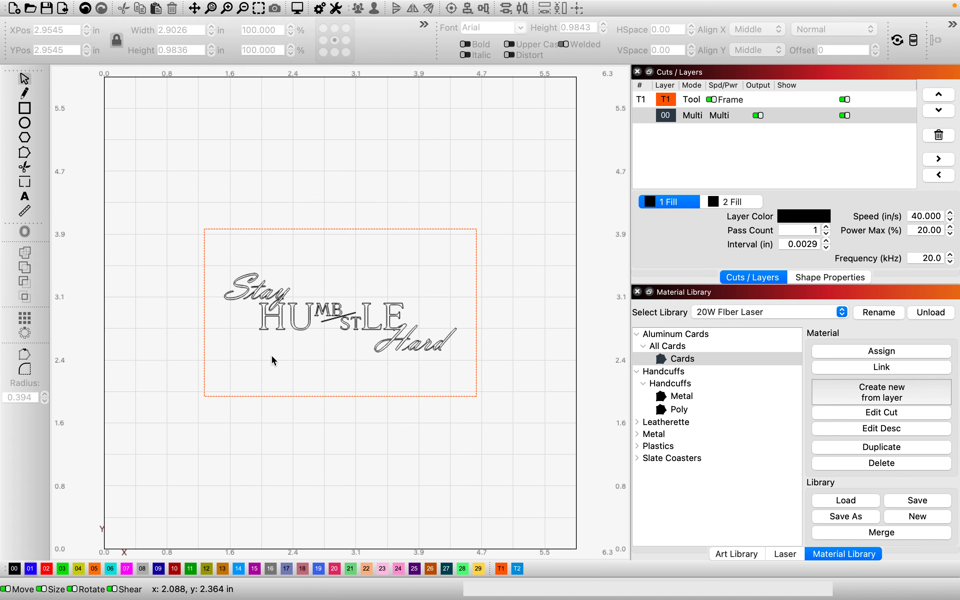
left_click(291, 318)
left_click_drag(292, 319, 242, 325)
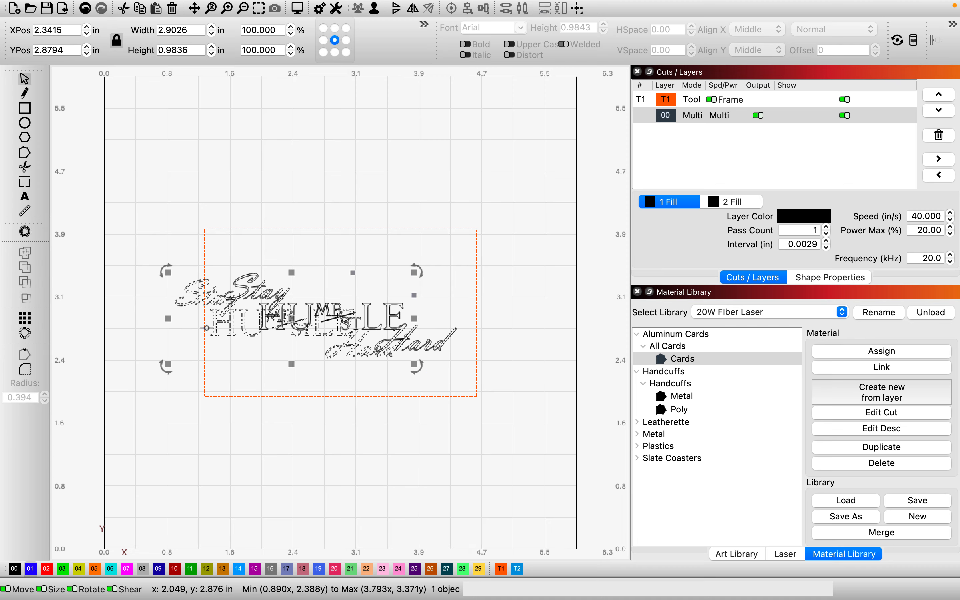
left_click(31, 570)
left_click(391, 312, "shift")
left_click(452, 8)
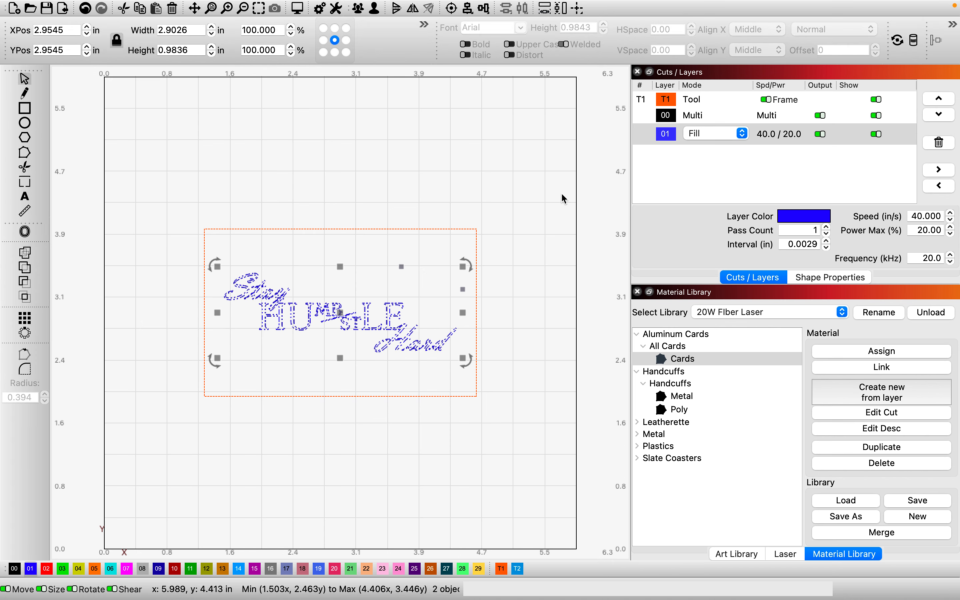
Step: Delete layer 01 together with the duplicated lettering
left_click(571, 147)
left_click(768, 141)
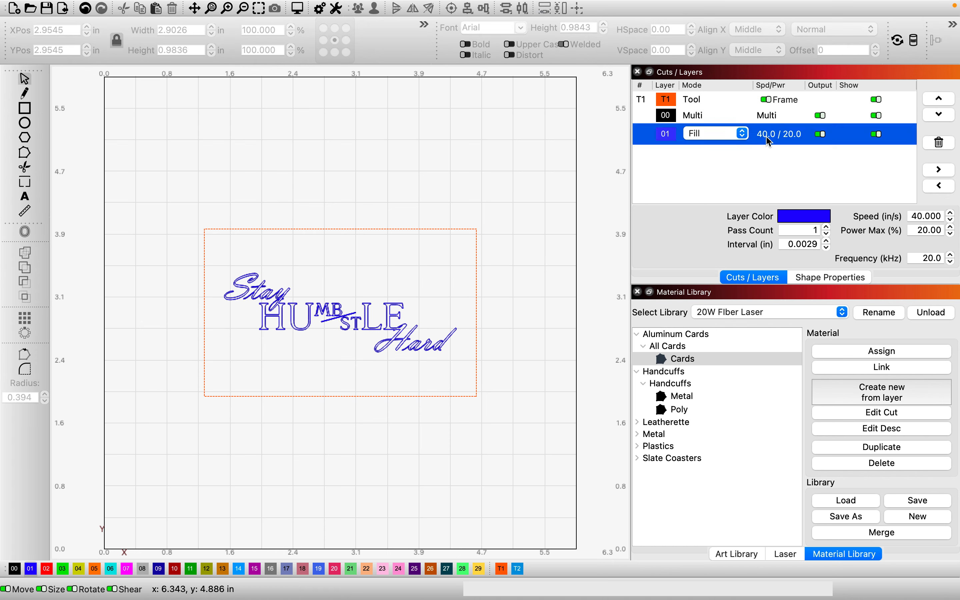
left_click(939, 142)
left_click(576, 315)
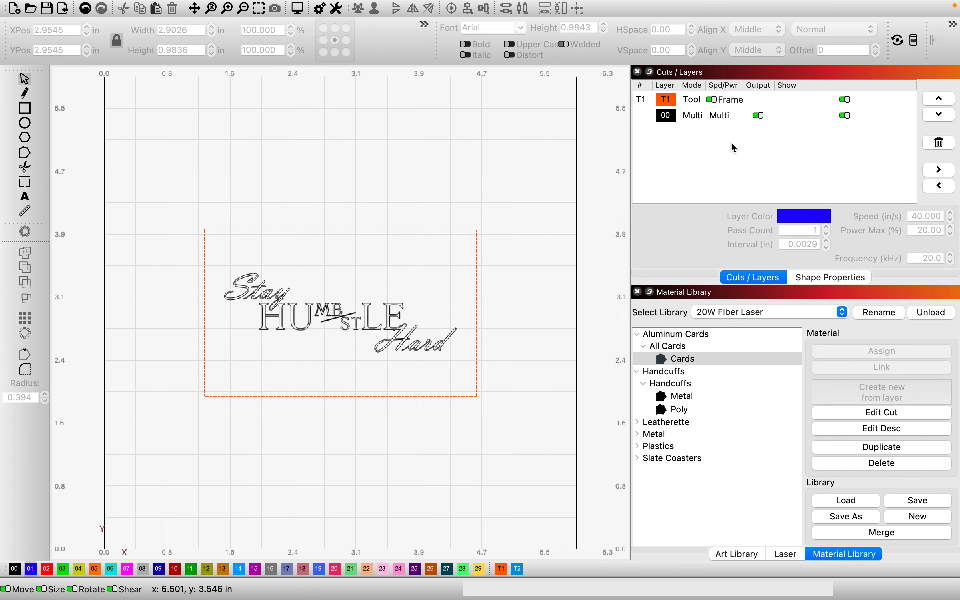
Step: Review the cut settings of both Fill sub-layers on layer 00
double_click(714, 119)
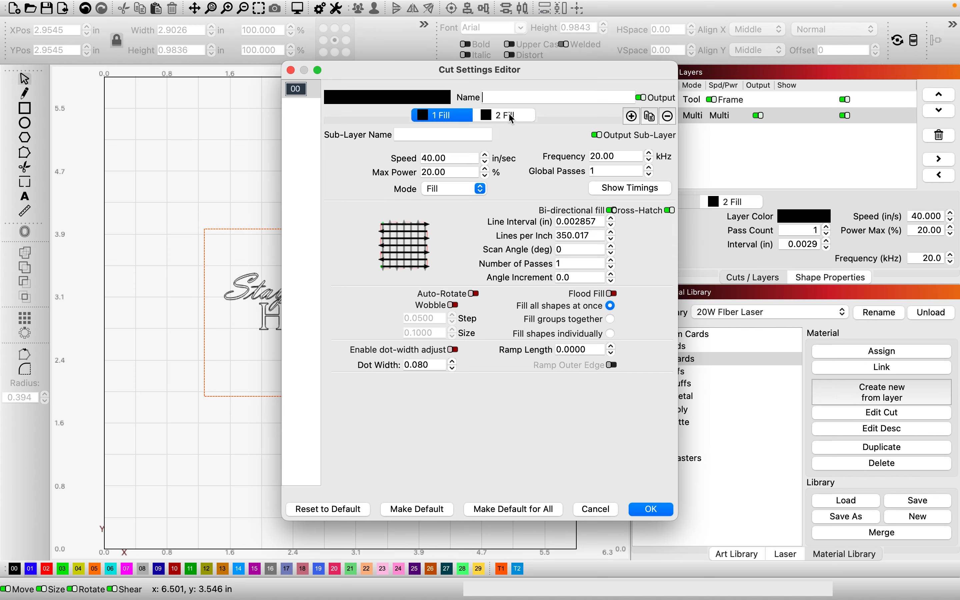
left_click(436, 114)
left_click(499, 115)
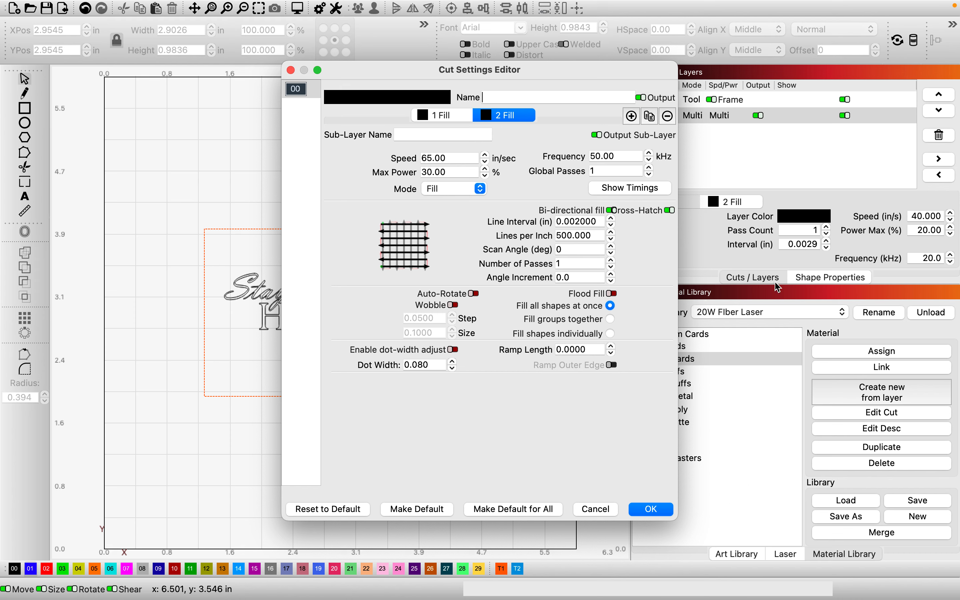
Step: Add four more Fill sub-layers to layer 00, making six in total
left_click(631, 116)
left_click(631, 117)
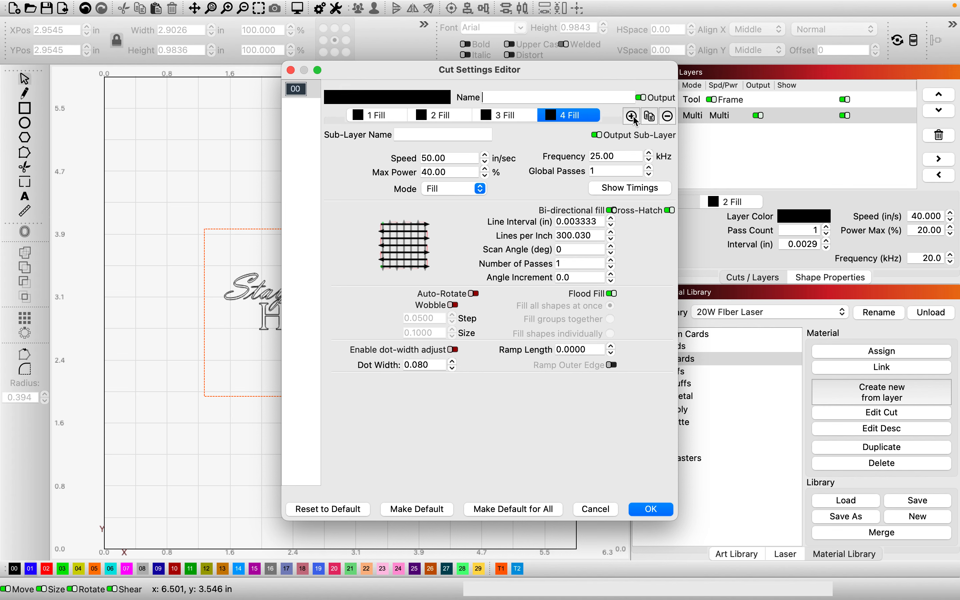
left_click(630, 117)
left_click(630, 117)
Step: Remove five sub-layers from layer 00, keeping a single Fill, and apply the cut settings
left_click(733, 116)
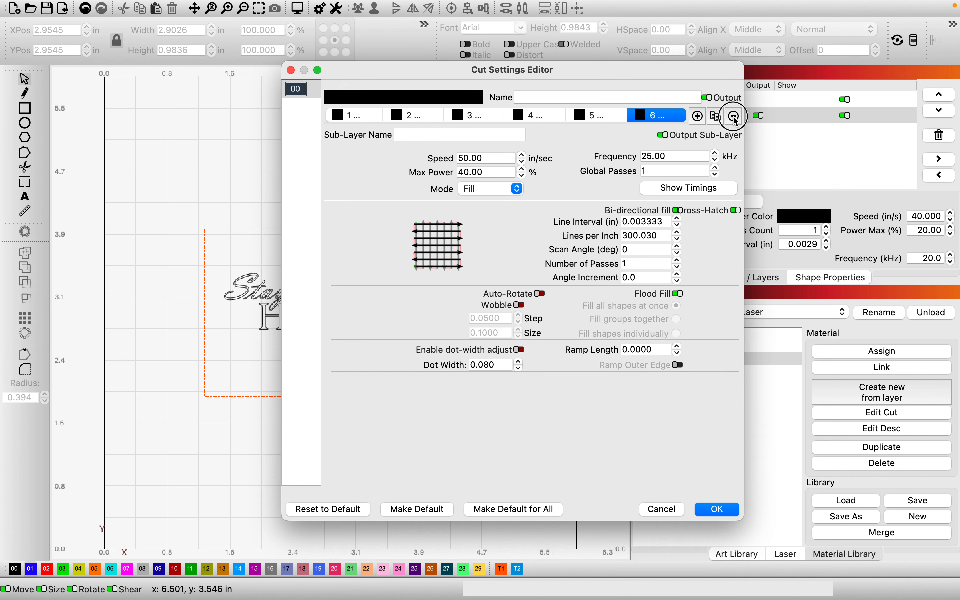
left_click(734, 117)
left_click(733, 117)
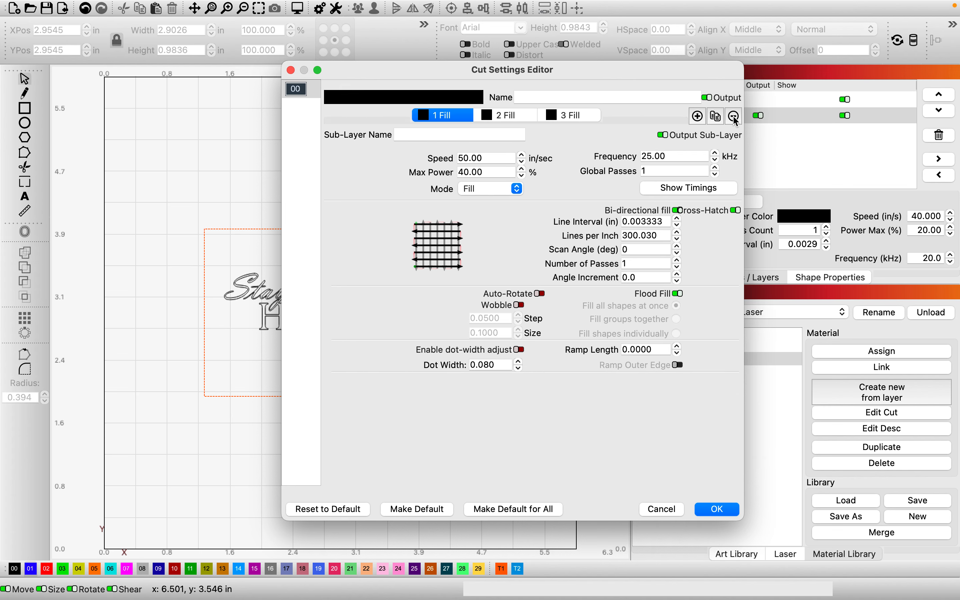
left_click(733, 117)
left_click(734, 117)
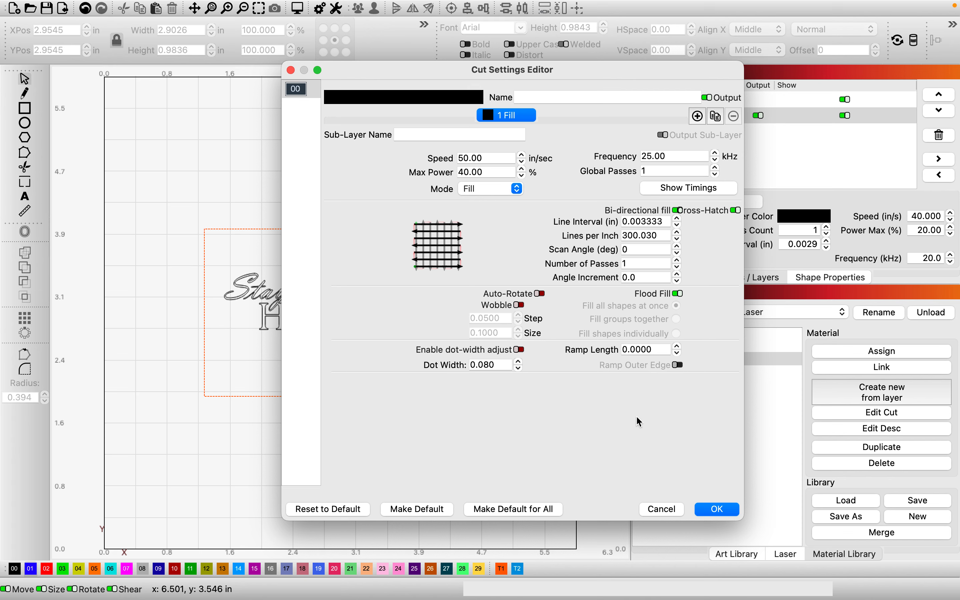
left_click(716, 510)
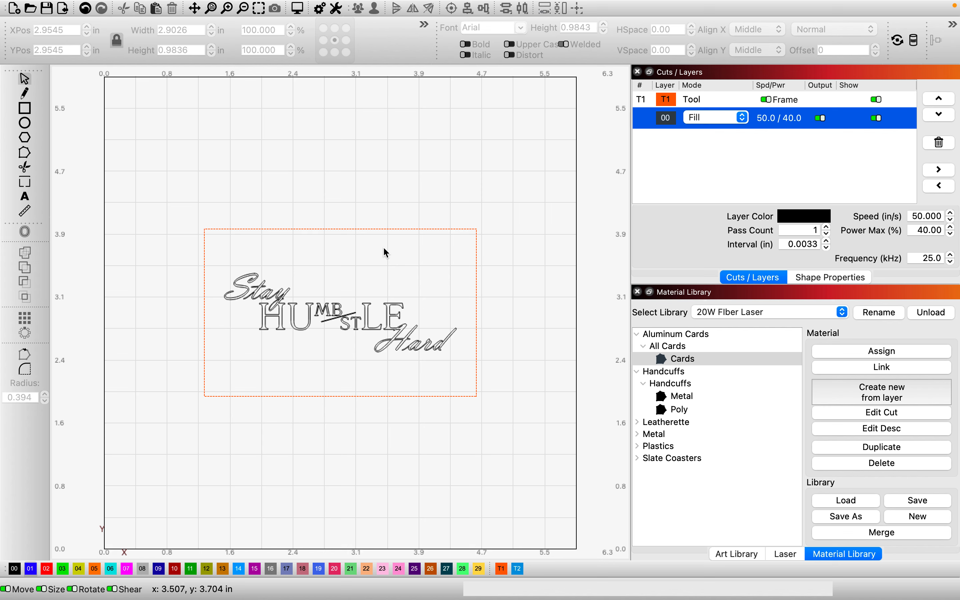
Step: Delete the lettering design and the card frame to clear the workspace
left_click_drag(510, 201, 150, 479)
key("Delete")
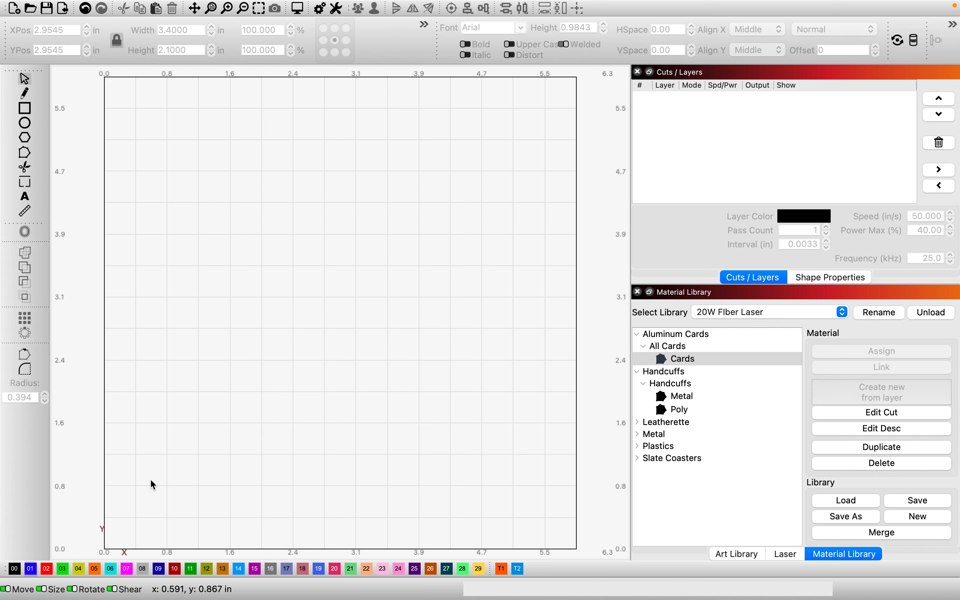
scroll(244, 369, "down", 3)
right_click(244, 369)
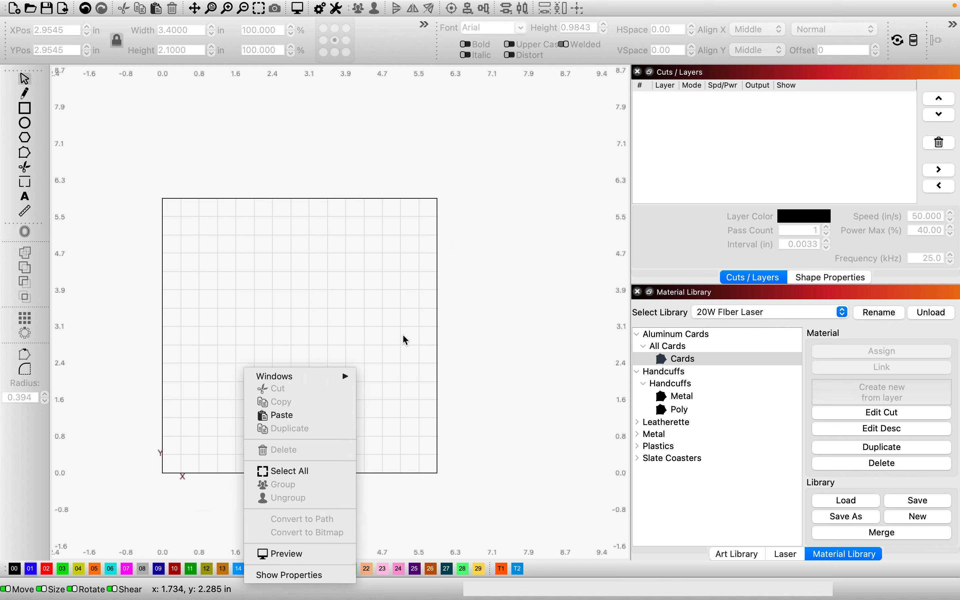
left_click(443, 304)
right_click(453, 311)
left_click(474, 290)
left_click(541, 252)
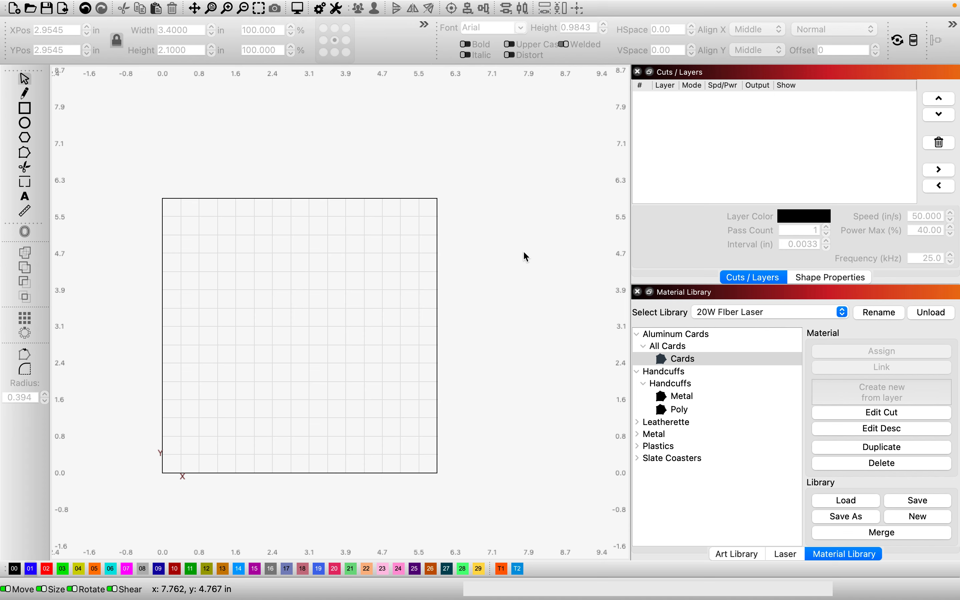
scroll(354, 183, "up", 3)
scroll(354, 184, "down", 5)
scroll(356, 189, "down", 1)
scroll(135, 413, "down", 2)
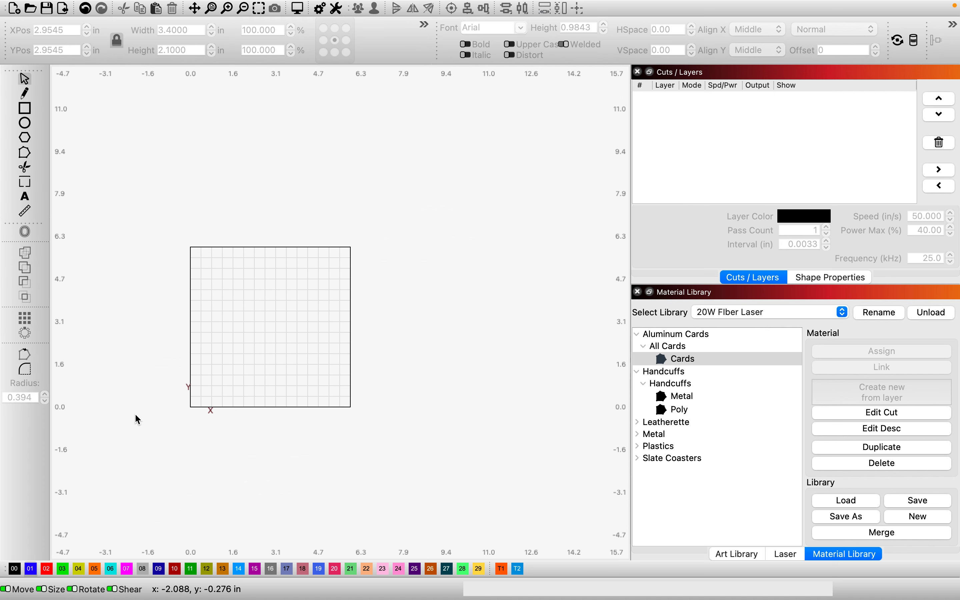
scroll(267, 350, "up", 2)
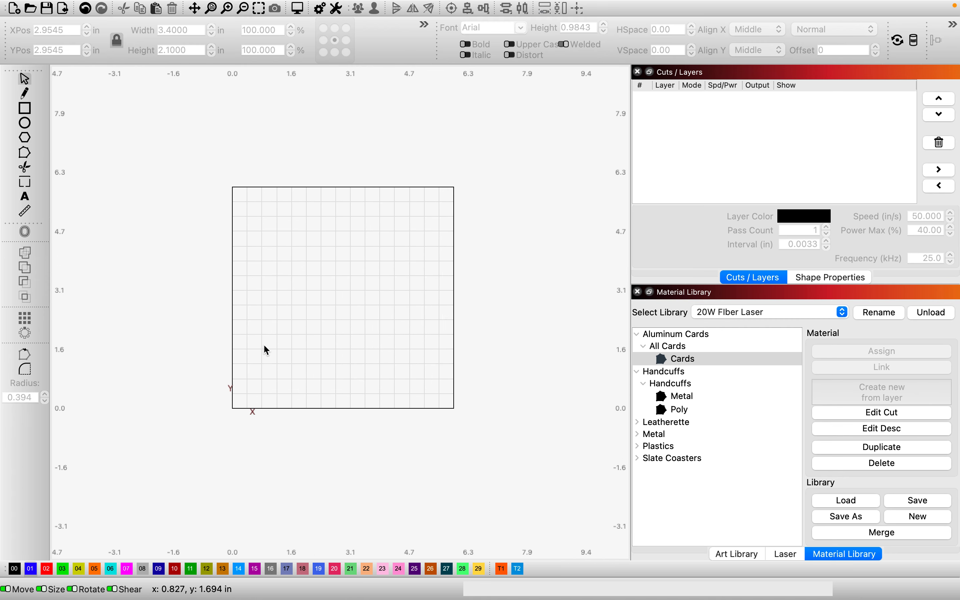
Step: Collapse the Aluminum Cards and Handcuffs groups in the material library
left_click(645, 348)
left_click(643, 345)
left_click(641, 340)
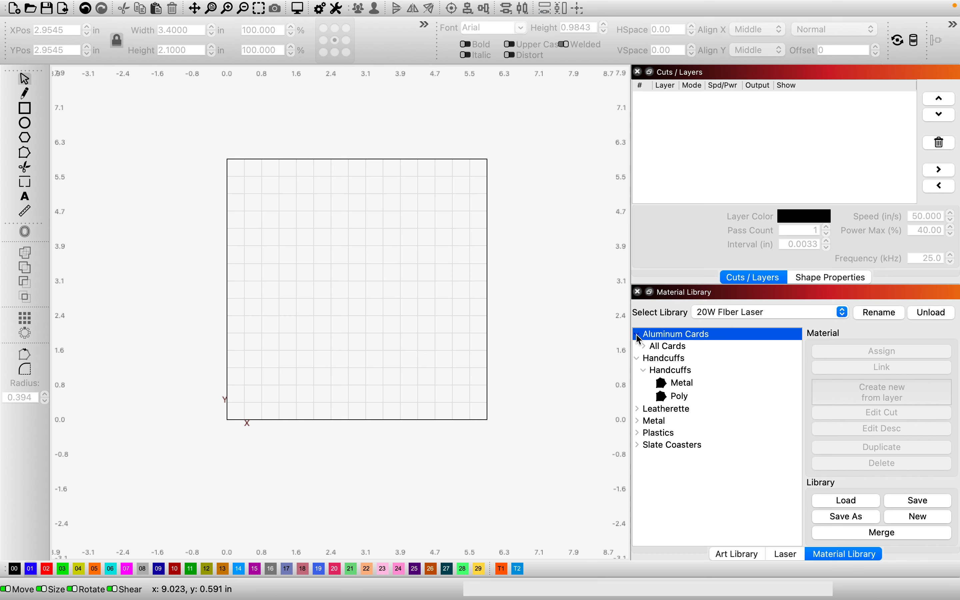
left_click(639, 338)
left_click(639, 348)
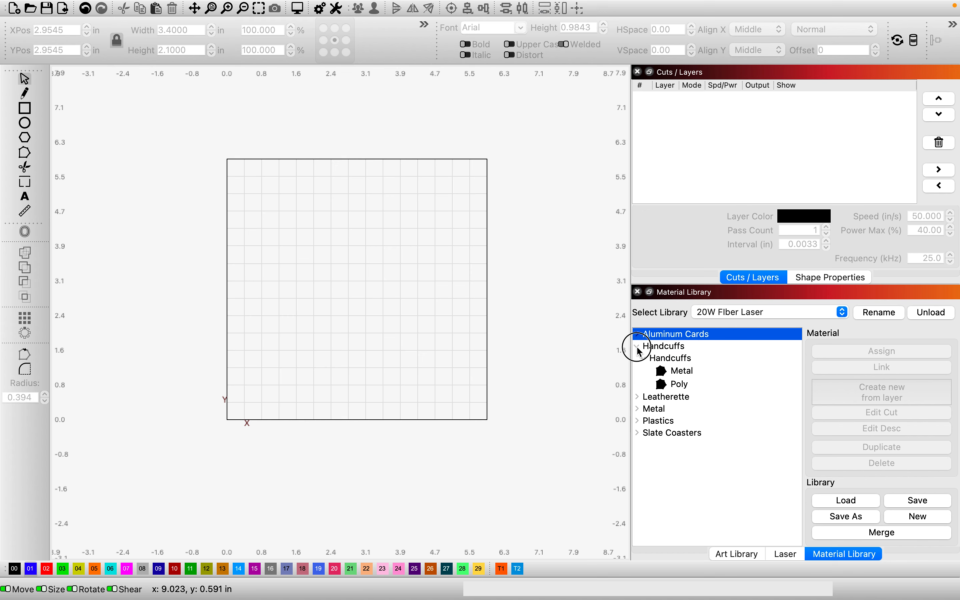